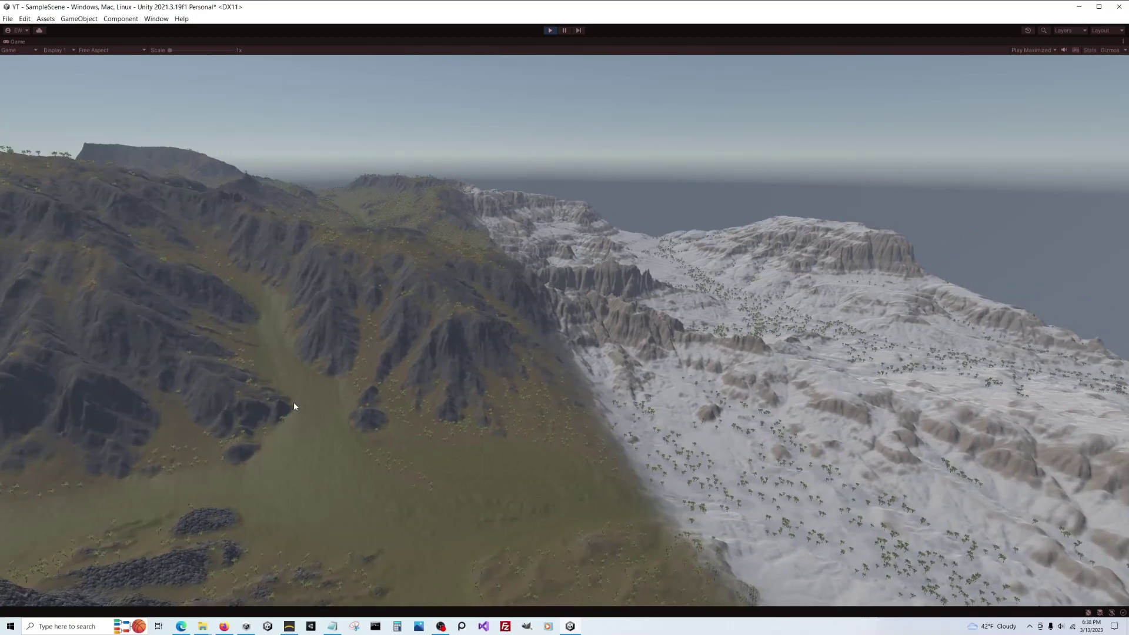
# Switch to Gaea and open the Flowing Mountains quickstart from the Landscape templates.
pyautogui.click(441, 627)
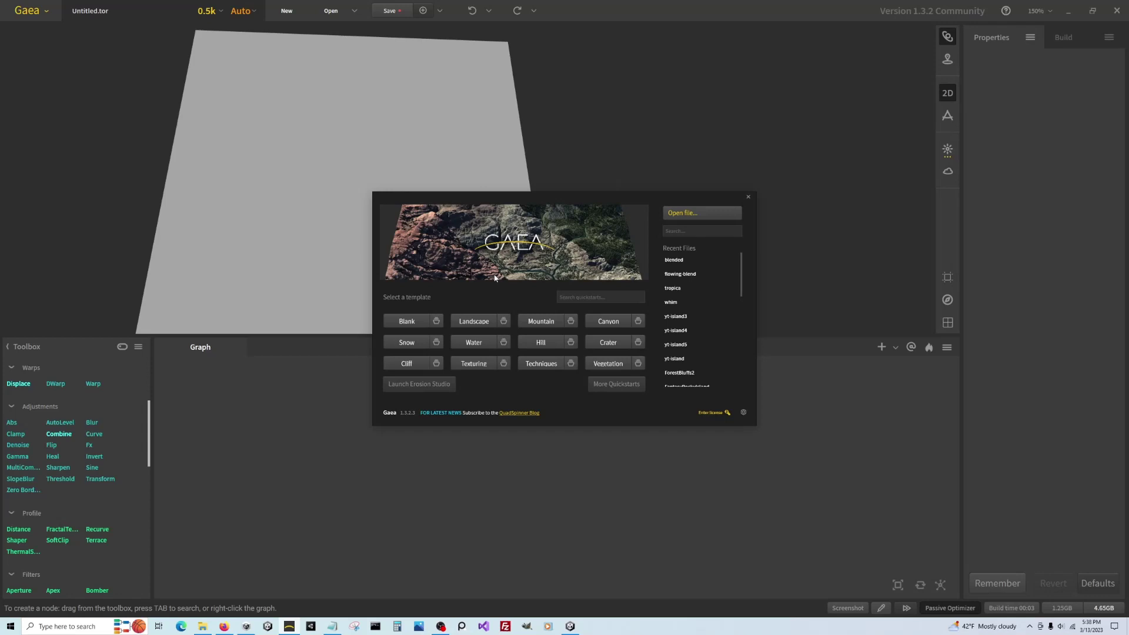
pyautogui.click(504, 321)
pyautogui.click(528, 450)
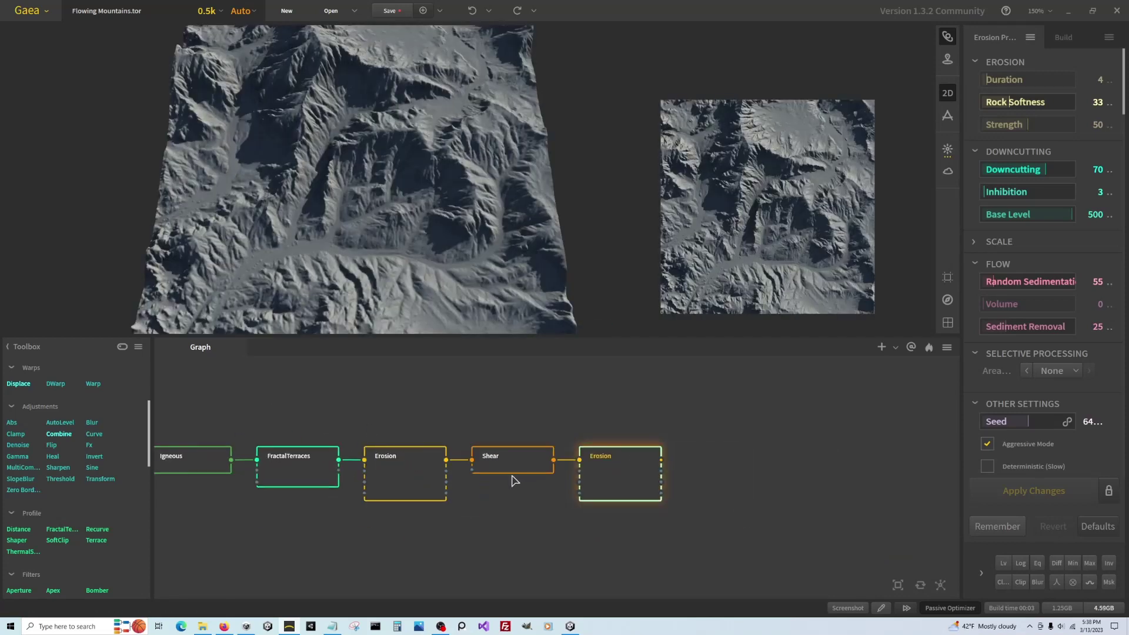
# Move the Shear node and the second Erosion node together below the main node chain.
pyautogui.click(598, 506)
pyautogui.moveTo(599, 506); pyautogui.dragTo(609, 511)
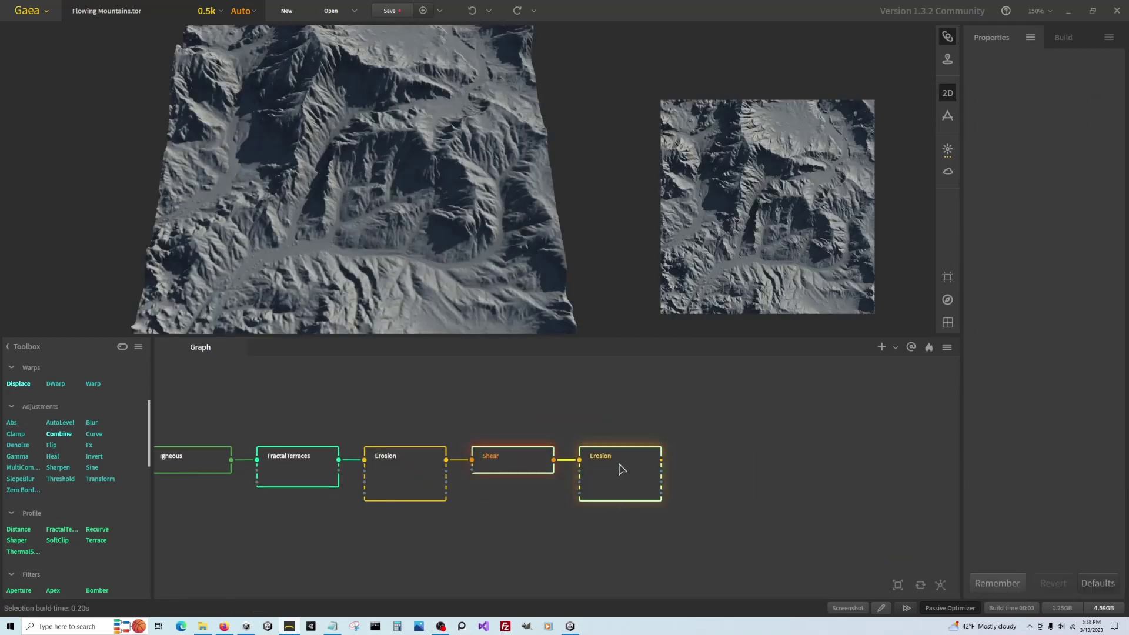
pyautogui.moveTo(619, 465); pyautogui.dragTo(625, 564)
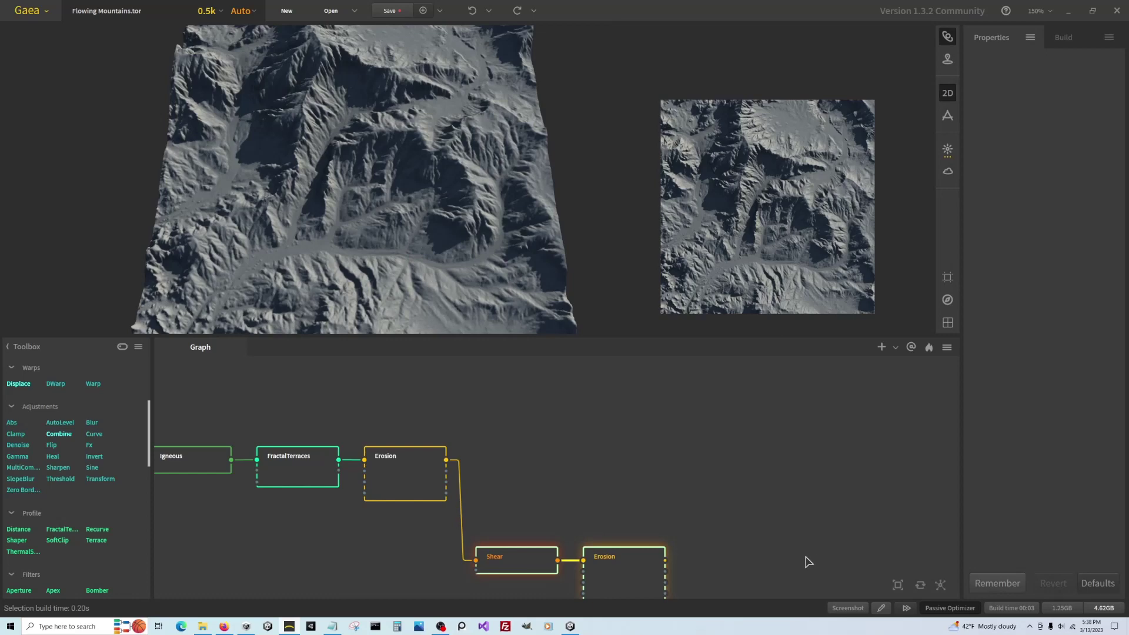
pyautogui.scroll(-2, 380, 503)
pyautogui.scroll(5, 706, 564)
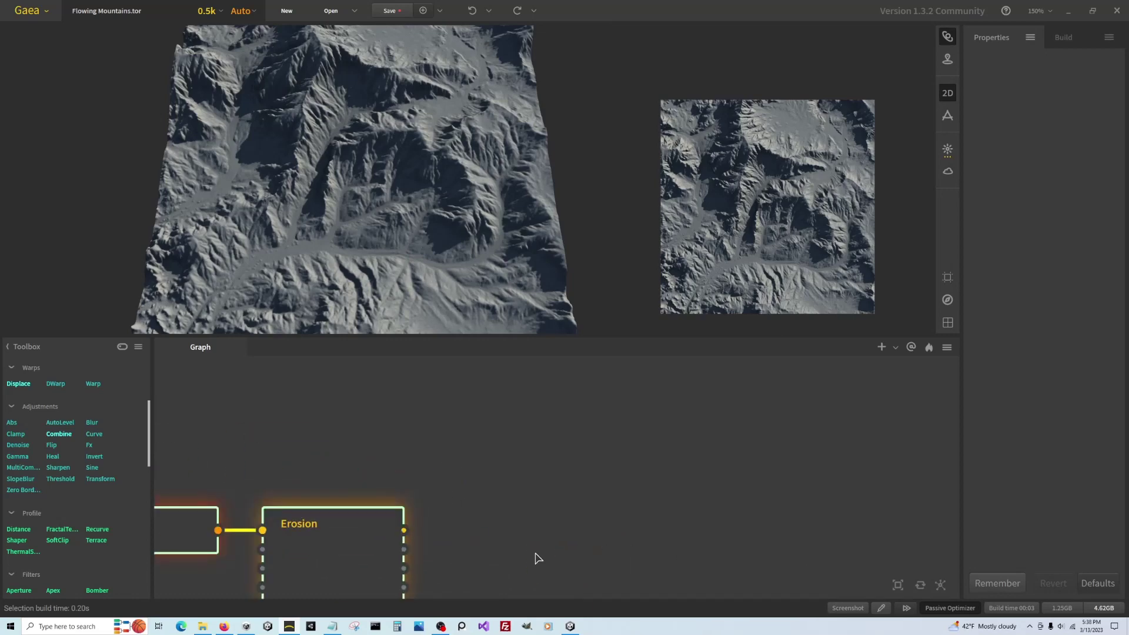
pyautogui.scroll(-3, 547, 520)
pyautogui.scroll(-2, 664, 503)
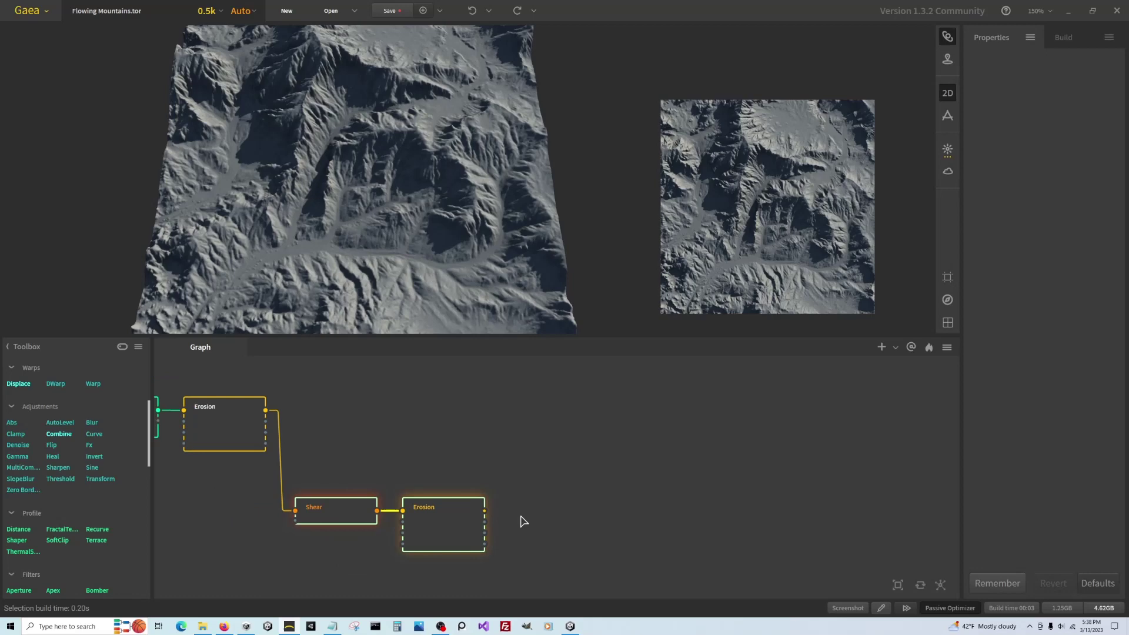
# Add a FractalTerraces node fed by the second Erosion node's output and compare the two nodes' terrain in the preview.
pyautogui.click(463, 533)
pyautogui.moveTo(485, 511); pyautogui.dragTo(584, 518)
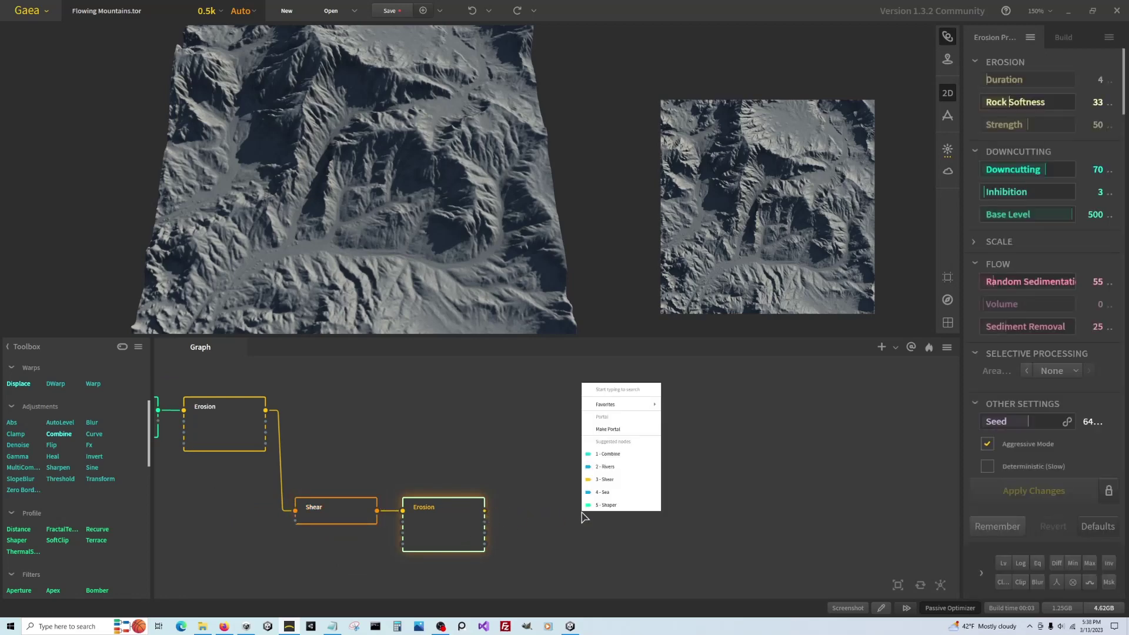
pyautogui.write('frac')
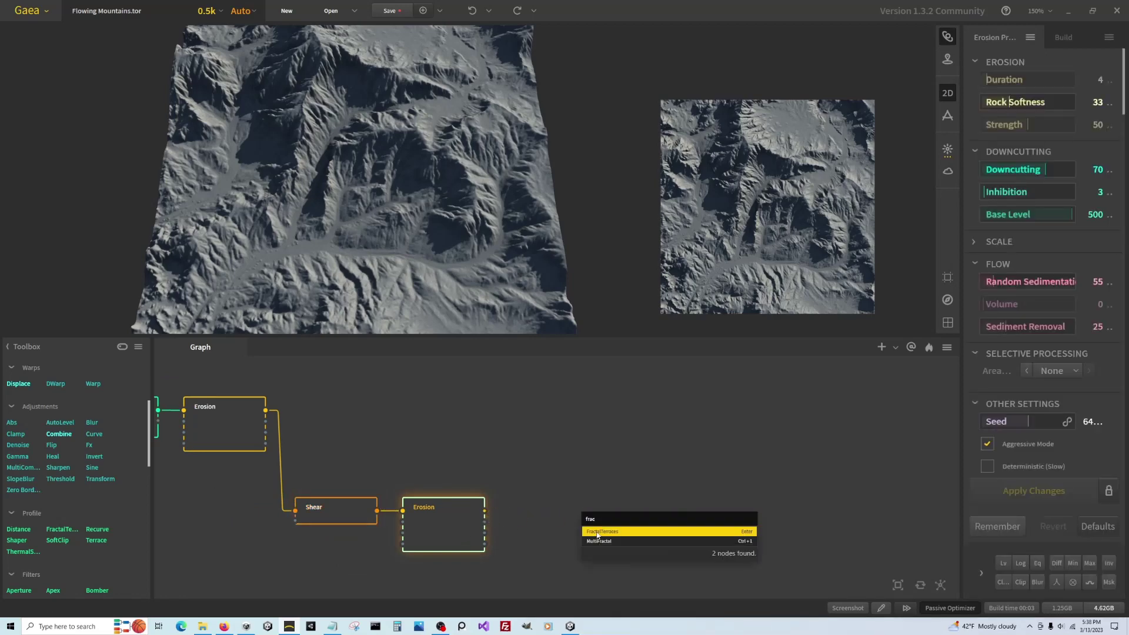
pyautogui.click(597, 532)
pyautogui.moveTo(616, 509); pyautogui.dragTo(570, 509)
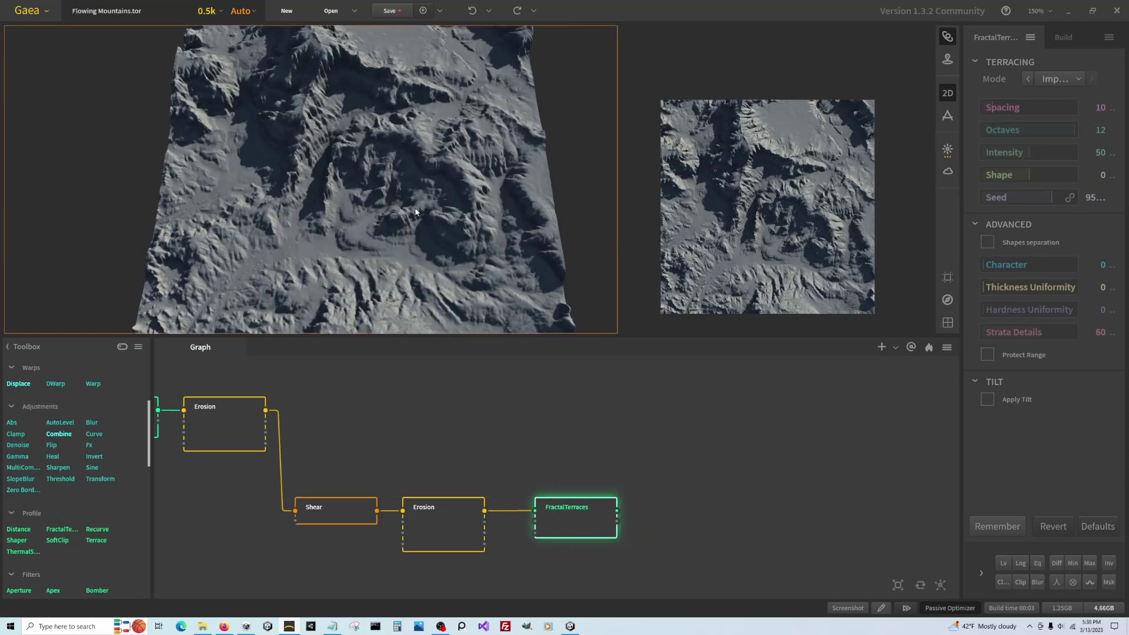
pyautogui.moveTo(416, 212); pyautogui.dragTo(267, 90)
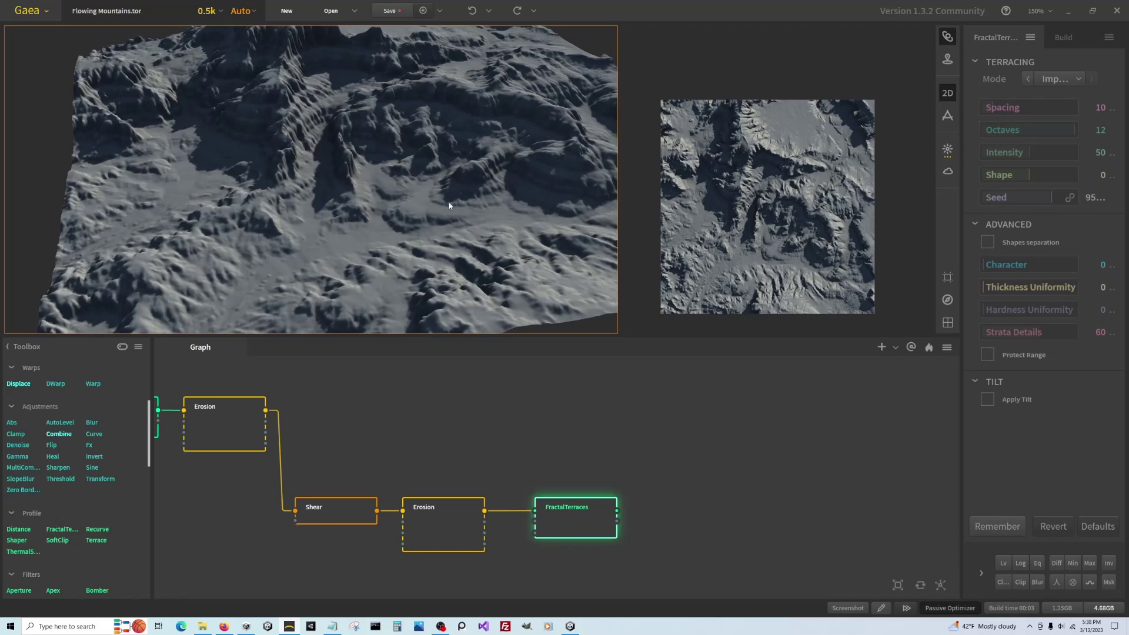
pyautogui.click(440, 543)
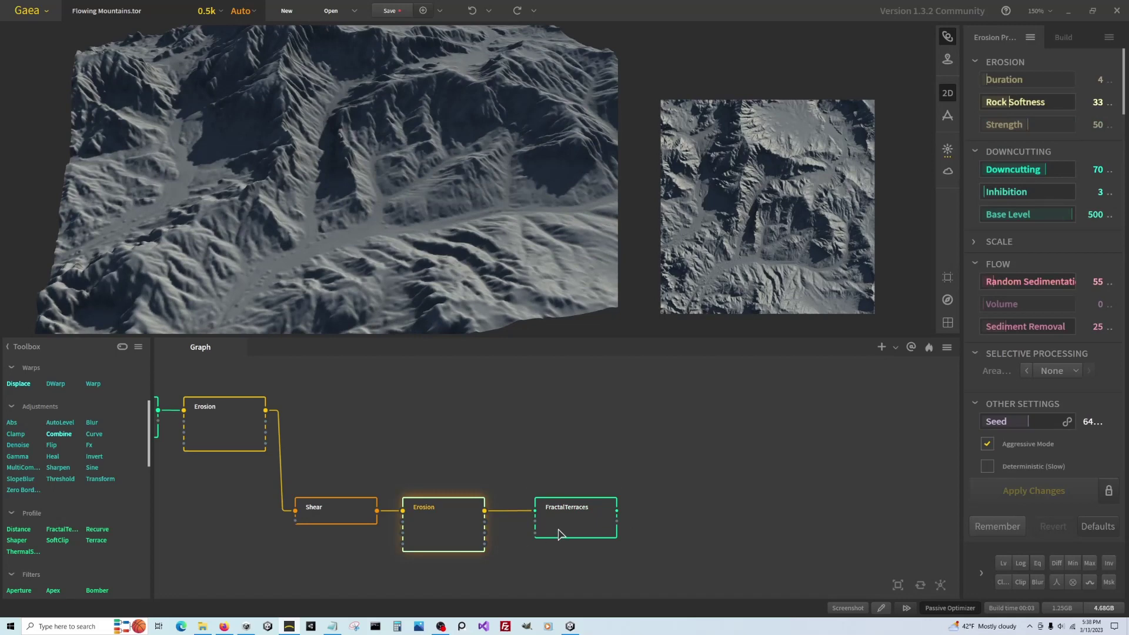
pyautogui.click(559, 534)
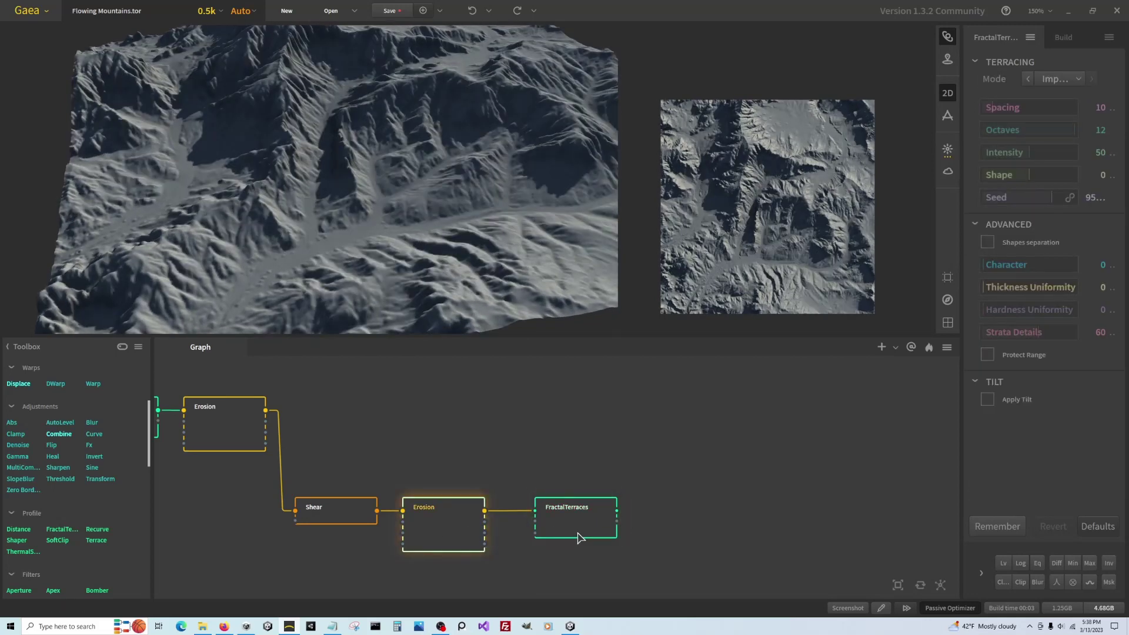
pyautogui.click(591, 531)
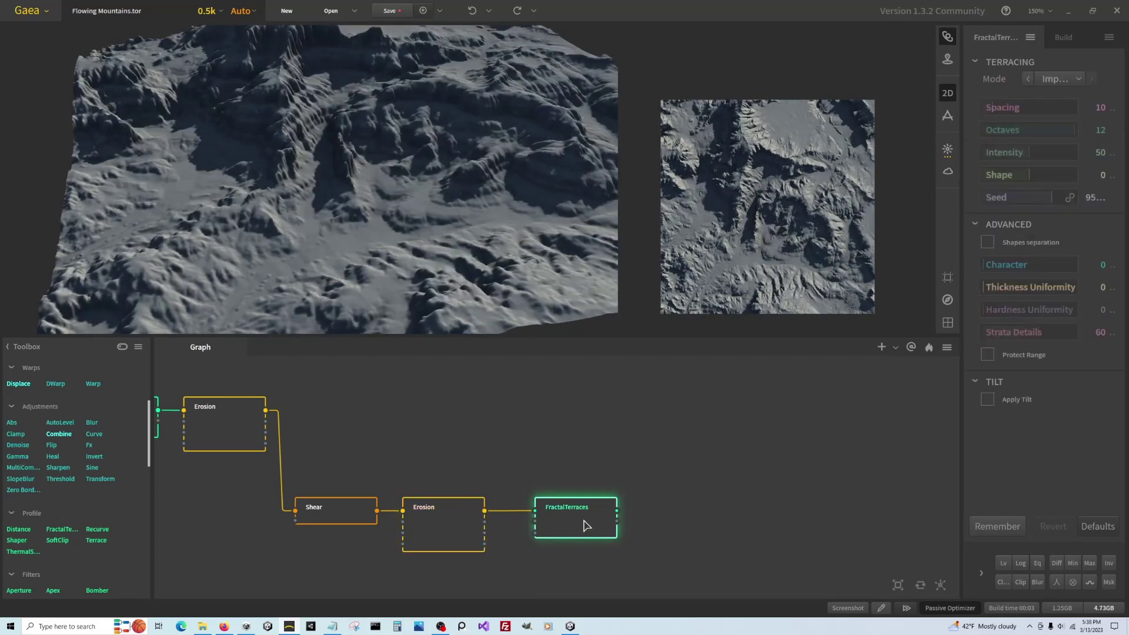
# Move FractalTerraces below the second Erosion node and join both outputs in a Combine node aligned with that Erosion node.
pyautogui.scroll(-2, 396, 373)
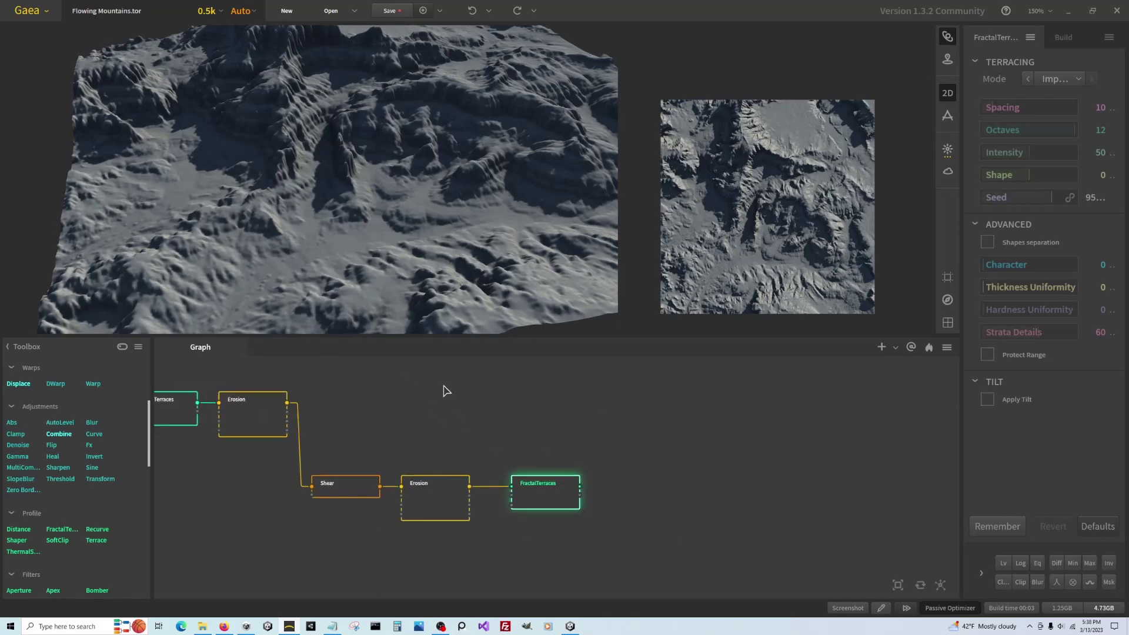
pyautogui.scroll(-3, 529, 393)
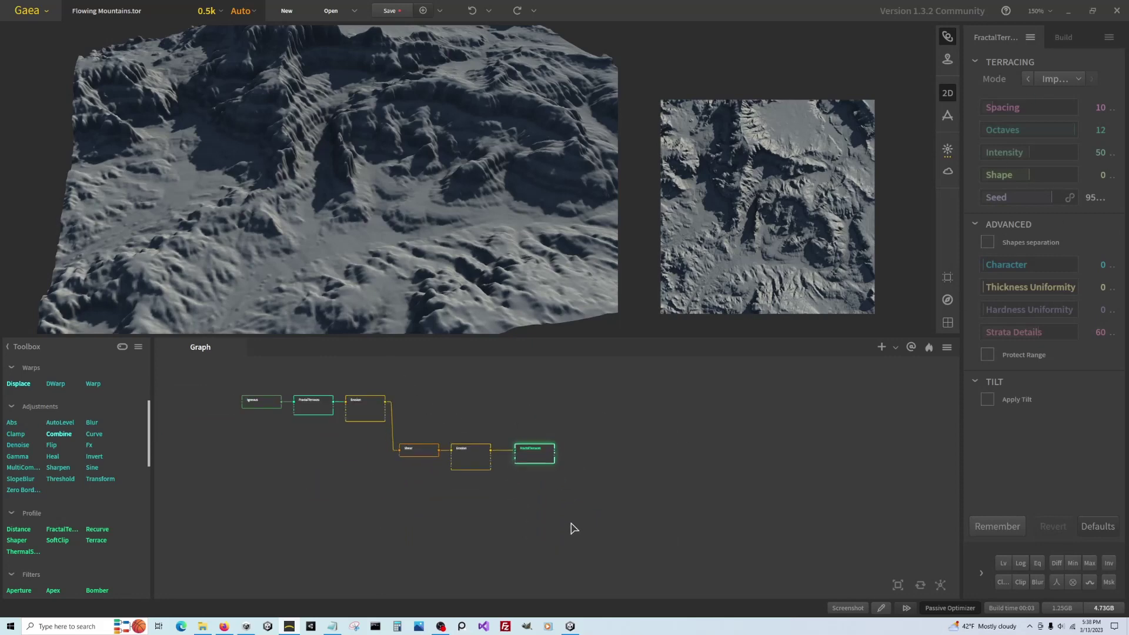
pyautogui.moveTo(545, 458); pyautogui.dragTo(536, 494)
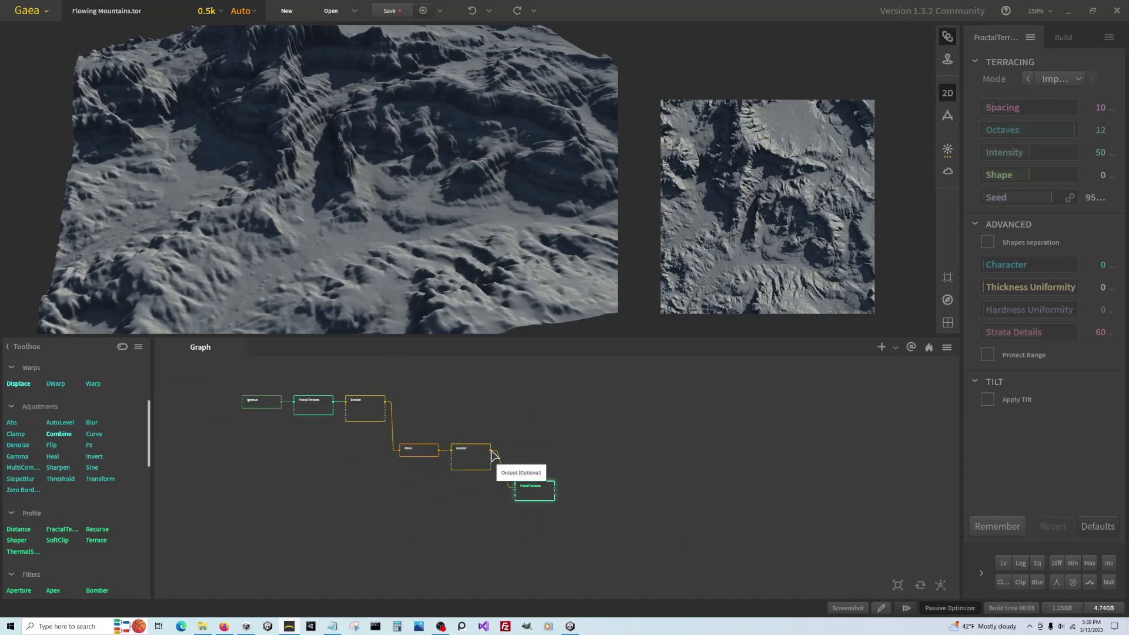
pyautogui.moveTo(492, 450); pyautogui.dragTo(556, 490)
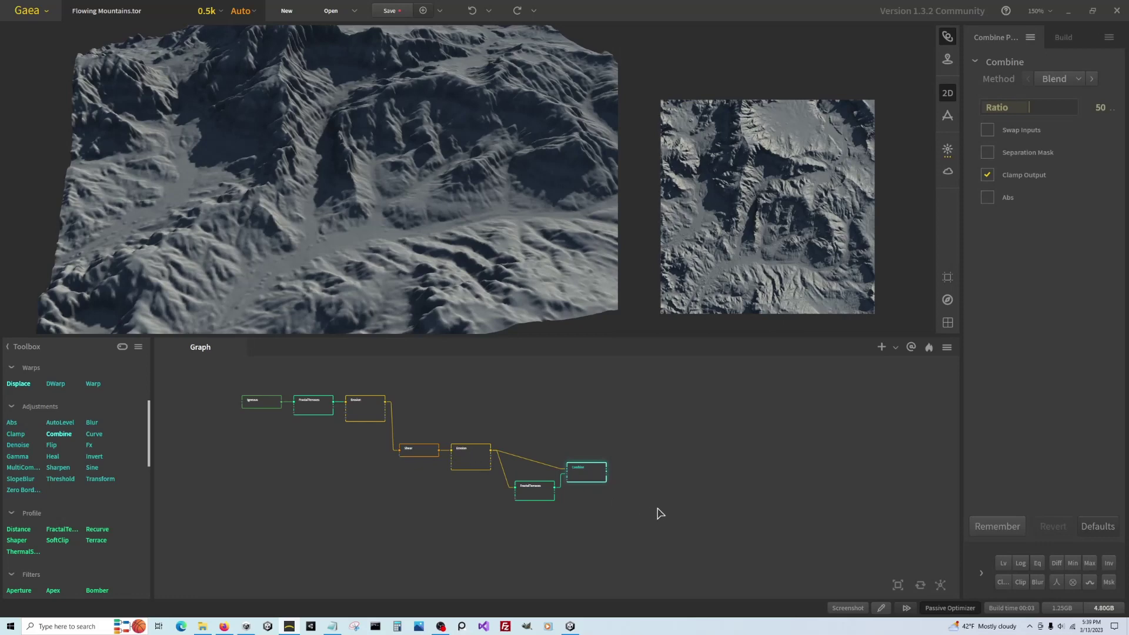
pyautogui.moveTo(587, 474); pyautogui.dragTo(583, 455)
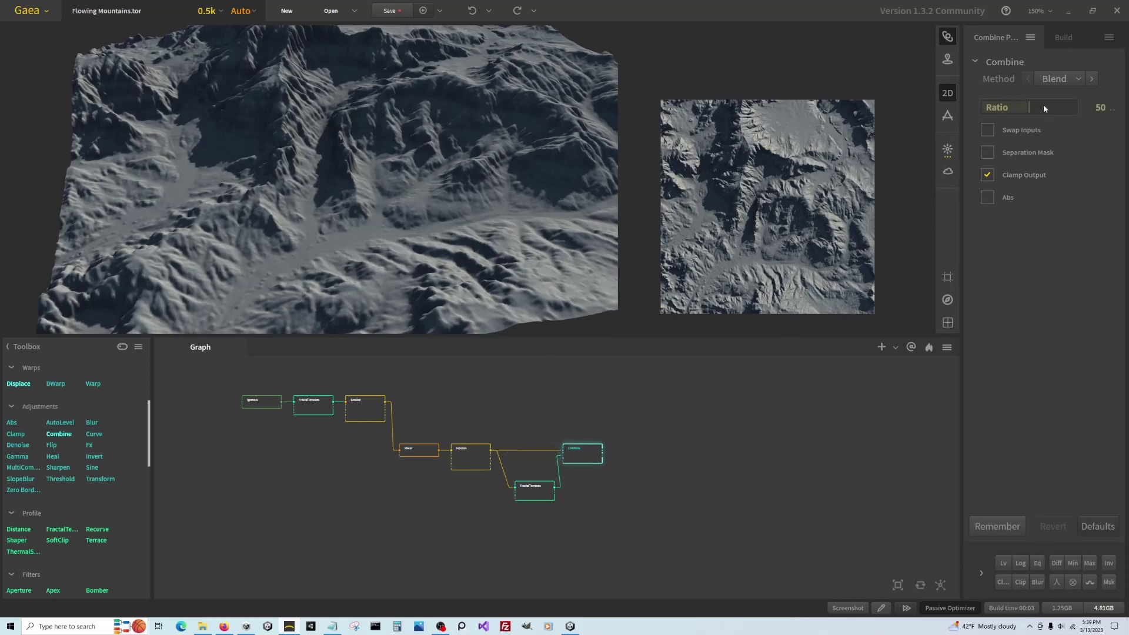
# Compare the second Erosion node with the Combine result and set the preview resolution to 1k.
pyautogui.click(470, 463)
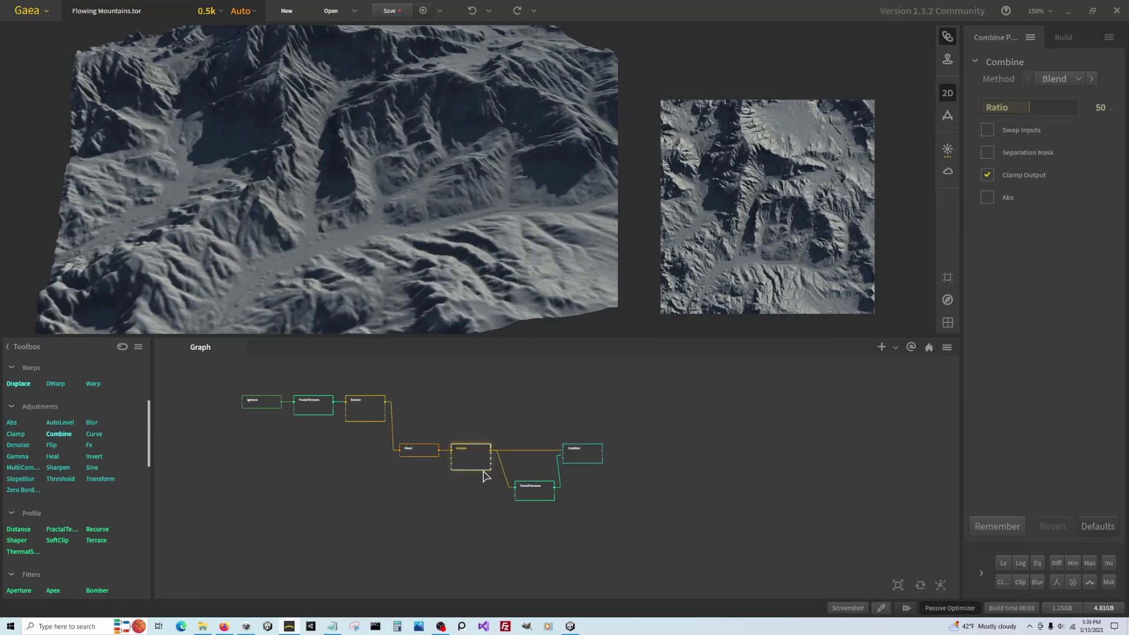
pyautogui.click(591, 464)
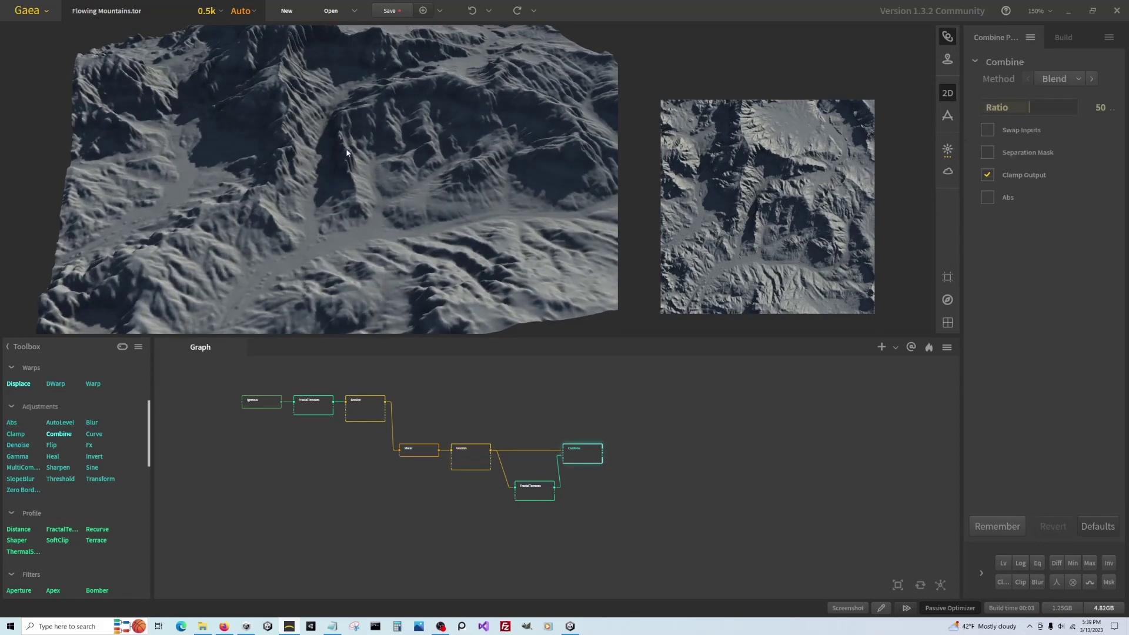
pyautogui.click(212, 11)
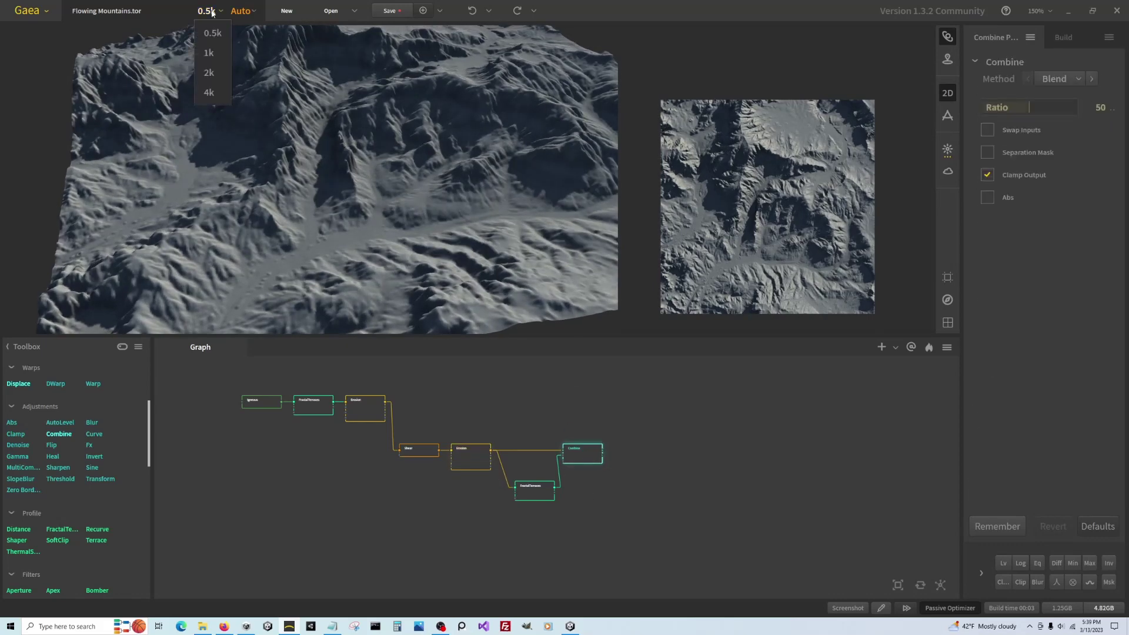
pyautogui.click(209, 53)
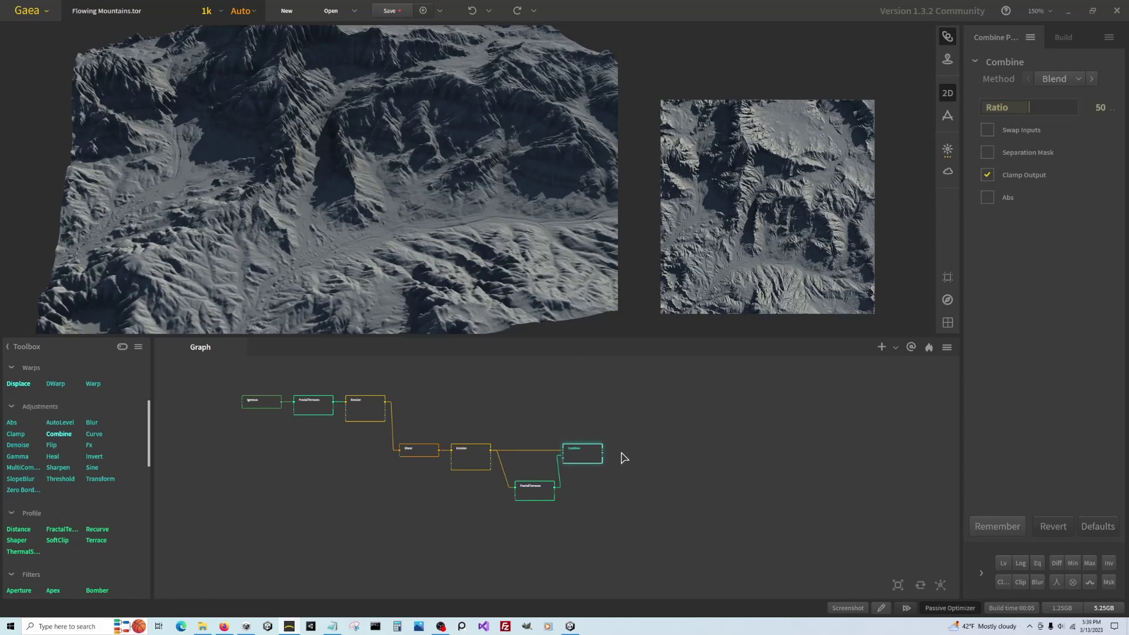
# Add a Surface node in line after the Combine node and set its Strength to 12.
pyautogui.scroll(2, 623, 456)
pyautogui.moveTo(599, 453); pyautogui.dragTo(638, 459)
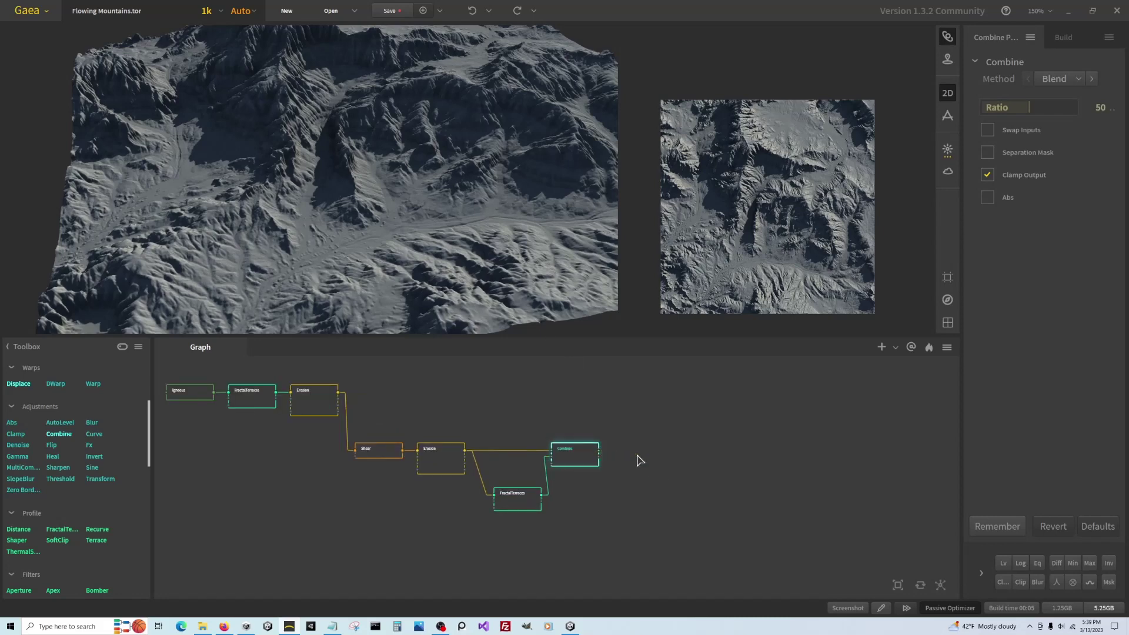
pyautogui.write('surfa')
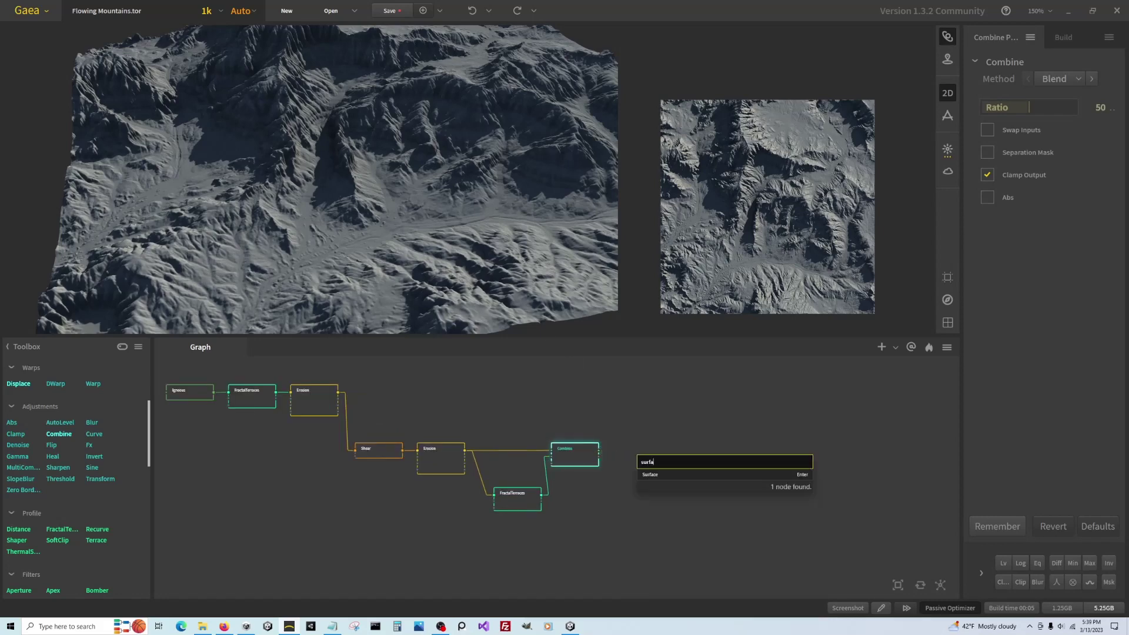
pyautogui.click(660, 474)
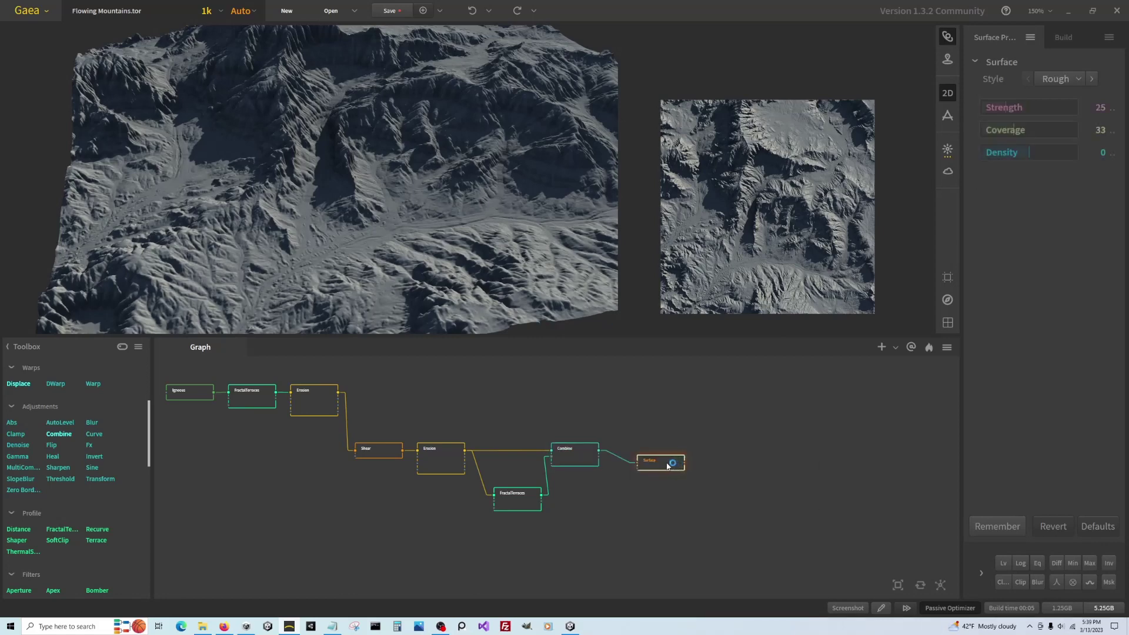
pyautogui.moveTo(663, 467); pyautogui.dragTo(654, 455)
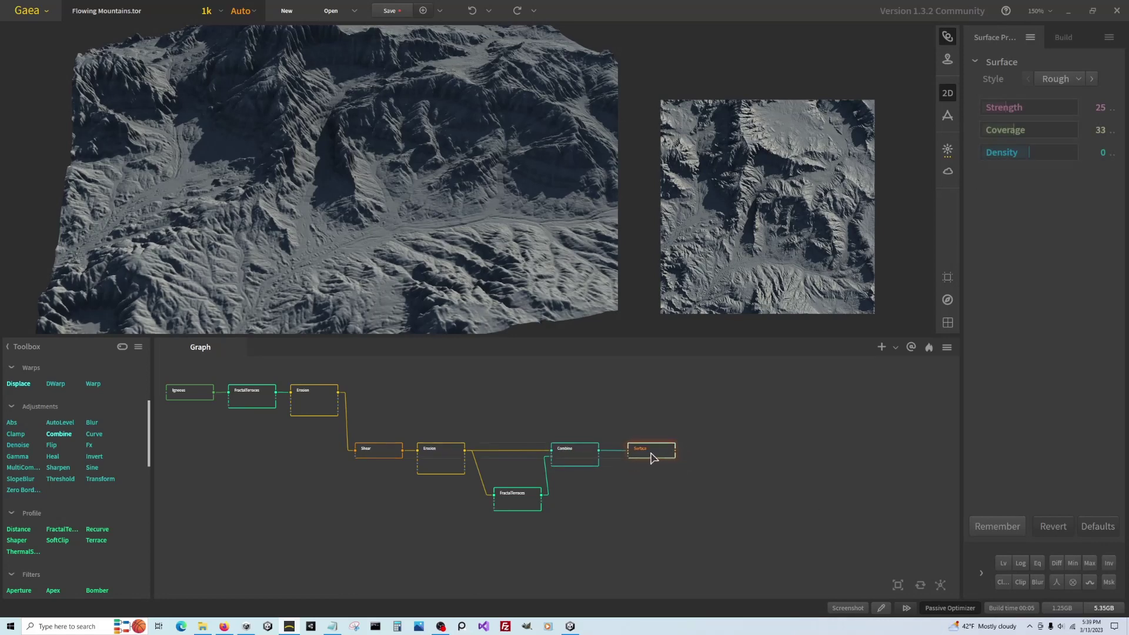
pyautogui.click(1096, 107)
pyautogui.write('12')
pyautogui.press('Return')
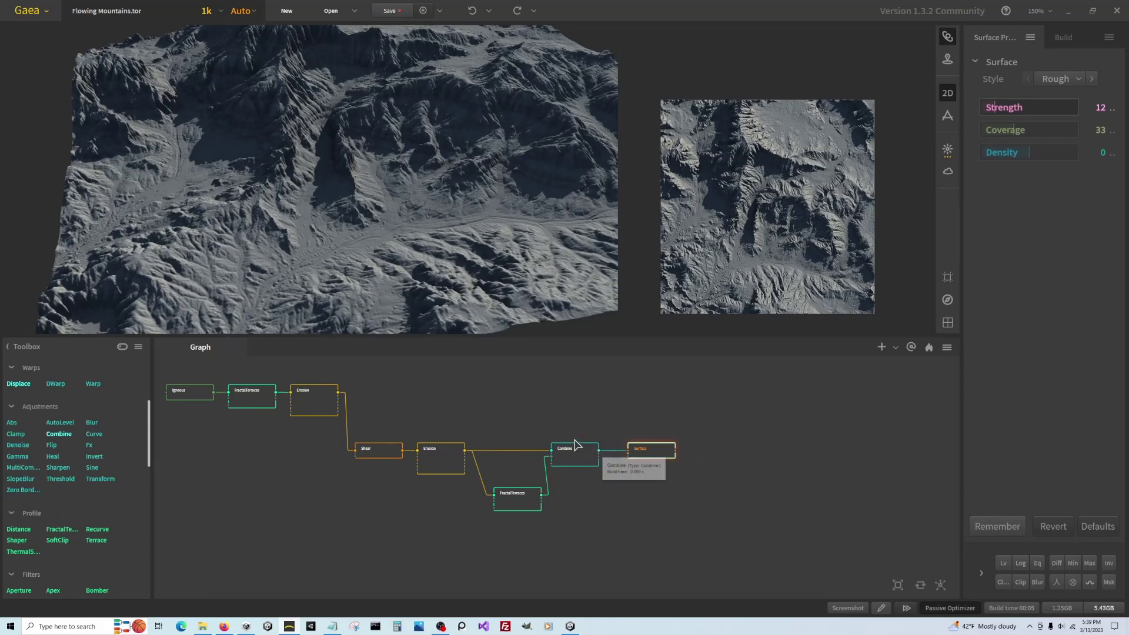
# Turn the Surface node's output into a portal.
pyautogui.moveTo(675, 450); pyautogui.dragTo(793, 451)
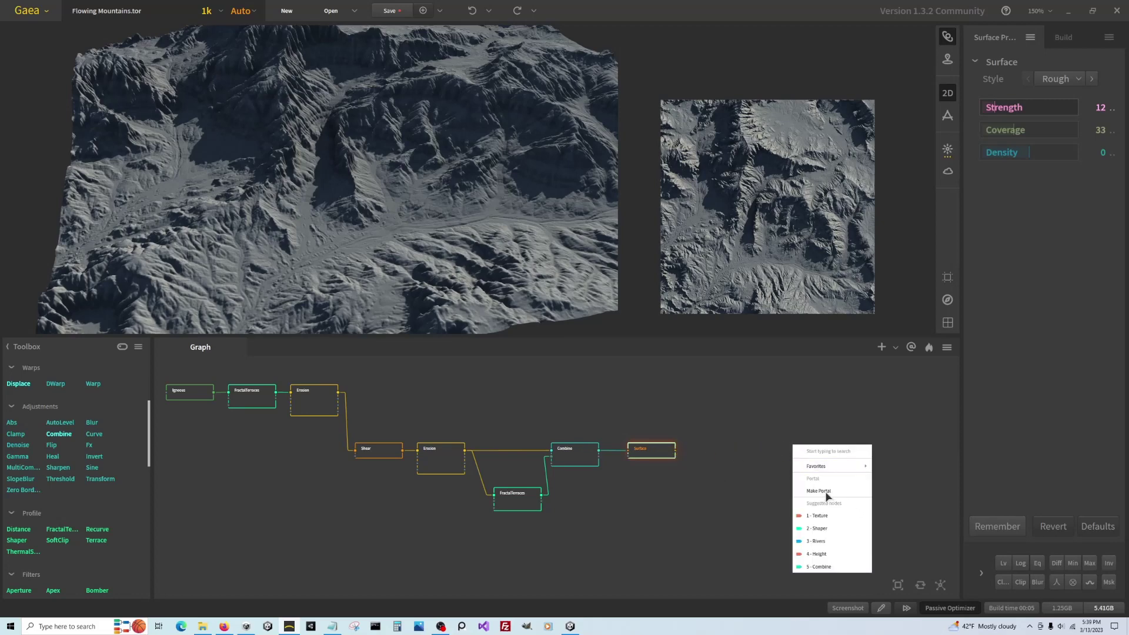
pyautogui.click(824, 491)
pyautogui.scroll(2, 714, 458)
pyautogui.scroll(1, 714, 458)
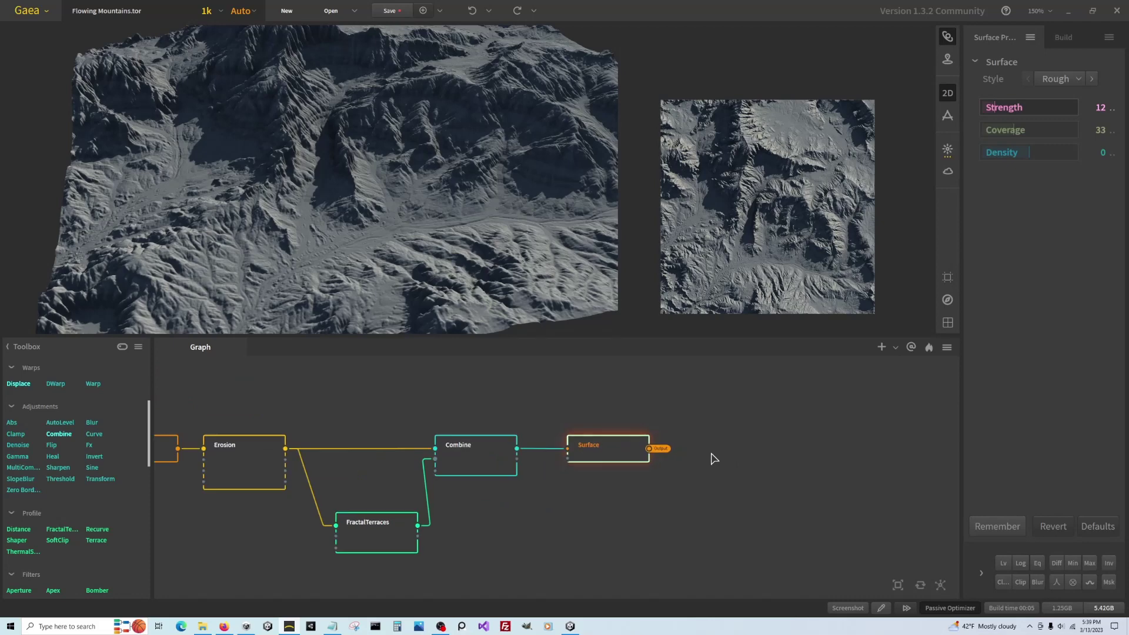
# Rename the Surface node to Arid.
pyautogui.rightClick(613, 456)
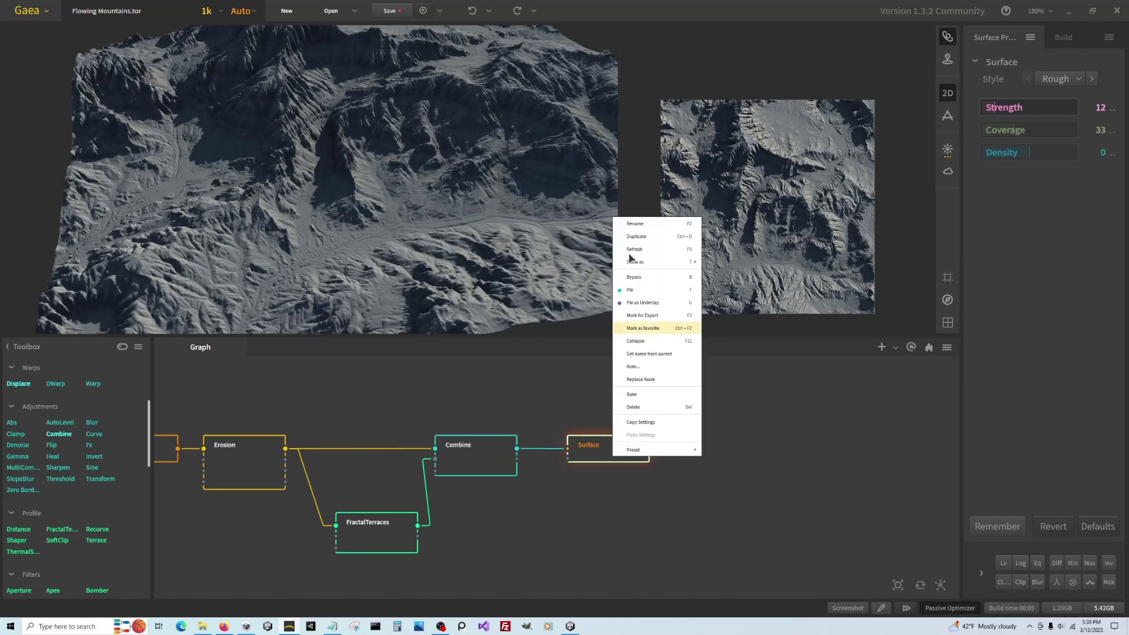
pyautogui.click(635, 223)
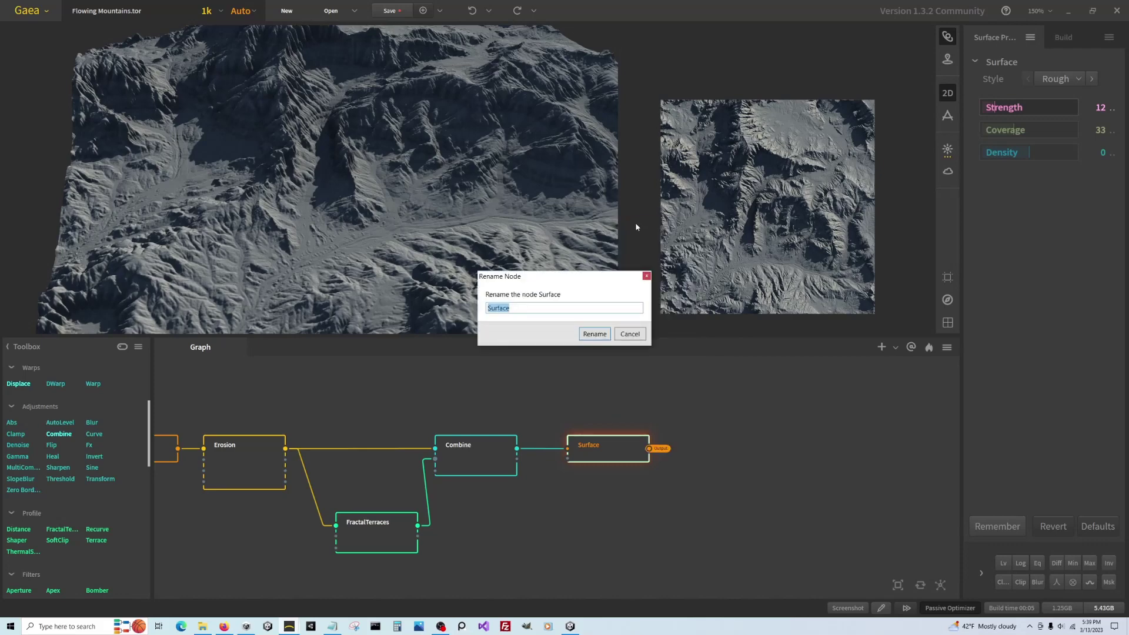
pyautogui.write('A')
pyautogui.press('Escape')
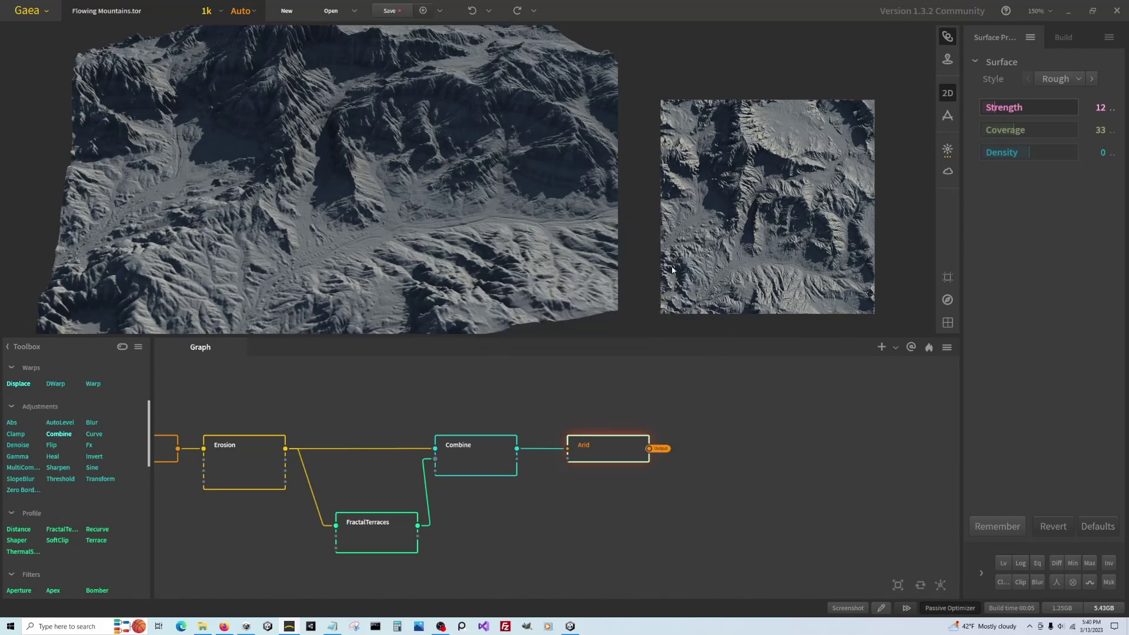
# Add a Thermal node fed by the first Erosion node's output, above the Shear branch.
pyautogui.scroll(-3, 735, 564)
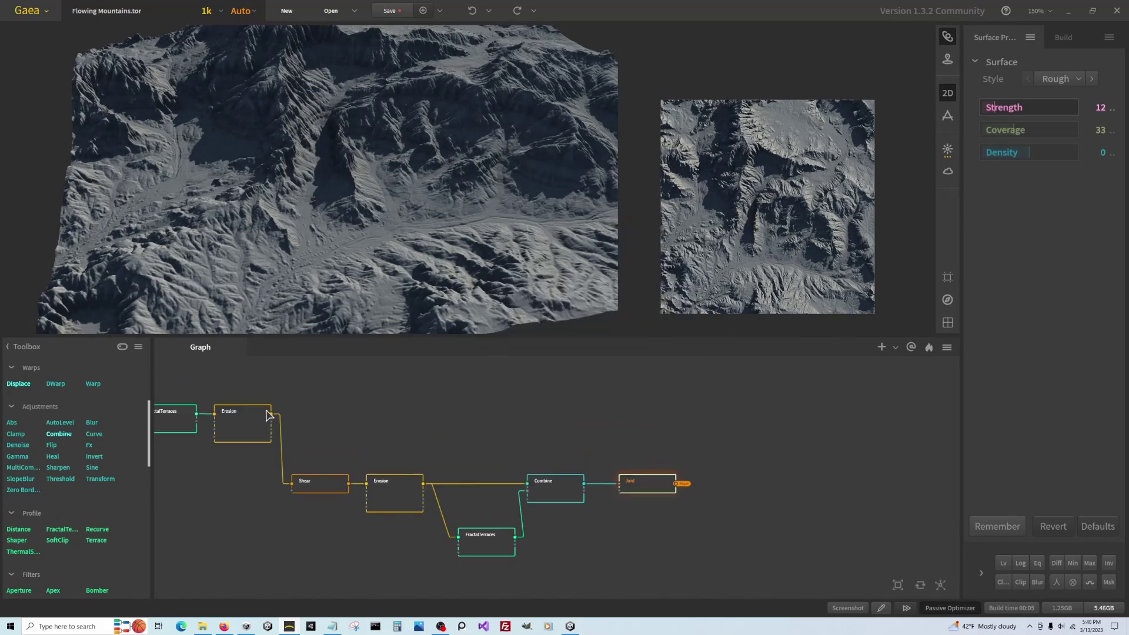
pyautogui.moveTo(272, 416); pyautogui.dragTo(338, 415)
pyautogui.write('ther')
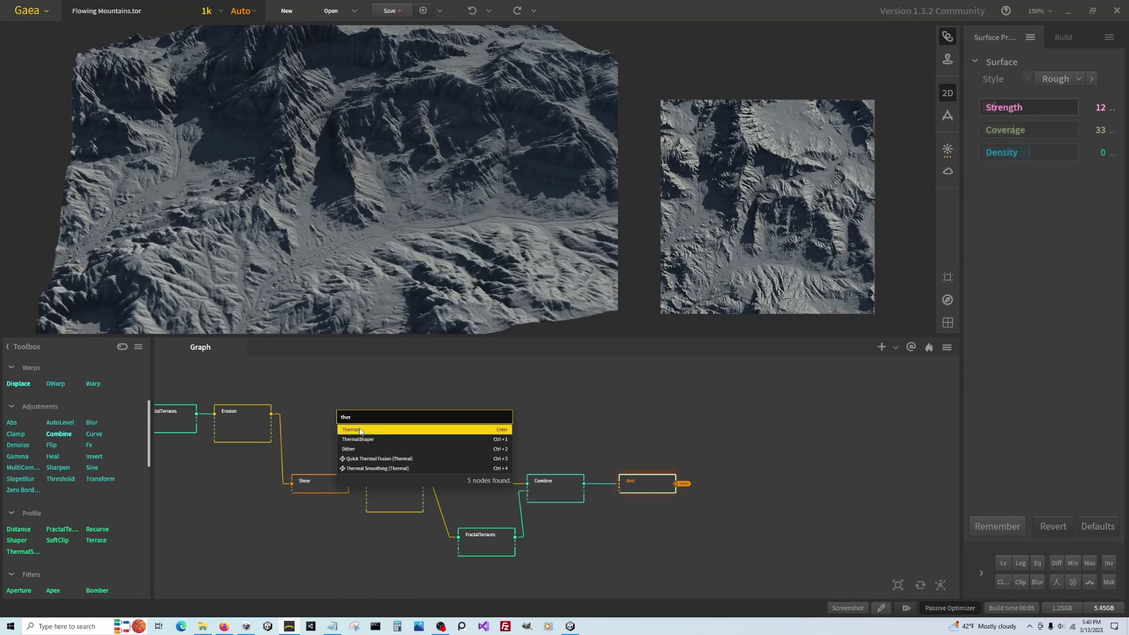
pyautogui.click(360, 430)
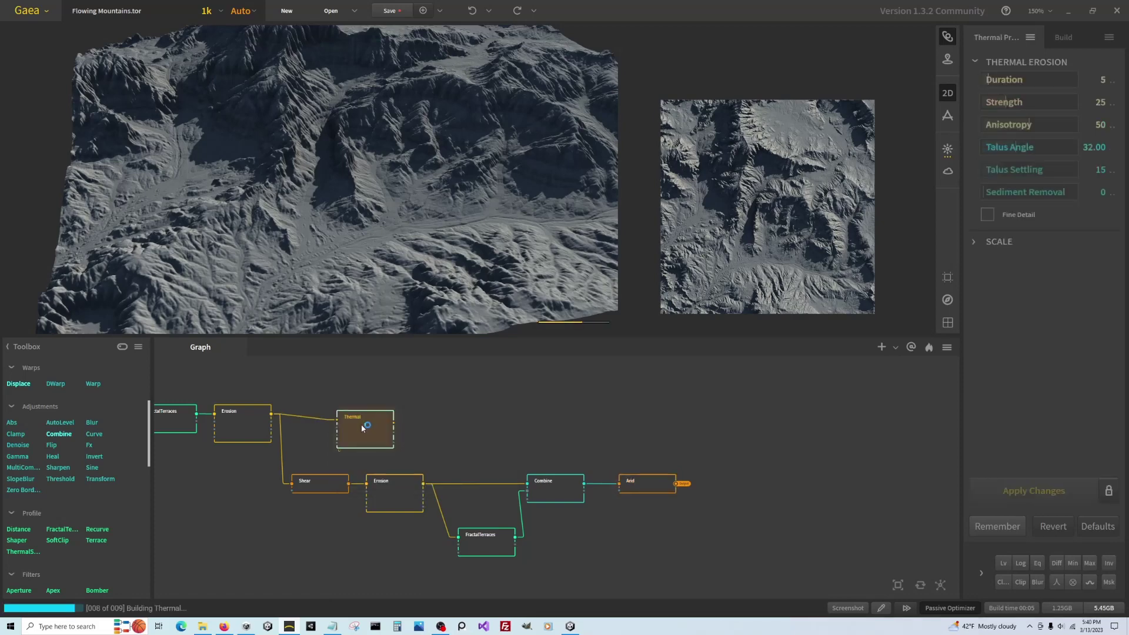
# Reposition the Thermal node, add an Erosion node fed by its output, and place it just after the Thermal node.
pyautogui.moveTo(359, 423); pyautogui.dragTo(344, 409)
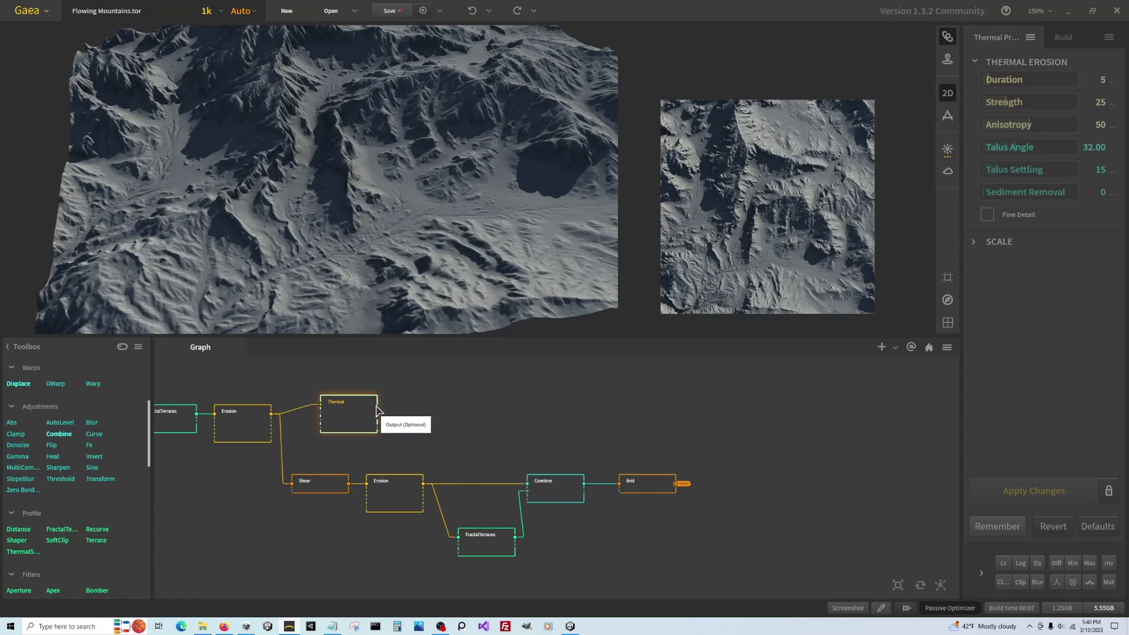
pyautogui.moveTo(377, 407); pyautogui.dragTo(412, 408)
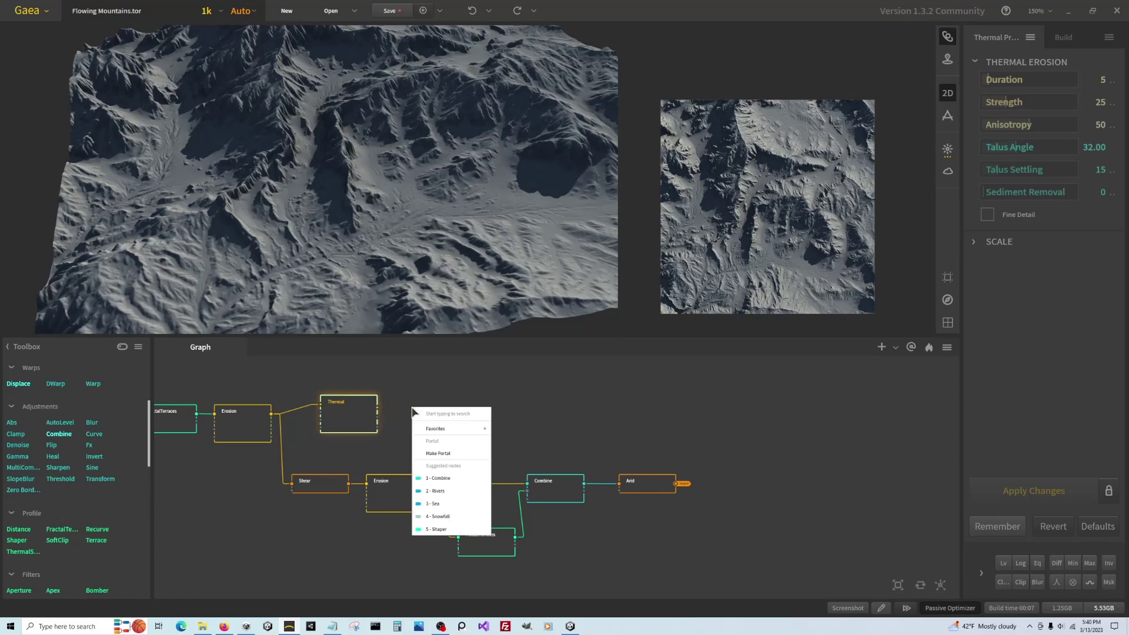
pyautogui.press('Escape')
pyautogui.rightClick(412, 411)
pyautogui.write('ero')
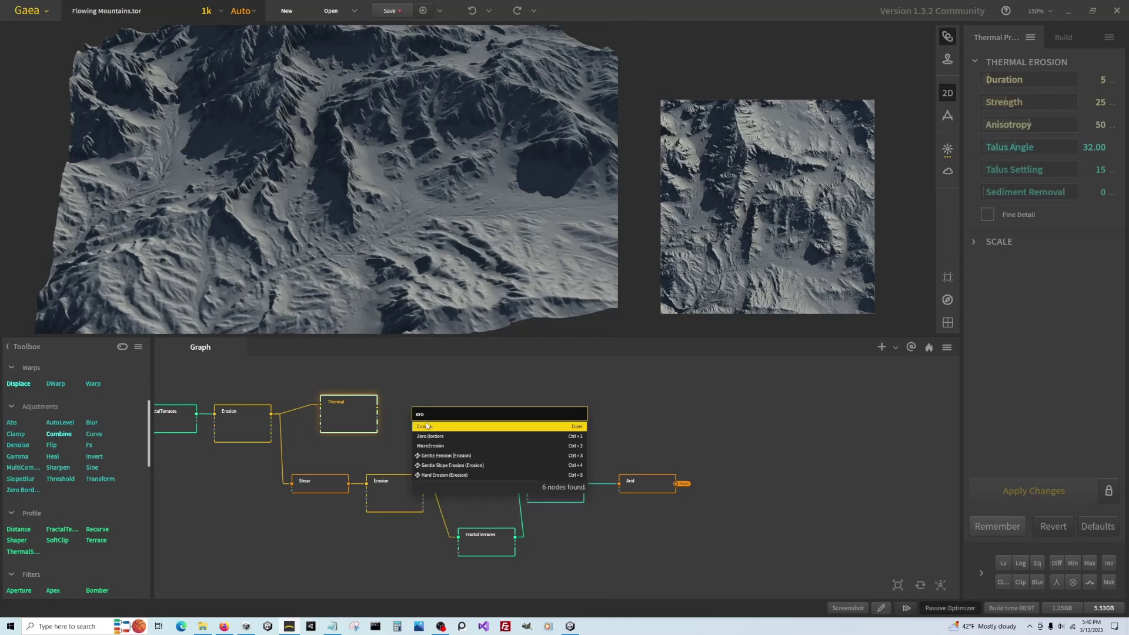
pyautogui.click(429, 427)
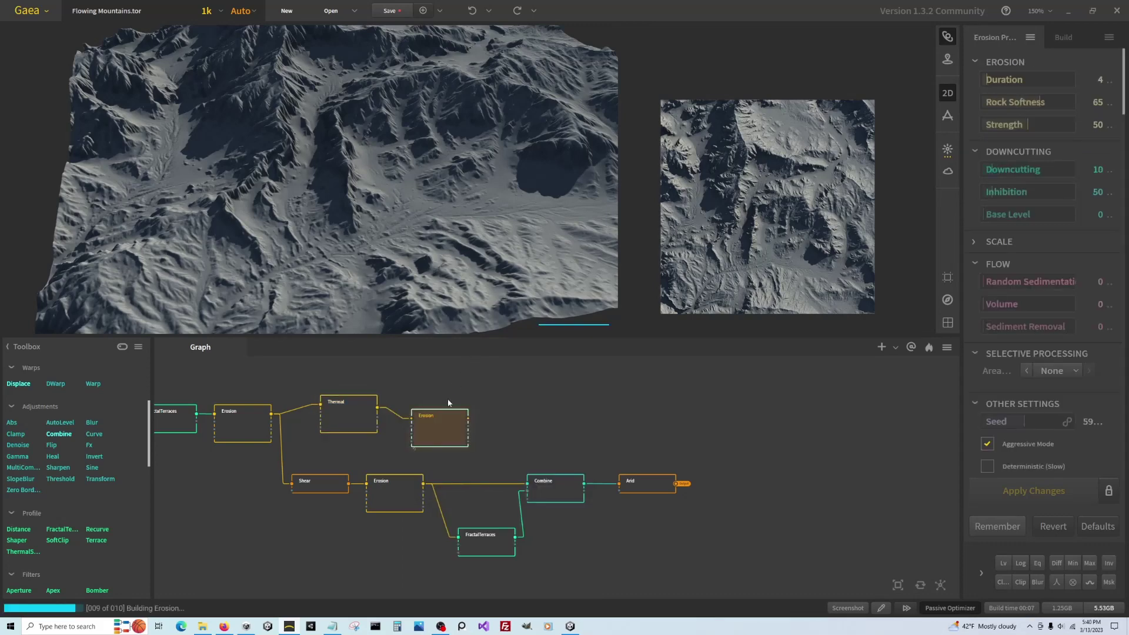
pyautogui.moveTo(446, 433); pyautogui.dragTo(446, 426)
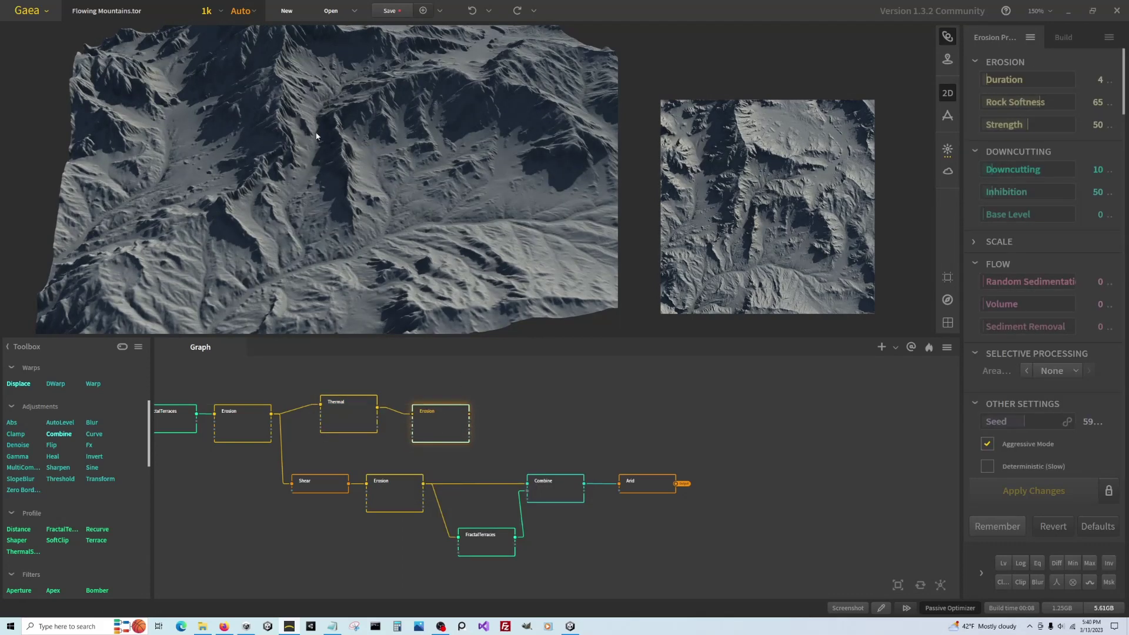
# Add a Surface node fed by the output of the Erosion node that follows the Thermal node.
pyautogui.moveTo(316, 136); pyautogui.dragTo(360, 247)
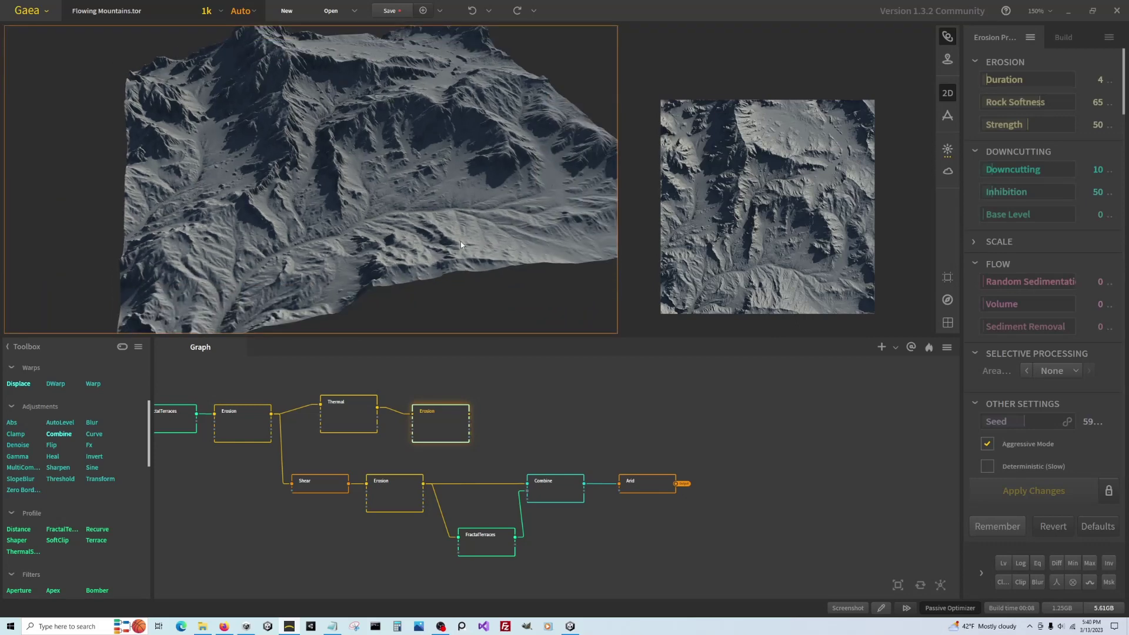
pyautogui.moveTo(469, 414)
pyautogui.mouseDown()
pyautogui.moveTo(554, 407)
pyautogui.moveTo(575, 418)
pyautogui.mouseUp()
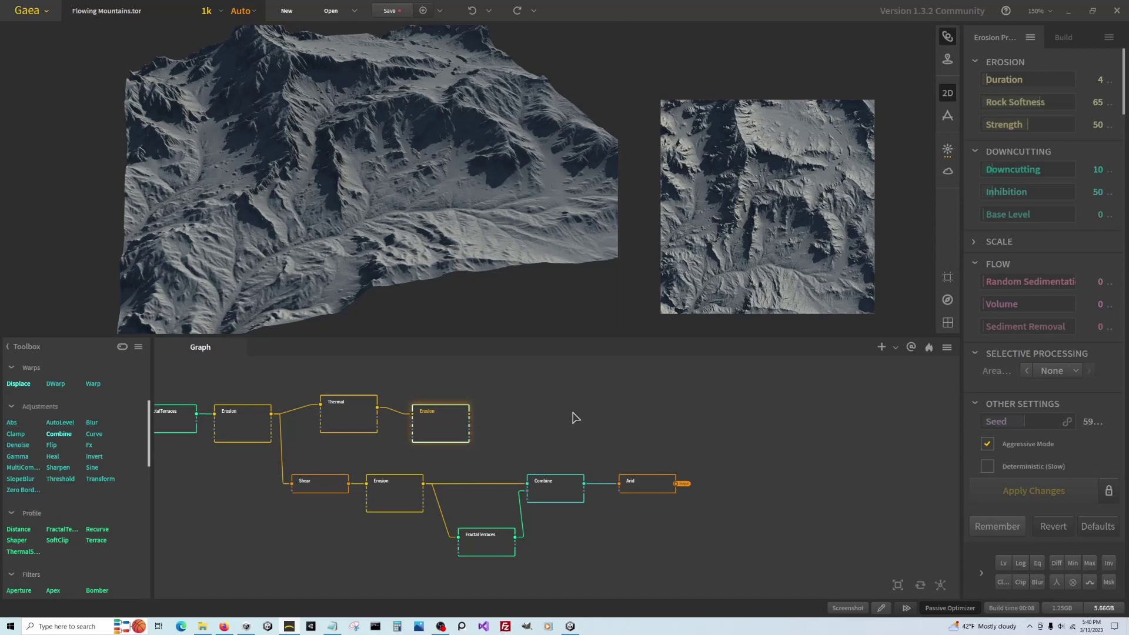
pyautogui.moveTo(469, 414); pyautogui.dragTo(610, 417)
pyautogui.write('surf')
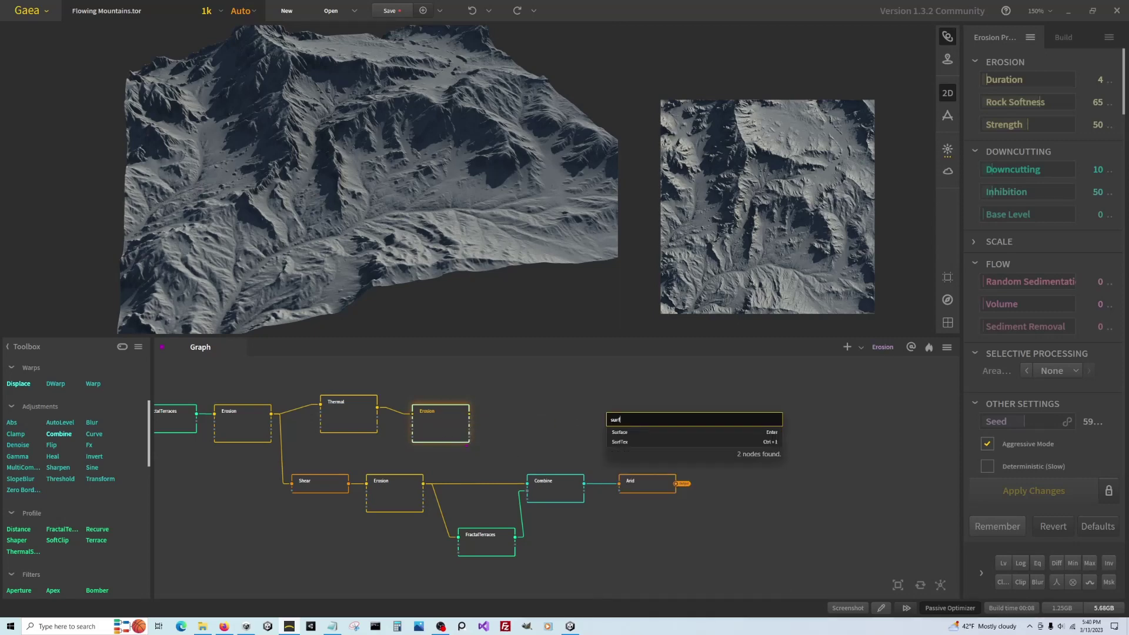
pyautogui.press('Return')
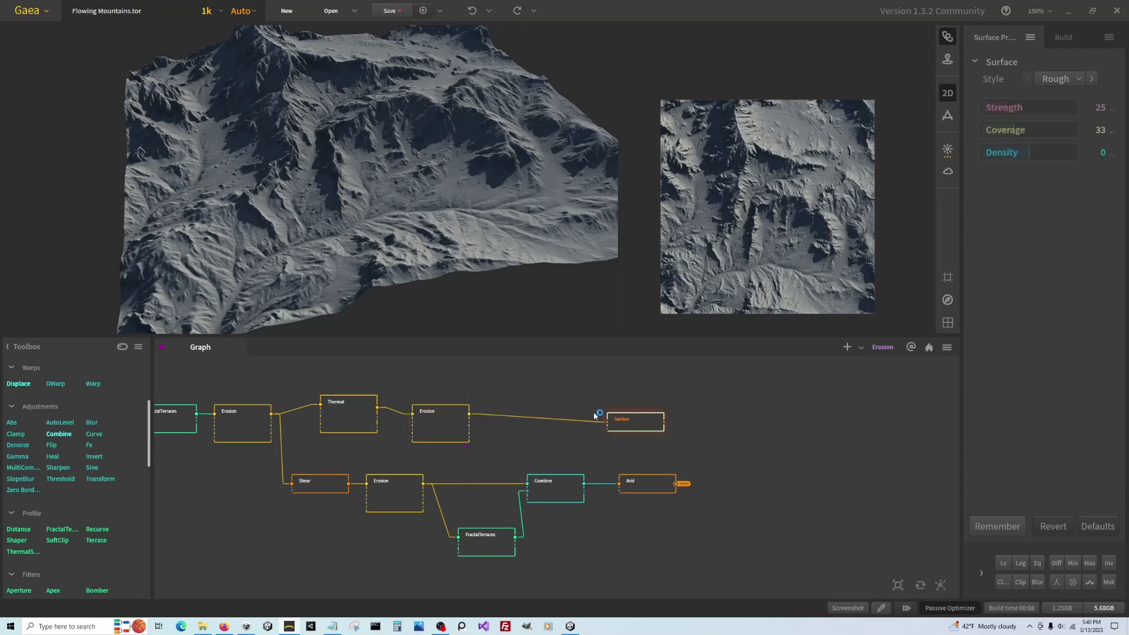
# Set the new Surface node's Strength to 12 and Style to Rocky, and move it closer to its Erosion node.
pyautogui.doubleClick(1101, 109)
pyautogui.write('12')
pyautogui.press('Return')
pyautogui.click(1066, 80)
pyautogui.click(1064, 118)
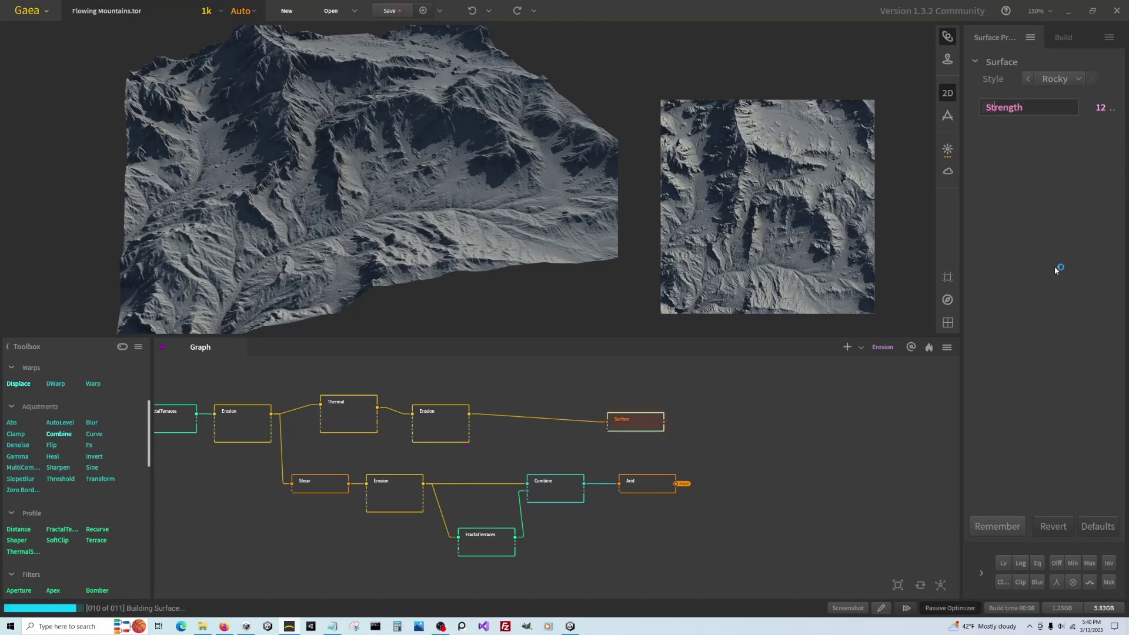
pyautogui.scroll(5, 410, 215)
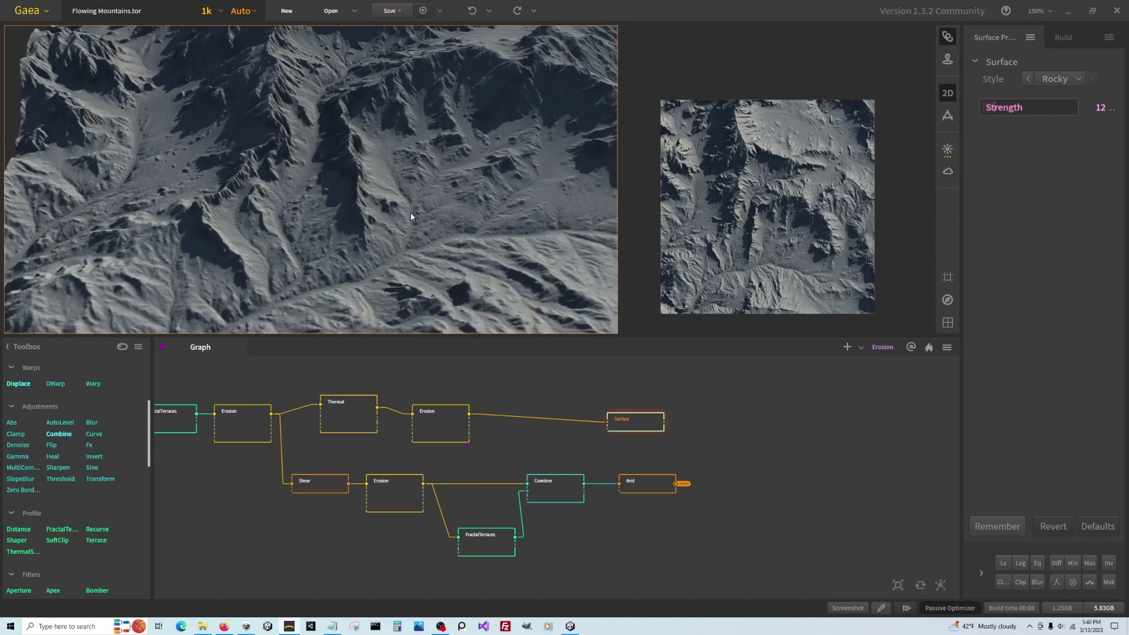
pyautogui.scroll(-3, 411, 216)
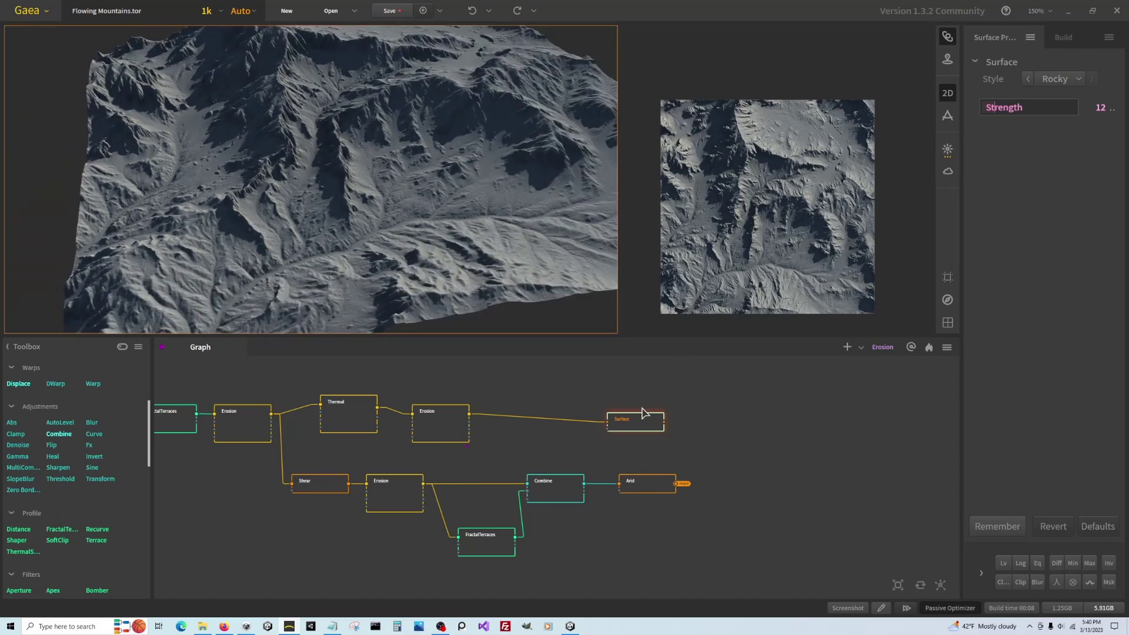
pyautogui.moveTo(638, 430); pyautogui.dragTo(546, 422)
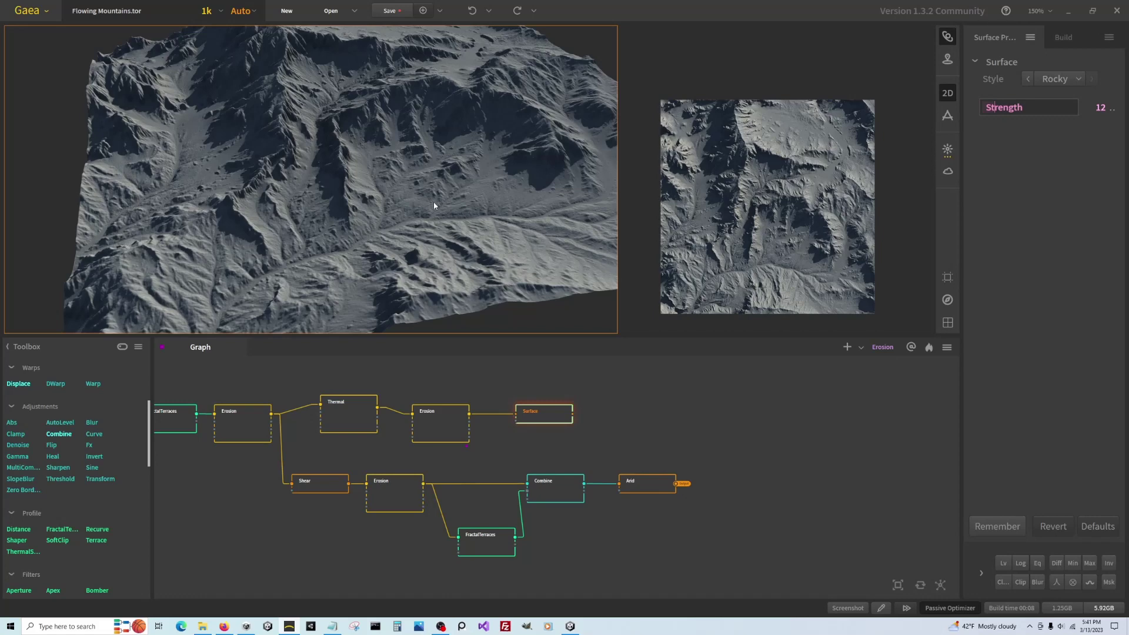
# Turn off the underlay pin on the Erosion node after Thermal and align that node with the Thermal node.
pyautogui.click(446, 436)
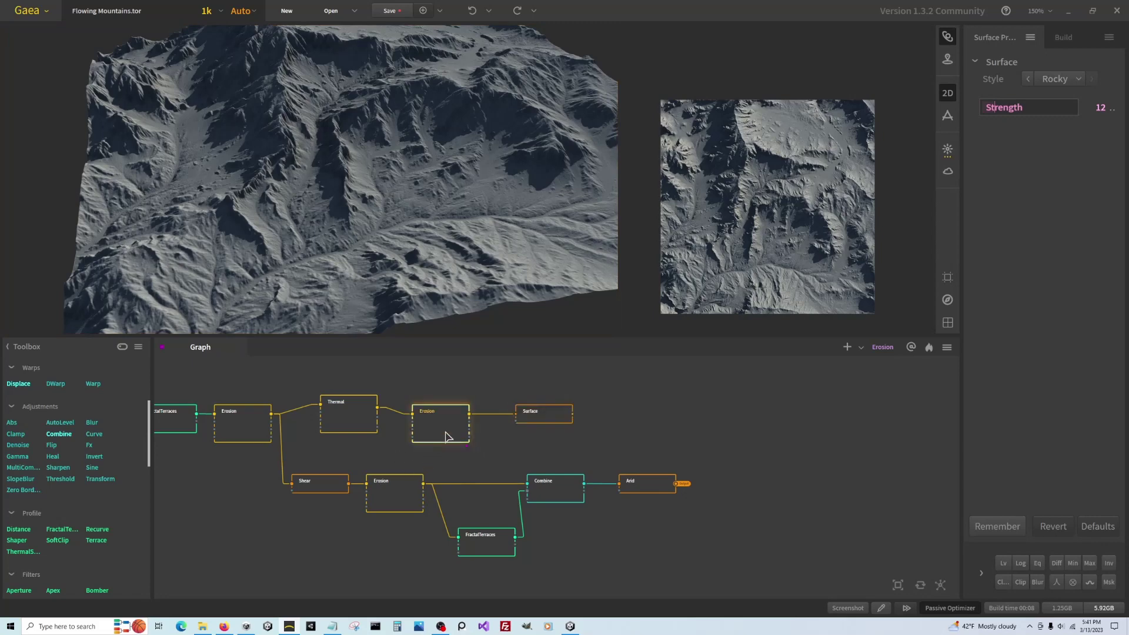
pyautogui.rightClick(445, 435)
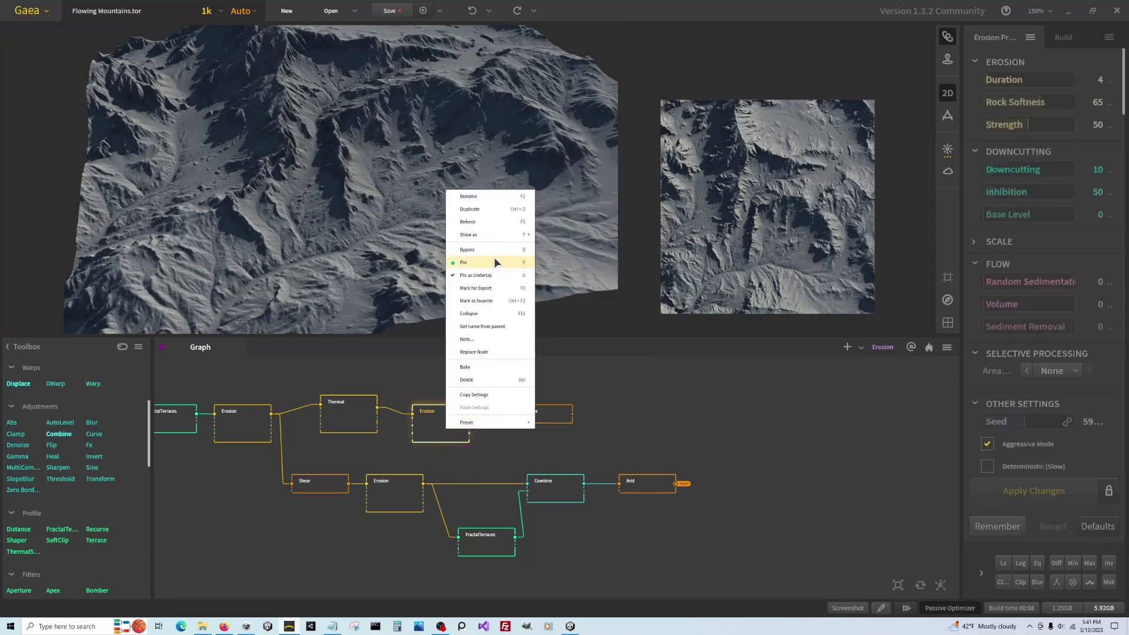
pyautogui.click(504, 274)
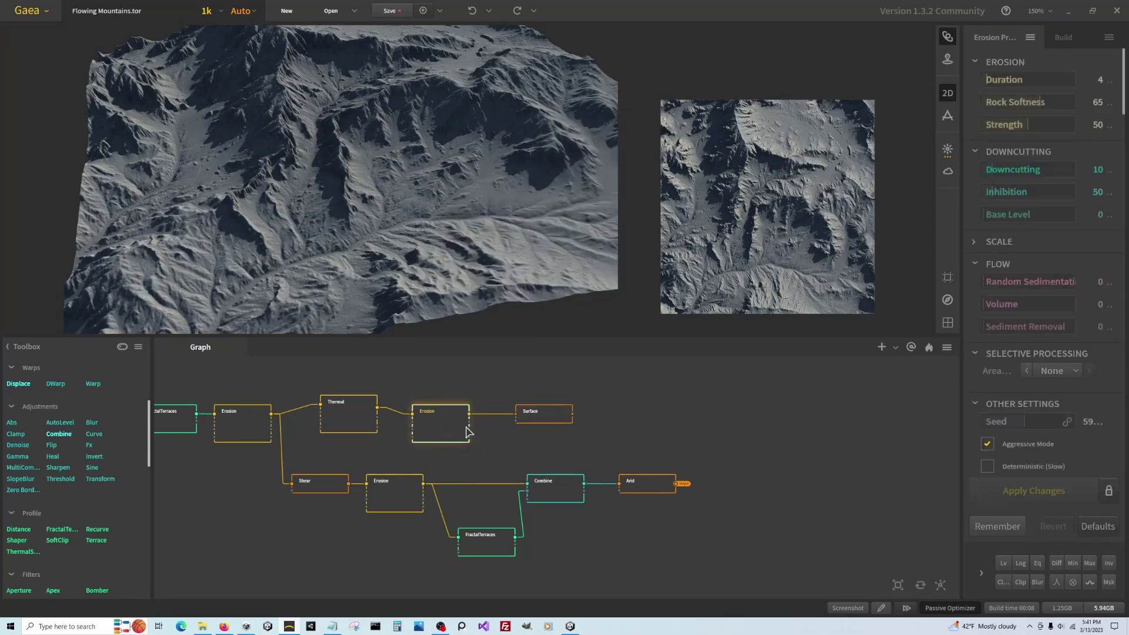
pyautogui.moveTo(442, 428); pyautogui.dragTo(437, 418)
# Turn the output of the Surface node in the Thermal branch into a portal and rename the node to Jungle.
pyautogui.moveTo(537, 416); pyautogui.dragTo(659, 406)
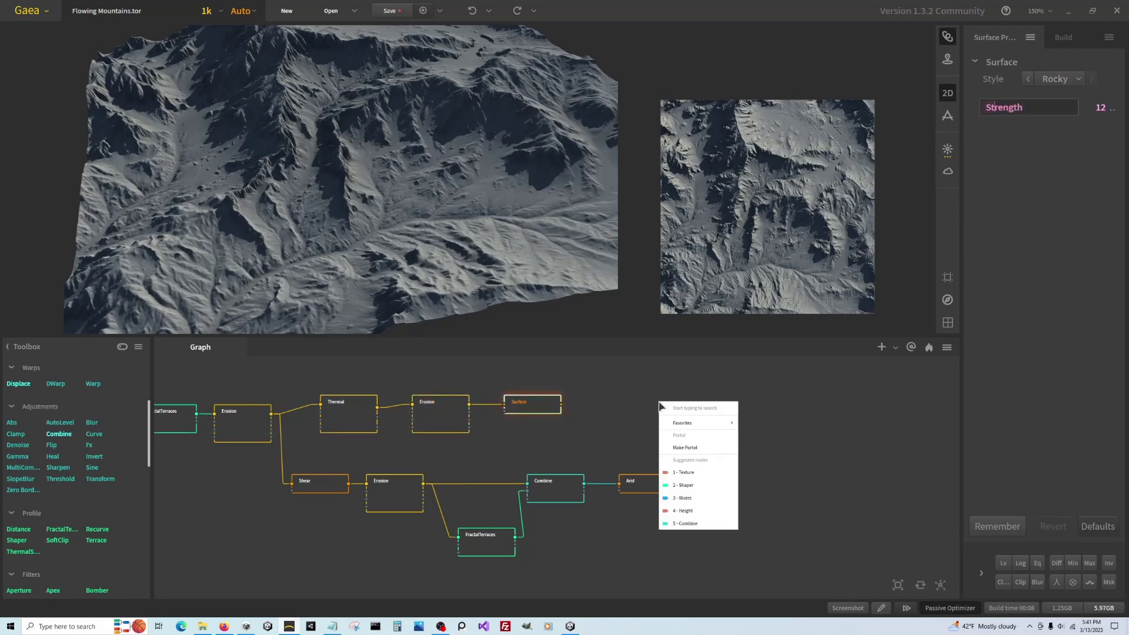
pyautogui.click(684, 447)
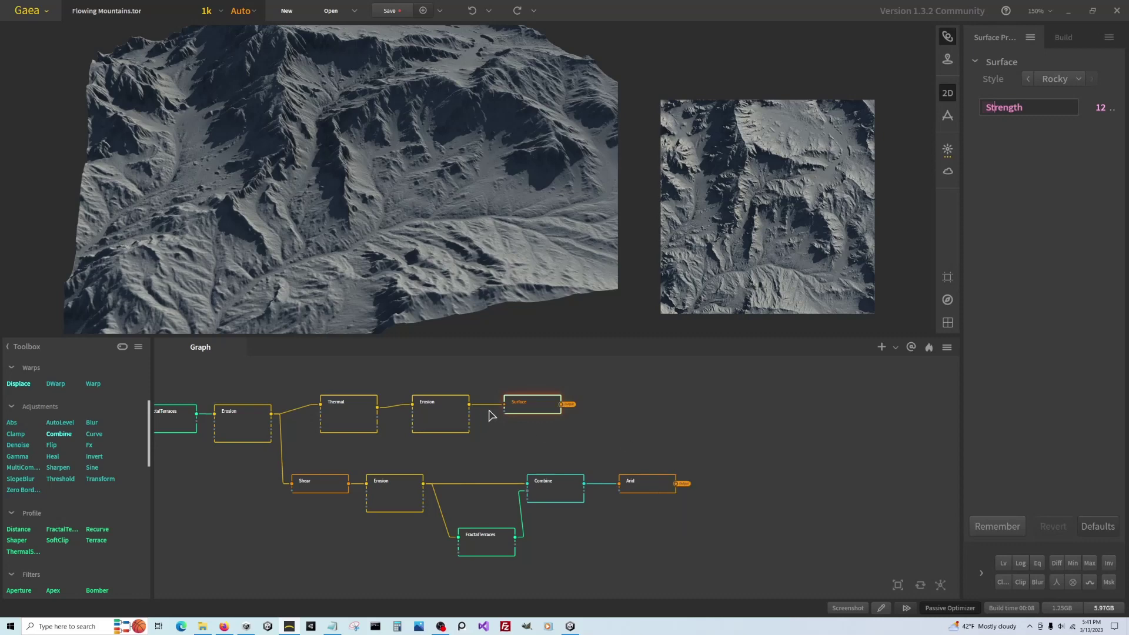
pyautogui.rightClick(526, 411)
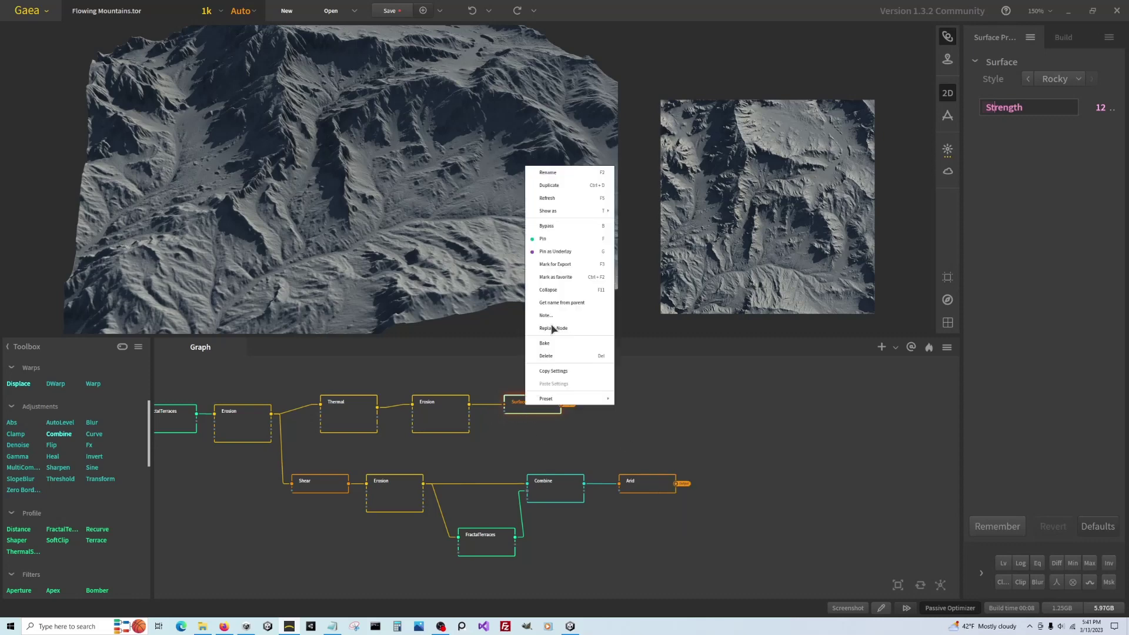
pyautogui.click(553, 174)
pyautogui.write('J')
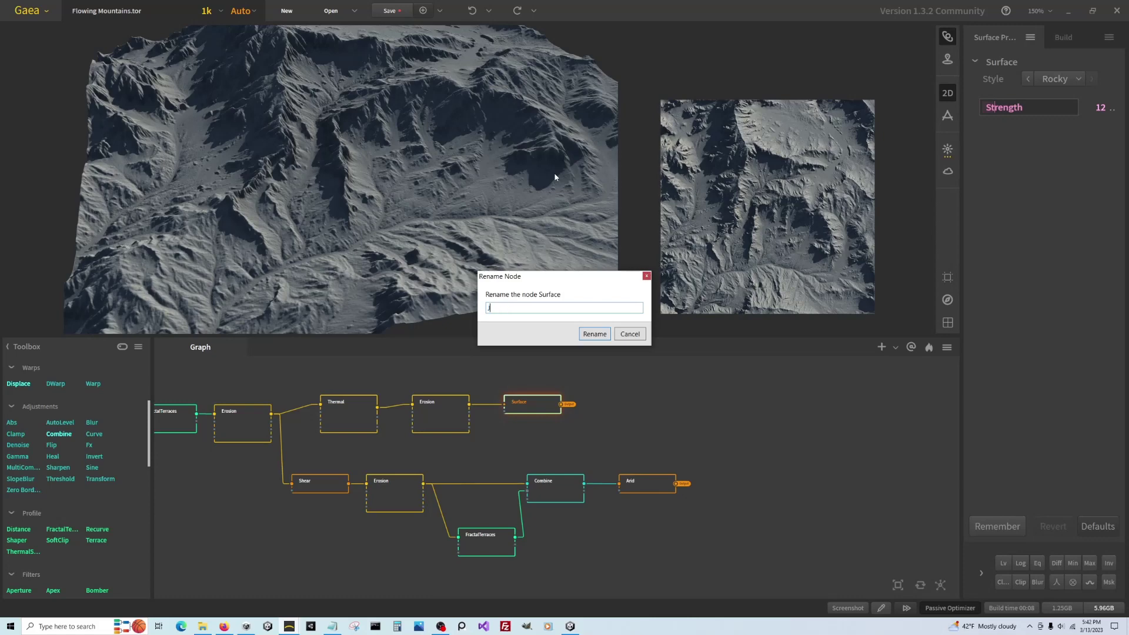
pyautogui.write('ungle')
pyautogui.press('Return')
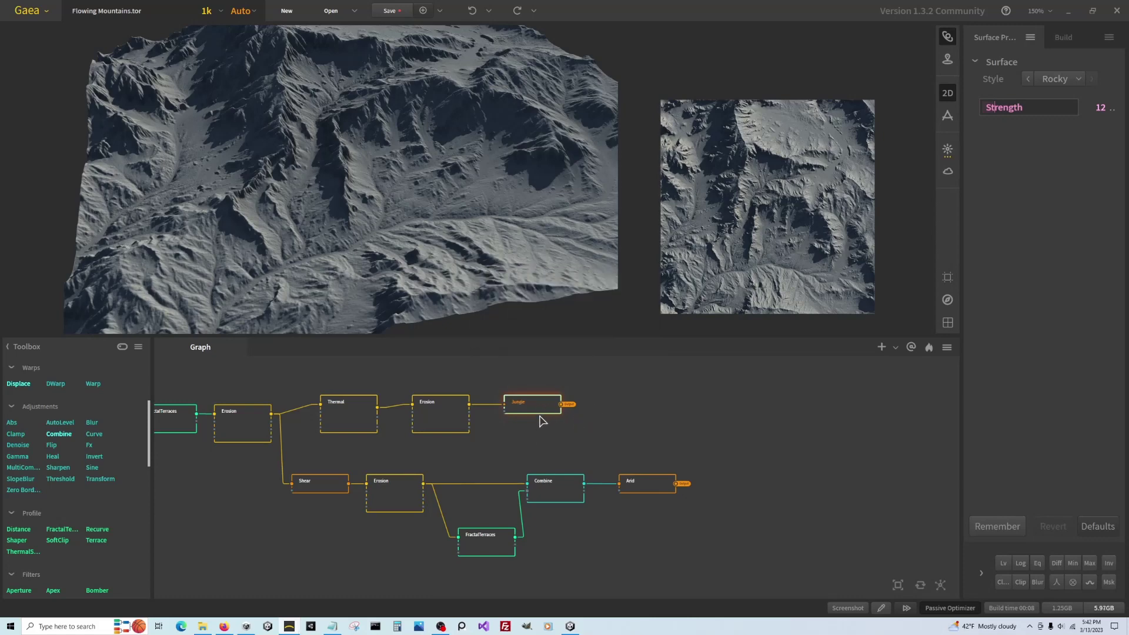
# Shift the Jungle node away from its Erosion node and add an Arboreal node fed by its output, level with it.
pyautogui.moveTo(546, 405); pyautogui.dragTo(578, 405)
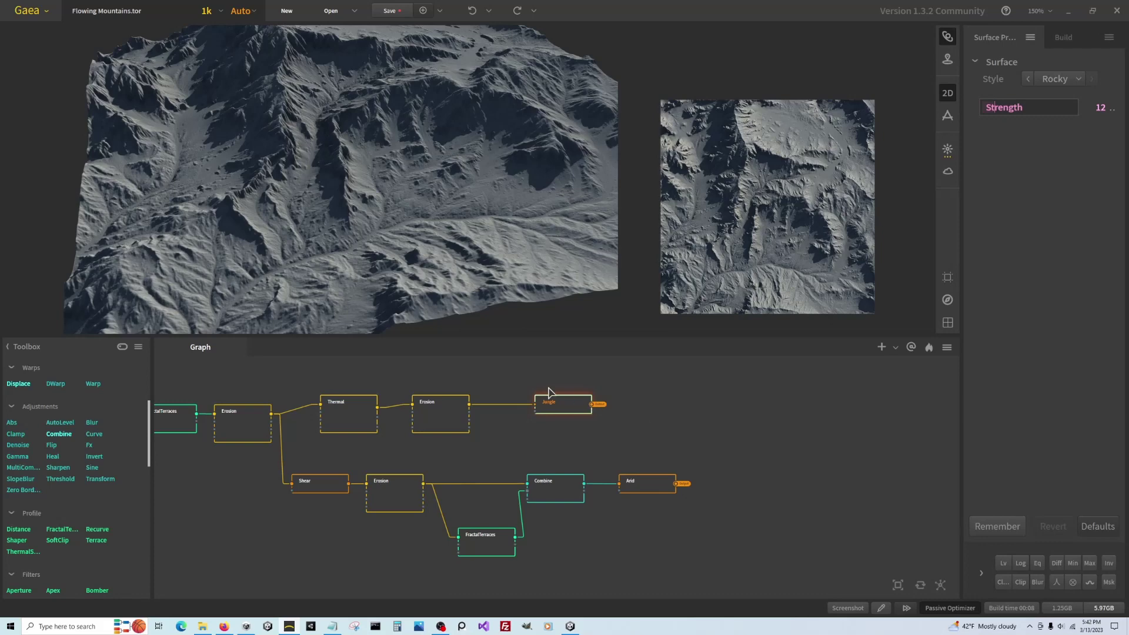
pyautogui.moveTo(594, 404); pyautogui.dragTo(667, 413)
pyautogui.write('arbo')
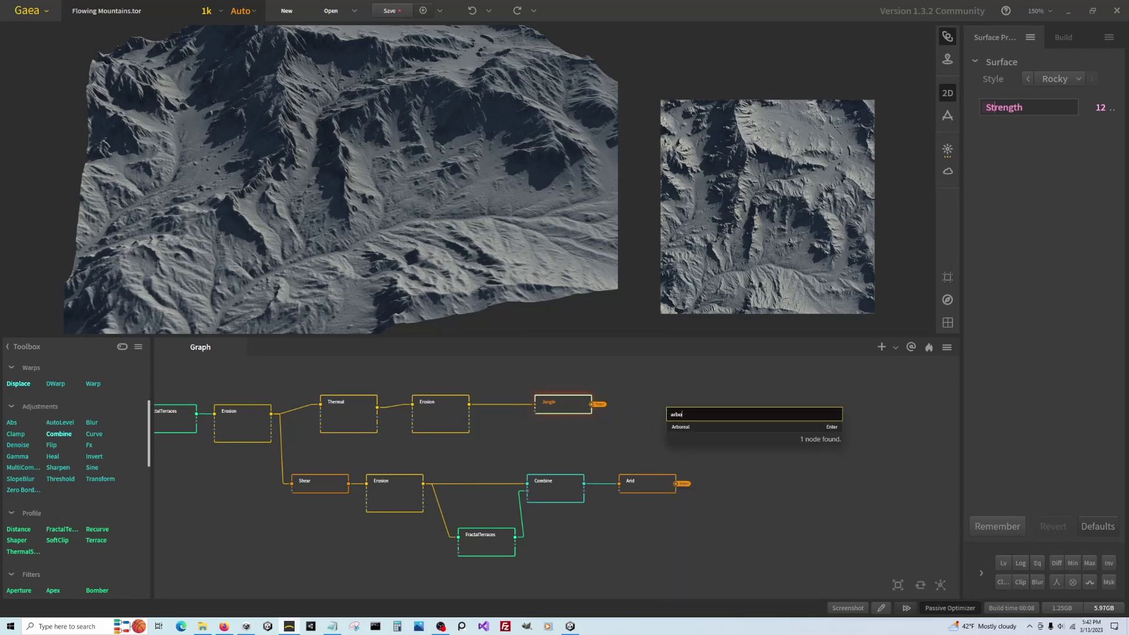
pyautogui.click(700, 426)
pyautogui.moveTo(690, 417); pyautogui.dragTo(673, 404)
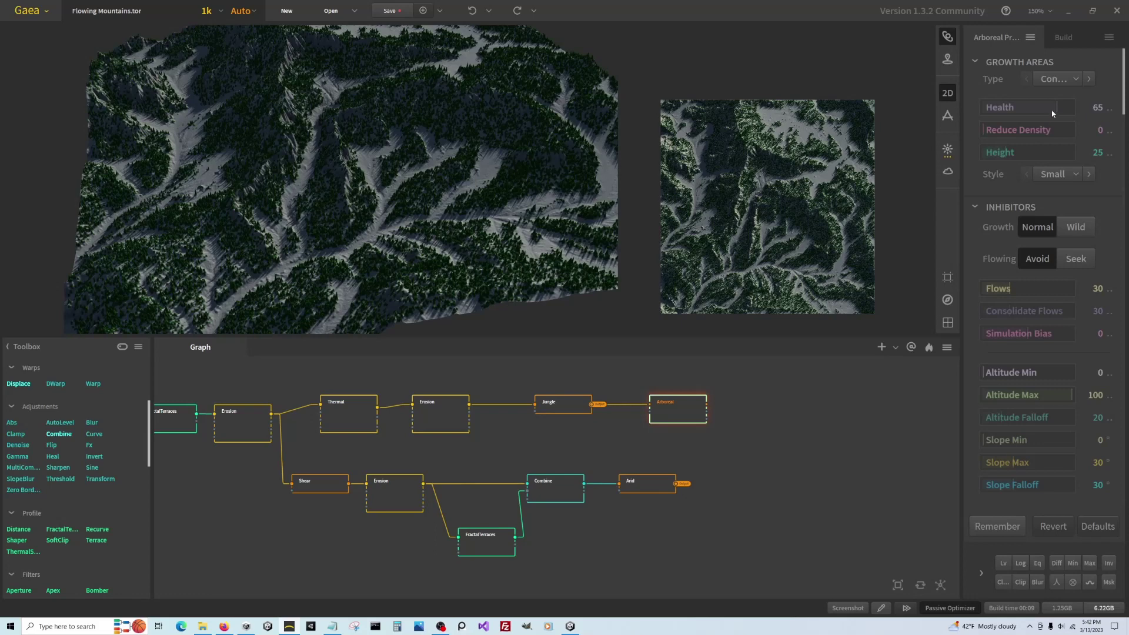
# Set the Arboreal node's growth Type to Shrubs and its Style to Large.
pyautogui.click(1075, 83)
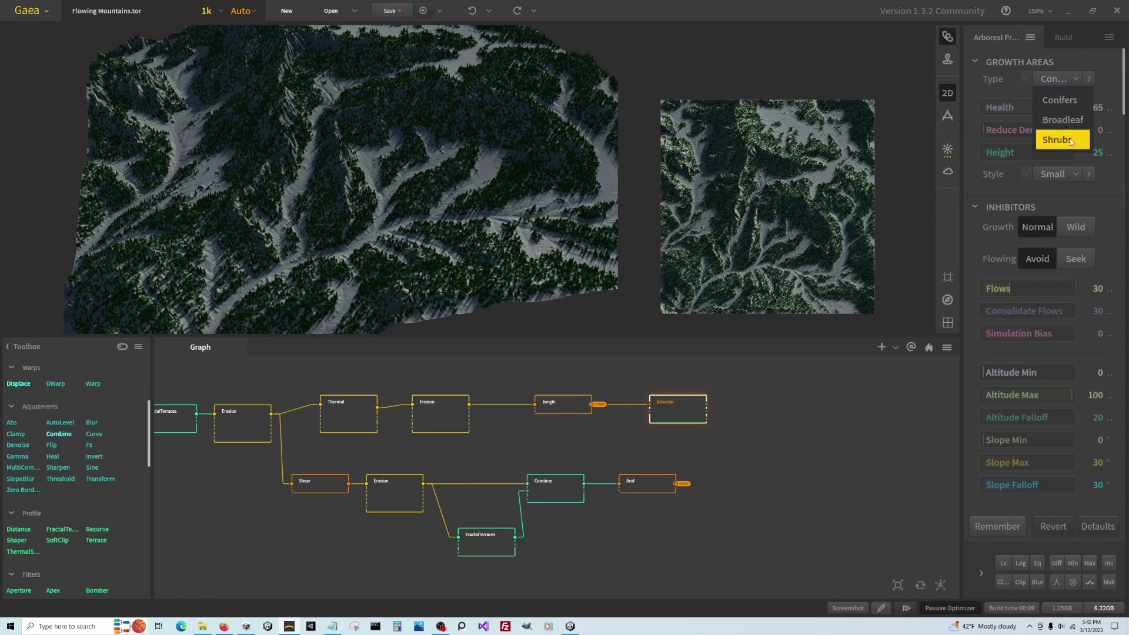
pyautogui.click(1063, 139)
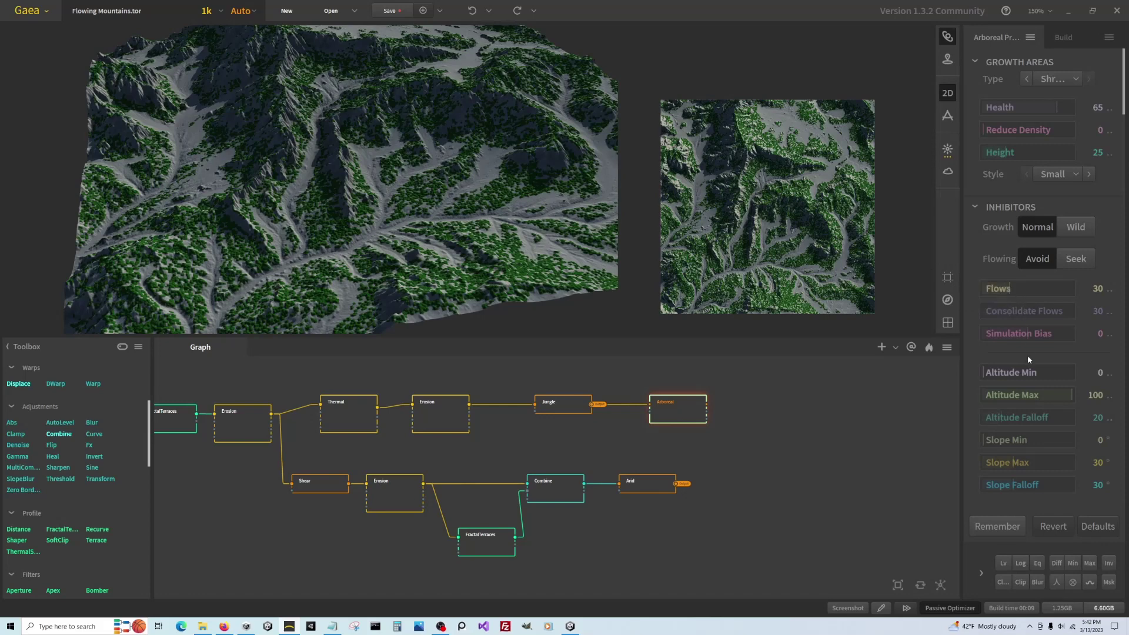
pyautogui.click(1057, 180)
pyautogui.click(1053, 236)
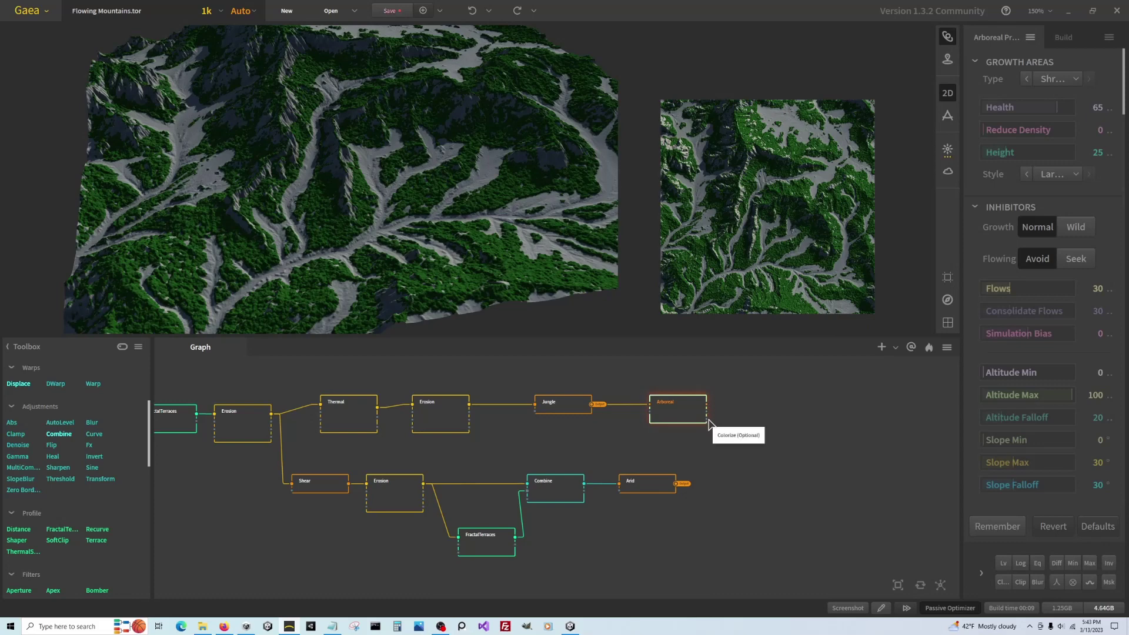
# Turn the Arboreal node's Colorize output into a portal and rename the node to Jungle Arboreal.
pyautogui.moveTo(707, 421); pyautogui.dragTo(826, 427)
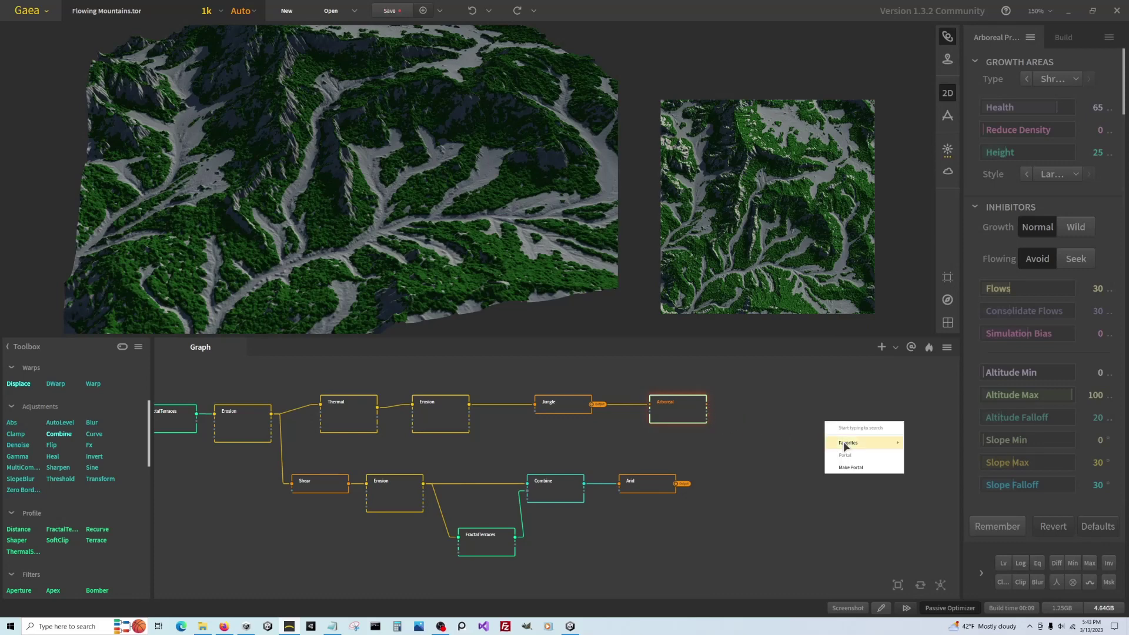
pyautogui.click(850, 468)
pyautogui.rightClick(693, 413)
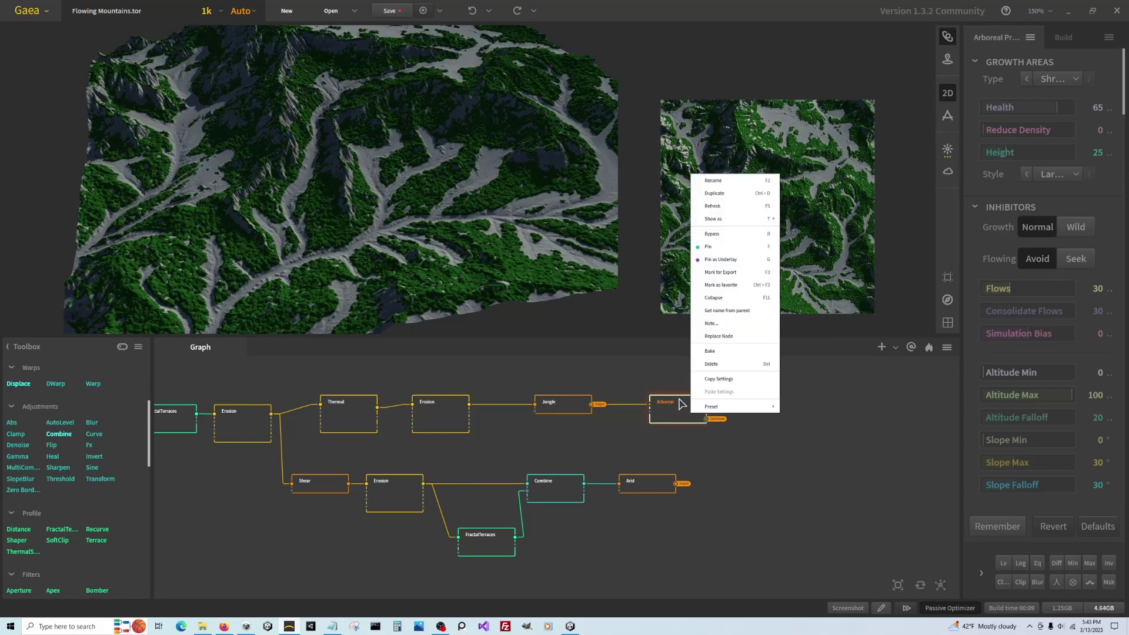
pyautogui.click(715, 181)
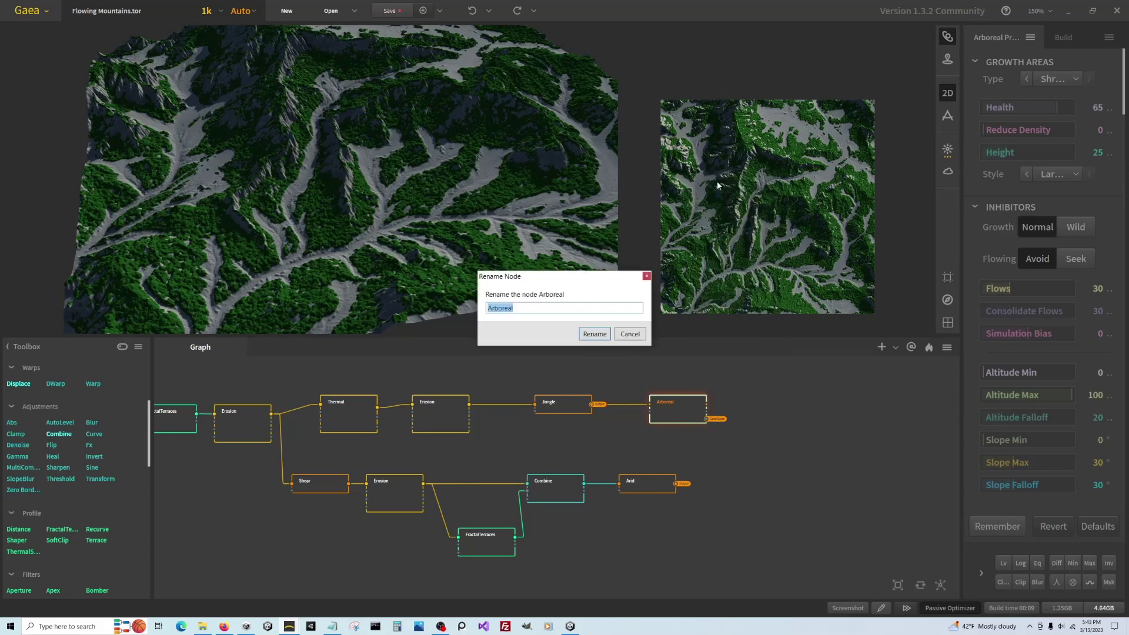
pyautogui.click(547, 308)
pyautogui.click(488, 307)
pyautogui.write('Jungle')
pyautogui.click(595, 334)
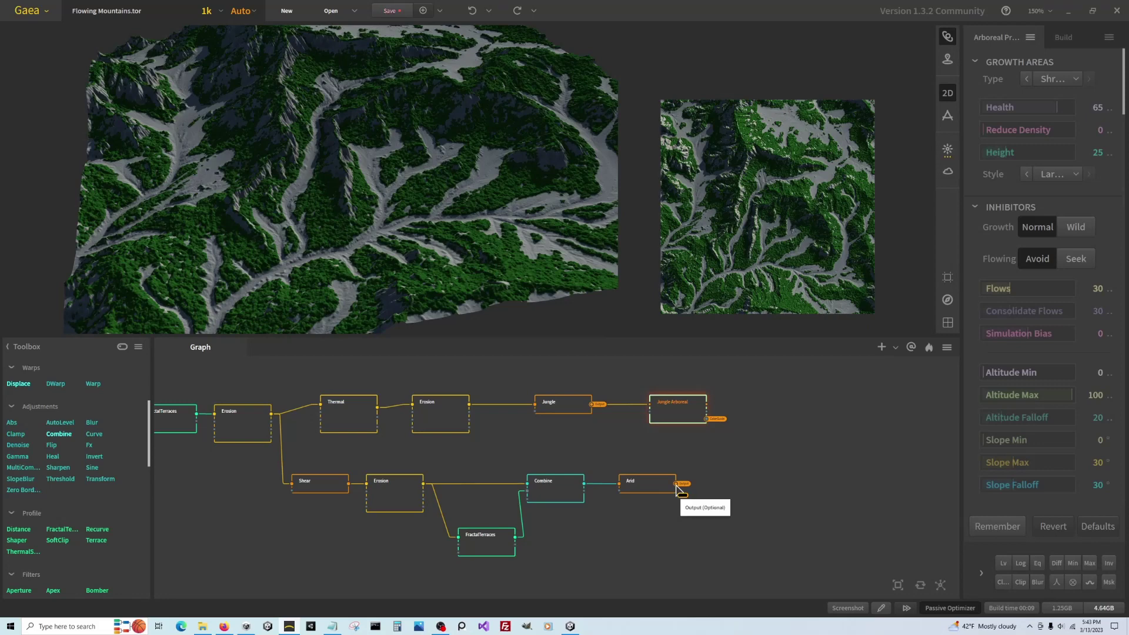
# Add an Arboreal node fed by the Arid node's output and place it to the right of that node.
pyautogui.moveTo(676, 484); pyautogui.dragTo(788, 488)
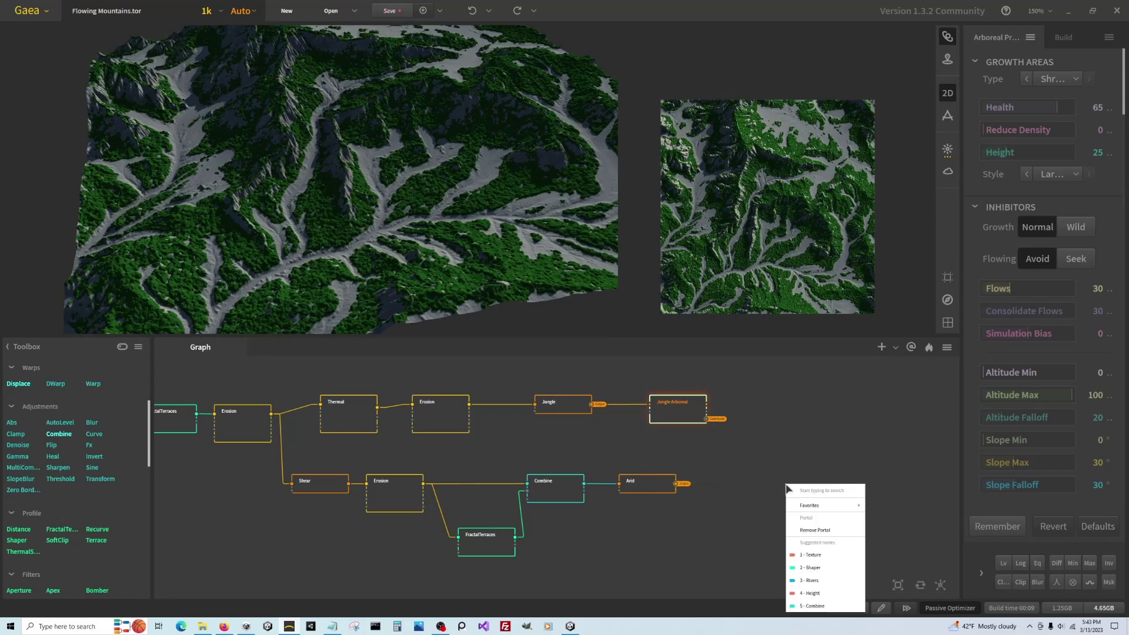
pyautogui.write('arbo')
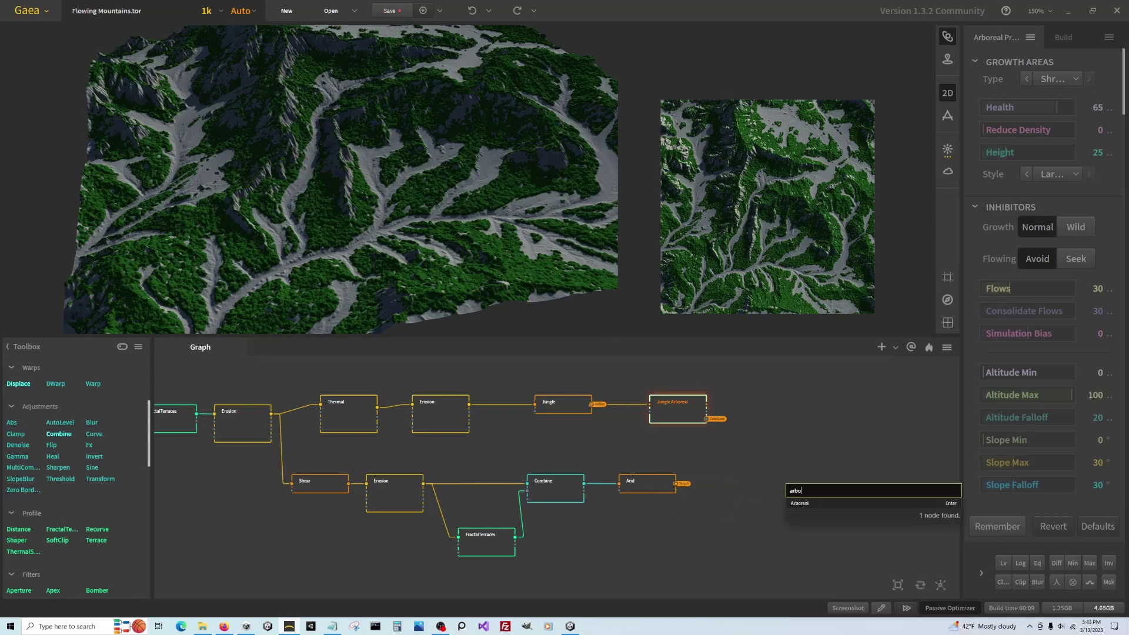
pyautogui.click(810, 504)
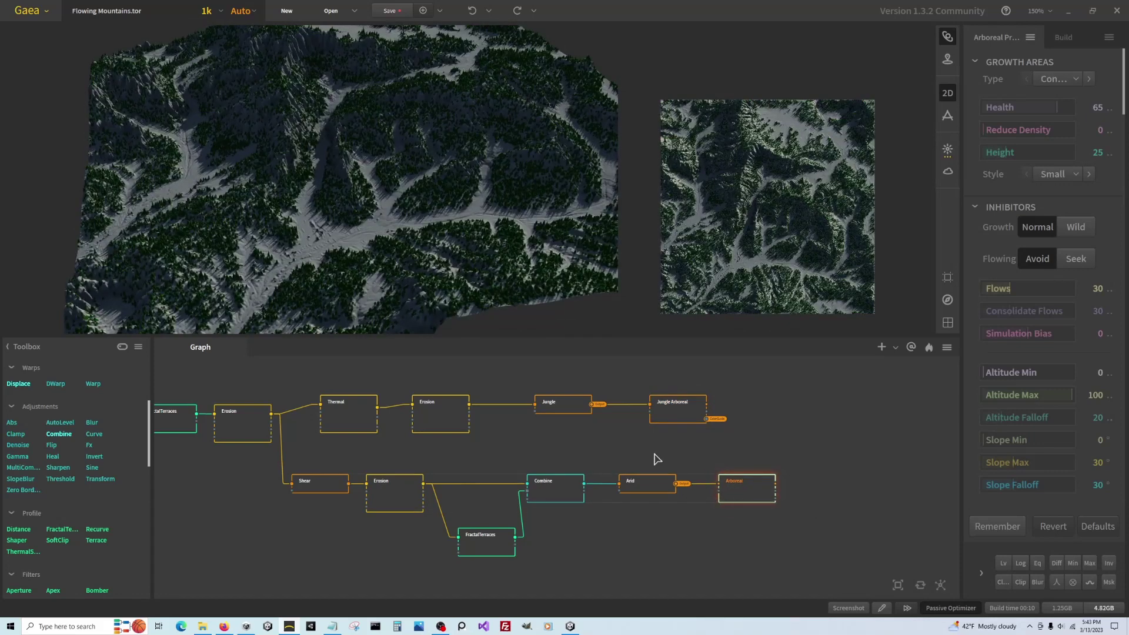
# Set the new Arboreal node's growth Type to Shrubs, Flowing to Seek and Health to 19.
pyautogui.click(1051, 81)
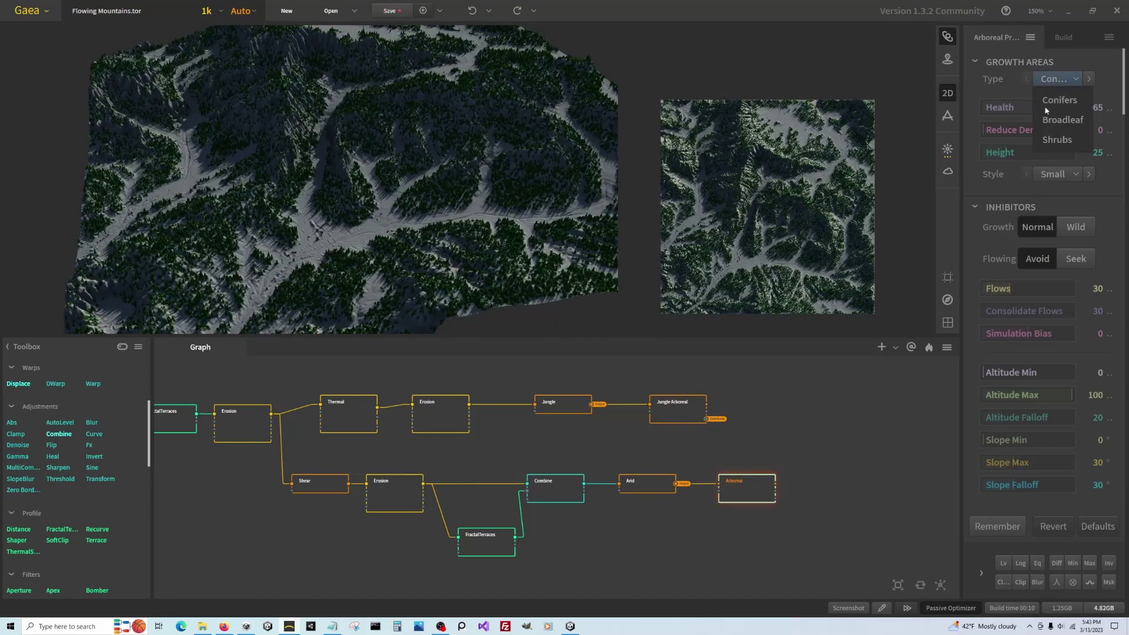
pyautogui.click(1058, 141)
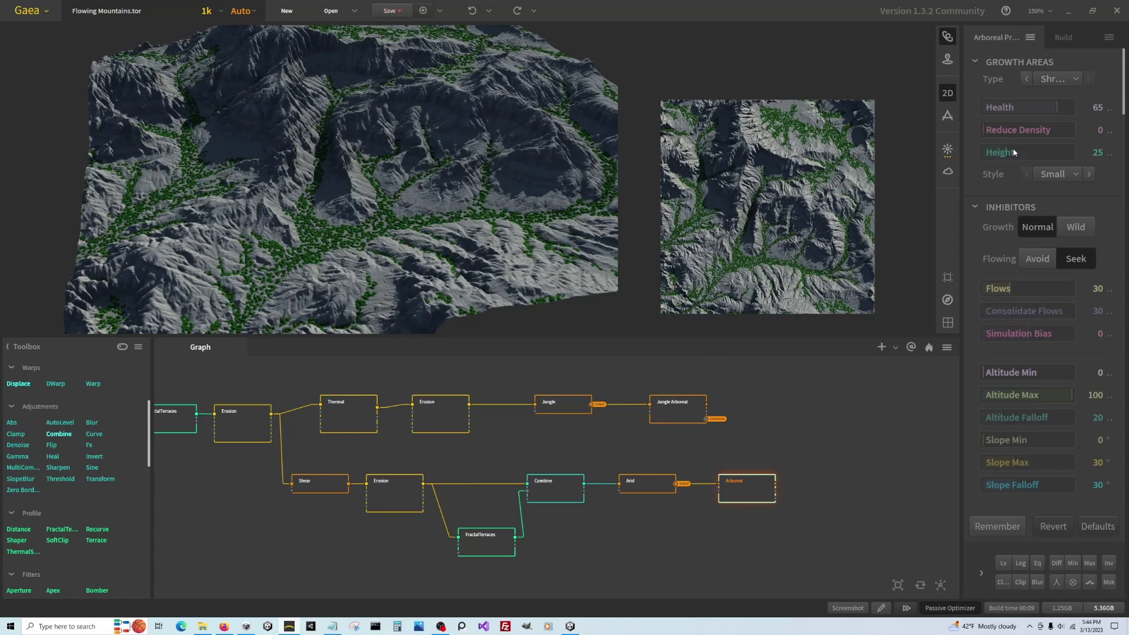
pyautogui.click(1036, 107)
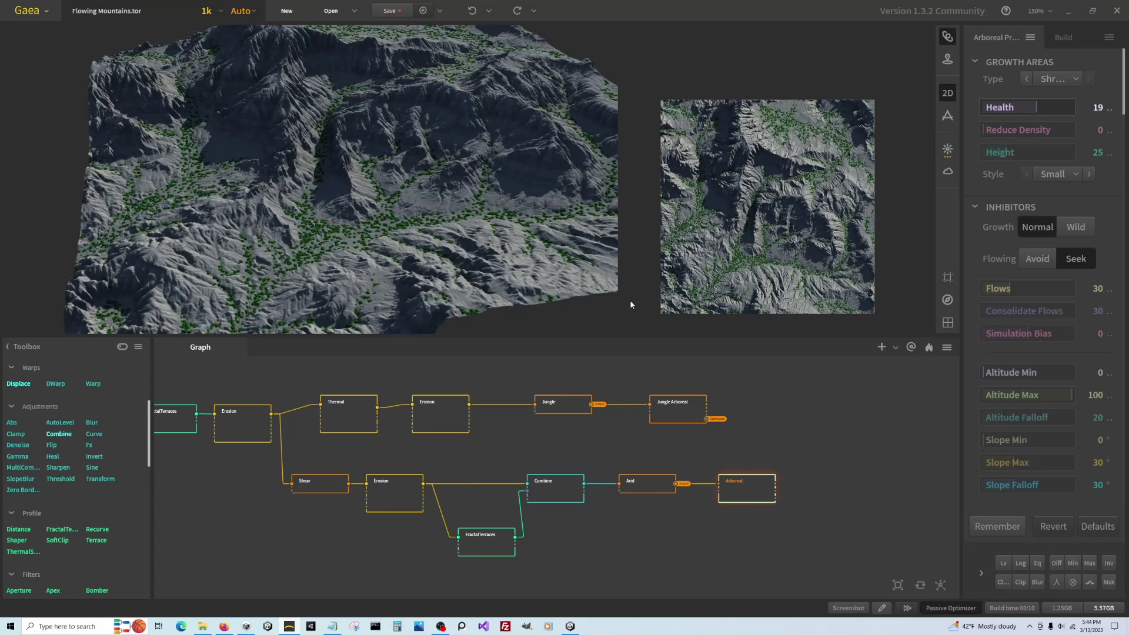
# Turn the new Arboreal node's ColorGuide output into a portal and rename the node to Arid Arboreal.
pyautogui.scroll(-2, 282, 439)
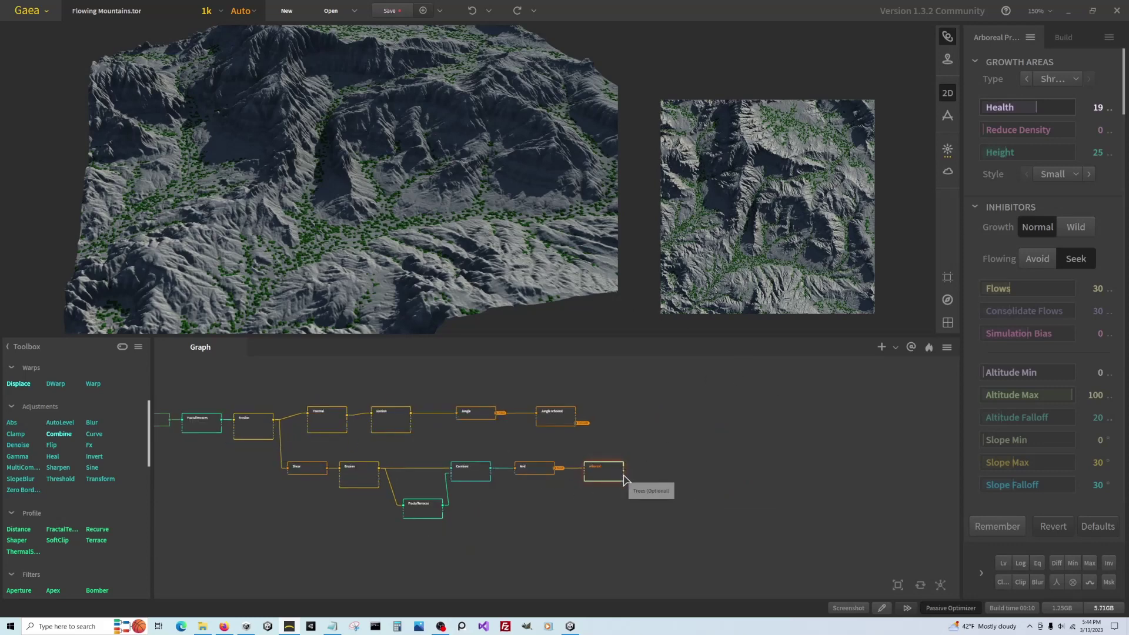
pyautogui.moveTo(625, 479); pyautogui.dragTo(729, 486)
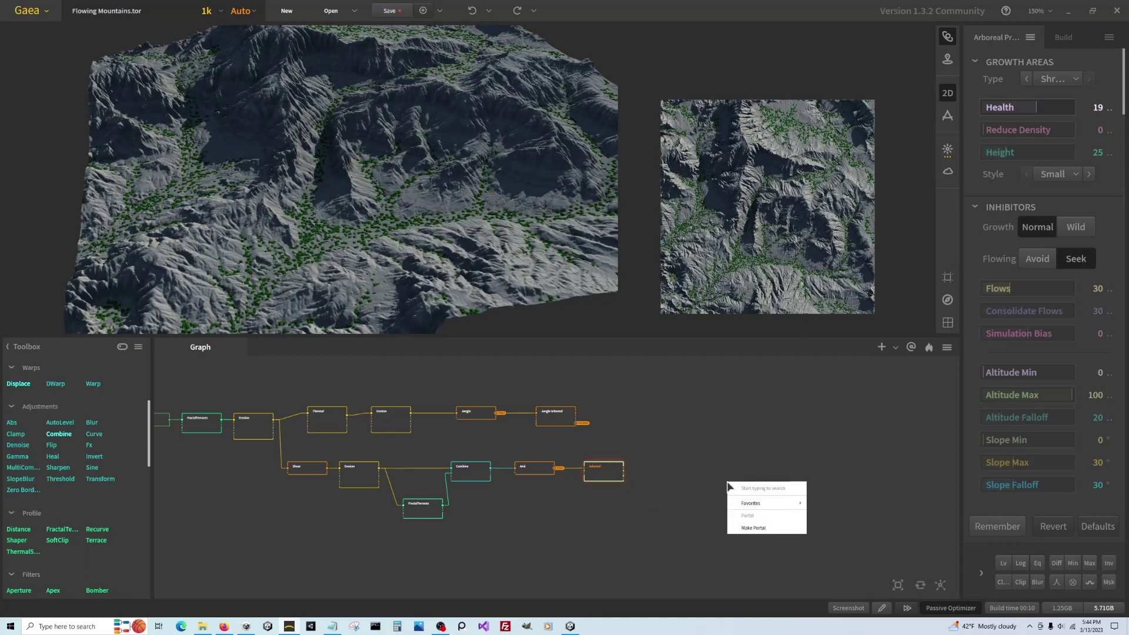
pyautogui.click(753, 527)
pyautogui.rightClick(606, 473)
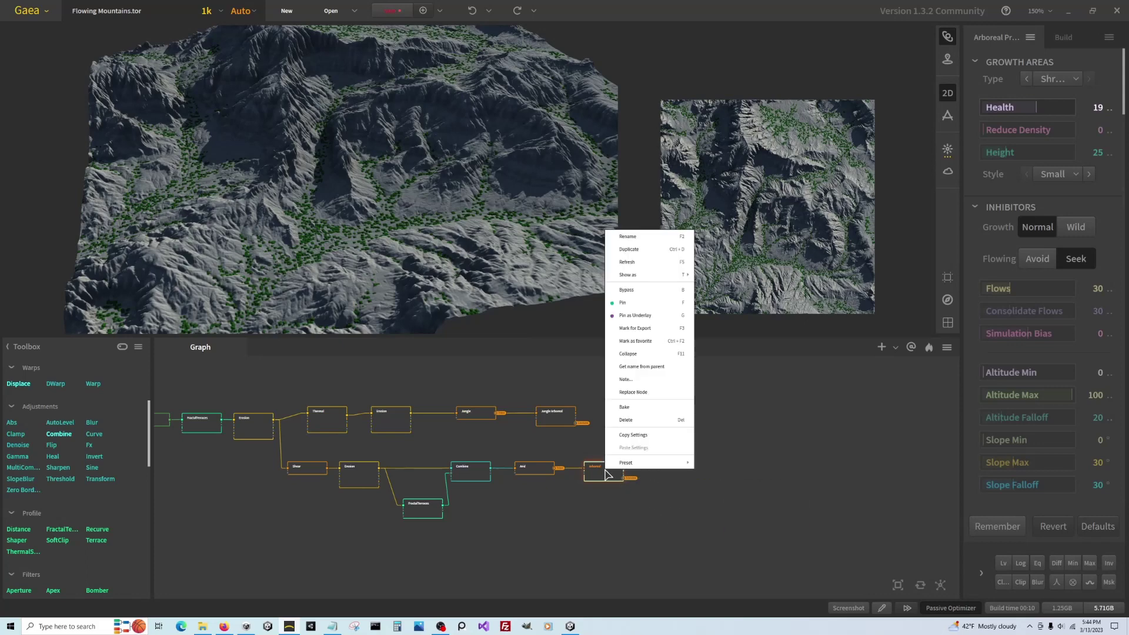
pyautogui.click(632, 242)
pyautogui.click(488, 307)
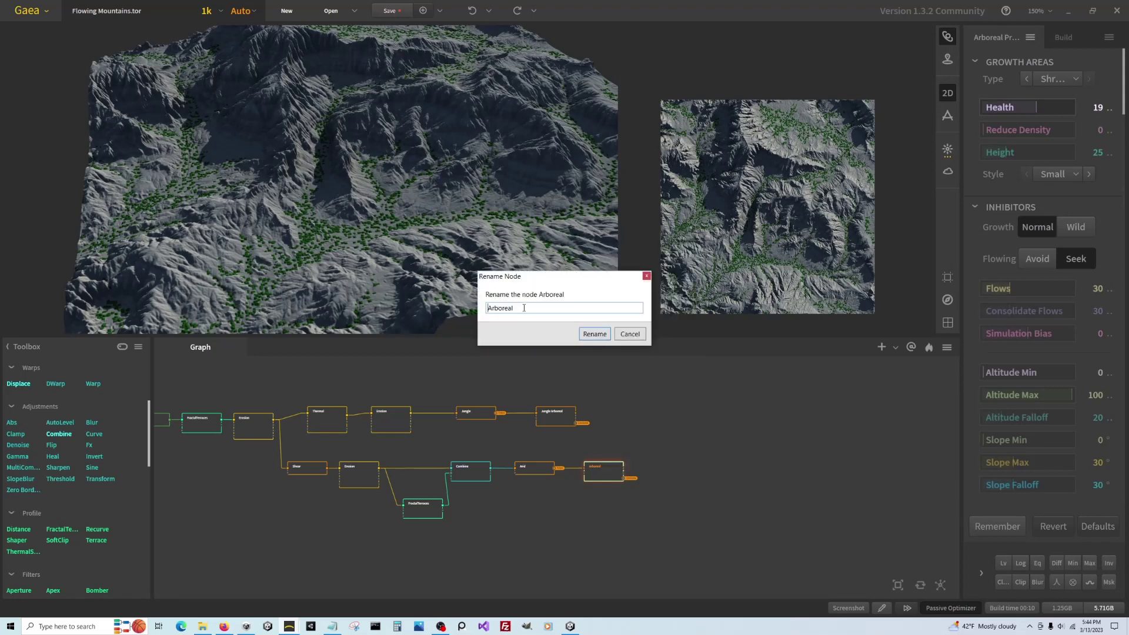
pyautogui.write('Anfo')
pyautogui.press('BackSpace')
pyautogui.press('BackSpace')
pyautogui.write('d')
pyautogui.press('Return')
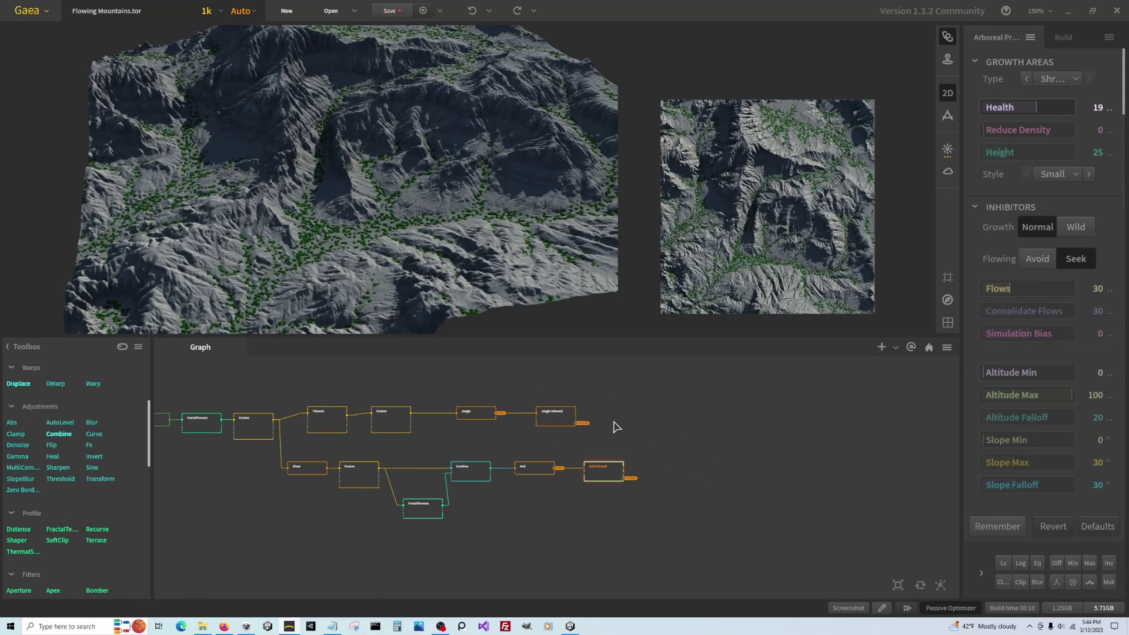
# Add a Gradient node in the empty graph area beyond the Arboreal nodes and remove its link from the Arid Arboreal node.
pyautogui.scroll(-2, 274, 441)
pyautogui.scroll(4, 666, 432)
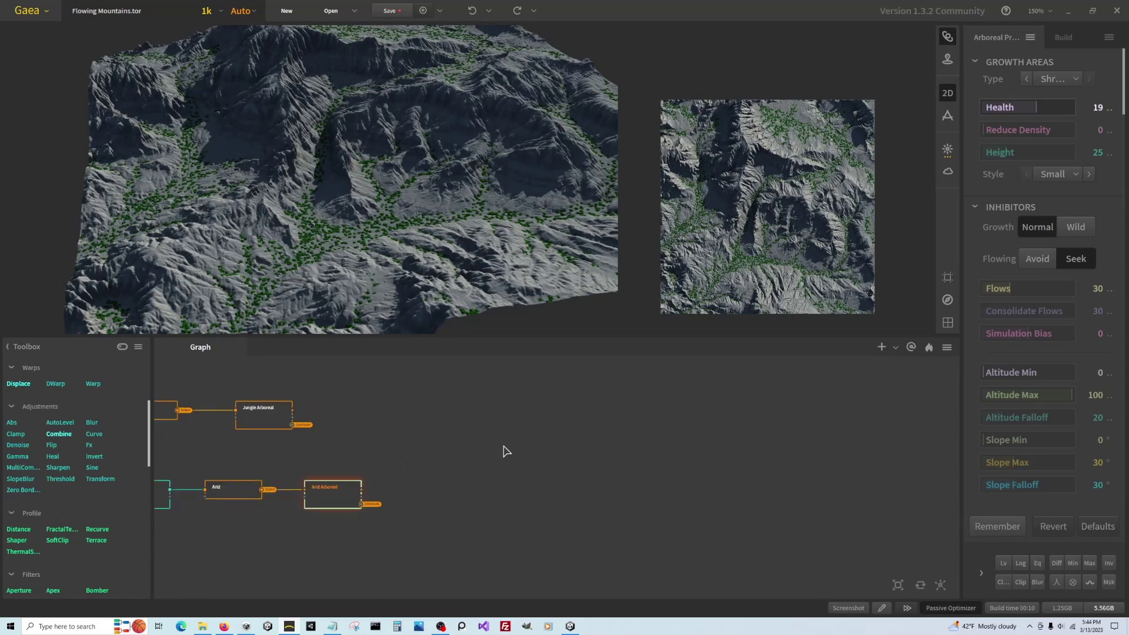
pyautogui.rightClick(505, 452)
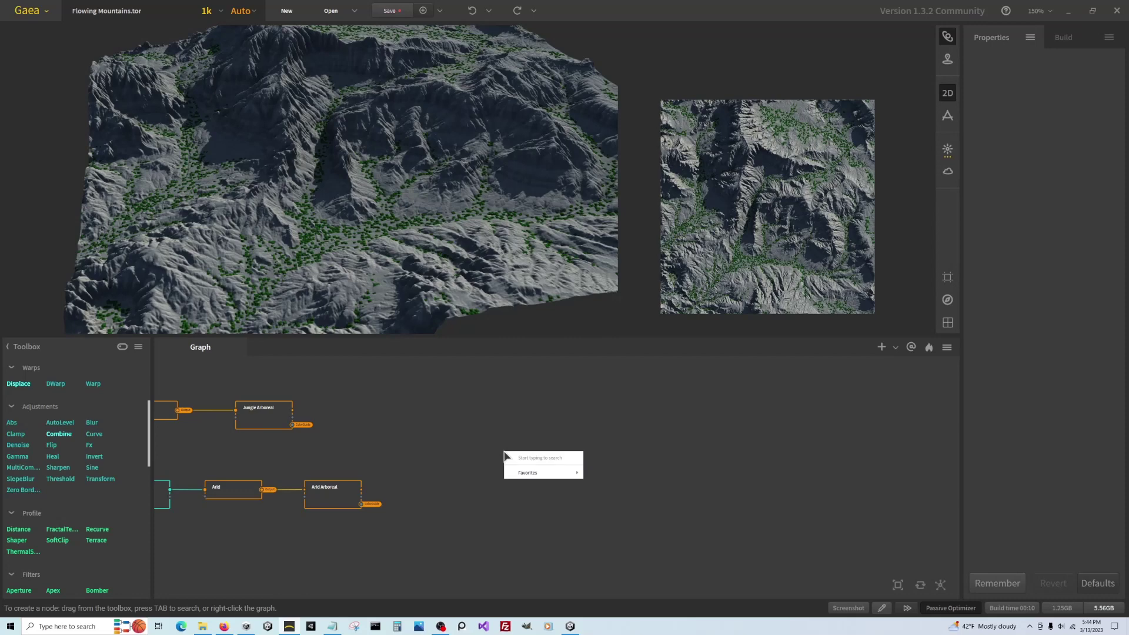
pyautogui.write('grad')
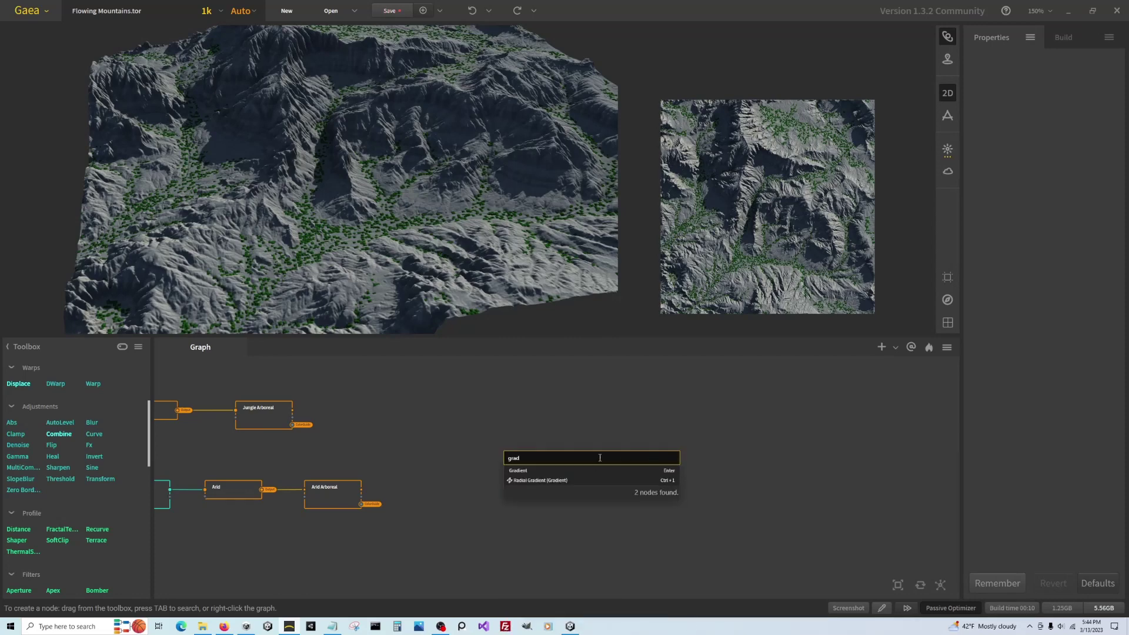
pyautogui.click(547, 471)
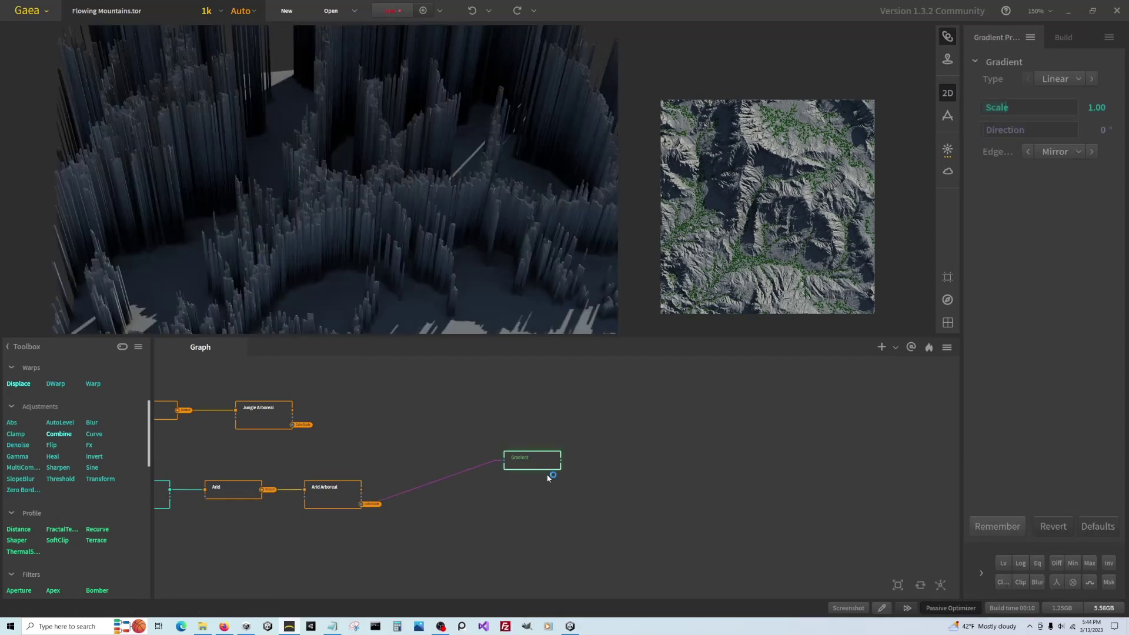
pyautogui.keyDown('alt'); pyautogui.click(482, 475); pyautogui.keyUp('alt')
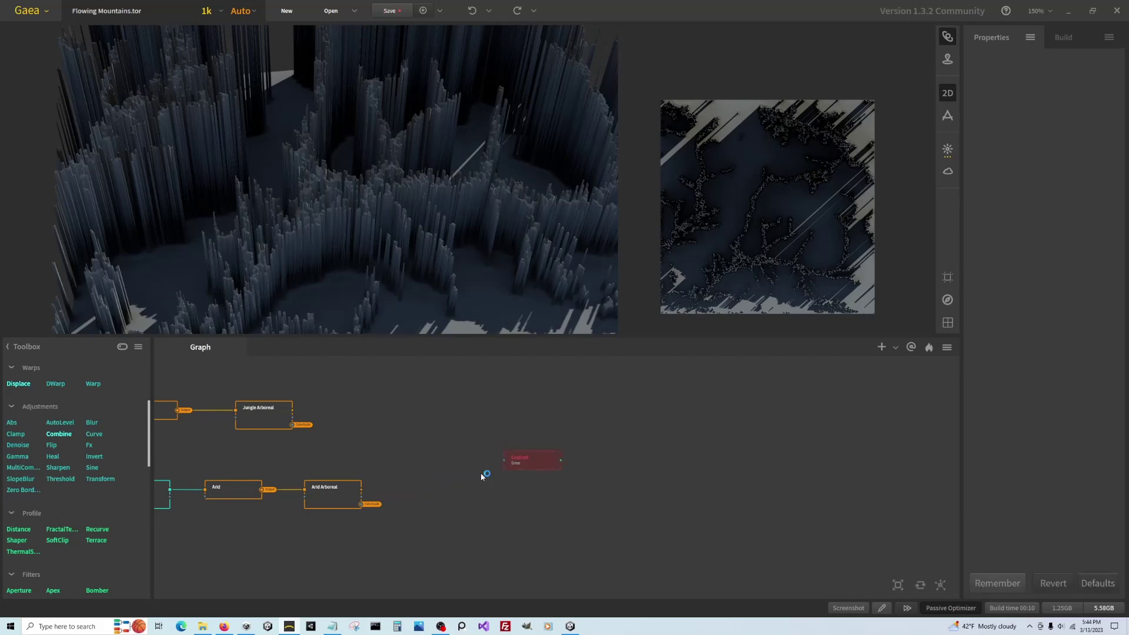
# Add an Abs node fed by the Gradient node's output.
pyautogui.click(544, 463)
pyautogui.moveTo(560, 460); pyautogui.dragTo(606, 470)
pyautogui.write('abs')
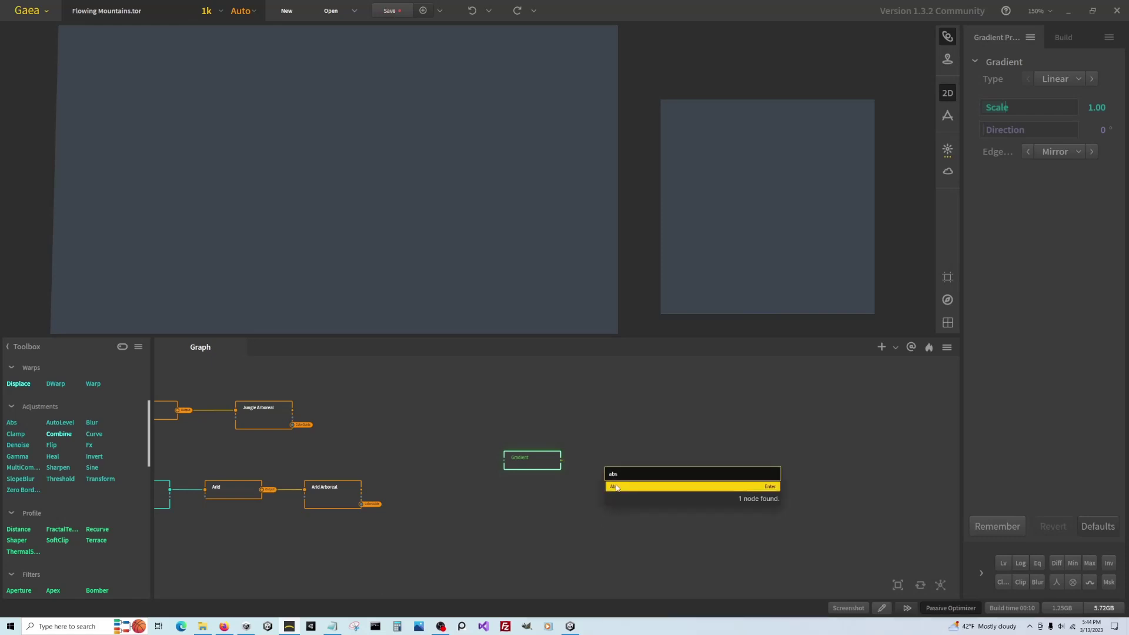
pyautogui.click(616, 488)
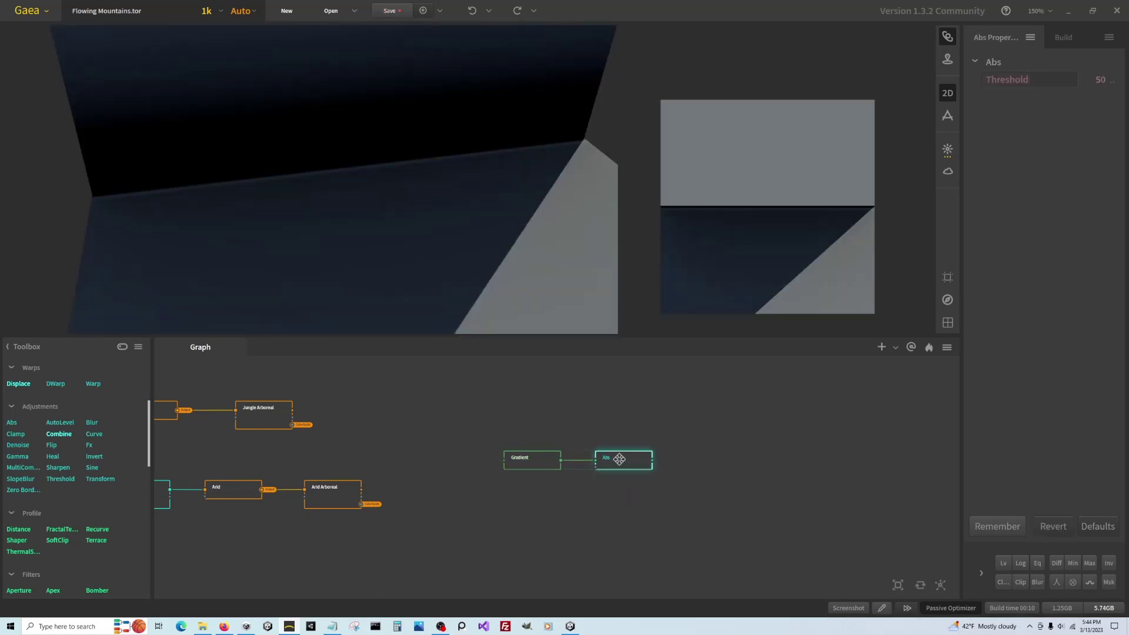
# Add a Blur modifier to the Abs node and set its amount to 3.31.
pyautogui.scroll(-3, 515, 233)
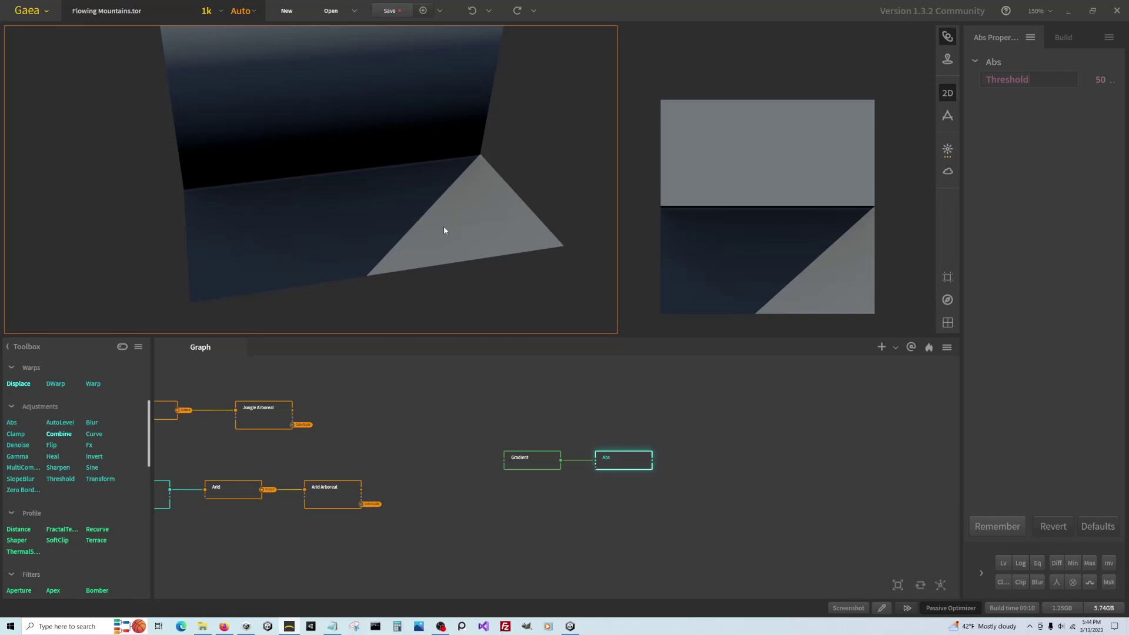
pyautogui.moveTo(443, 230); pyautogui.dragTo(483, 266)
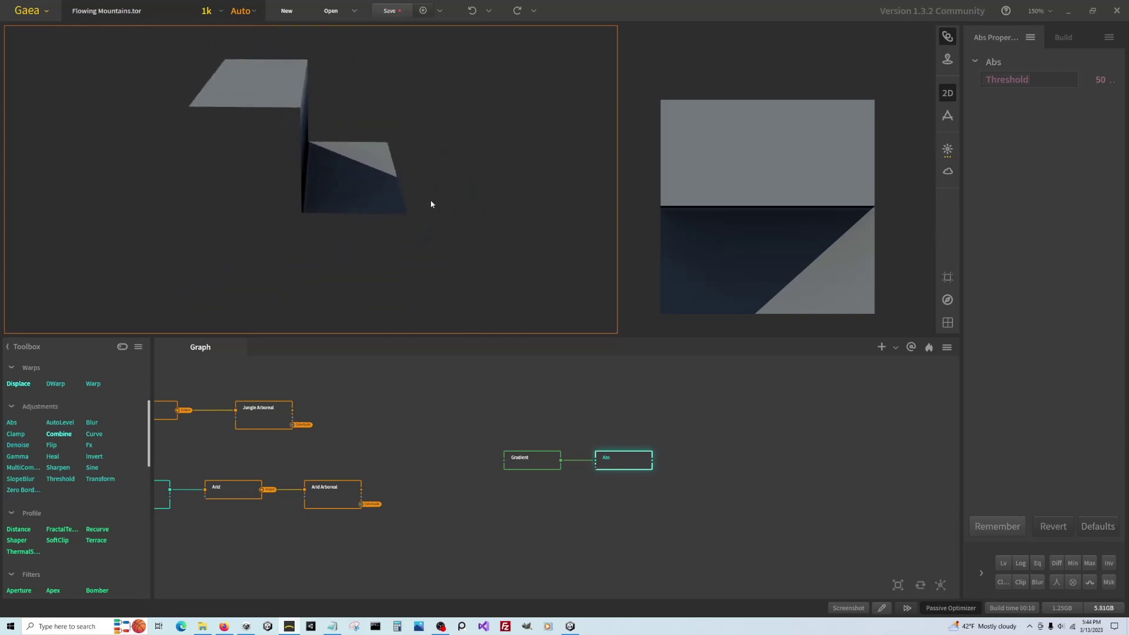
pyautogui.scroll(2, 431, 204)
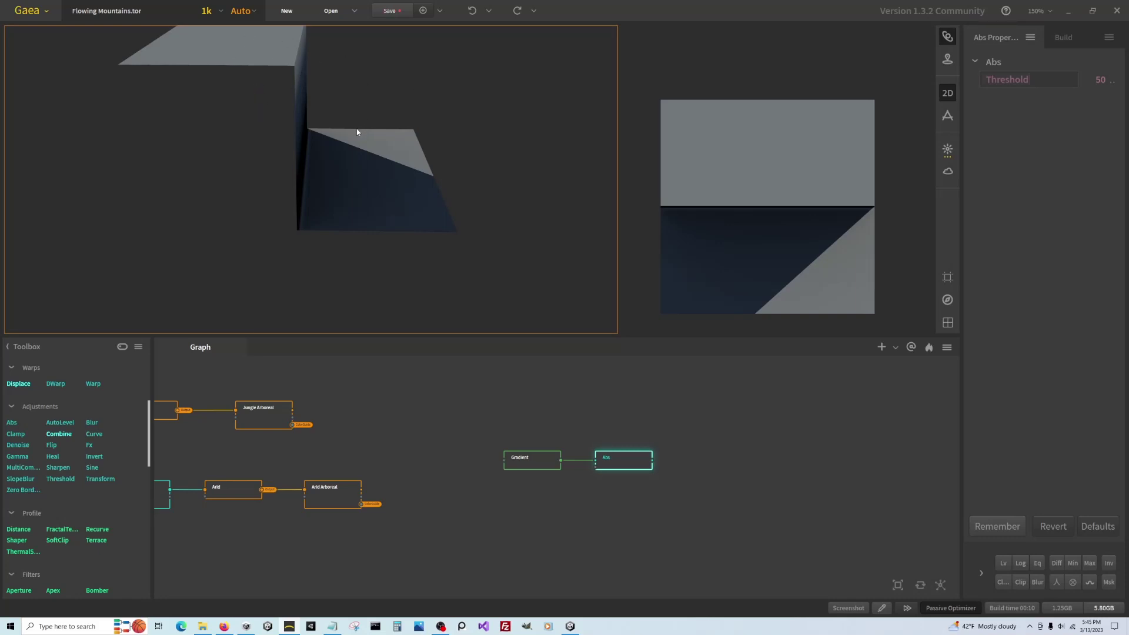
pyautogui.click(1037, 582)
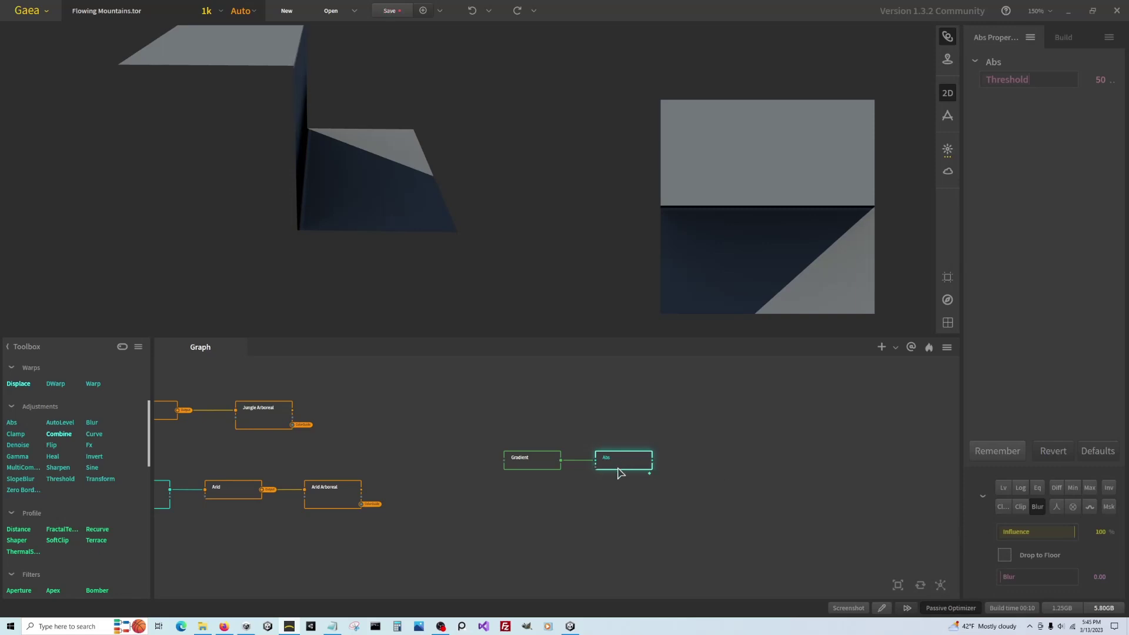
pyautogui.click(1005, 577)
pyautogui.click(1006, 577)
pyautogui.click(1008, 576)
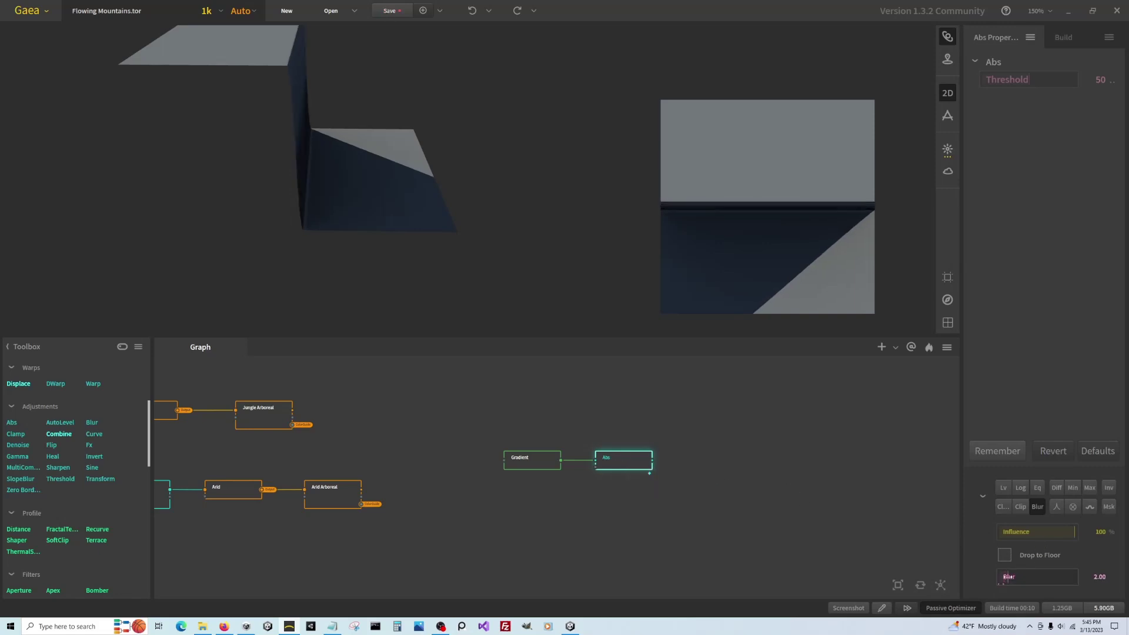
pyautogui.click(1013, 576)
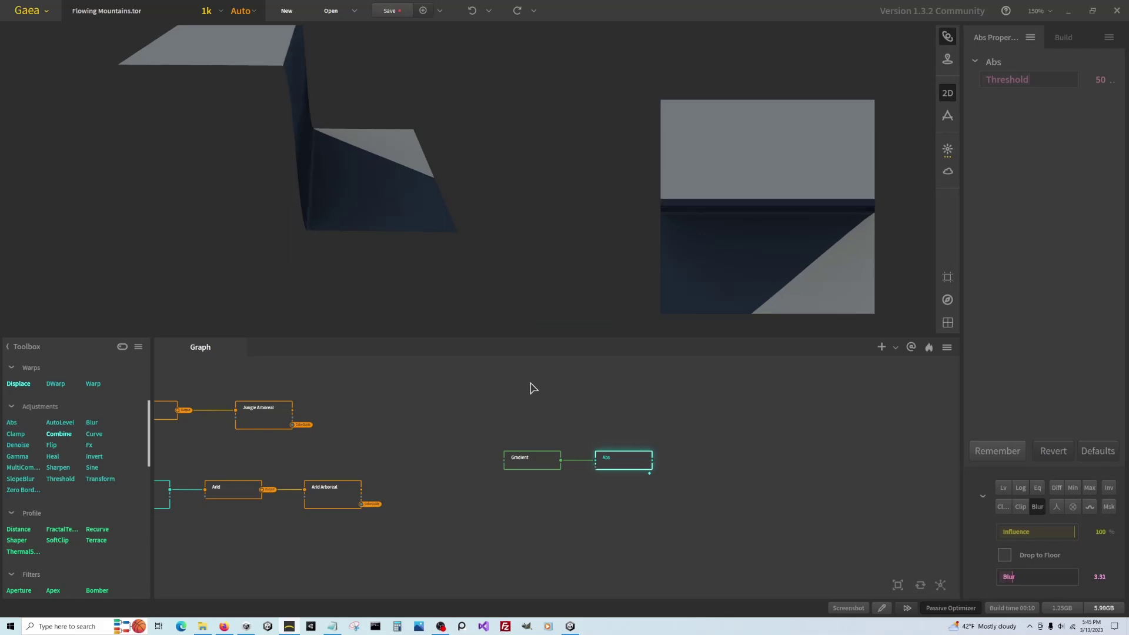
# Add an Fx node and place it above the Abs node.
pyautogui.click(364, 154)
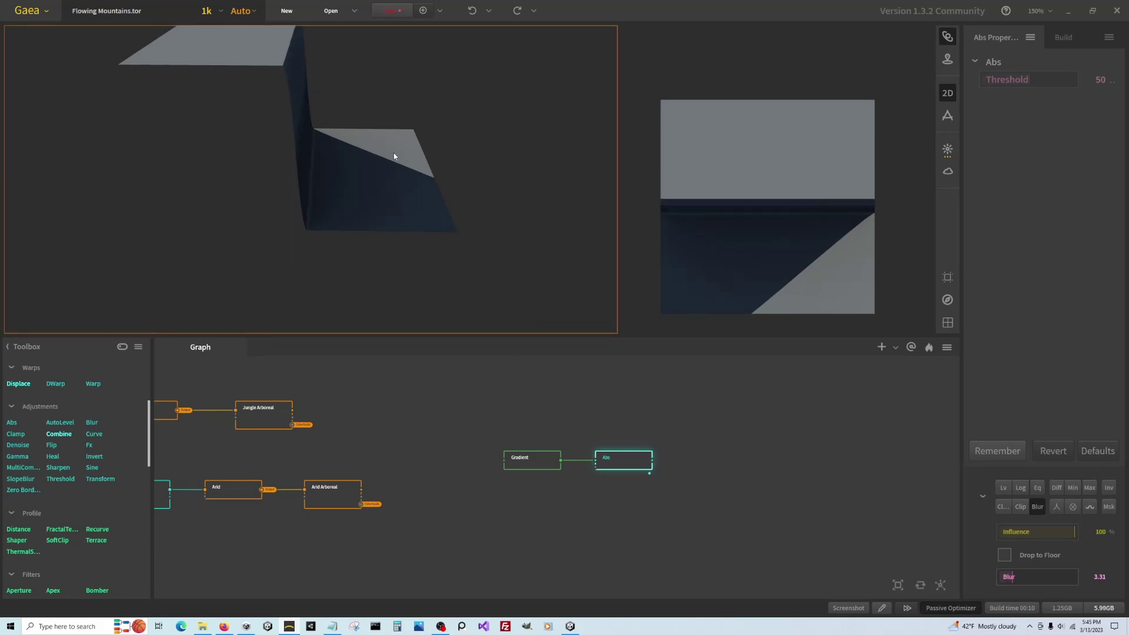
pyautogui.moveTo(379, 191); pyautogui.dragTo(341, 117)
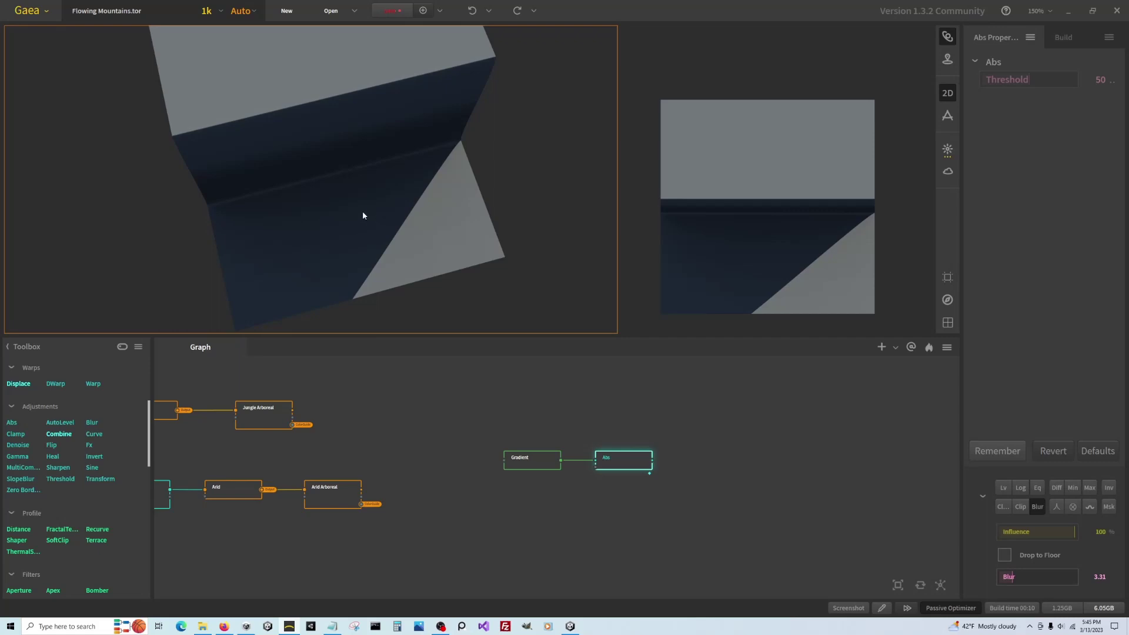
pyautogui.scroll(-2, 258, 464)
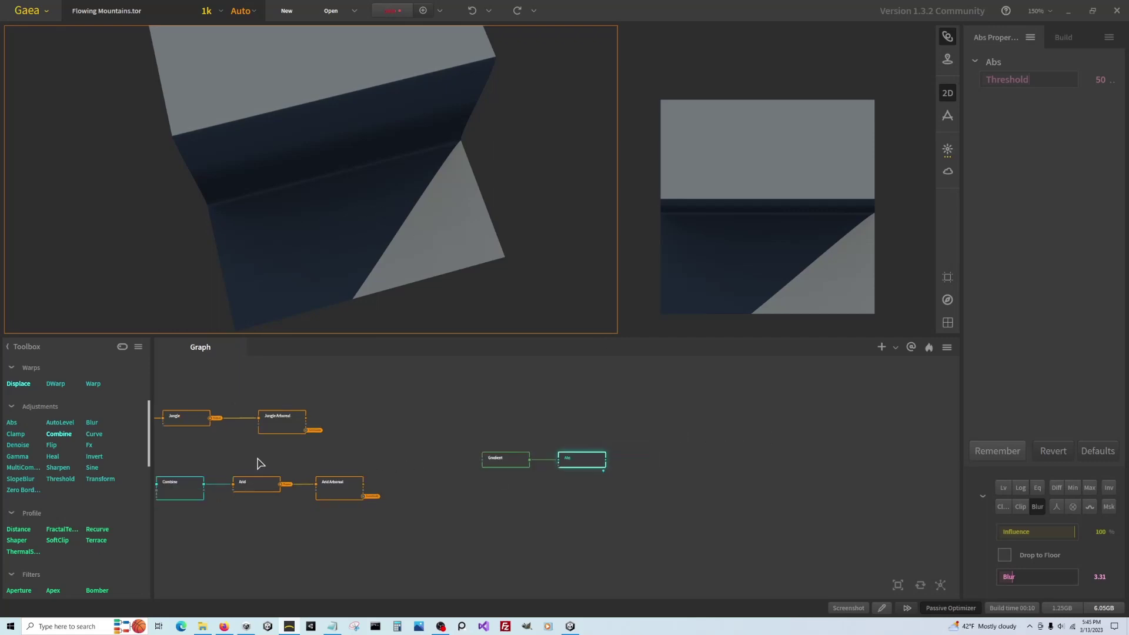
pyautogui.scroll(3, 507, 454)
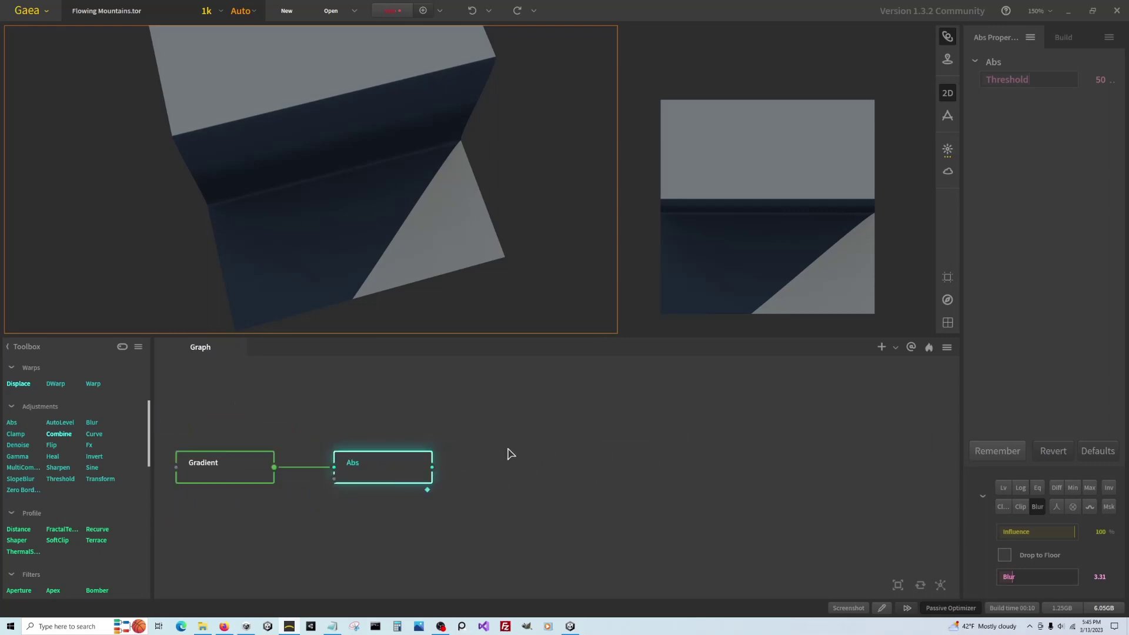
pyautogui.rightClick(496, 443)
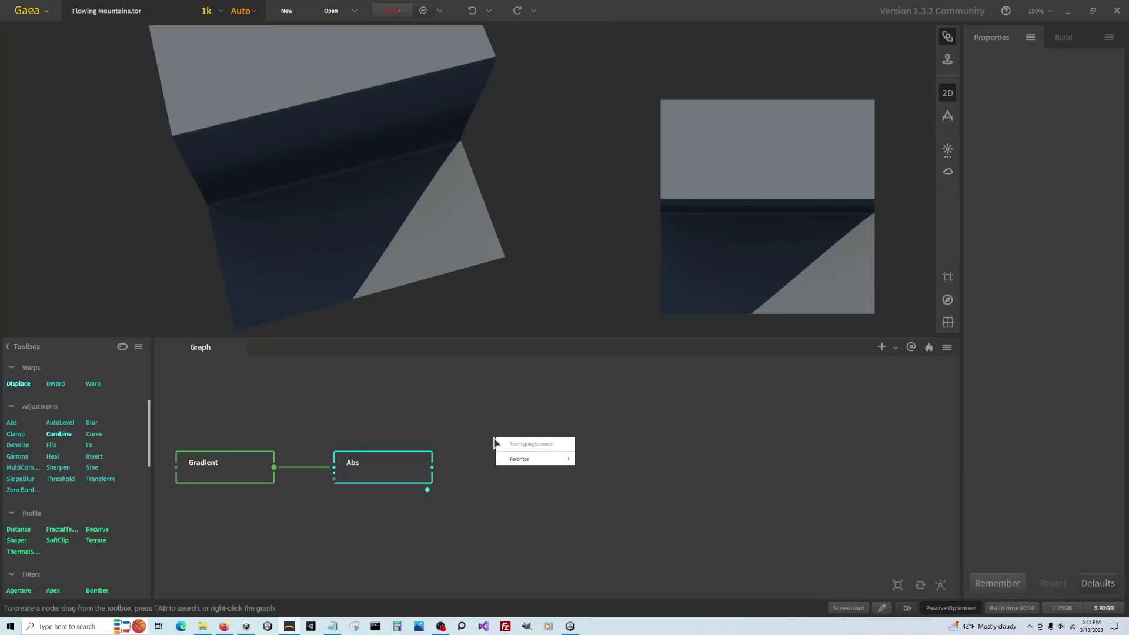
pyautogui.write('fx')
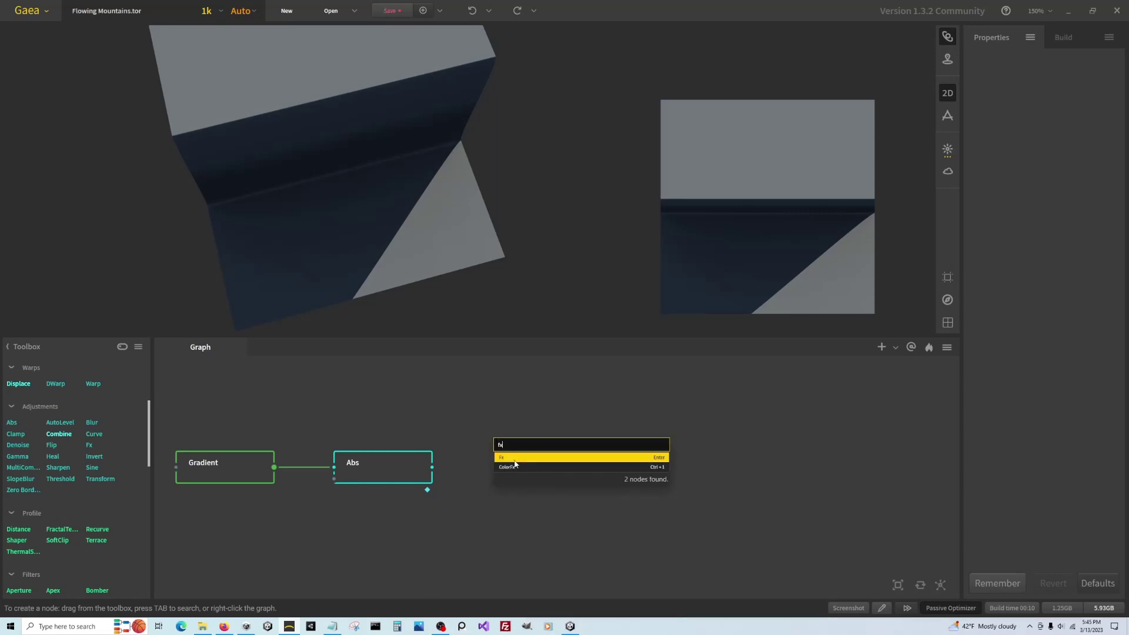
pyautogui.click(514, 458)
pyautogui.moveTo(512, 454); pyautogui.dragTo(371, 392)
pyautogui.scroll(-3, 489, 489)
pyautogui.scroll(3, 383, 403)
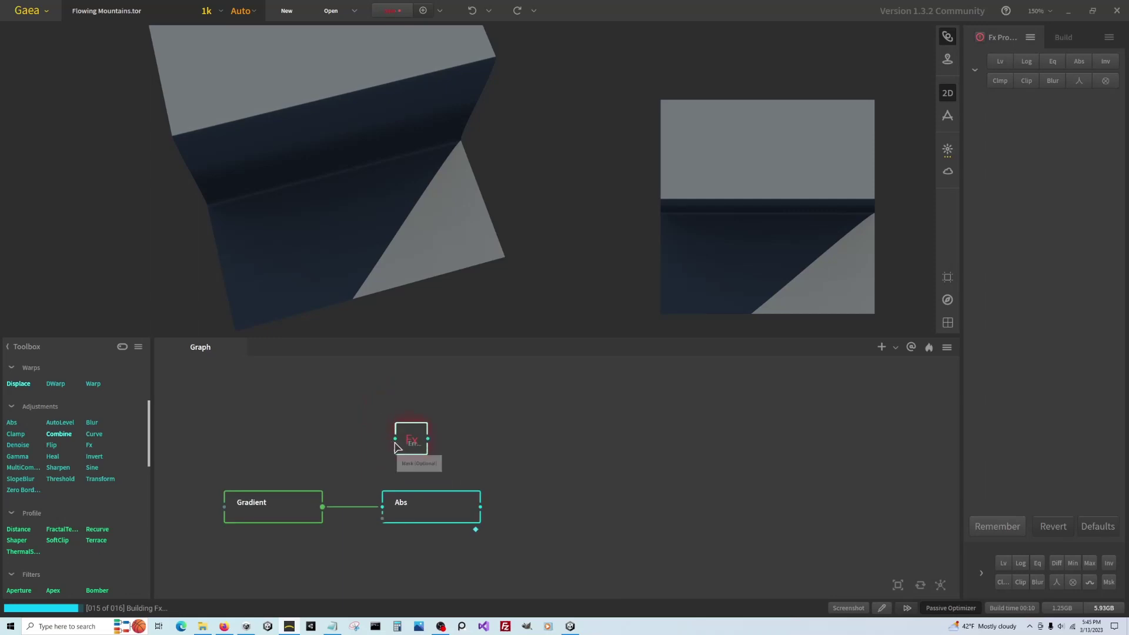
# Feed the Fx node's input from the Arid portal.
pyautogui.moveTo(397, 440); pyautogui.dragTo(199, 395)
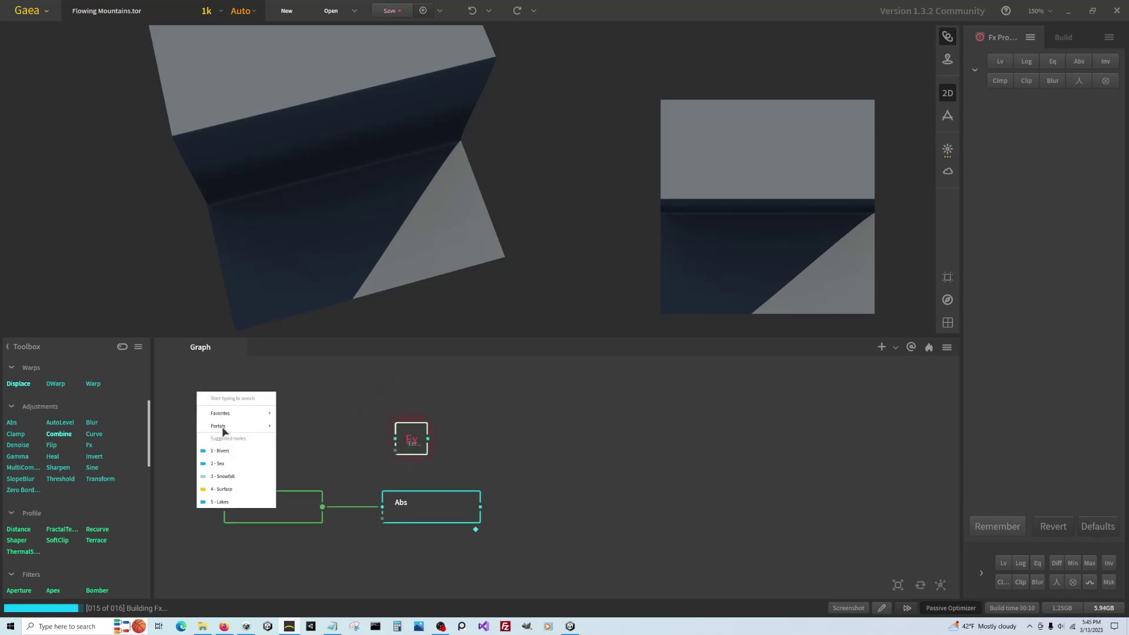
pyautogui.moveTo(226, 428)
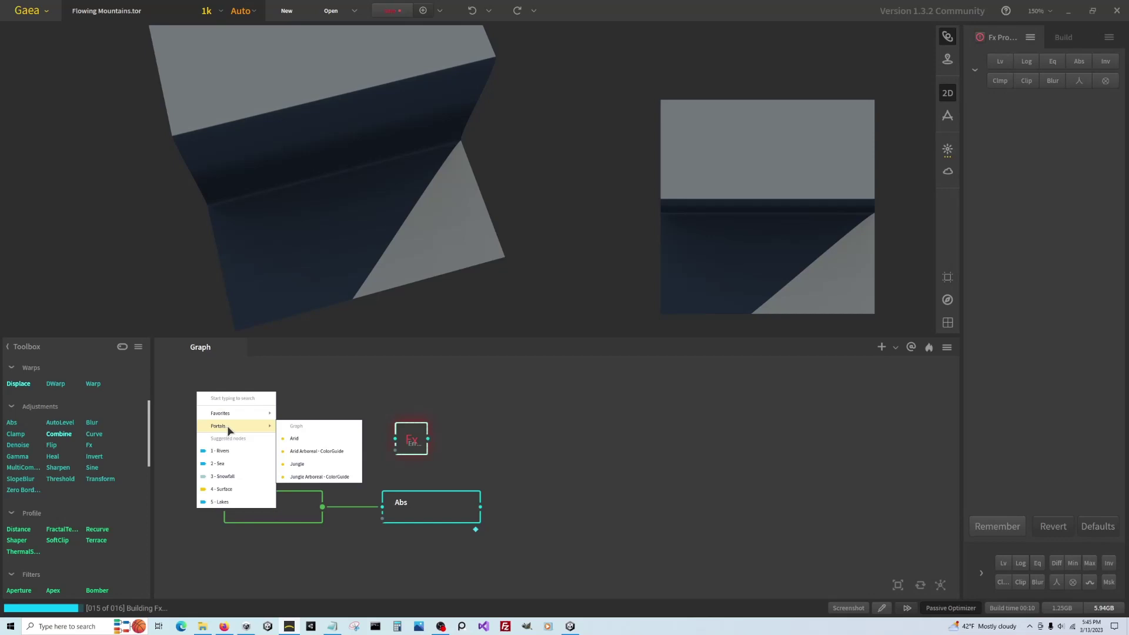
pyautogui.click(297, 442)
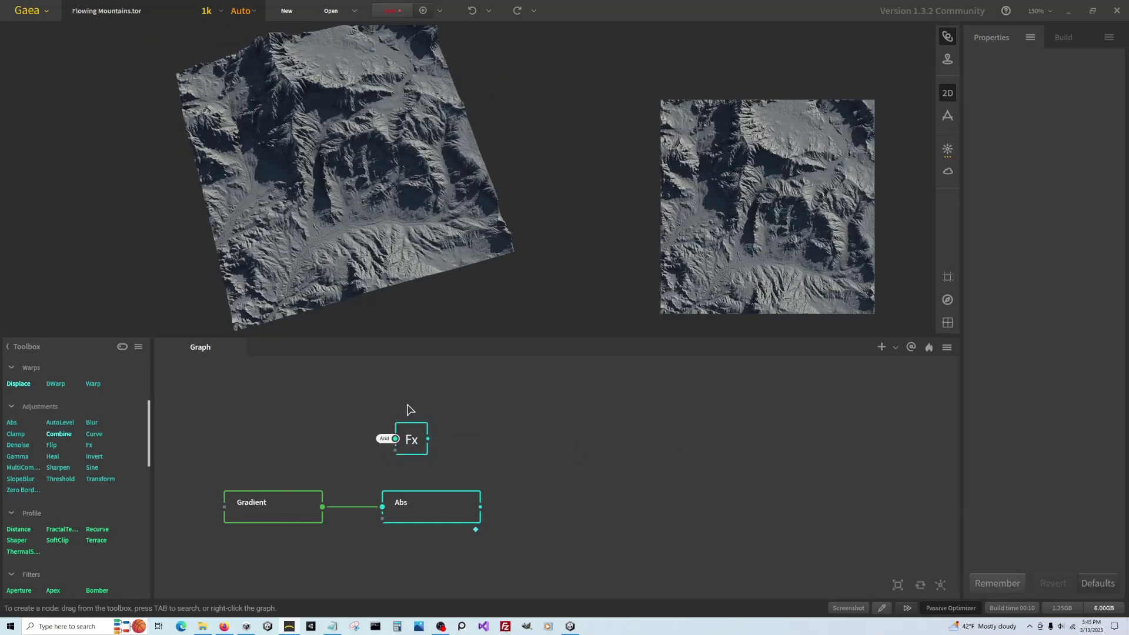
# Add a second Fx node fed from the Jungle portal and stack the Arid Fx node directly above it.
pyautogui.press('Tab')
pyautogui.write('fx')
pyautogui.click(421, 424)
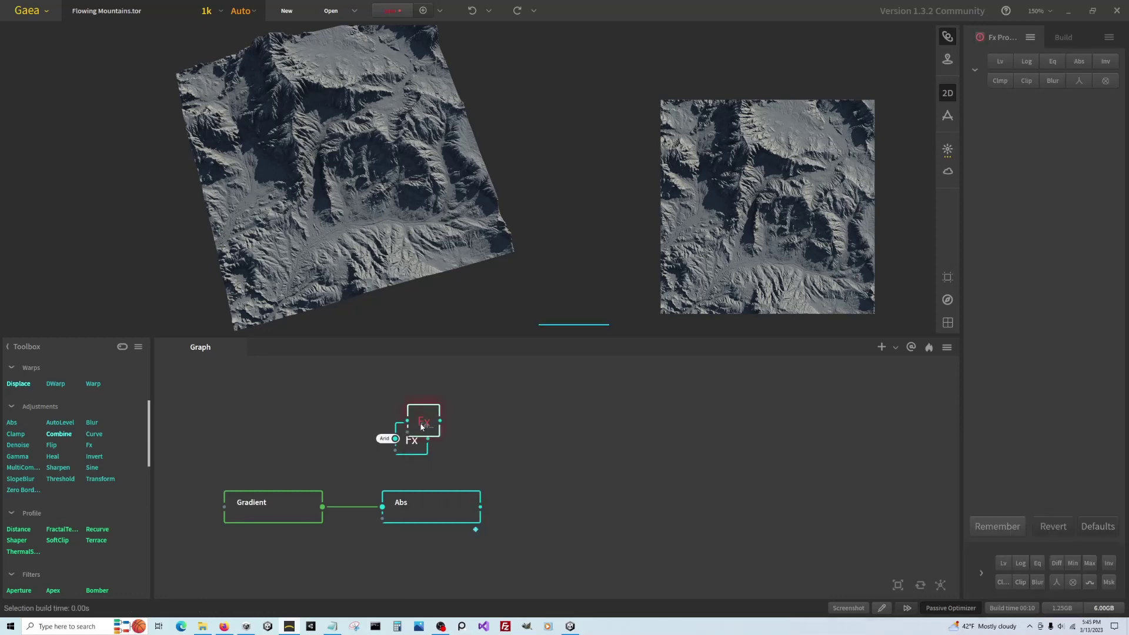
pyautogui.moveTo(395, 406); pyautogui.dragTo(230, 409)
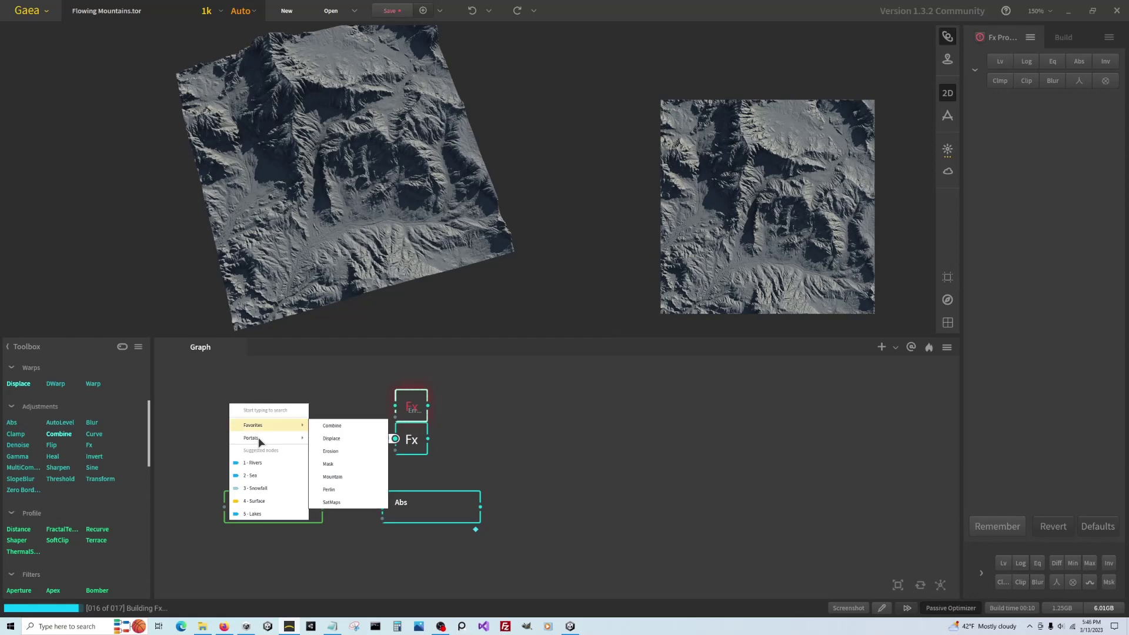
pyautogui.moveTo(295, 438)
pyautogui.click(339, 478)
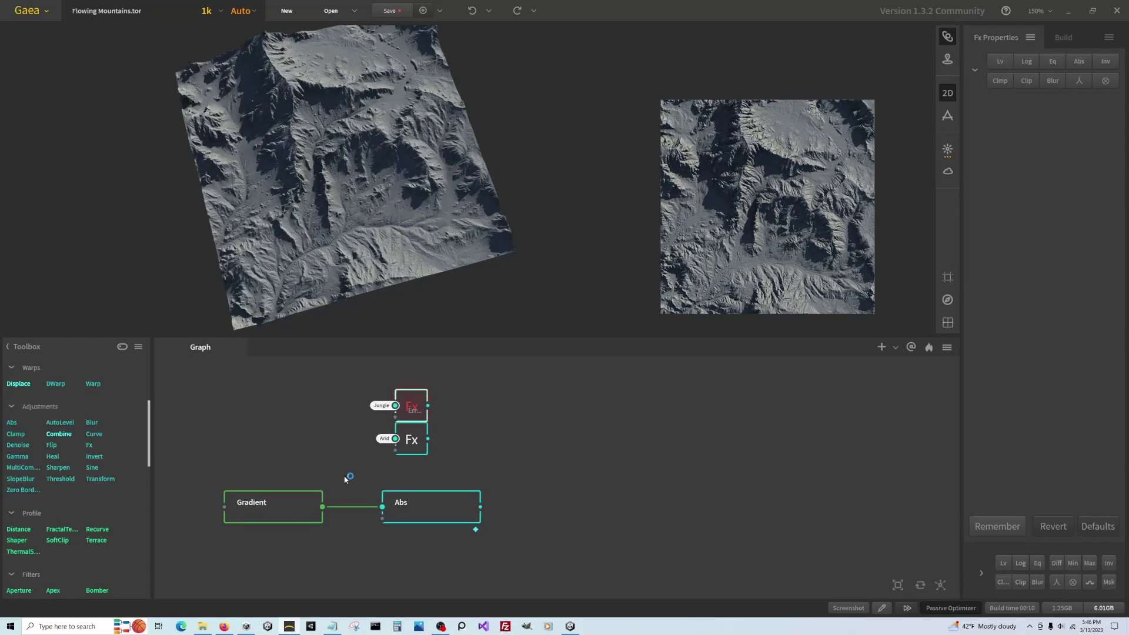
pyautogui.moveTo(416, 402); pyautogui.dragTo(416, 372)
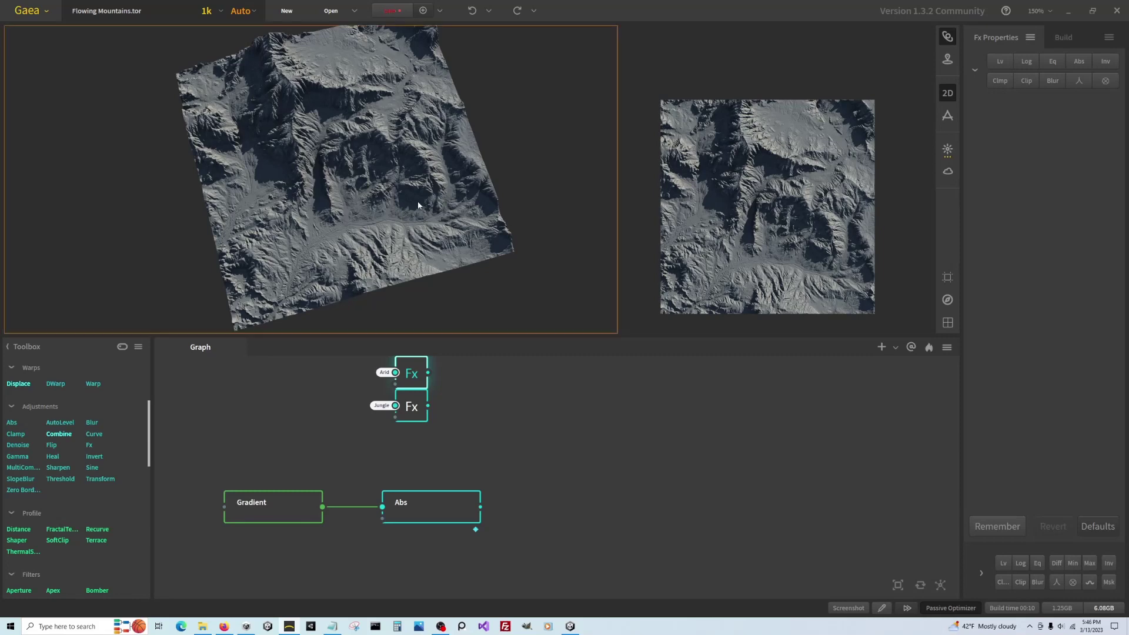
pyautogui.moveTo(417, 202); pyautogui.dragTo(379, 210)
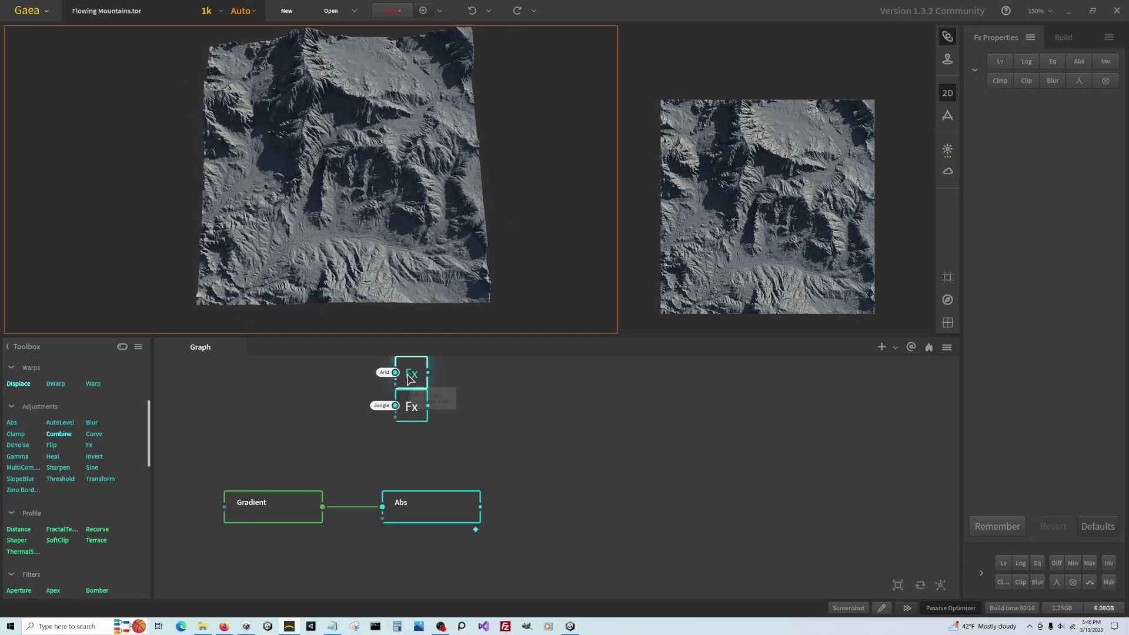
# Merge the Arid and Jungle Fx outputs in a Combine node, set its Ratio to 99, and compare it with the Jungle Fx.
pyautogui.scroll(-1, 307, 424)
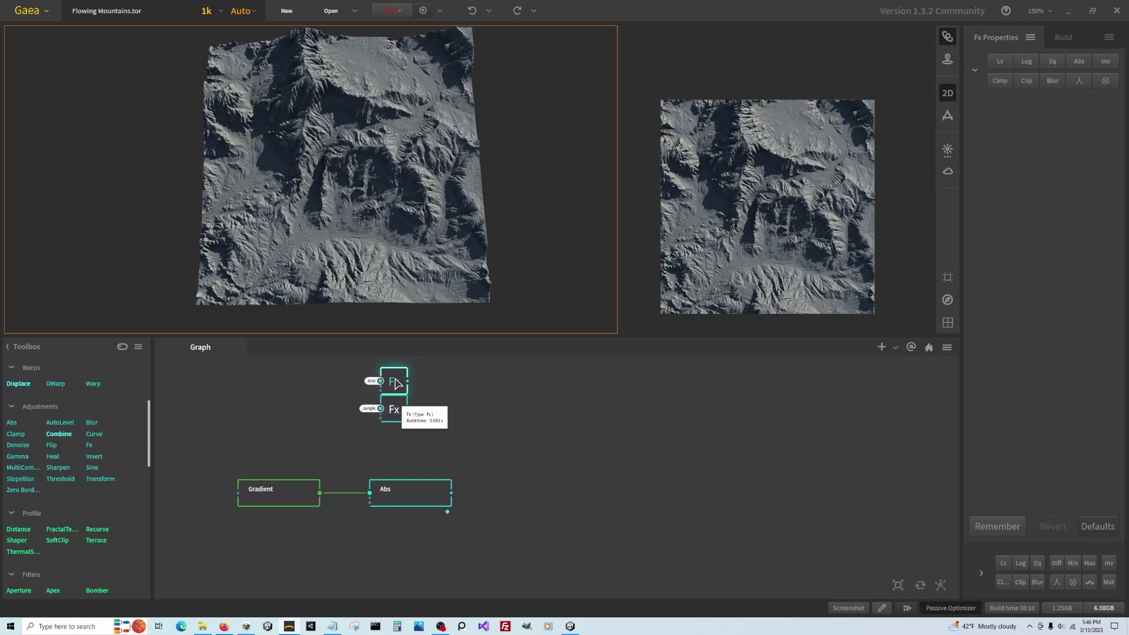
pyautogui.moveTo(407, 381); pyautogui.dragTo(408, 409)
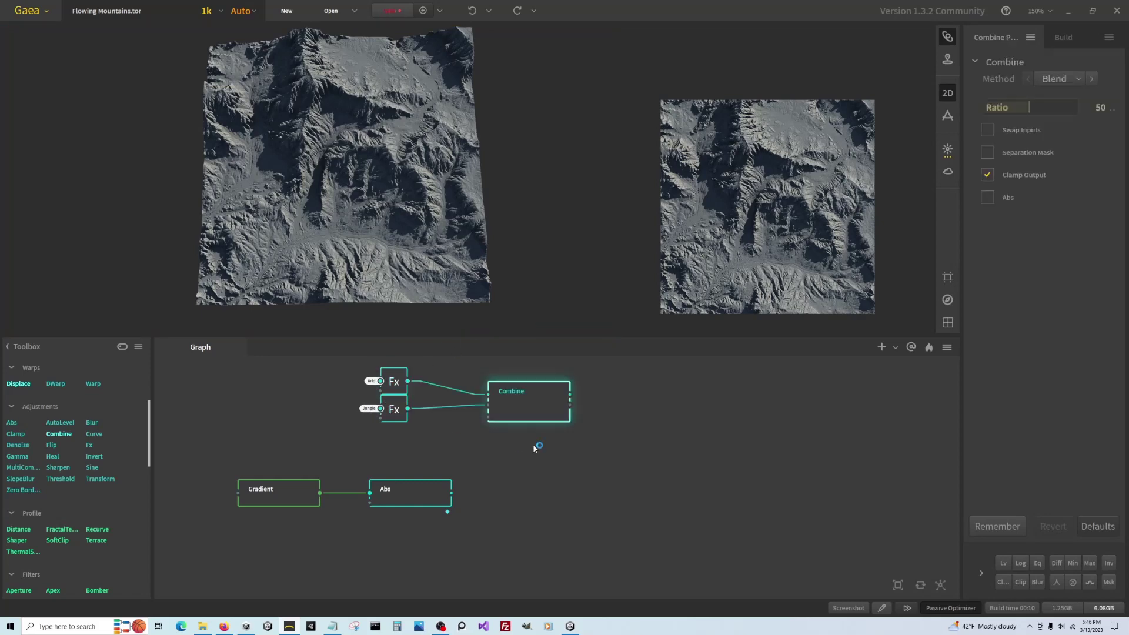
pyautogui.click(1077, 106)
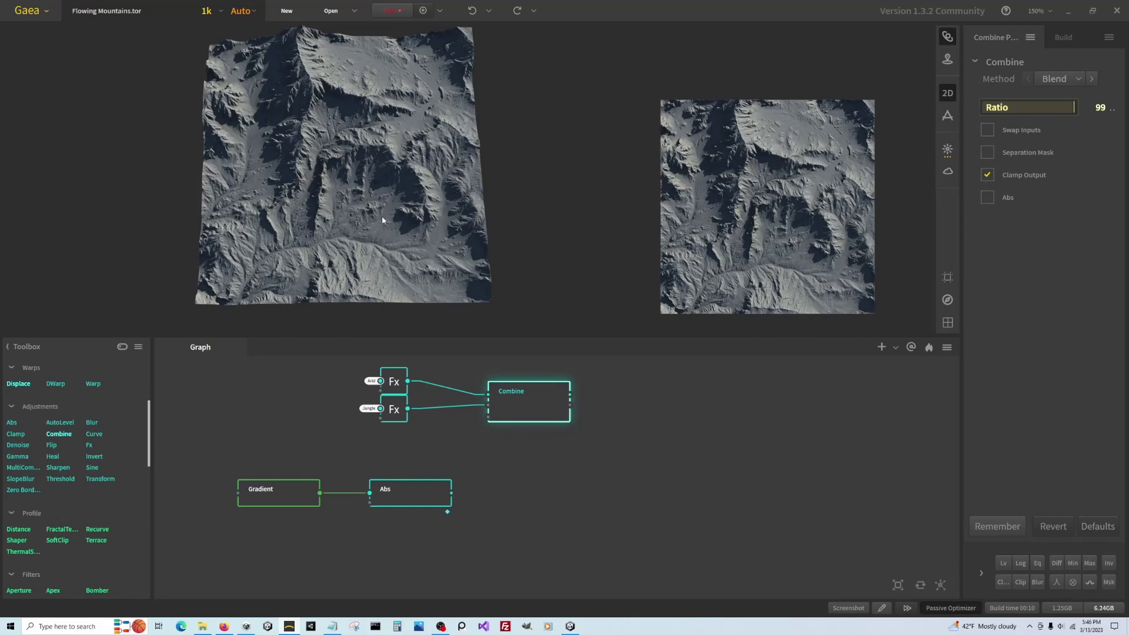
pyautogui.click(401, 415)
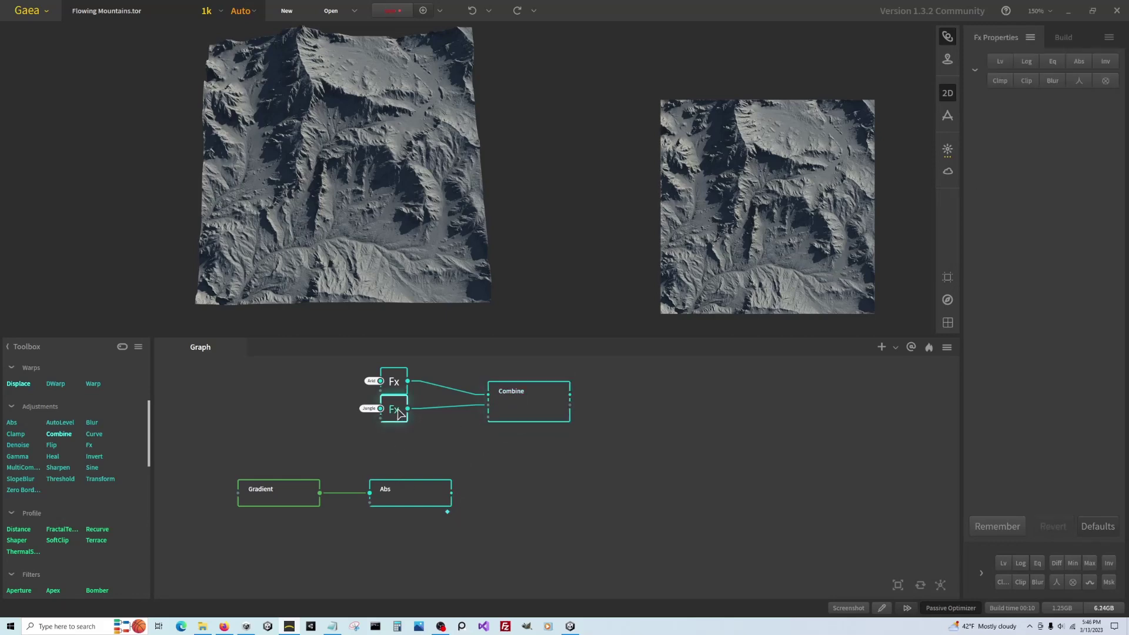
pyautogui.click(510, 407)
pyautogui.click(400, 415)
pyautogui.click(530, 407)
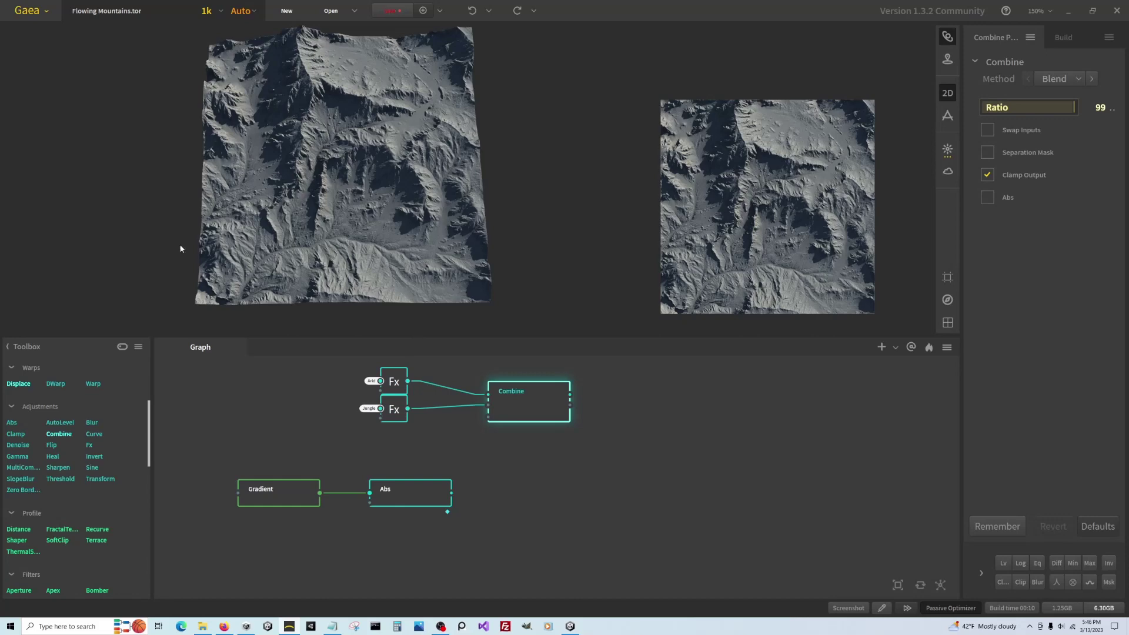
# Connect the Abs node's output to the Combine node's mask input.
pyautogui.moveTo(451, 492); pyautogui.dragTo(488, 417)
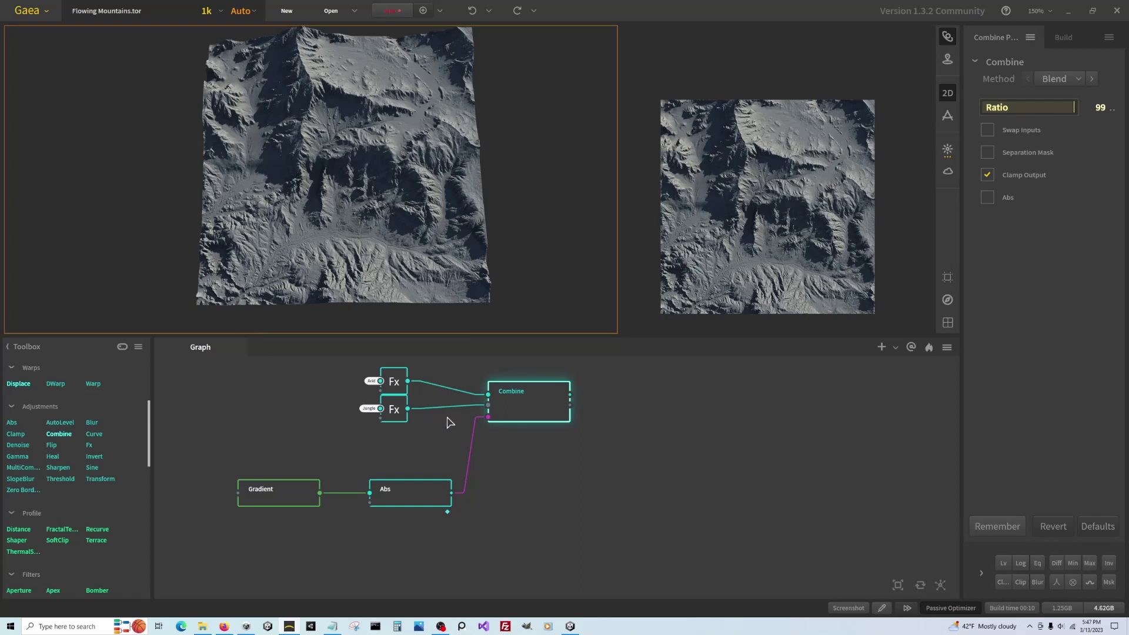
pyautogui.scroll(-2, 261, 444)
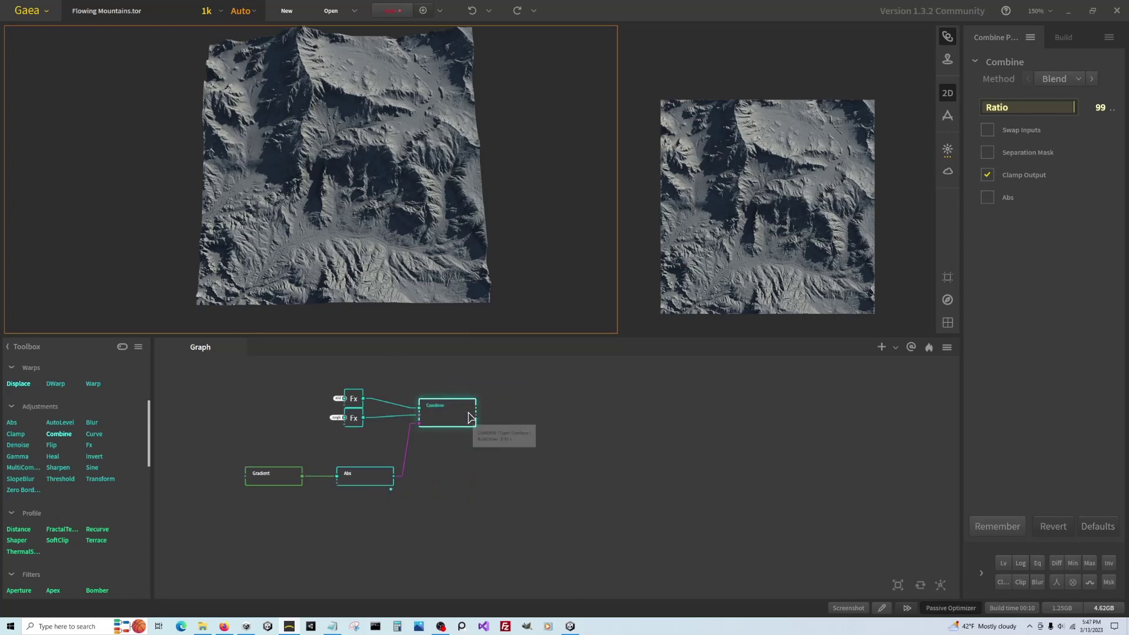
pyautogui.scroll(1, 470, 417)
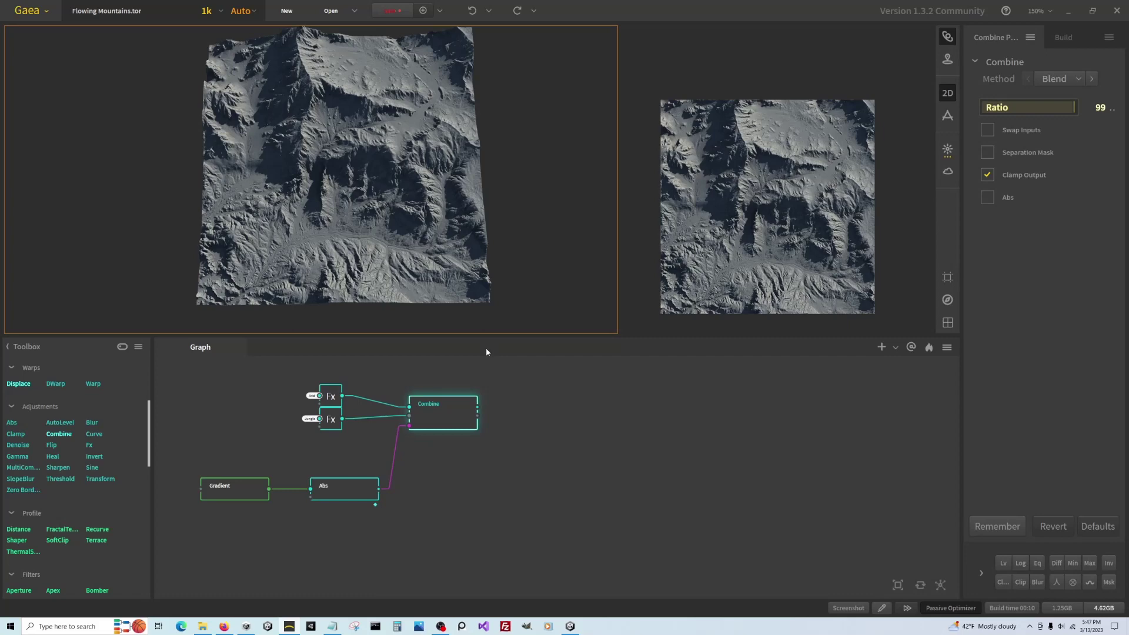
pyautogui.scroll(-3, 355, 491)
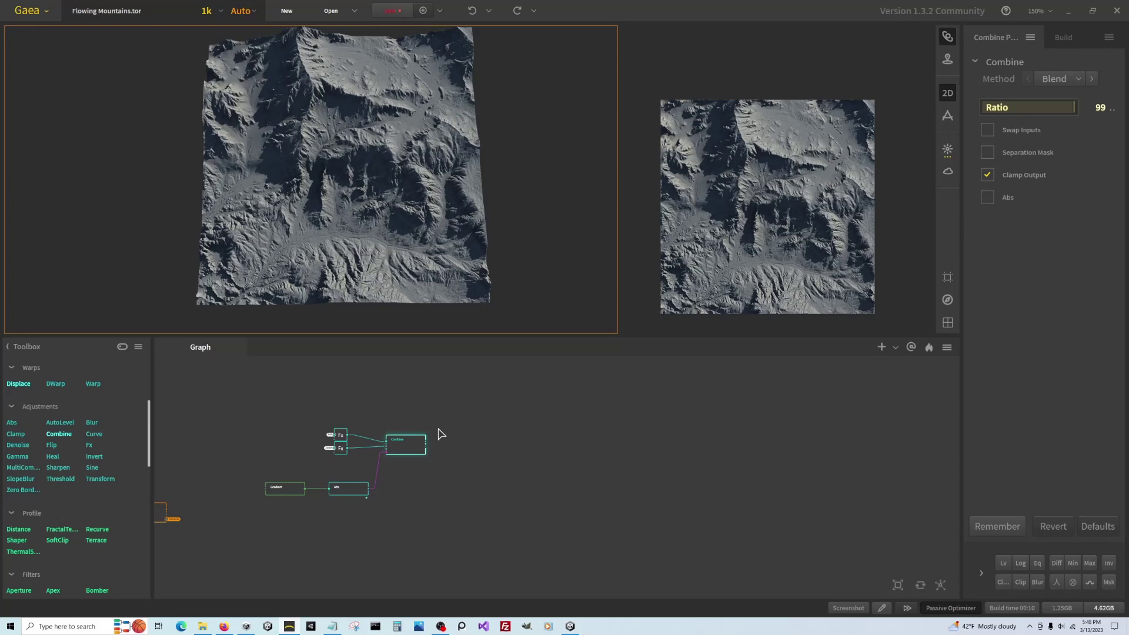
pyautogui.scroll(3, 441, 434)
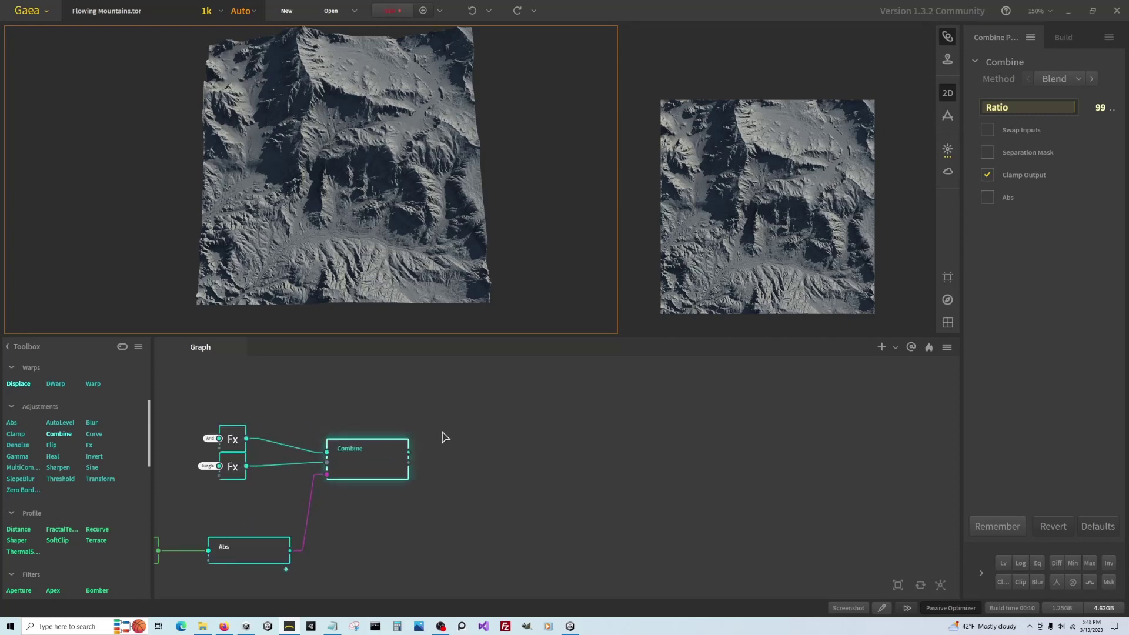
pyautogui.scroll(-1, 306, 489)
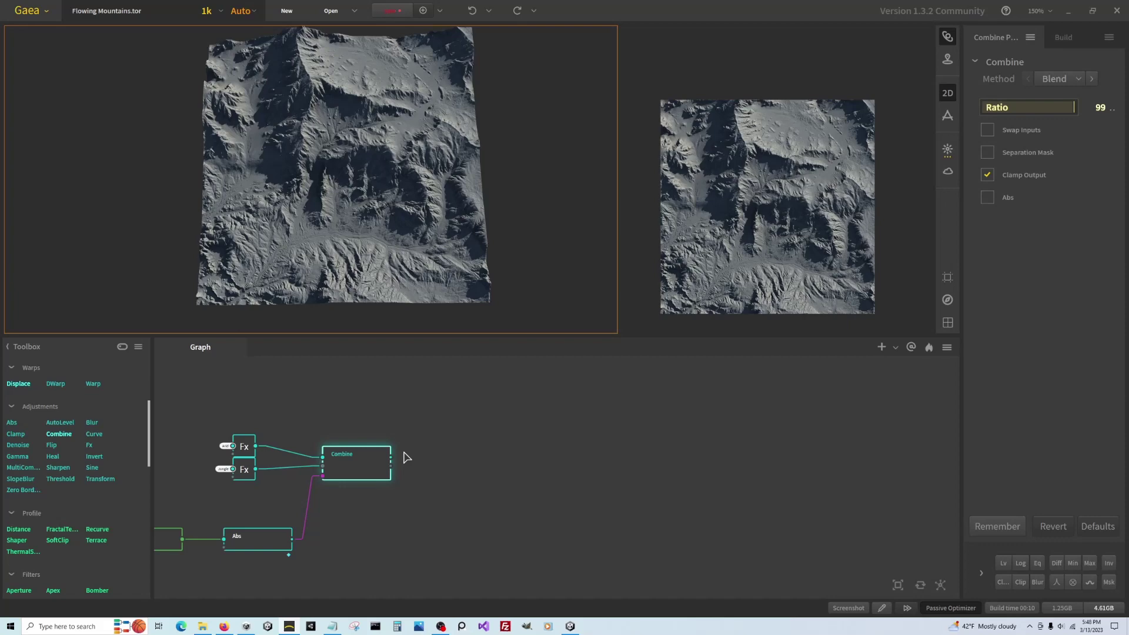
# Add a Slope node fed by the Combine output, with Min set to 40° and Max to 90°.
pyautogui.moveTo(391, 458); pyautogui.dragTo(525, 383)
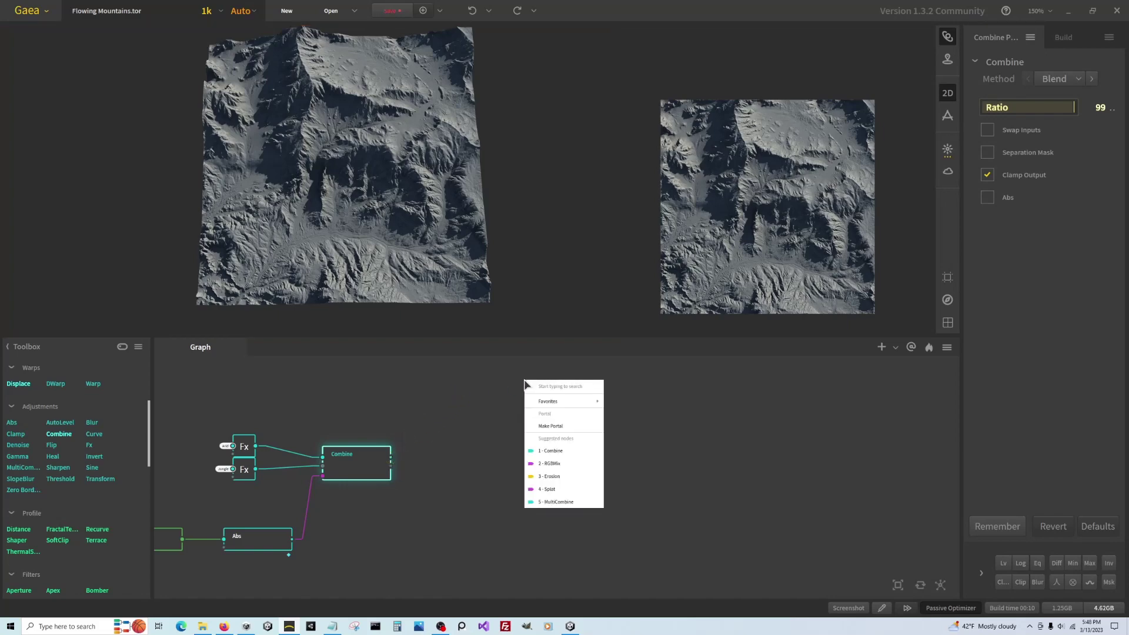
pyautogui.write('slop')
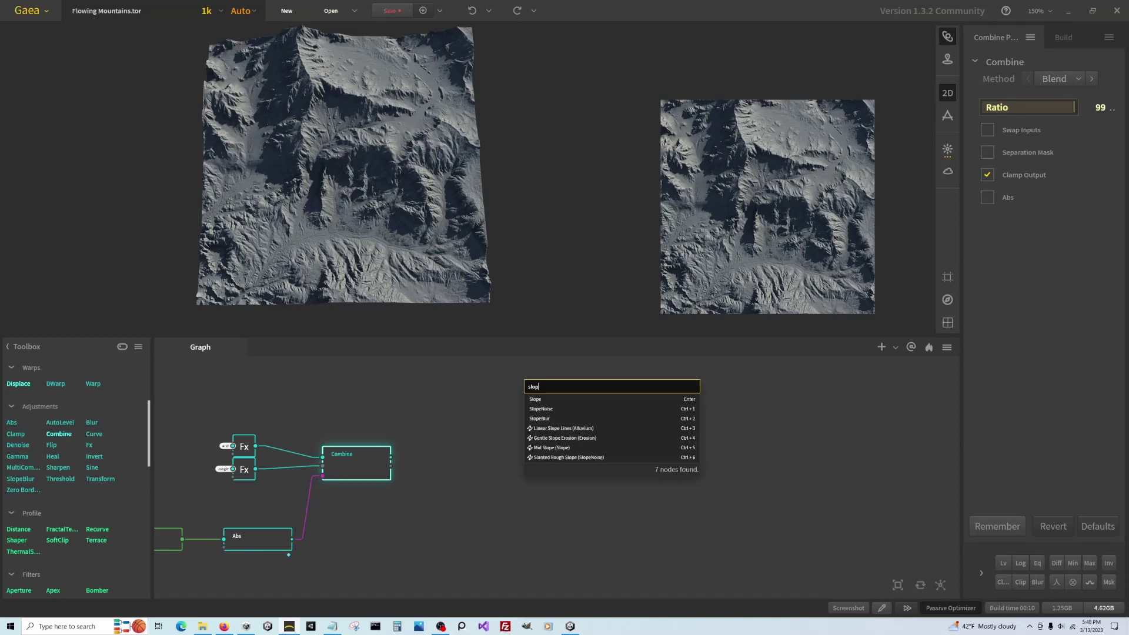
pyautogui.click(557, 399)
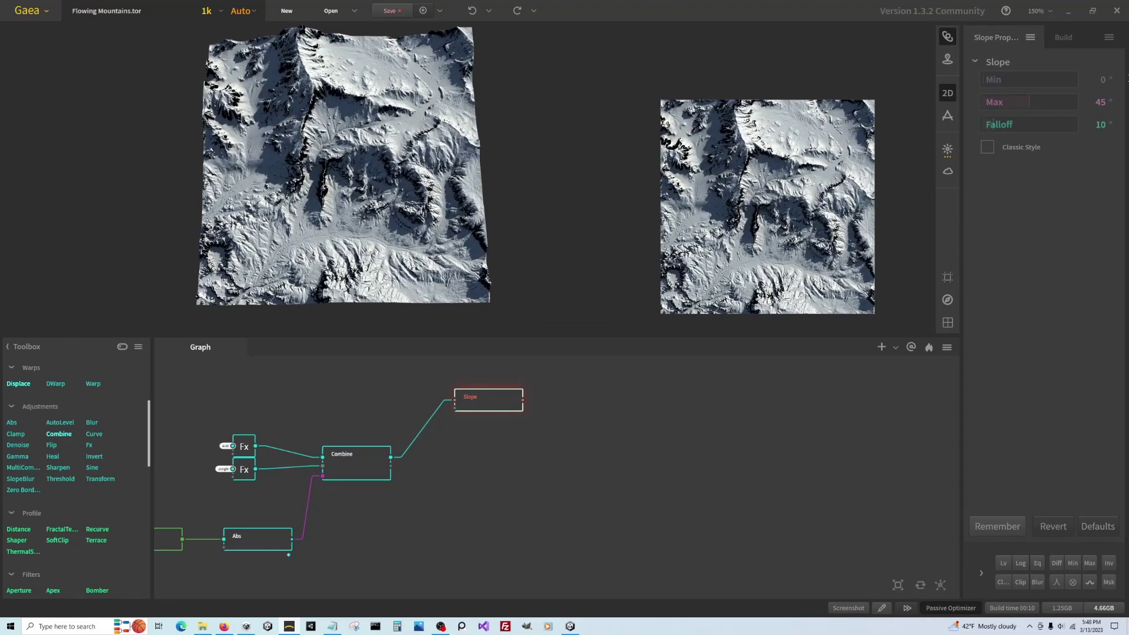
pyautogui.moveTo(1103, 79); pyautogui.dragTo(1128, 79)
pyautogui.write('40')
pyautogui.press('Return')
pyautogui.moveTo(1106, 101); pyautogui.dragTo(1086, 102)
pyautogui.write('90')
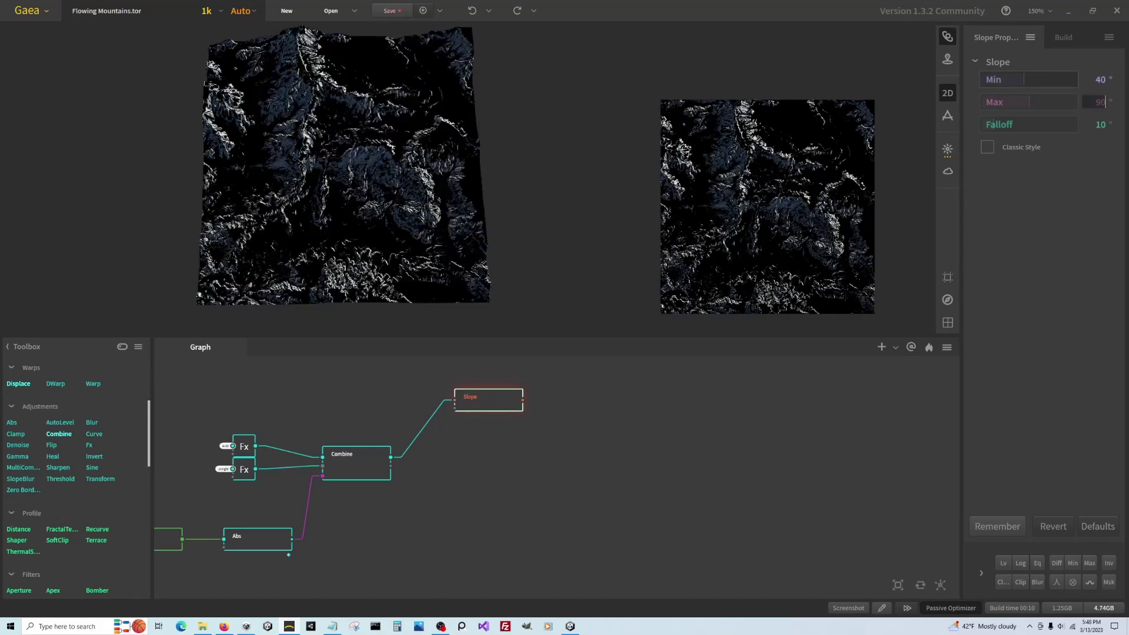
pyautogui.press('Return')
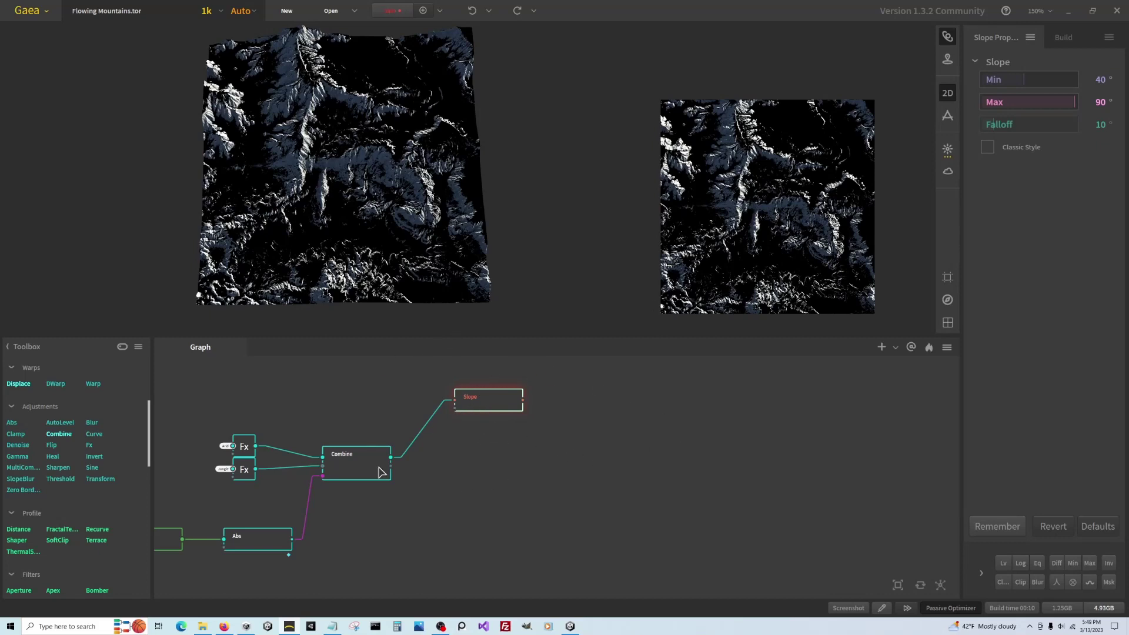
# Add a Protrusion node fed by the Combine output, place it directly below Slope, and apply a Power of 11.
pyautogui.moveTo(390, 457); pyautogui.dragTo(454, 425)
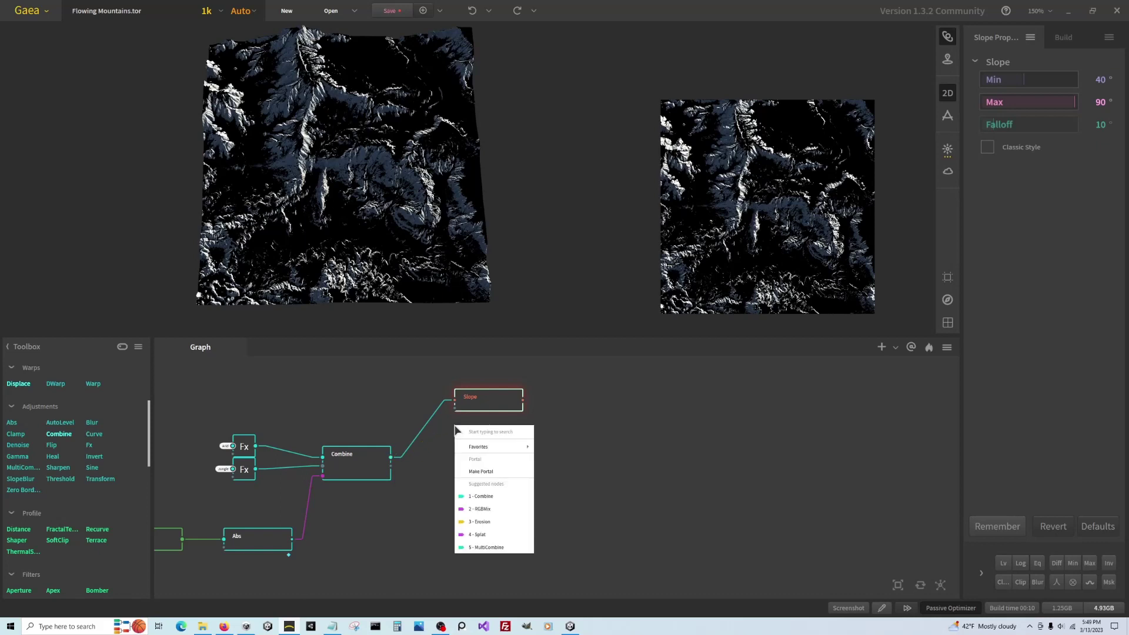
pyautogui.write('prot')
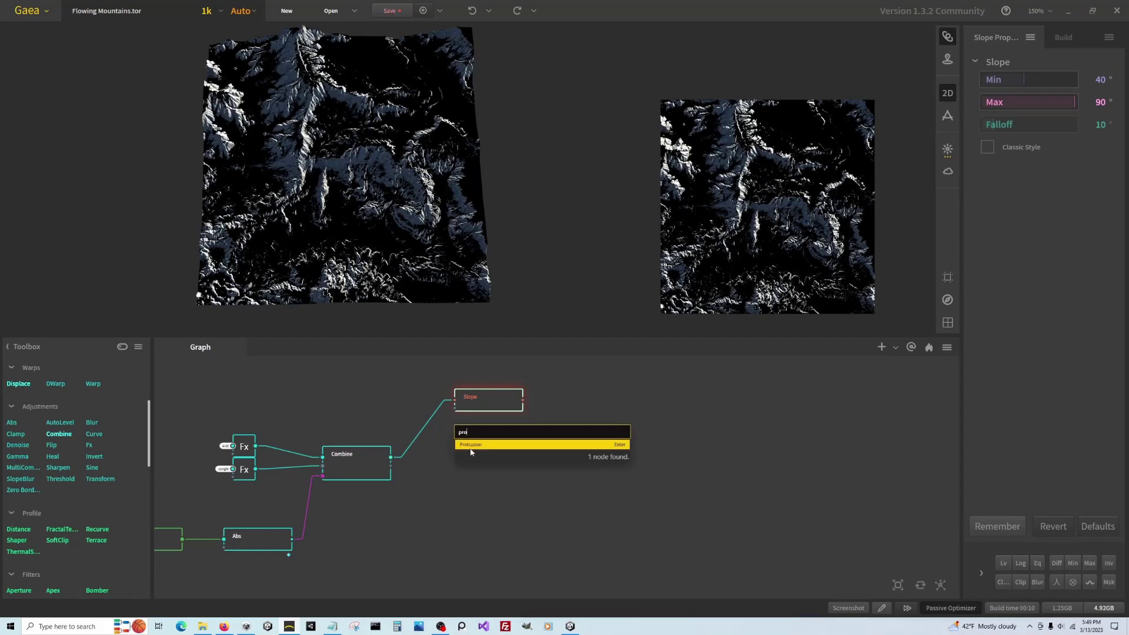
pyautogui.click(473, 448)
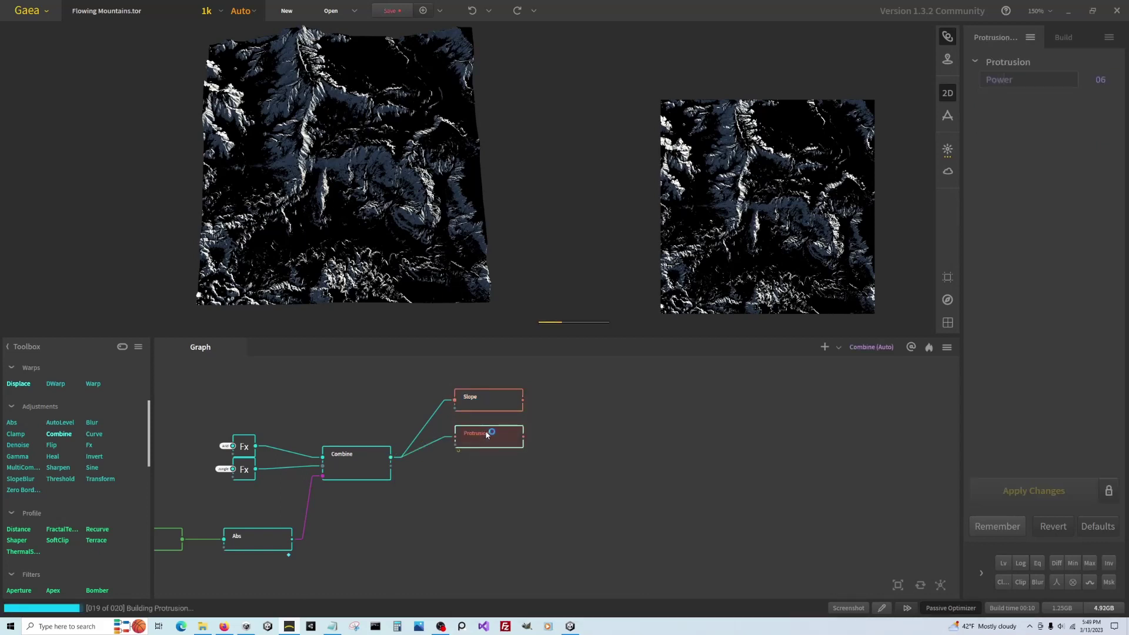
pyautogui.moveTo(483, 436); pyautogui.dragTo(483, 422)
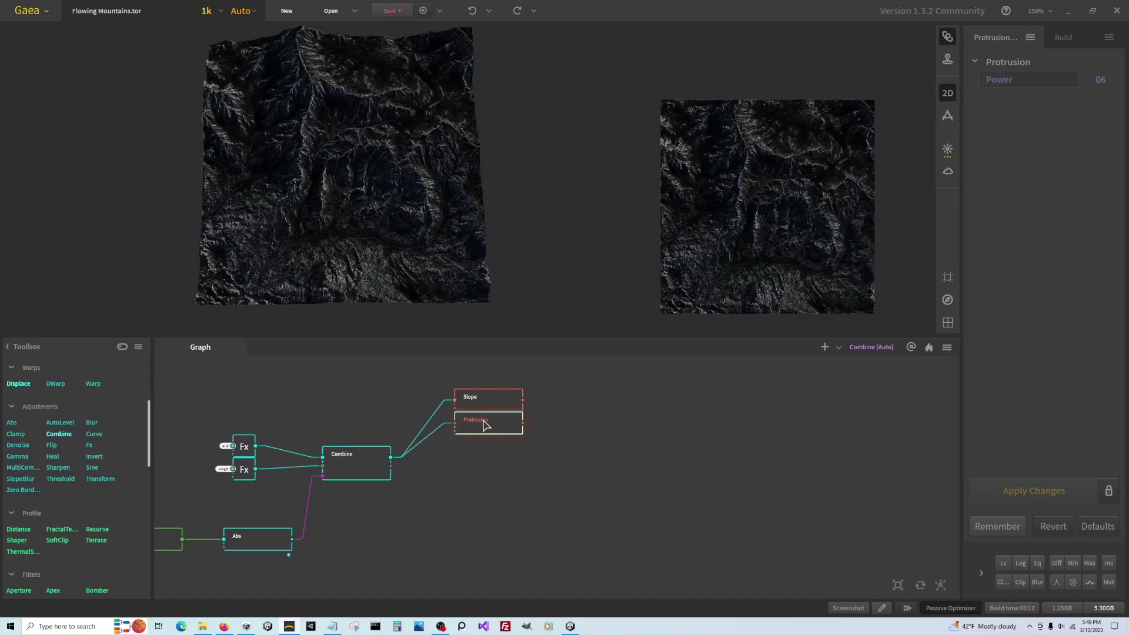
pyautogui.scroll(5, 371, 229)
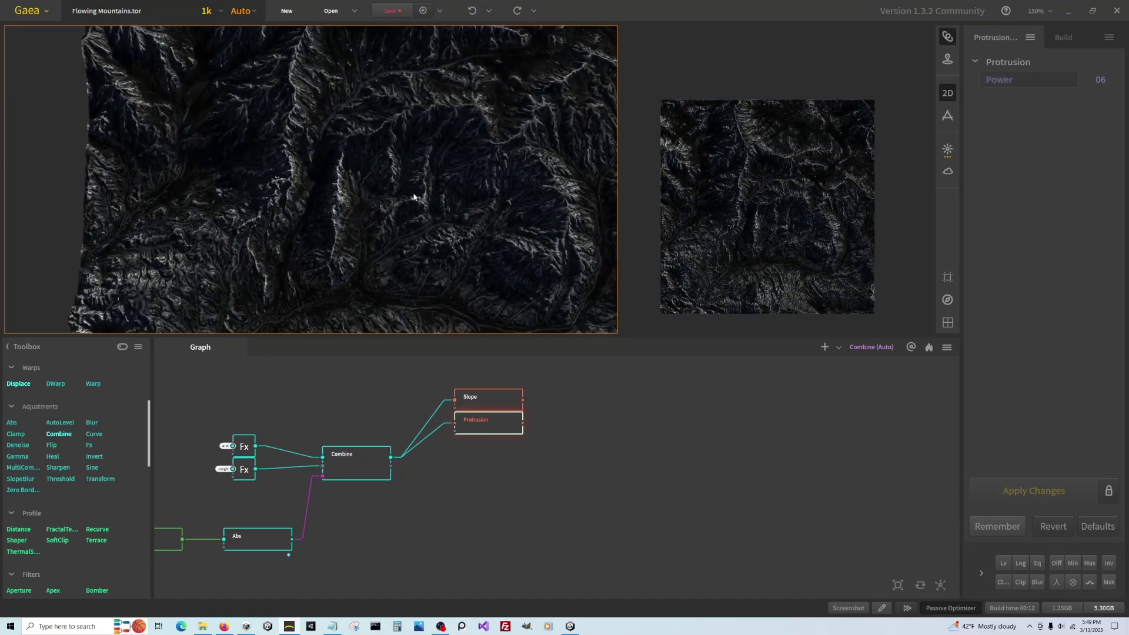
pyautogui.click(1029, 80)
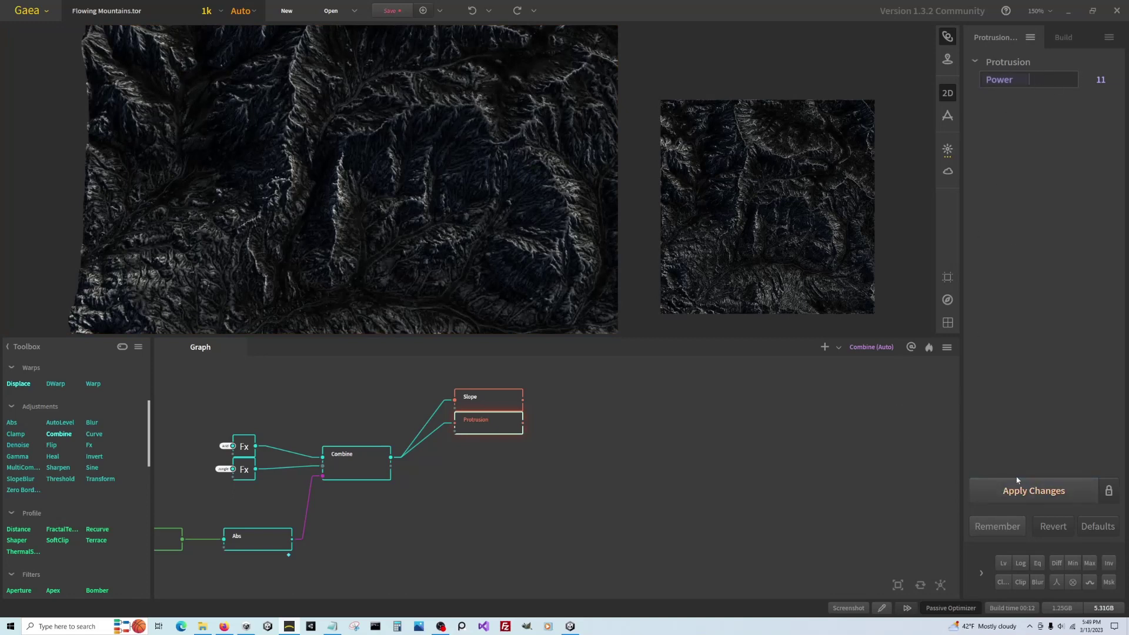
pyautogui.click(1016, 488)
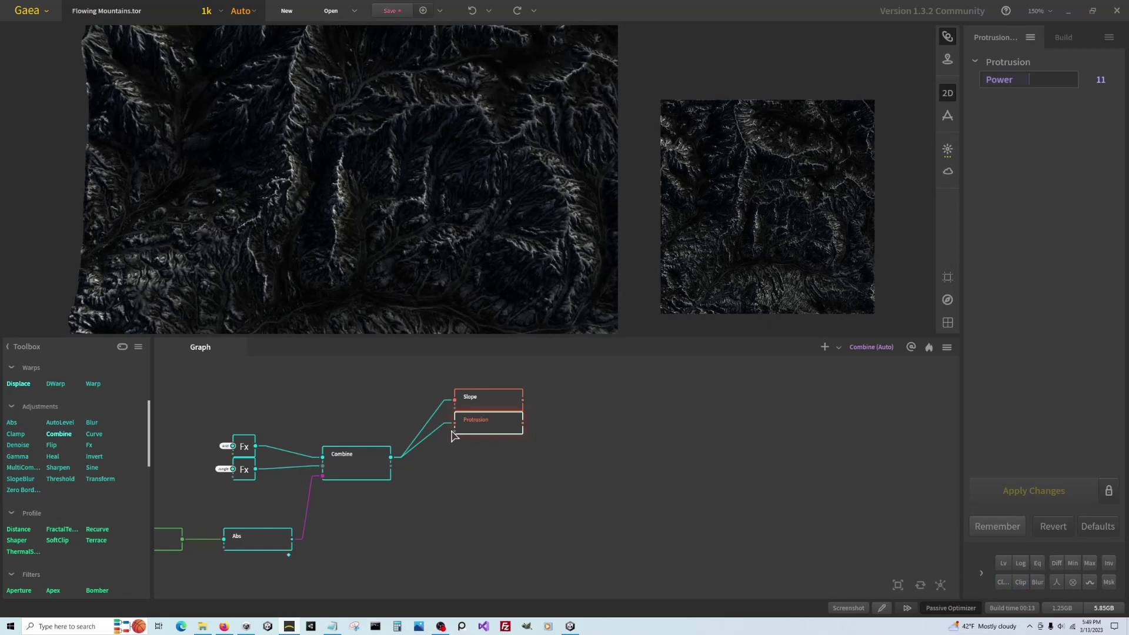
# Give the Protrusion node a Clip modifier with Clip Min at 25% and a Shaper modifier at 53%.
pyautogui.click(1021, 582)
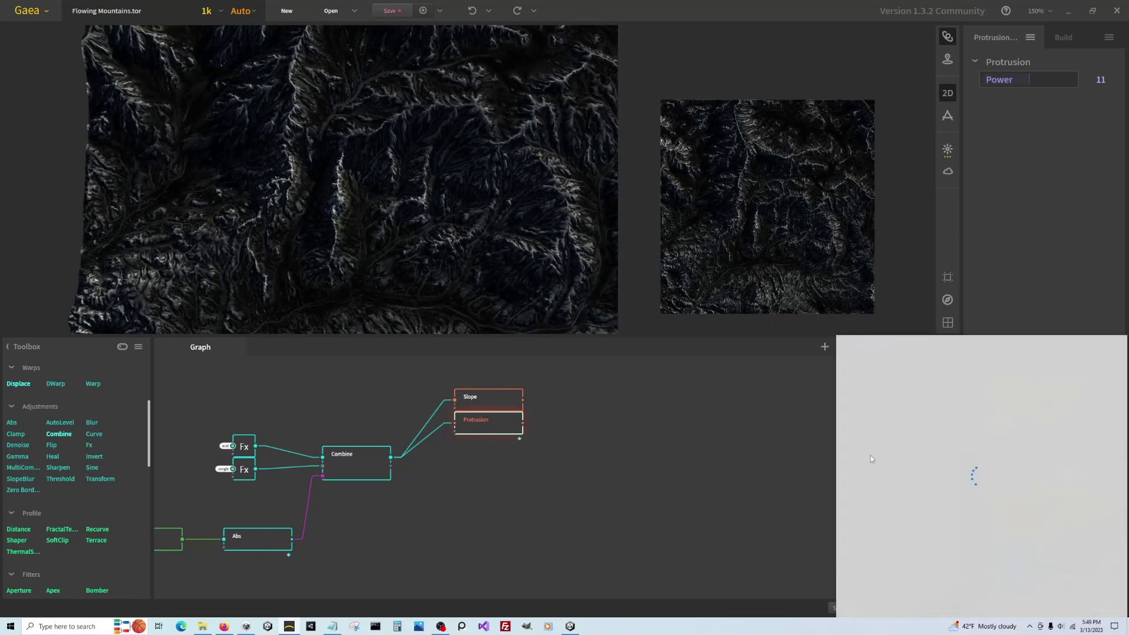
pyautogui.click(699, 450)
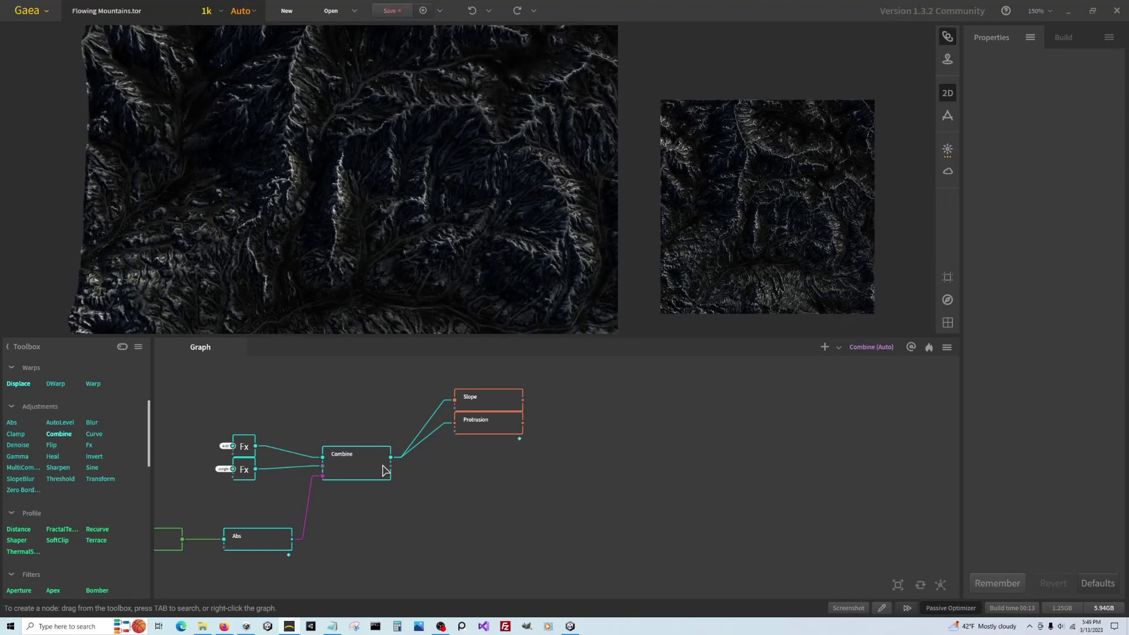
pyautogui.click(509, 424)
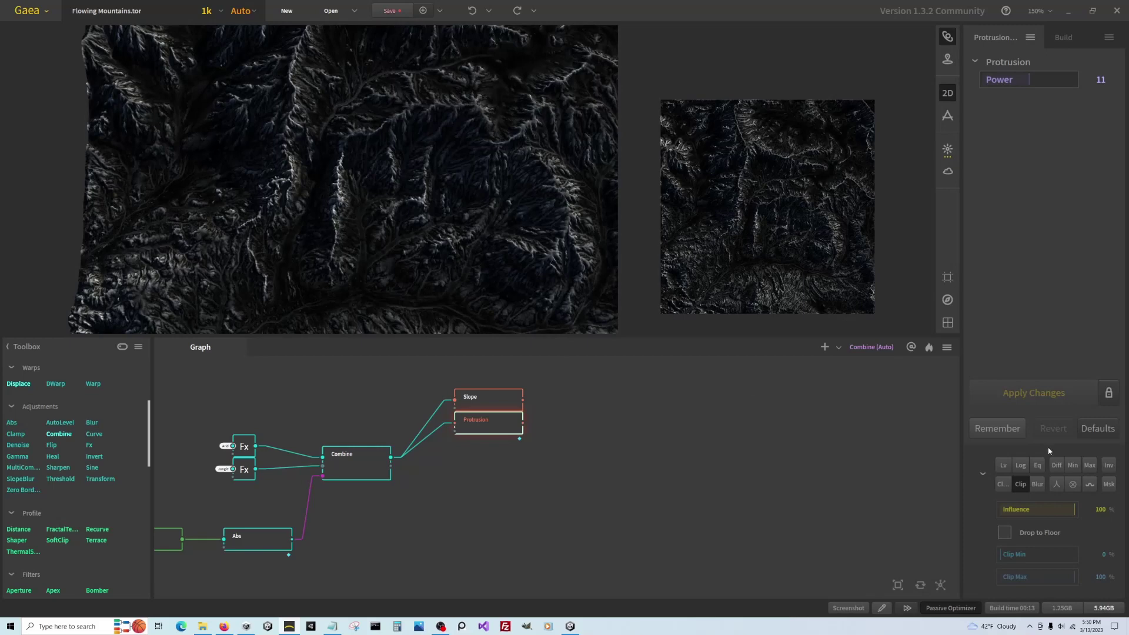
pyautogui.click(1014, 554)
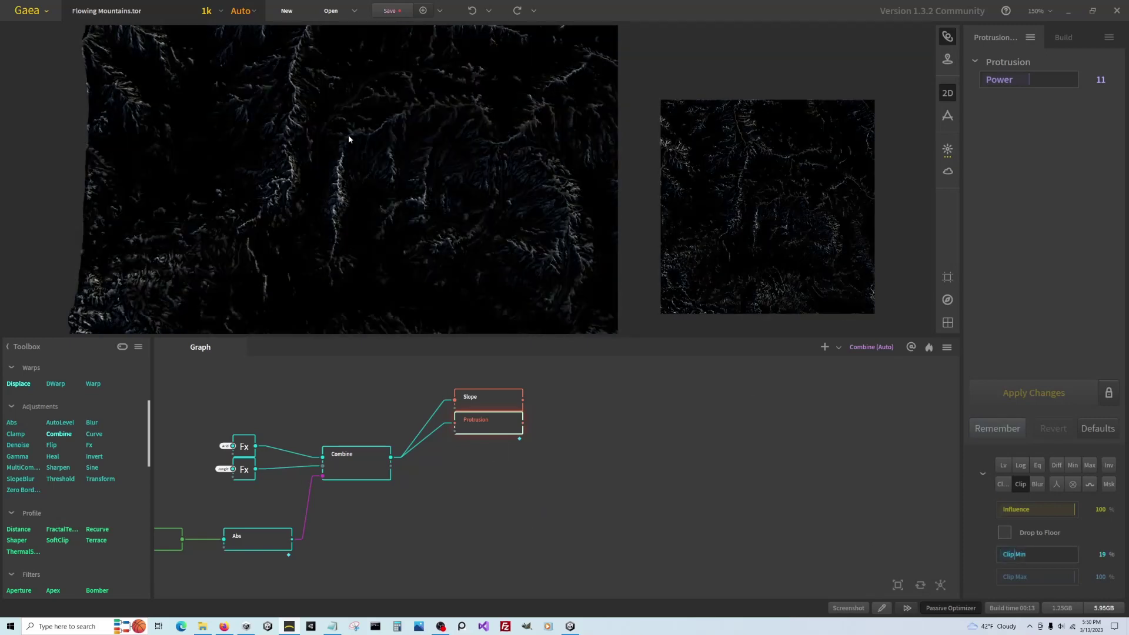
pyautogui.click(1017, 556)
pyautogui.click(1057, 484)
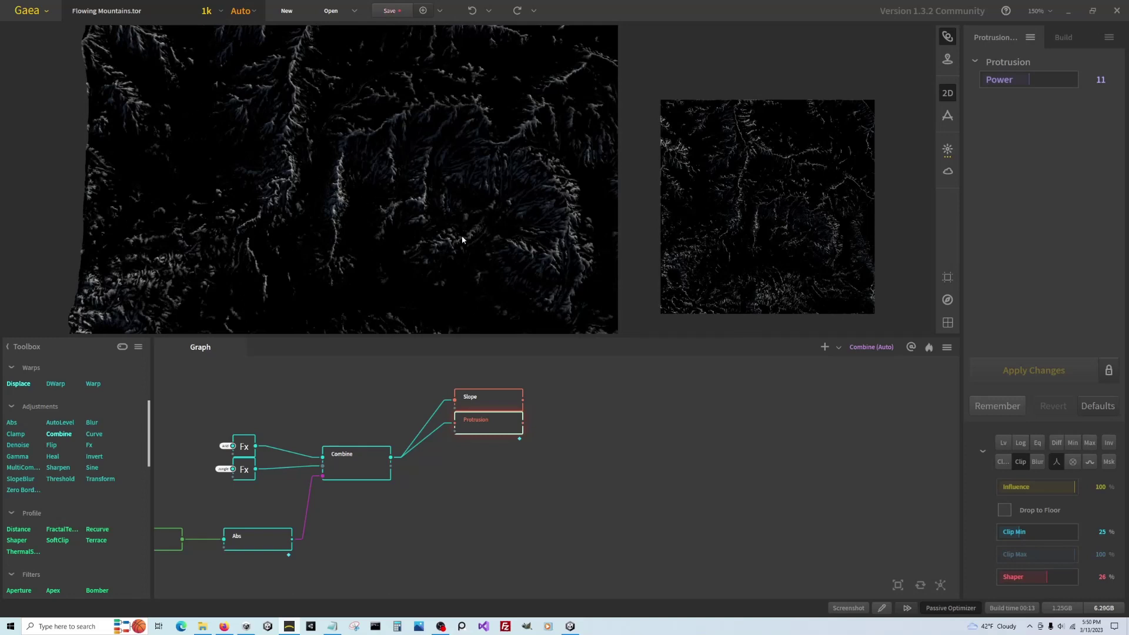
pyautogui.moveTo(1056, 575); pyautogui.dragTo(1057, 576)
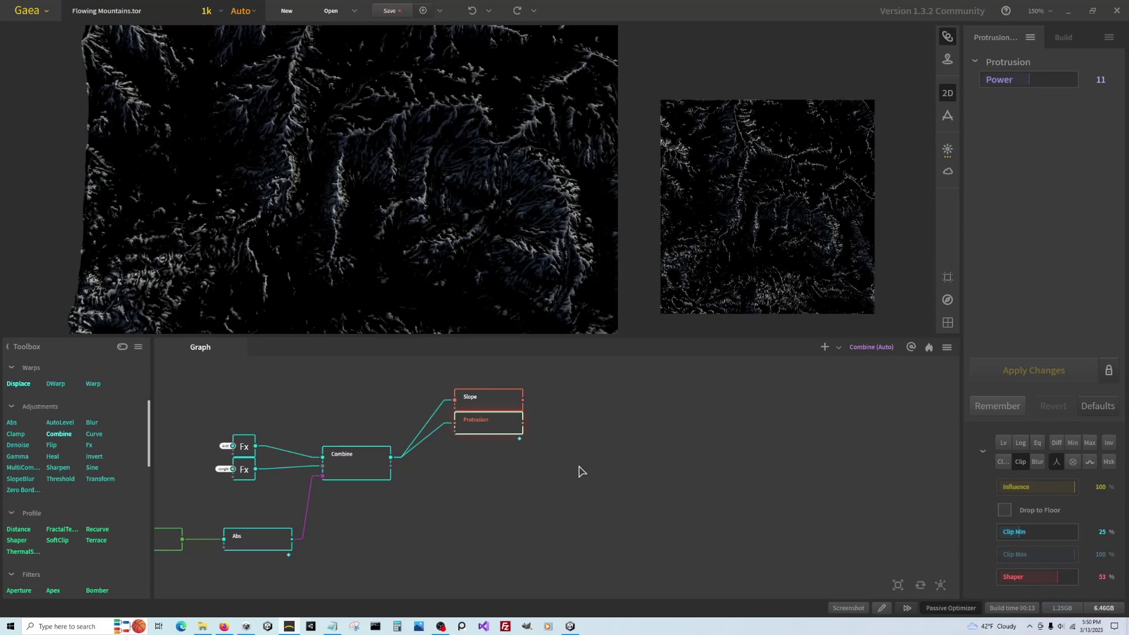
# Combine the Slope and Protrusion outputs in a new Combine node using the Add method with a Ratio of 85.
pyautogui.moveTo(524, 401); pyautogui.dragTo(524, 423)
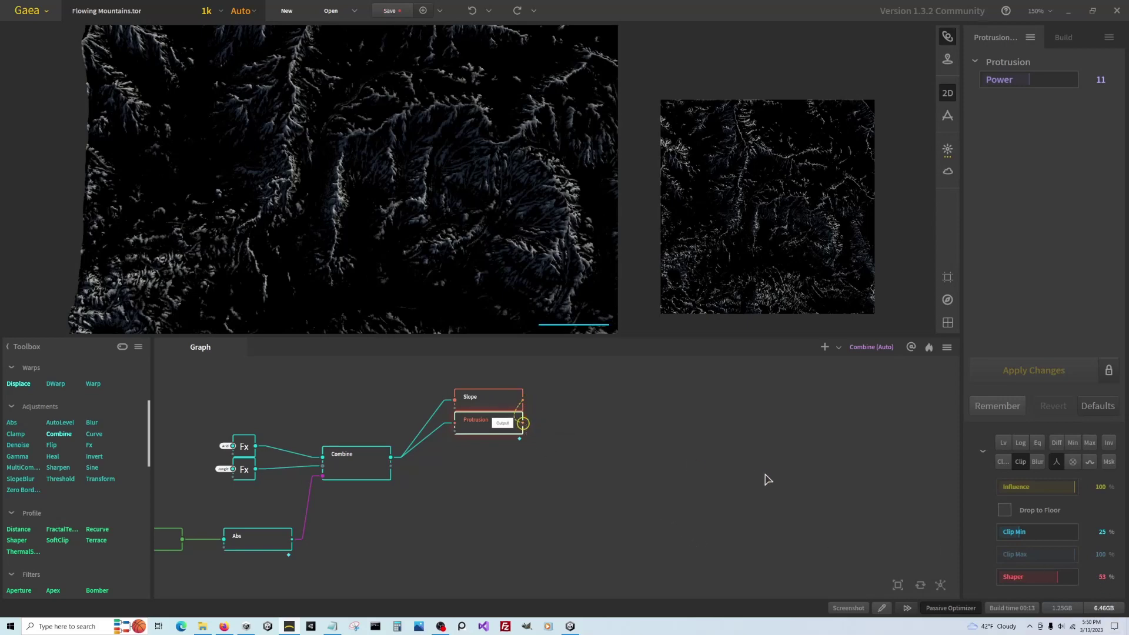
pyautogui.moveTo(524, 401); pyautogui.dragTo(562, 428)
pyautogui.click(1057, 80)
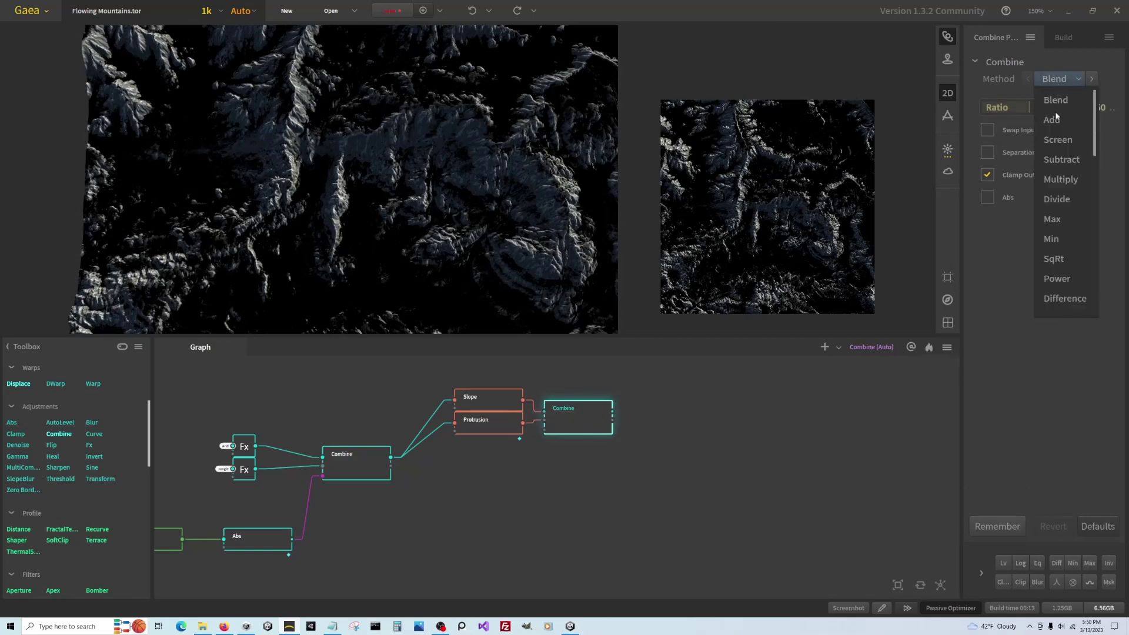
pyautogui.click(1050, 116)
pyautogui.click(1074, 107)
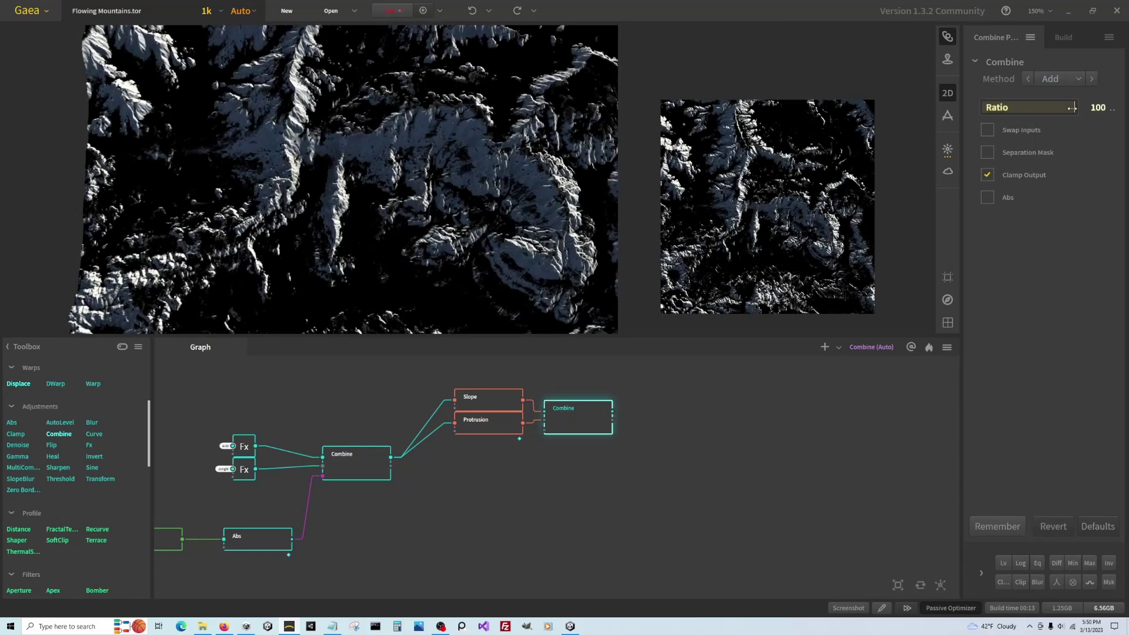
pyautogui.moveTo(1069, 109); pyautogui.dragTo(1066, 108)
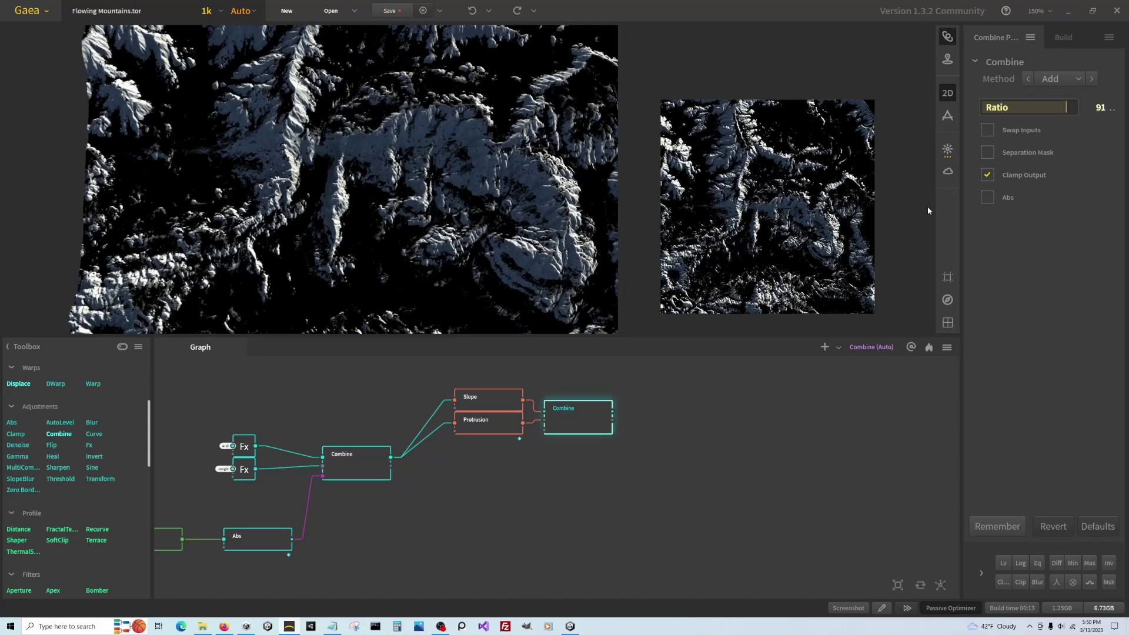
pyautogui.moveTo(1062, 110); pyautogui.dragTo(1059, 109)
# Add an Fx node above Slope and feed its input from the Jungle Arboreal - ColorGuide portal.
pyautogui.scroll(-2, 441, 390)
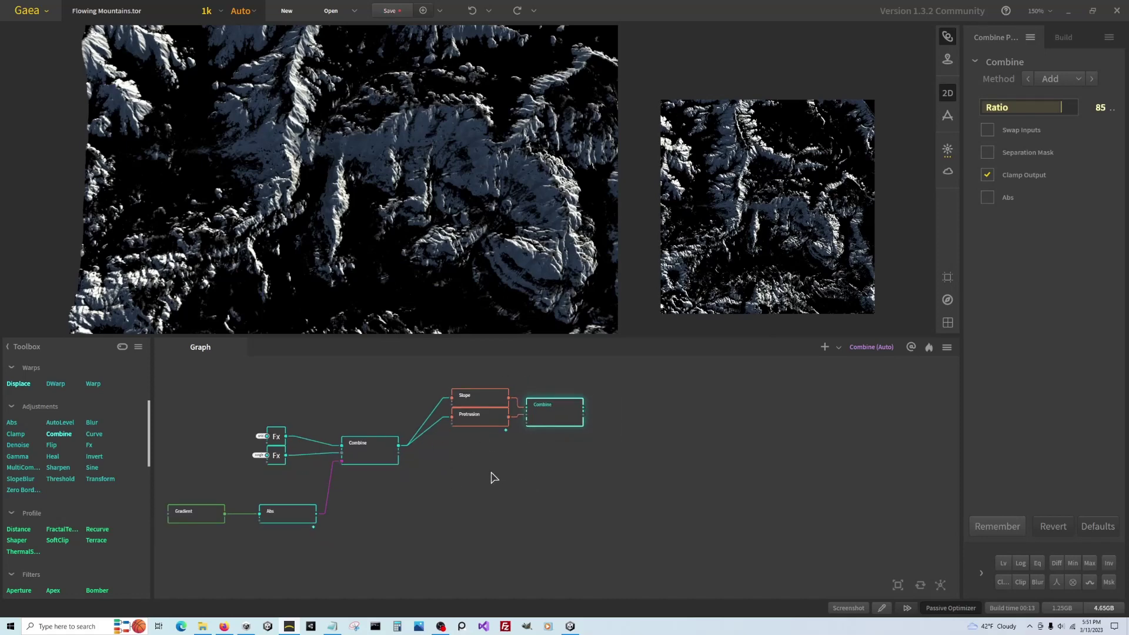
pyautogui.scroll(-1, 463, 528)
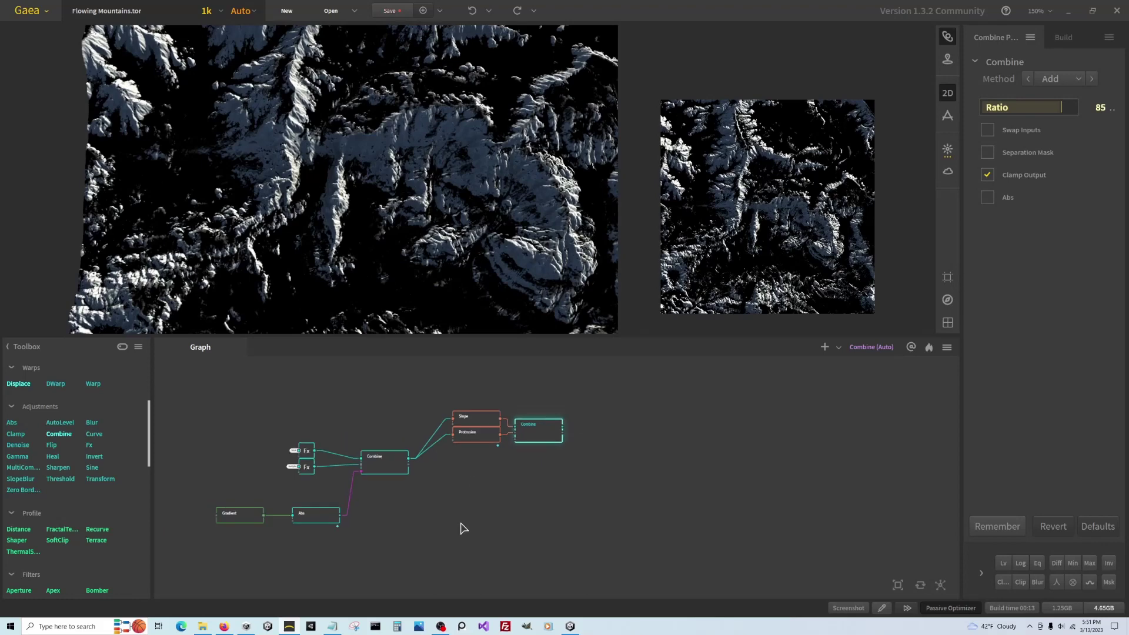
pyautogui.click(463, 391)
pyautogui.rightClick(462, 389)
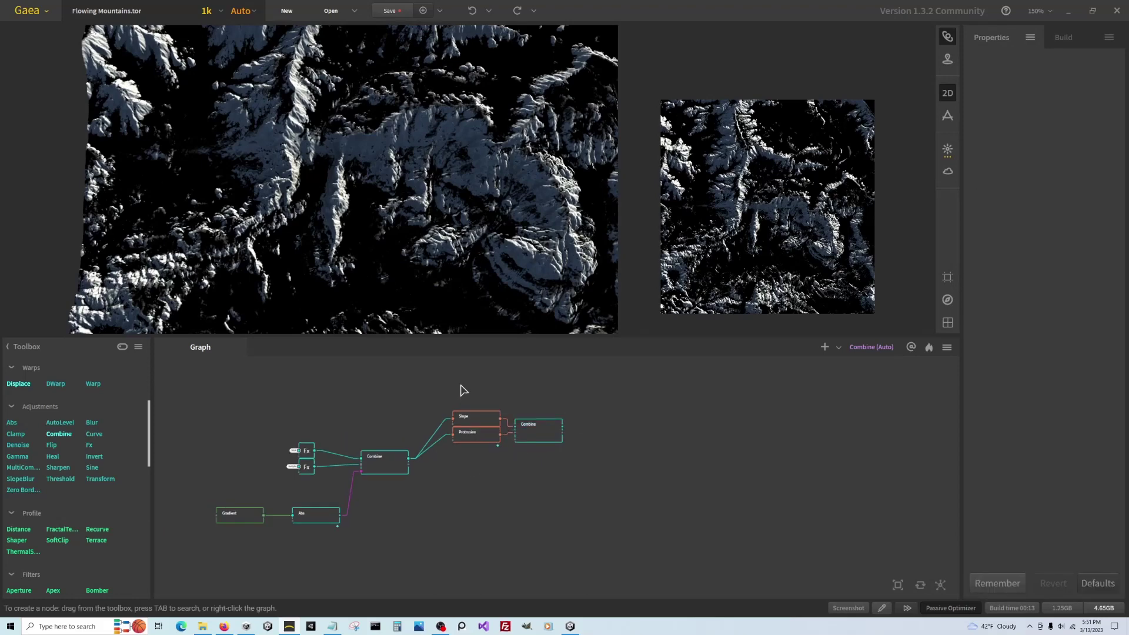
pyautogui.write('fx')
pyautogui.click(476, 405)
pyautogui.scroll(1, 465, 394)
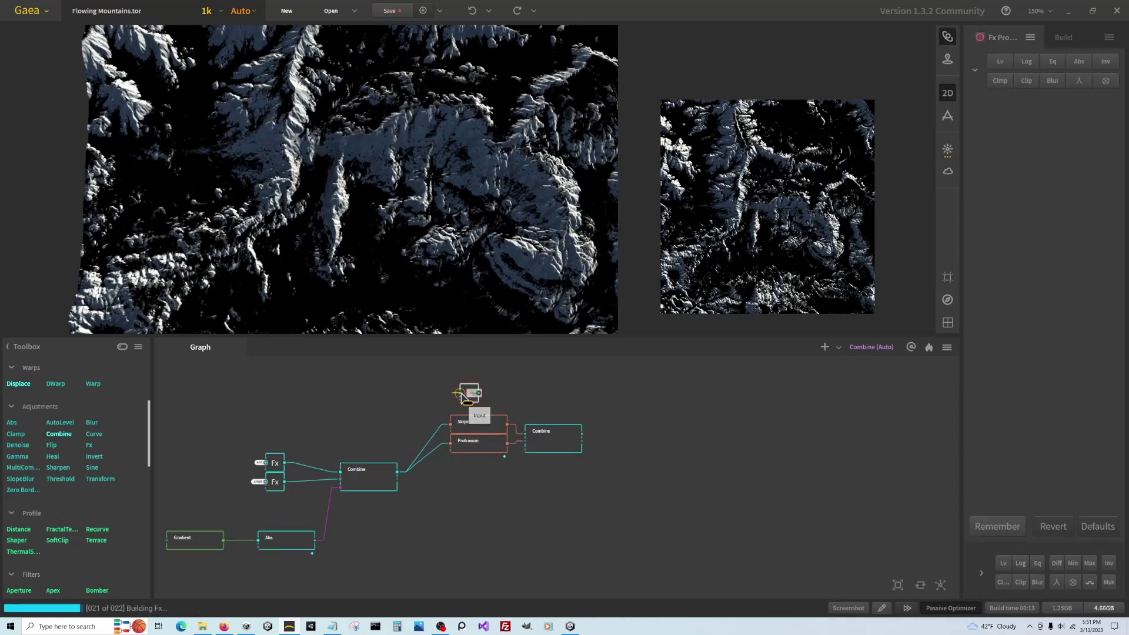
pyautogui.rightClick(366, 383)
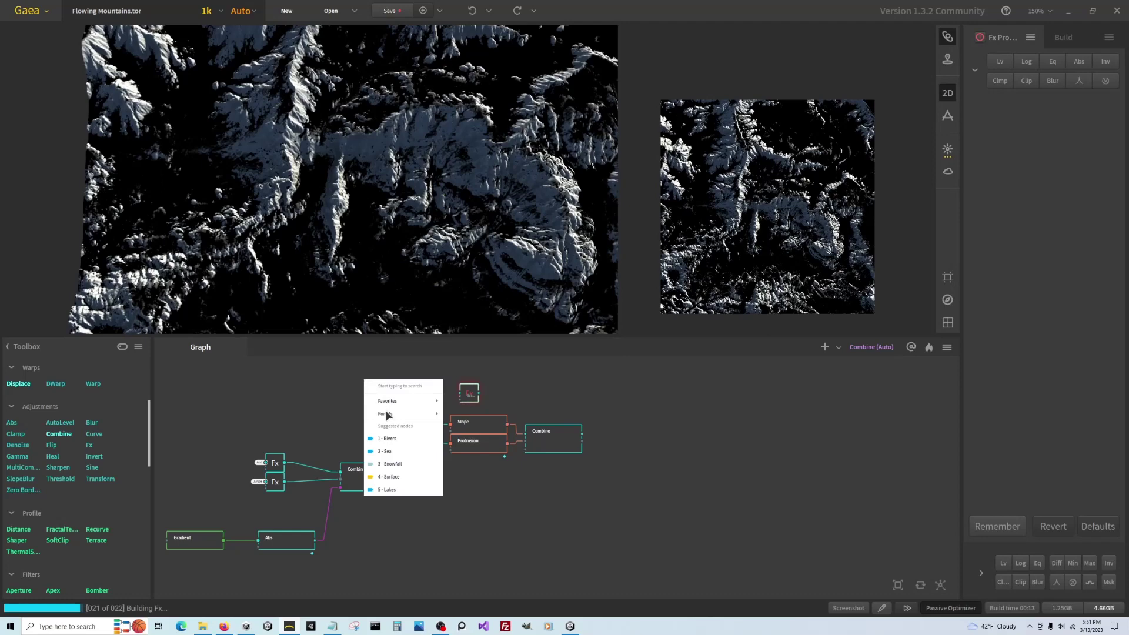
pyautogui.moveTo(394, 418)
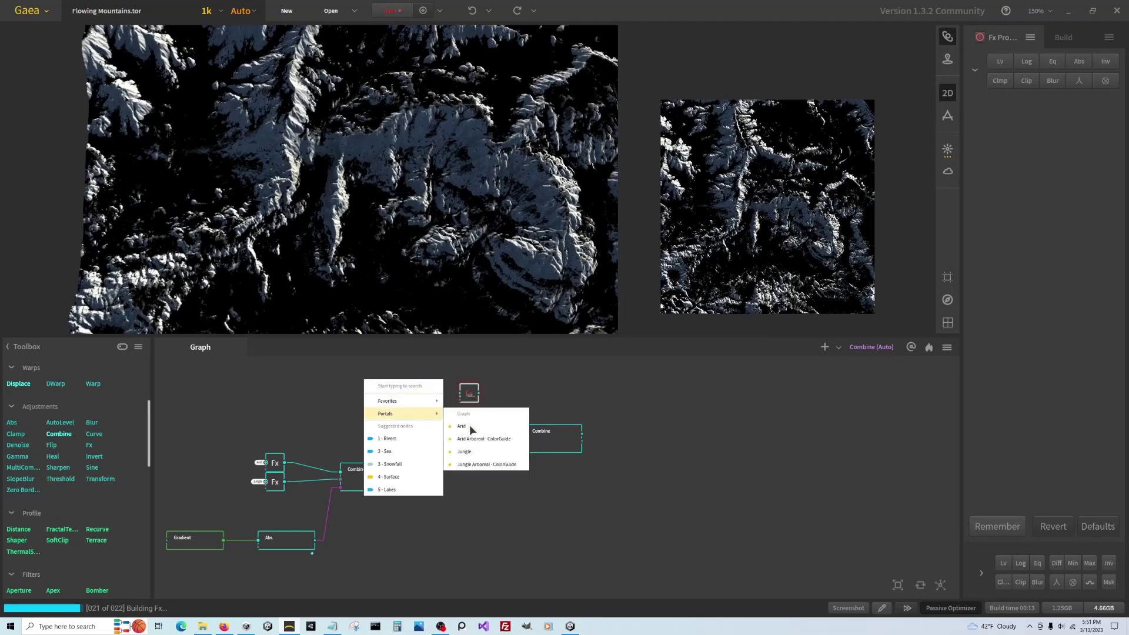
pyautogui.click(475, 465)
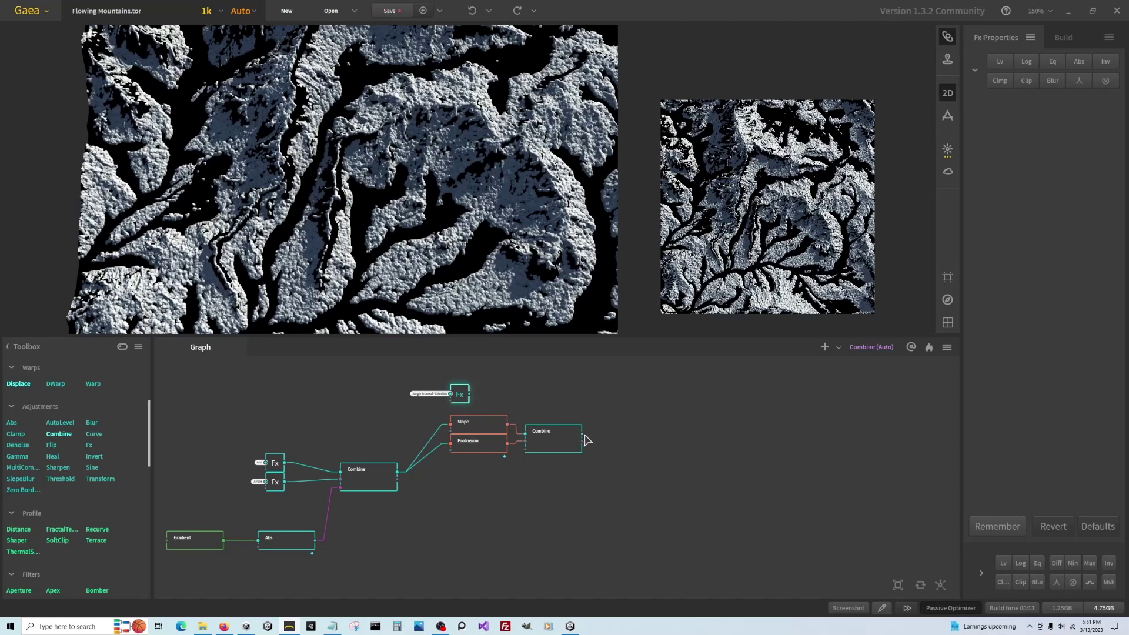
# Subtract the Slope and Protrusion Combine from the new Fx output in another Combine node with a Ratio of 92.
pyautogui.moveTo(469, 394); pyautogui.dragTo(529, 384)
pyautogui.click(1061, 81)
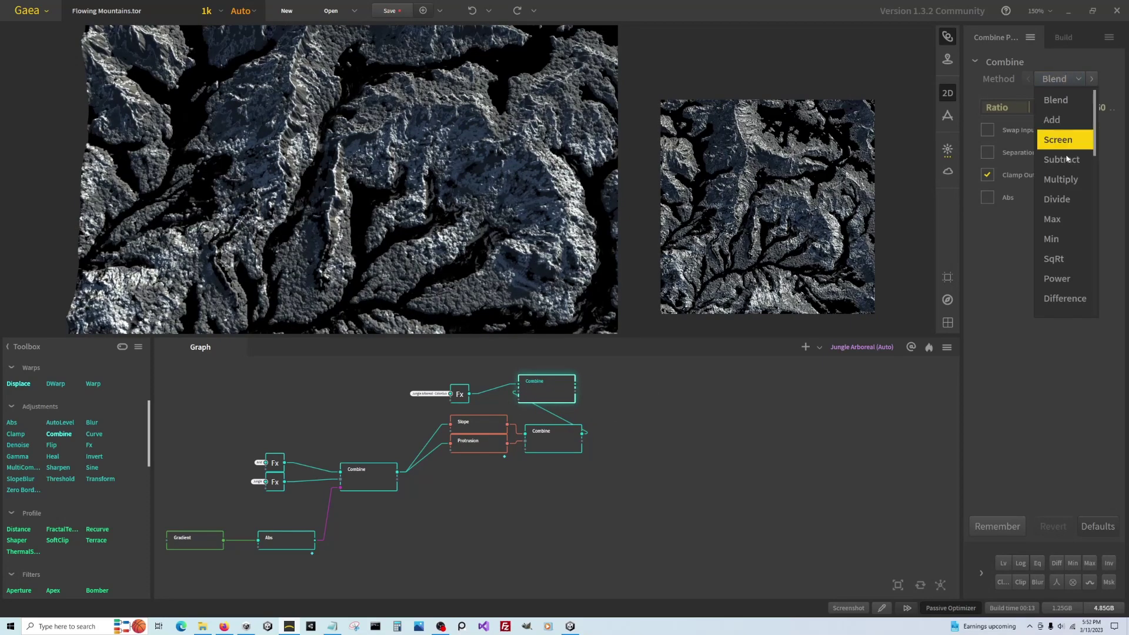
pyautogui.click(1067, 158)
pyautogui.click(1069, 108)
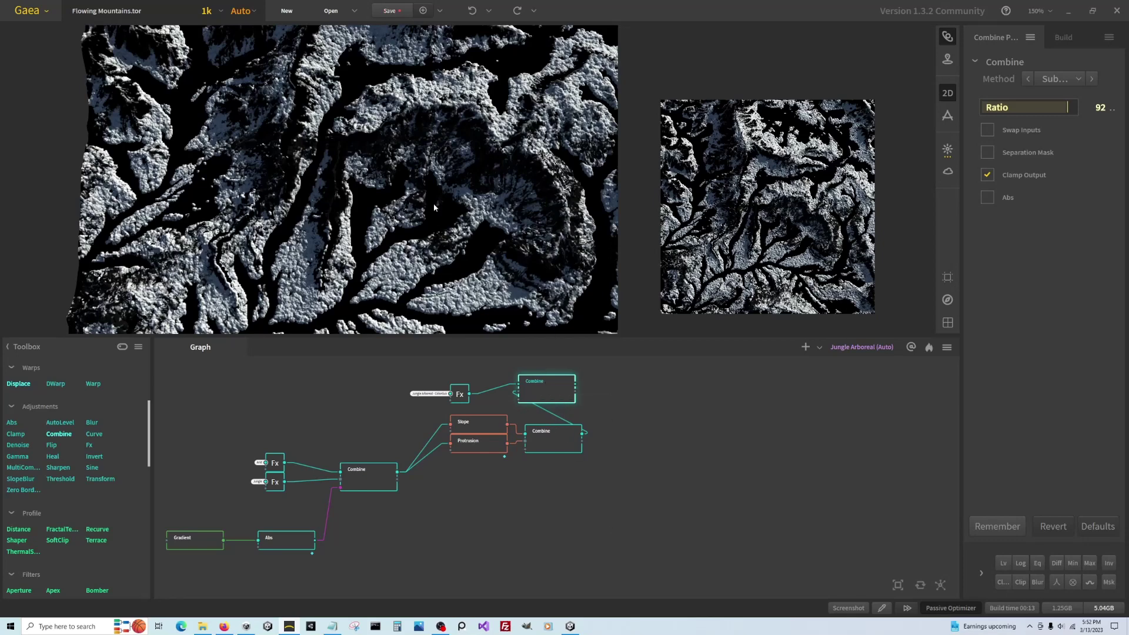
# Add a Soil node fed by the Arid and Jungle terrain Combine, and an Invert node fed by Soil.
pyautogui.click(560, 448)
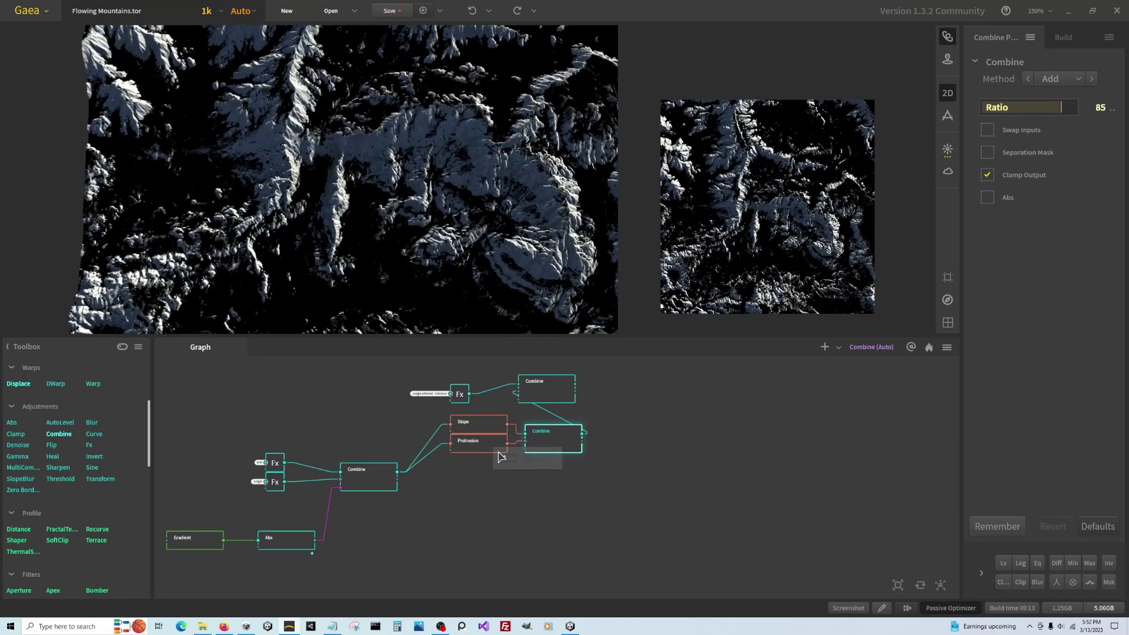
pyautogui.moveTo(398, 472); pyautogui.dragTo(478, 476)
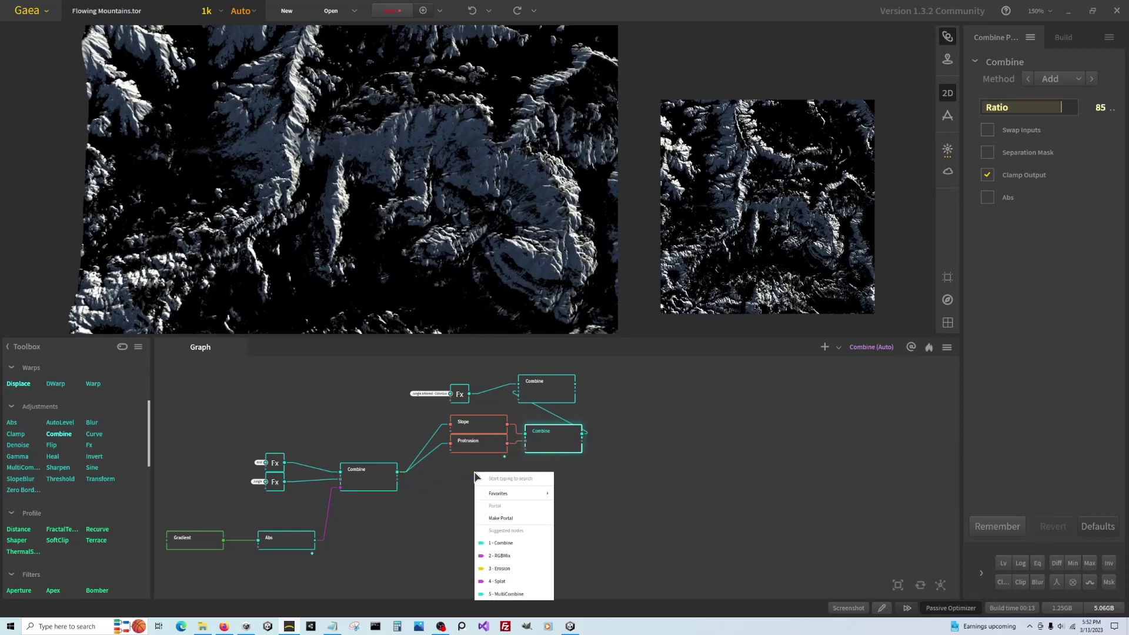
pyautogui.write('soil')
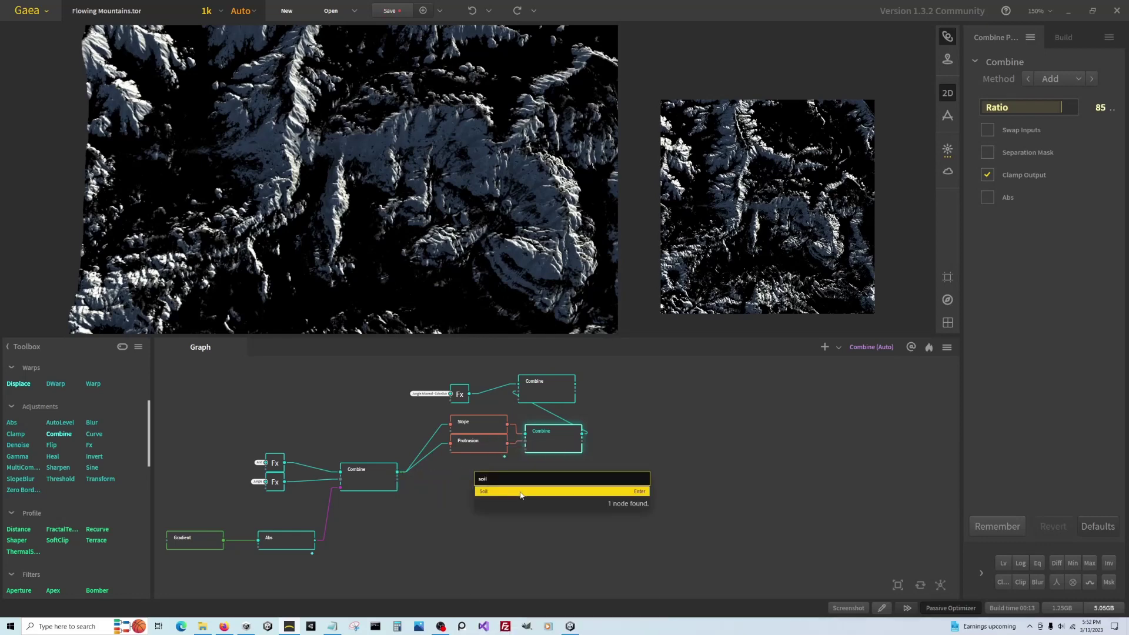
pyautogui.click(508, 491)
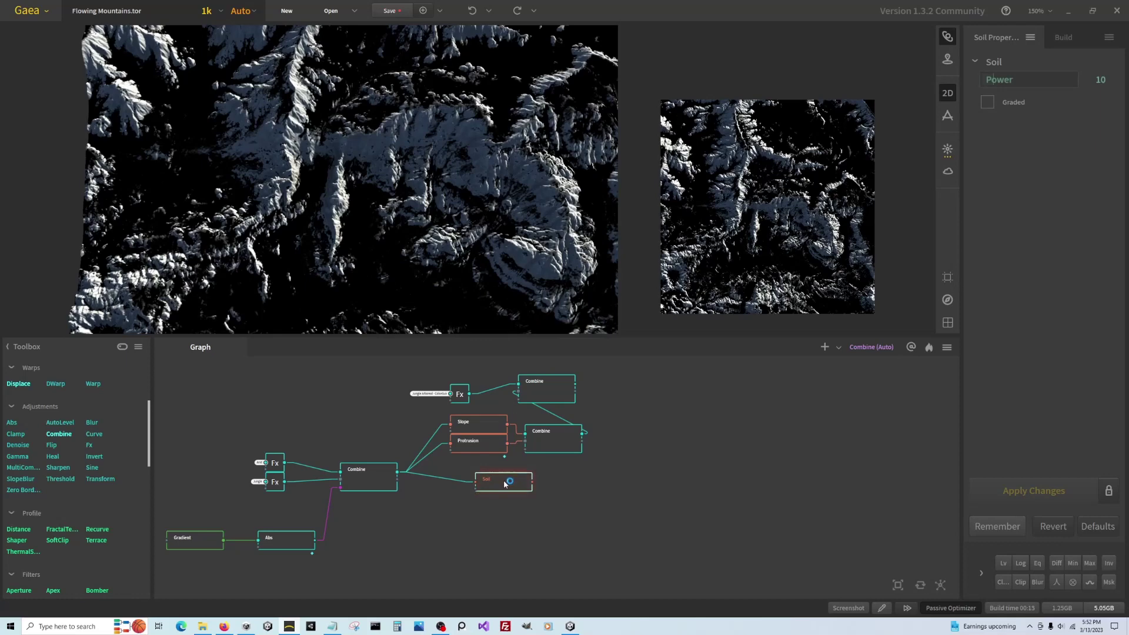
pyautogui.moveTo(507, 483); pyautogui.dragTo(560, 491)
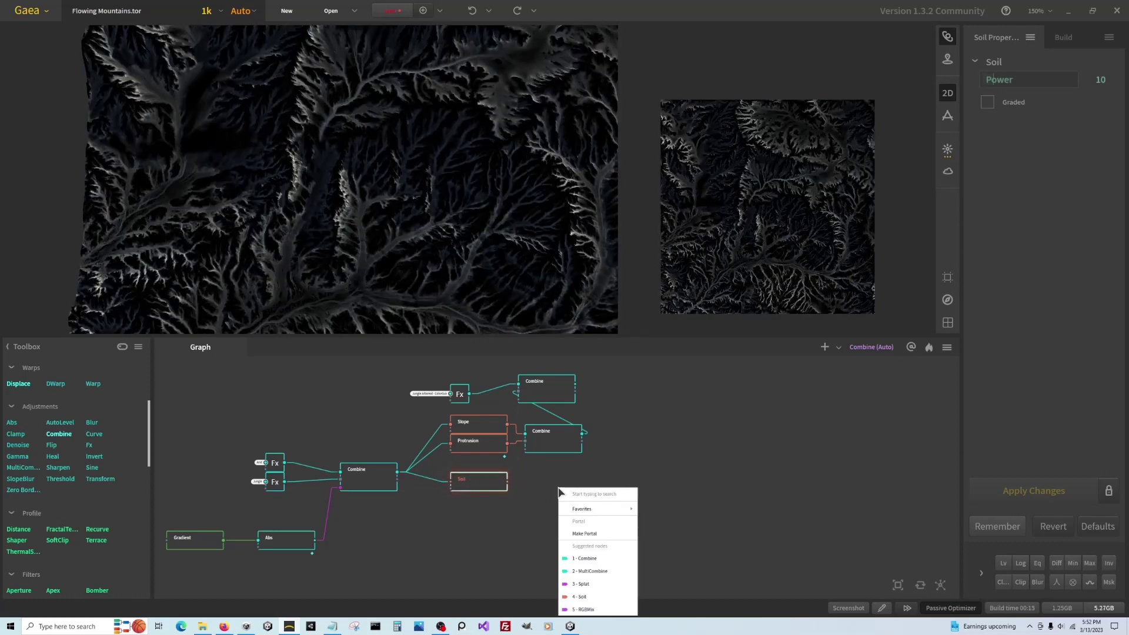
pyautogui.write('inver')
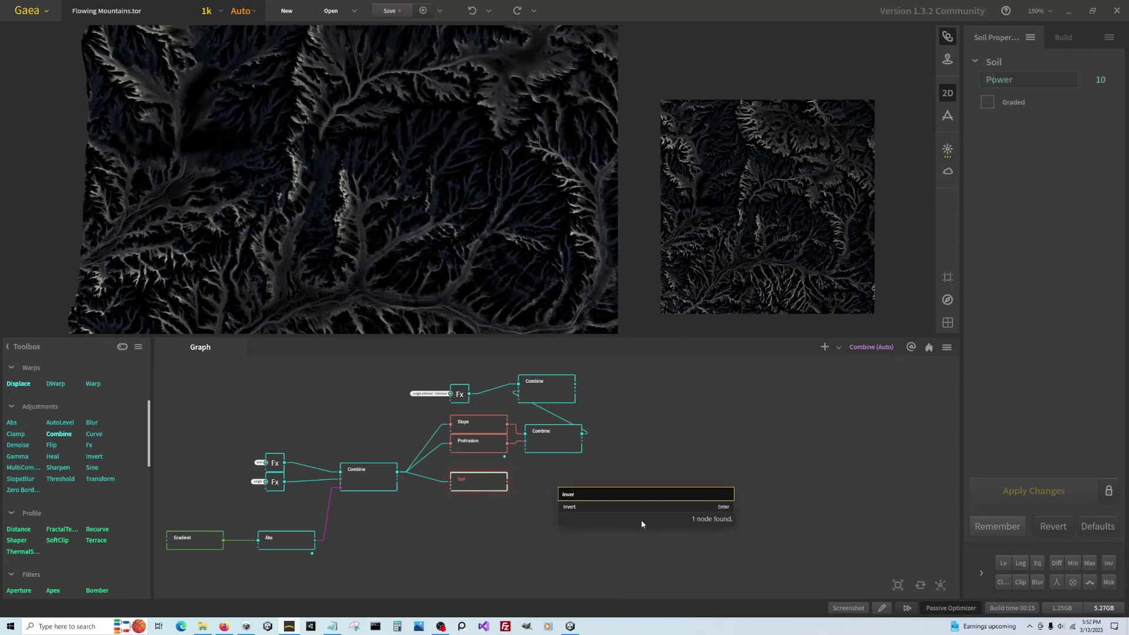
pyautogui.click(577, 505)
# Place Invert directly beneath Soil and merge both in a Combine node using Add with a Ratio of 80.
pyautogui.moveTo(586, 501); pyautogui.dragTo(508, 501)
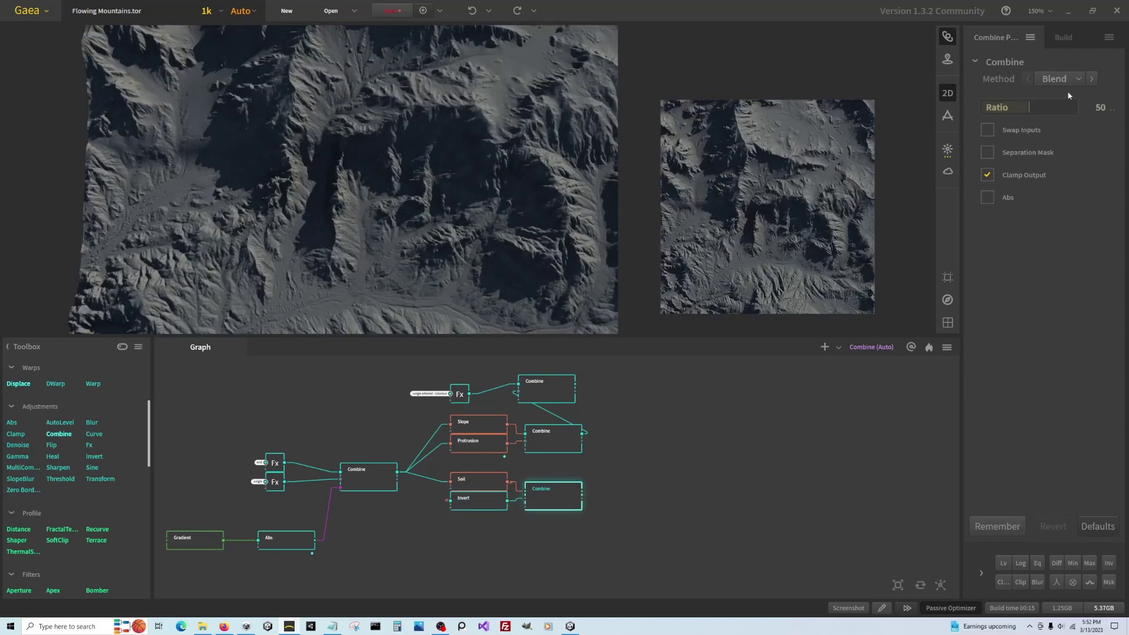
pyautogui.click(1058, 79)
pyautogui.click(1057, 121)
pyautogui.click(1058, 109)
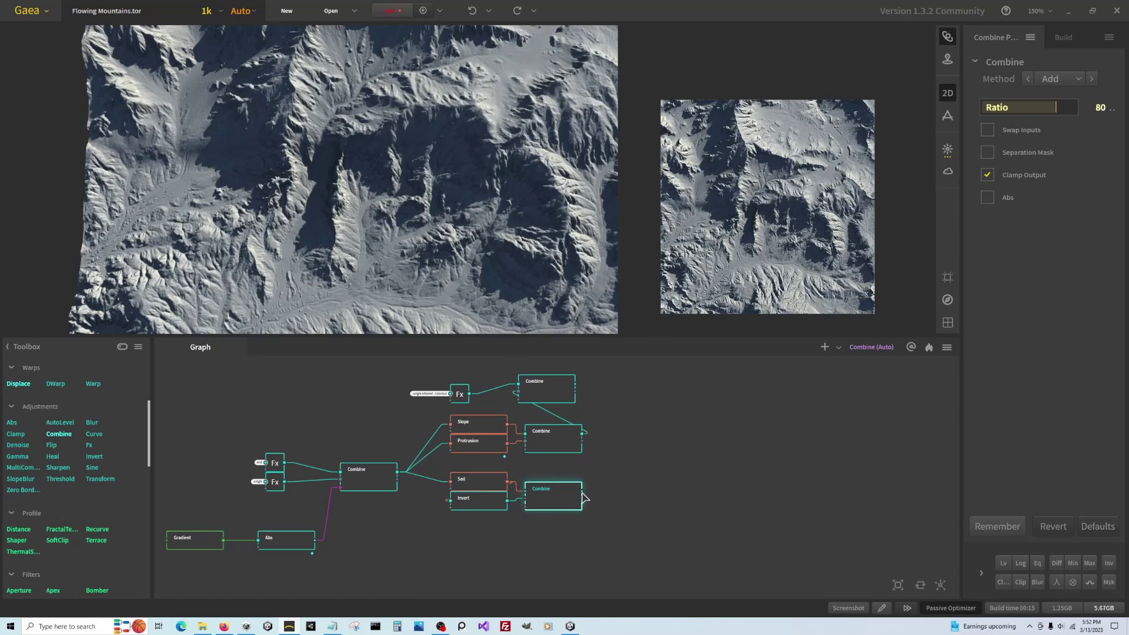
# Add a MultiCombine node fed by the Soil and Invert Combine, with the Subtract method and a Ratio of 99.
pyautogui.moveTo(582, 490); pyautogui.dragTo(625, 466)
pyautogui.write('mul')
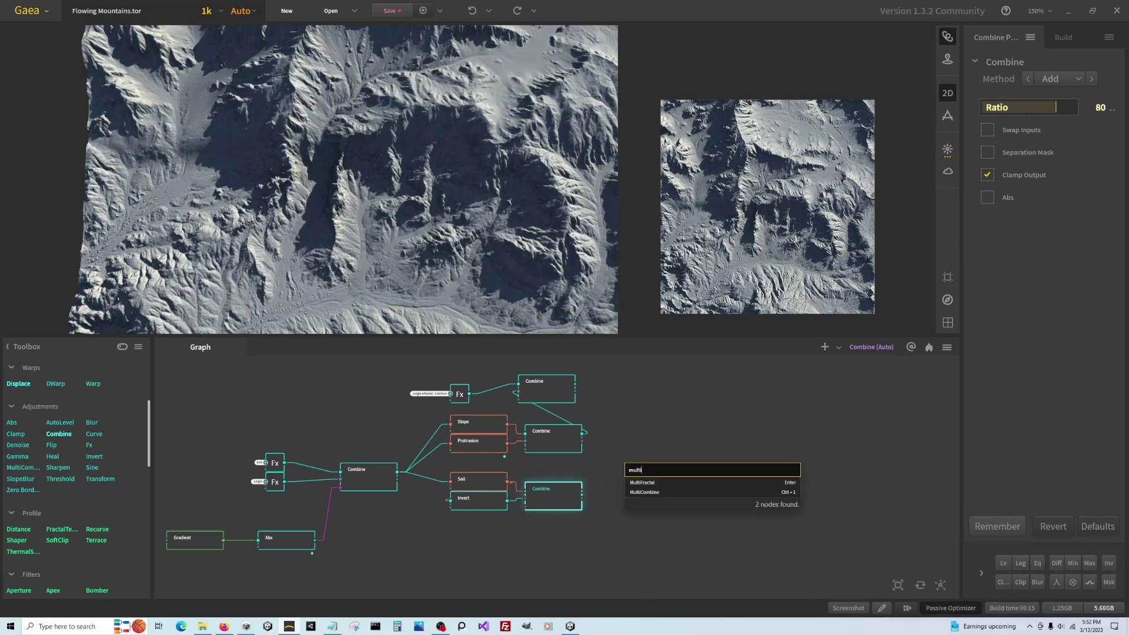
pyautogui.write('ti')
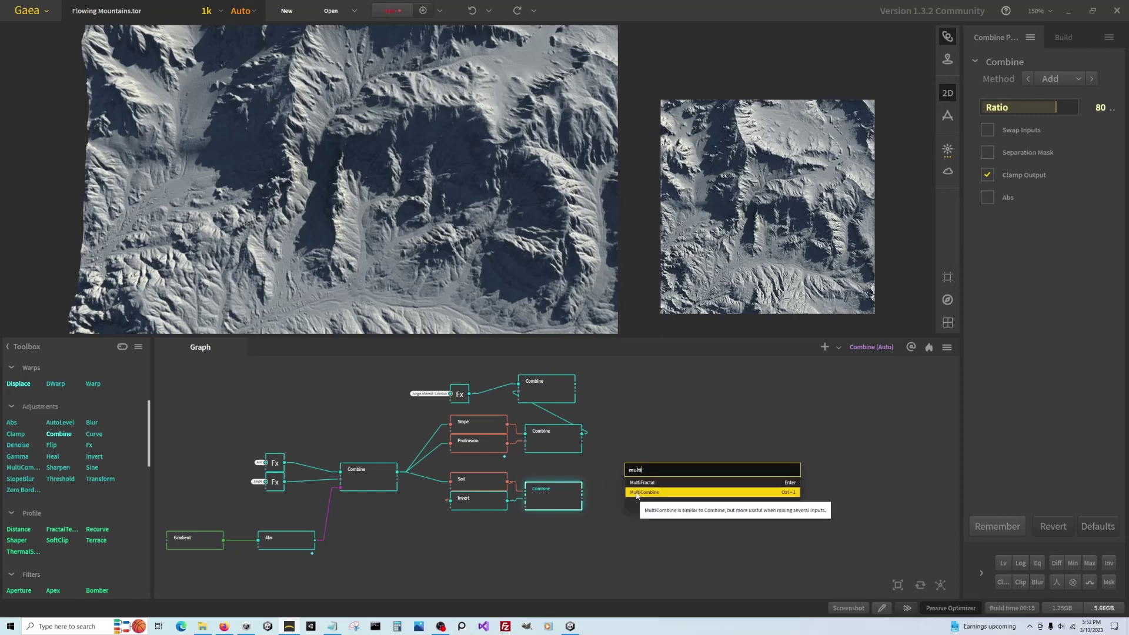
pyautogui.click(637, 494)
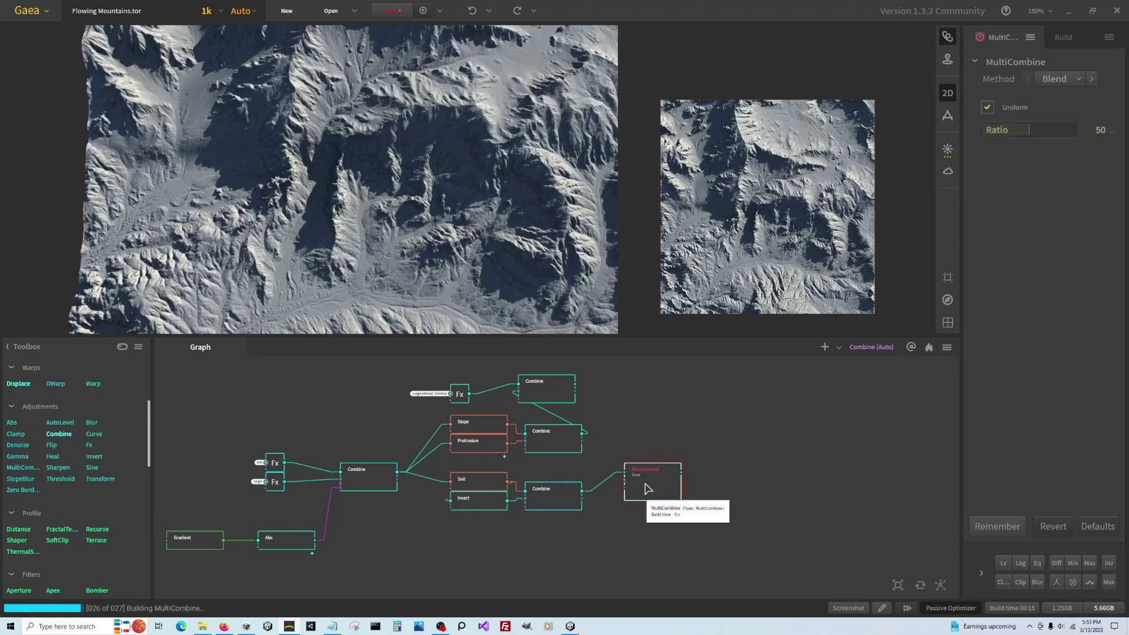
pyautogui.click(1074, 80)
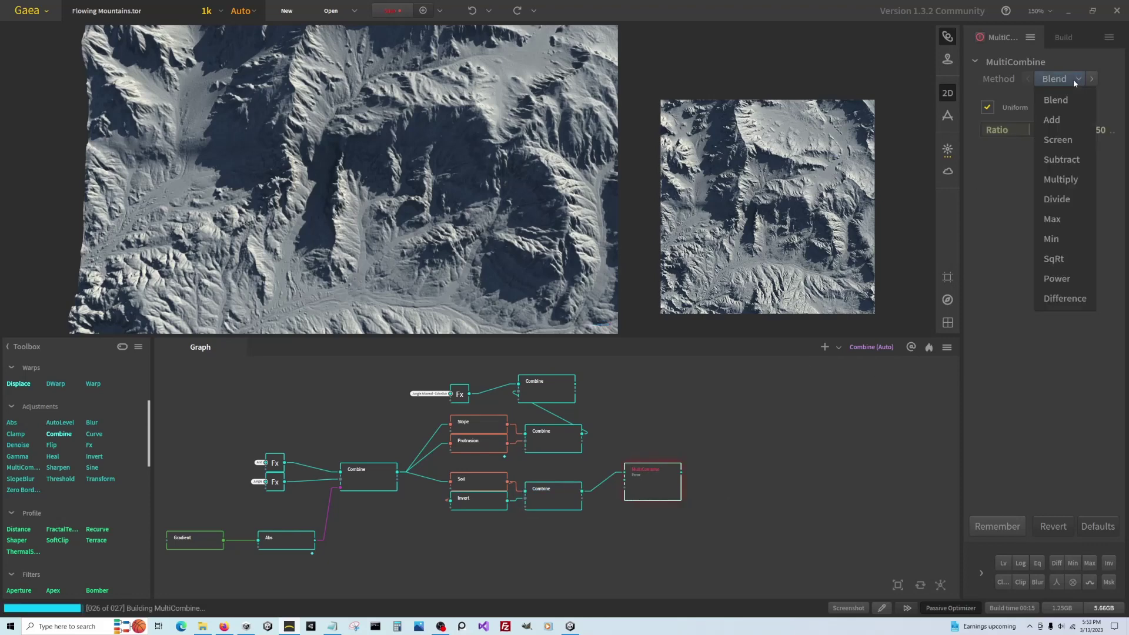
pyautogui.click(1061, 159)
pyautogui.moveTo(1029, 131); pyautogui.dragTo(1085, 131)
# Connect the Slope/Protrusion Combine and the Jungle Arboreal Combine to the MultiCombine inputs, and give MultiCombine a Blur modifier.
pyautogui.moveTo(582, 436); pyautogui.dragTo(624, 477)
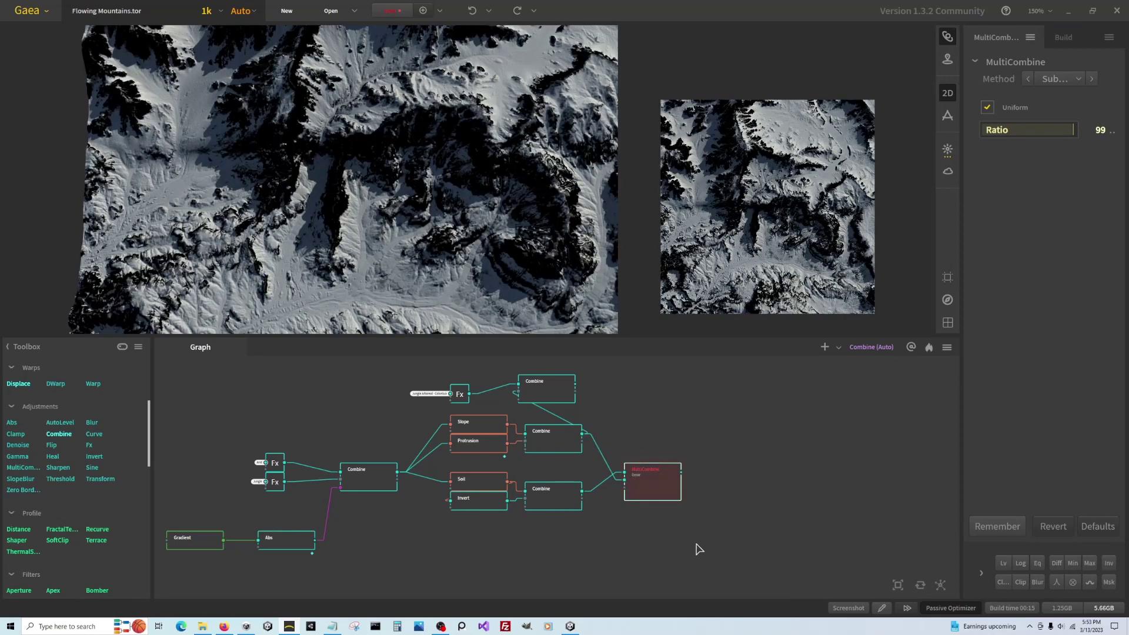
pyautogui.moveTo(575, 383); pyautogui.dragTo(625, 494)
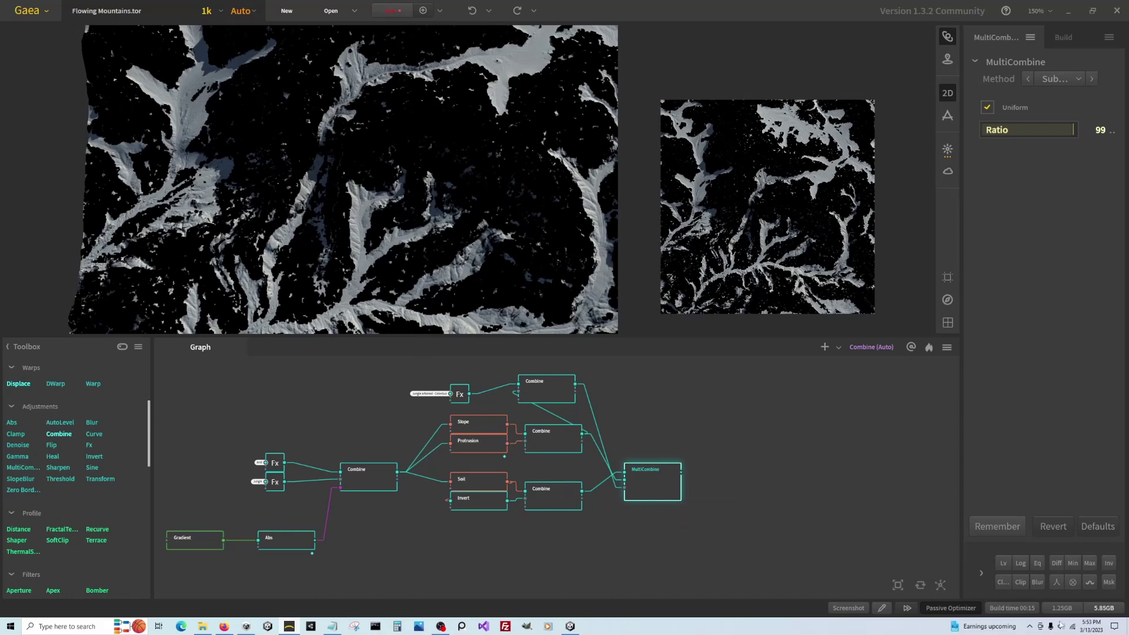
pyautogui.click(1032, 587)
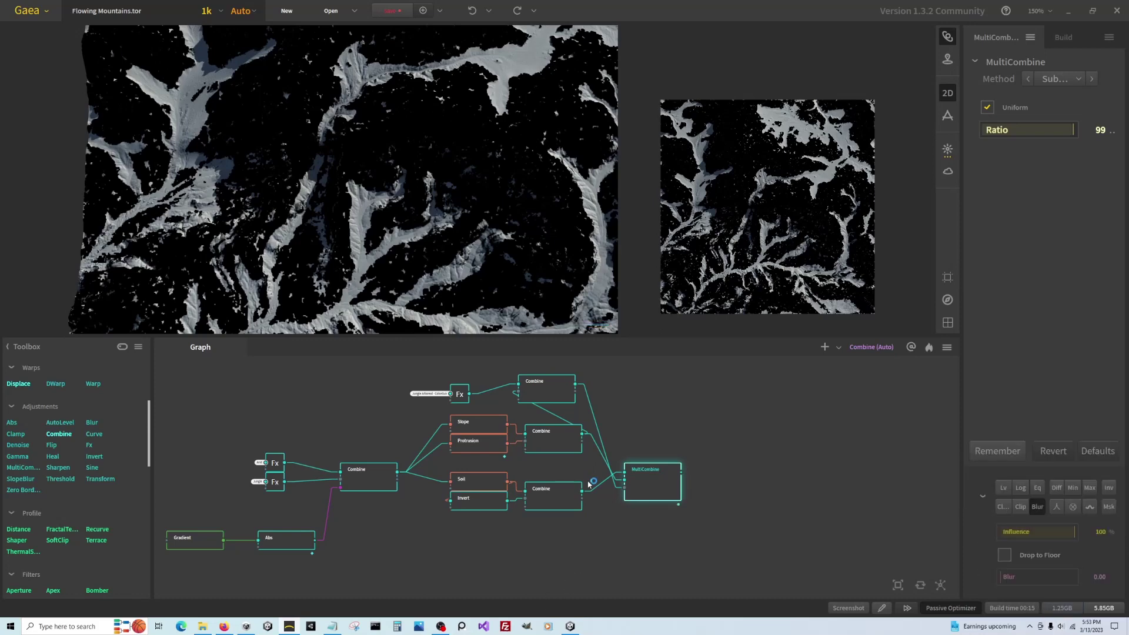
# Give the Jungle Arboreal Combine a Blur modifier and inspect its mask up close in the viewport.
pyautogui.click(541, 400)
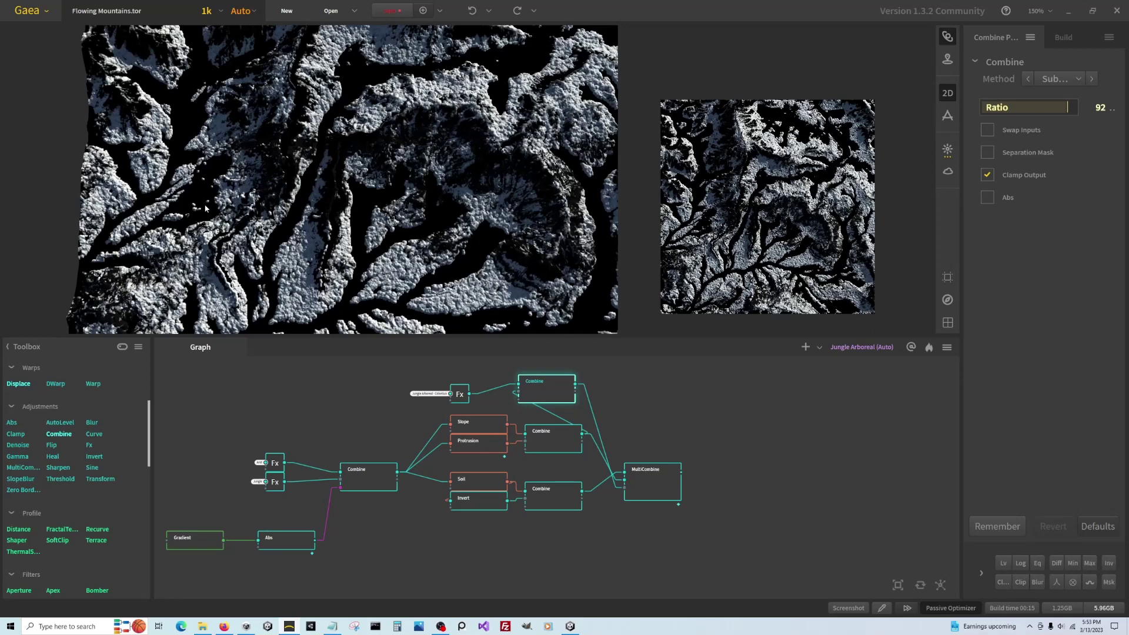
pyautogui.scroll(5, 202, 192)
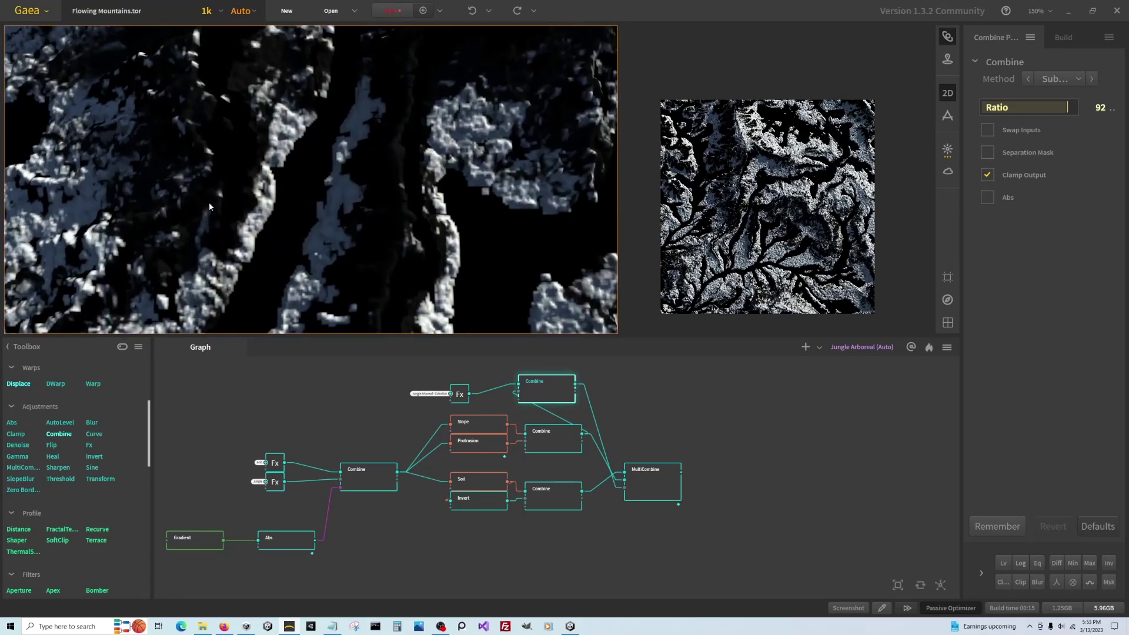
pyautogui.moveTo(267, 221); pyautogui.dragTo(271, 224, button='middle')
pyautogui.moveTo(145, 200); pyautogui.dragTo(261, 178, button='middle')
pyautogui.scroll(2, 259, 180)
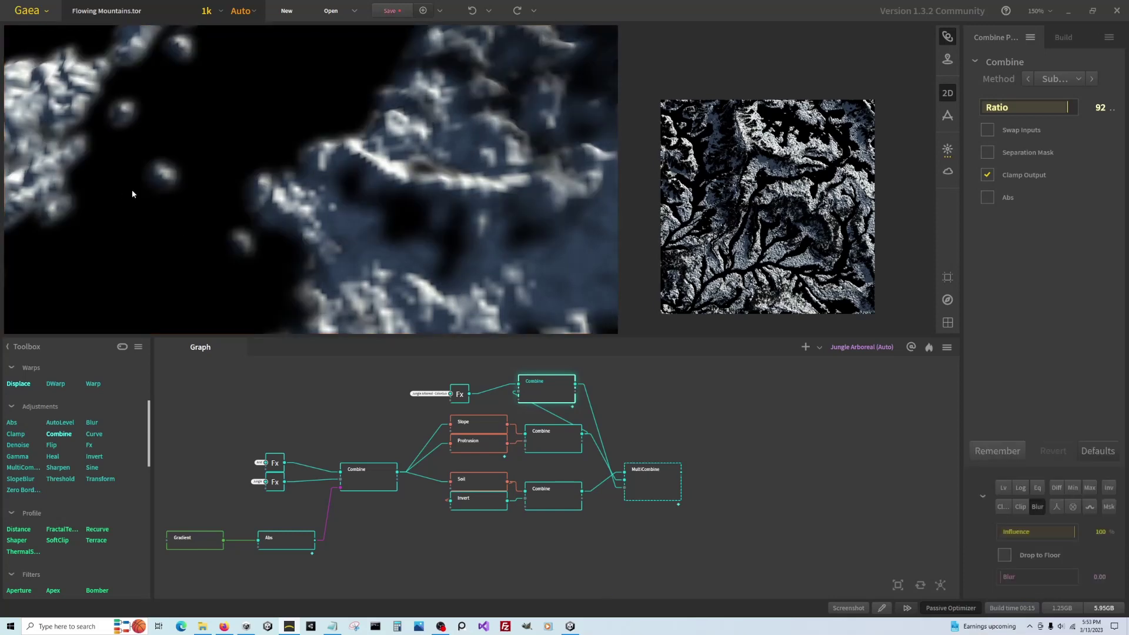
pyautogui.scroll(-5, 326, 183)
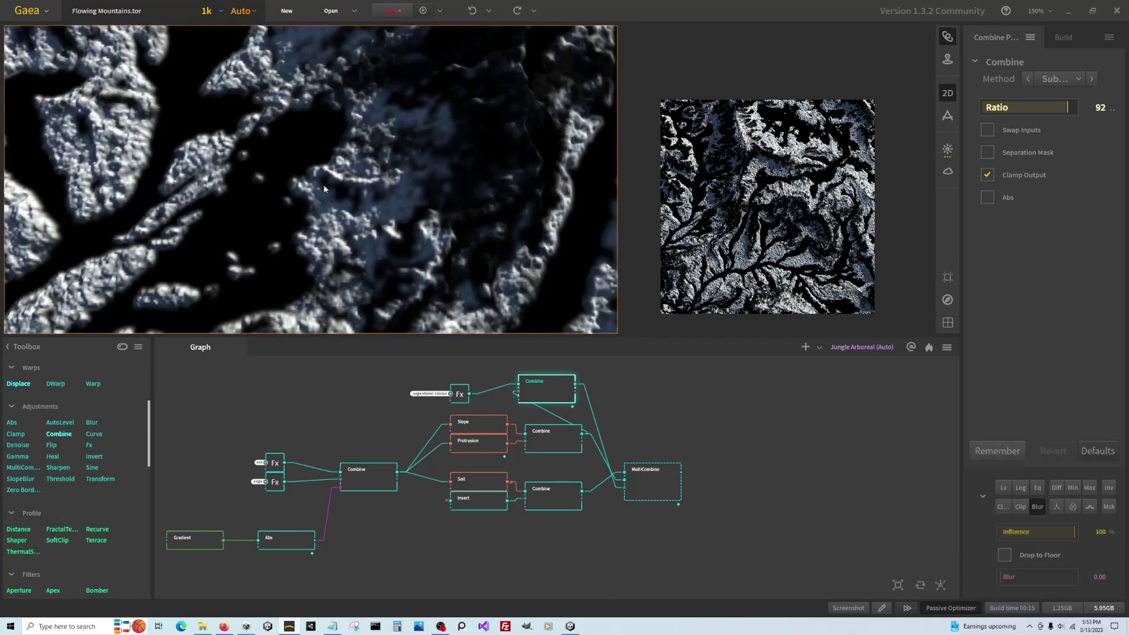
pyautogui.scroll(-4, 323, 192)
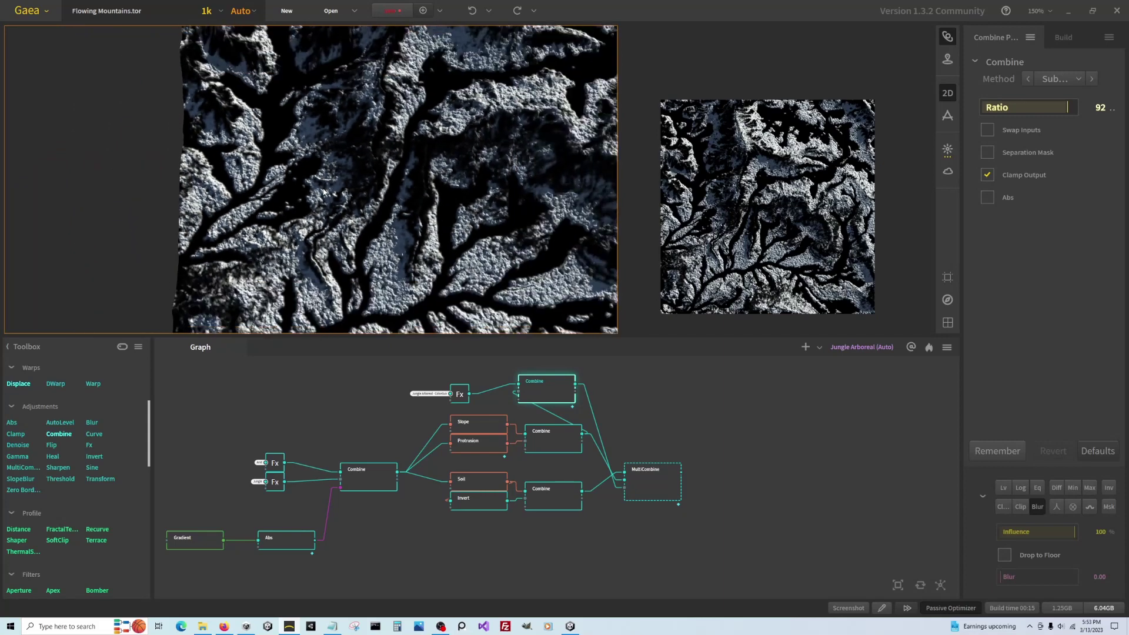
pyautogui.moveTo(322, 192); pyautogui.dragTo(268, 160, button='middle')
# Add an RGBMix node fed, in order, by the Jungle Arboreal Combine, the Slope/Protrusion Combine and the MultiCombine.
pyautogui.moveTo(662, 494); pyautogui.dragTo(656, 513)
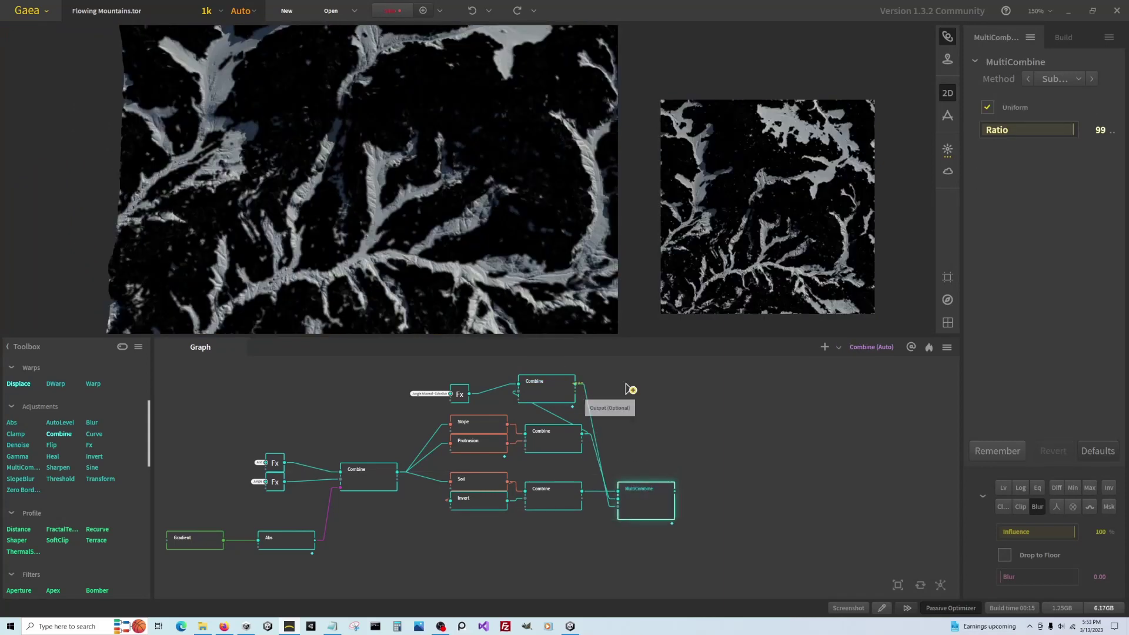
pyautogui.moveTo(575, 384); pyautogui.dragTo(695, 391)
pyautogui.write('rgb')
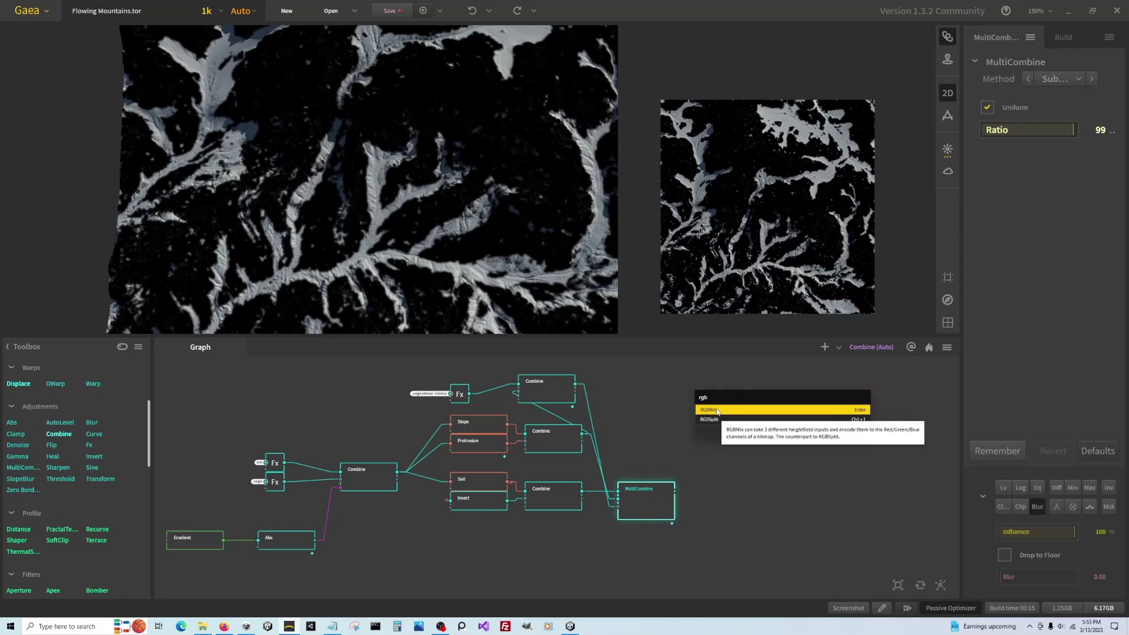
pyautogui.click(718, 410)
pyautogui.moveTo(727, 408); pyautogui.dragTo(773, 423)
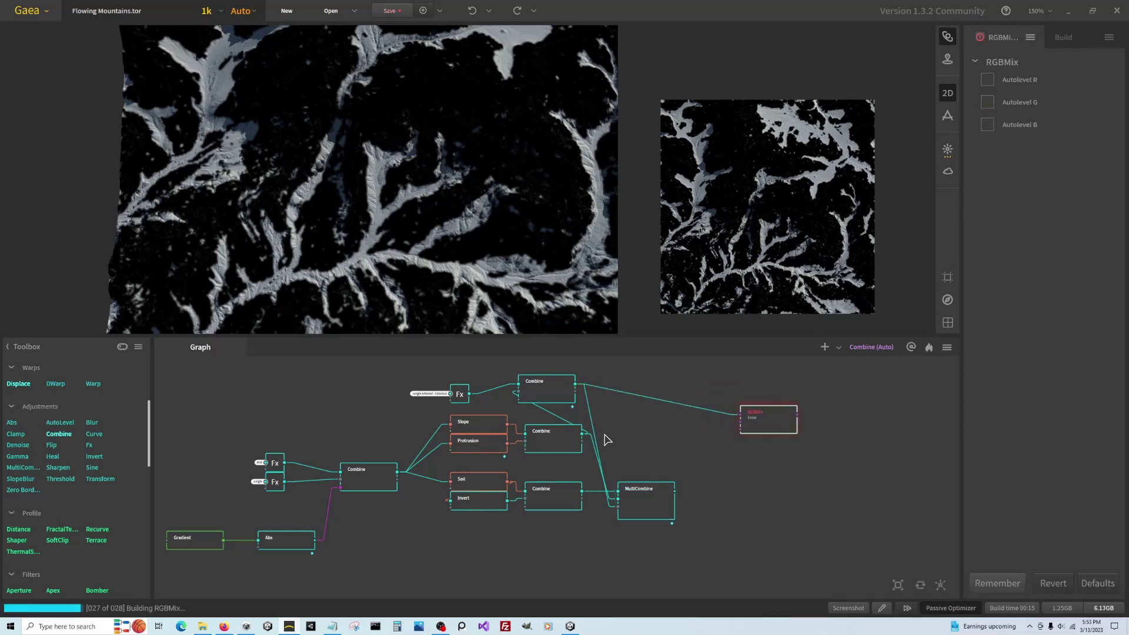
pyautogui.moveTo(584, 437); pyautogui.dragTo(741, 421)
pyautogui.moveTo(676, 496); pyautogui.dragTo(742, 429)
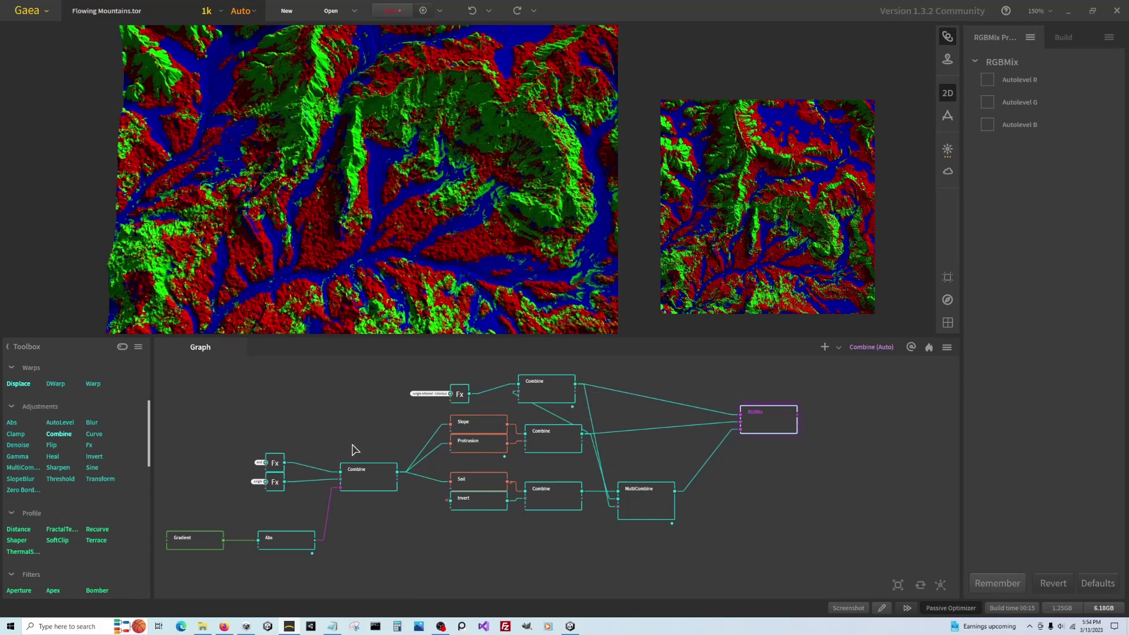
# Move the whole mask network, from the Jungle Arboreal Fx to RGBMix, higher in the graph and paste a copy beneath it.
pyautogui.scroll(-2, 376, 422)
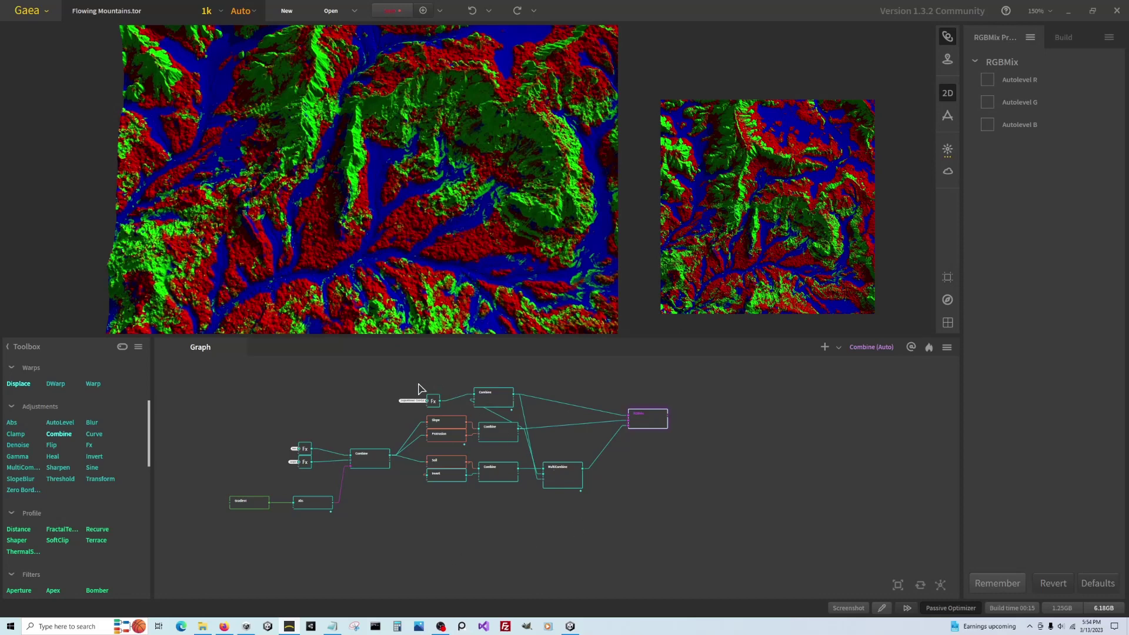
pyautogui.scroll(-2, 355, 550)
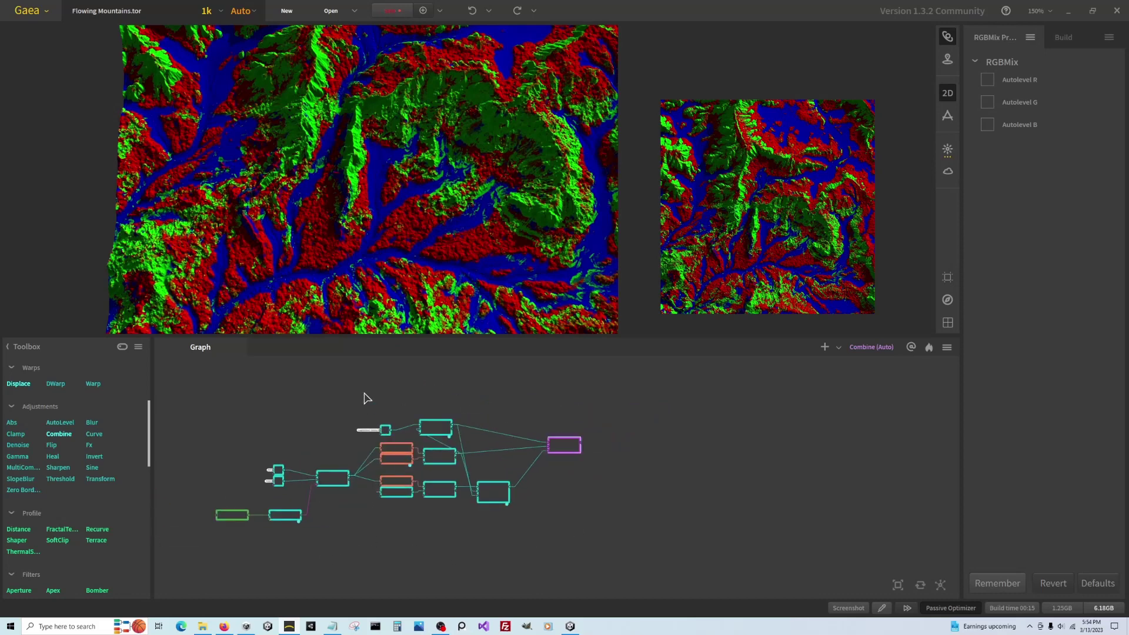
pyautogui.moveTo(365, 399); pyautogui.dragTo(623, 565)
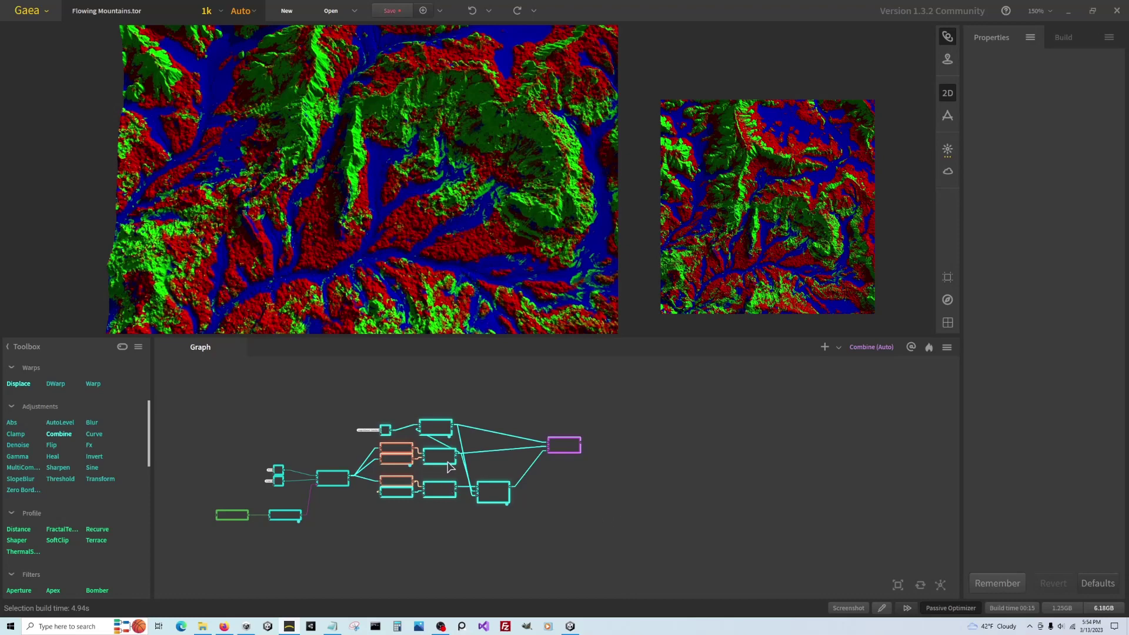
pyautogui.moveTo(442, 445); pyautogui.dragTo(441, 352)
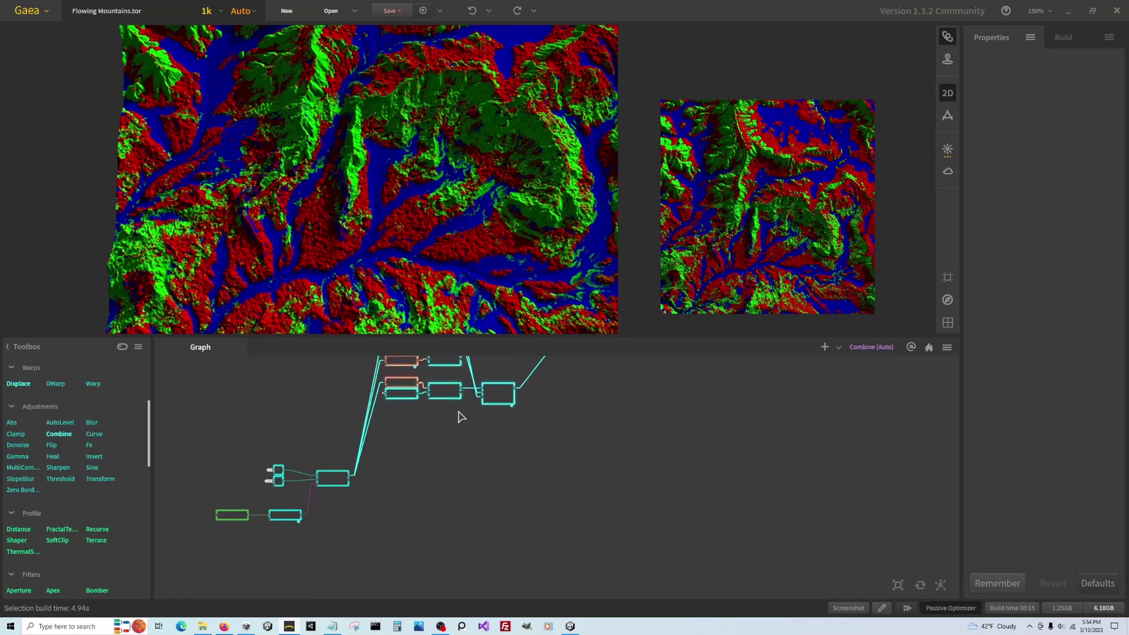
pyautogui.click(461, 456)
pyautogui.hotkey('ctrl', 'v')
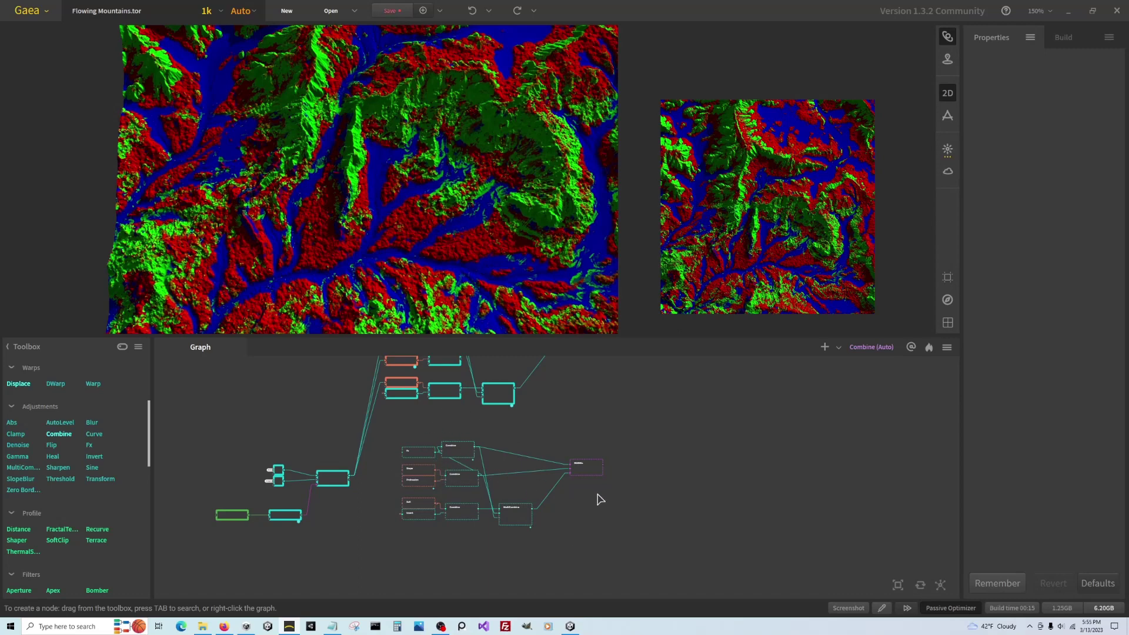
# Move the pasted mask network as a group closer to the Arid/Jungle terrain Combine.
pyautogui.scroll(-1, 627, 472)
pyautogui.scroll(2, 454, 521)
pyautogui.scroll(2, 454, 526)
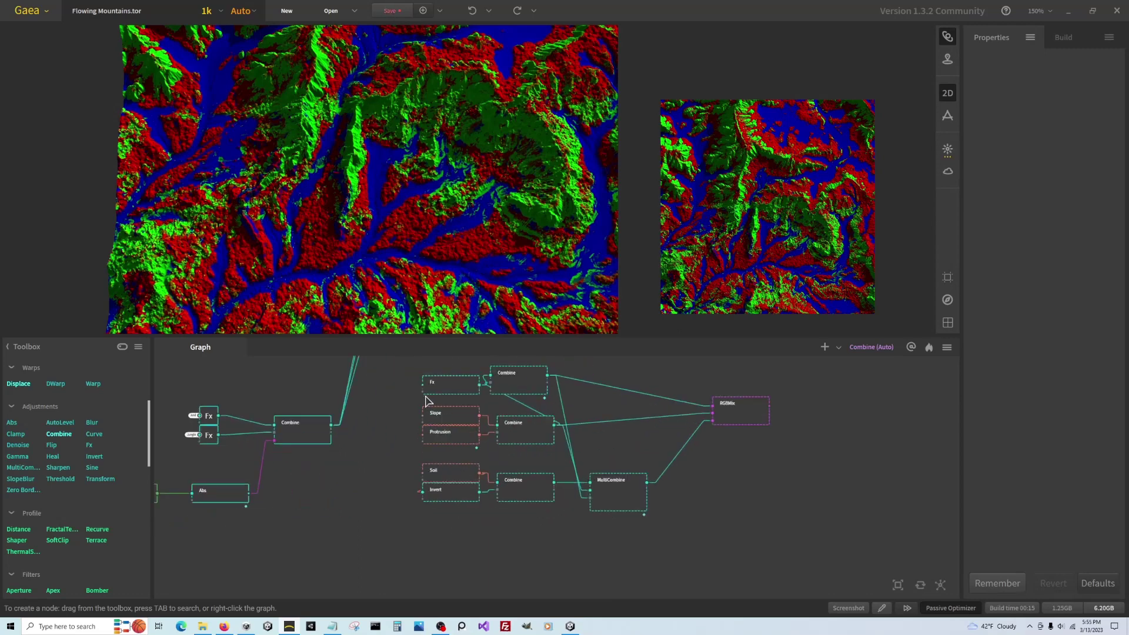
pyautogui.moveTo(412, 374); pyautogui.dragTo(739, 522)
pyautogui.moveTo(728, 404); pyautogui.dragTo(698, 423)
pyautogui.click(358, 504)
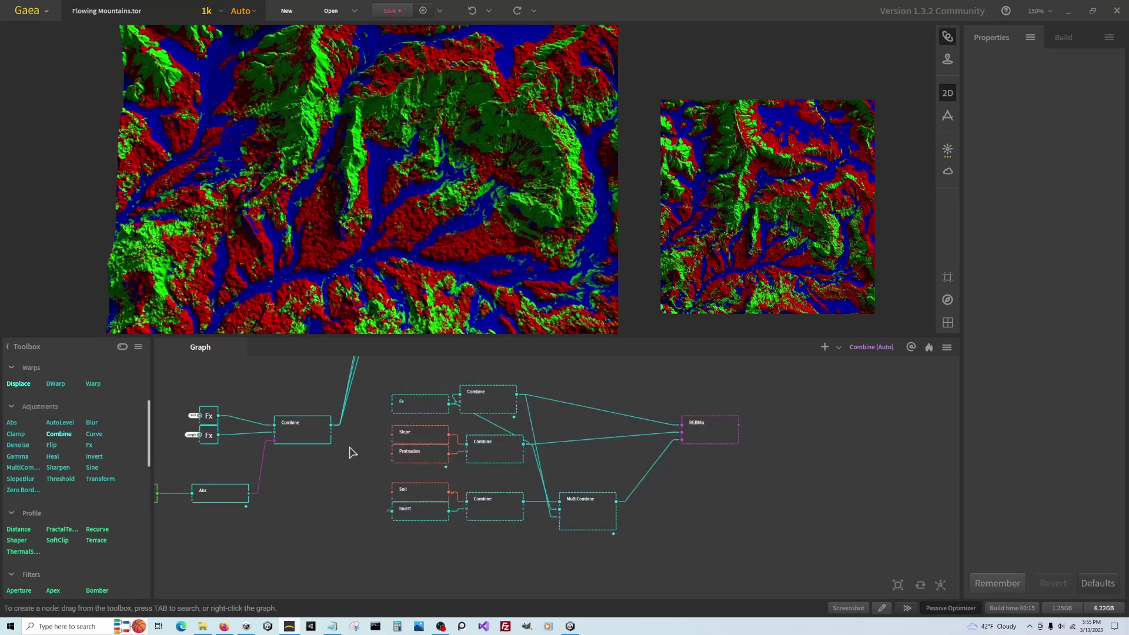
# Feed the copied Fx from the Arid Arboreal - ColorGuide portal, and the copied Slope, Protrusion and Soil from the terrain Combine.
pyautogui.click(420, 402)
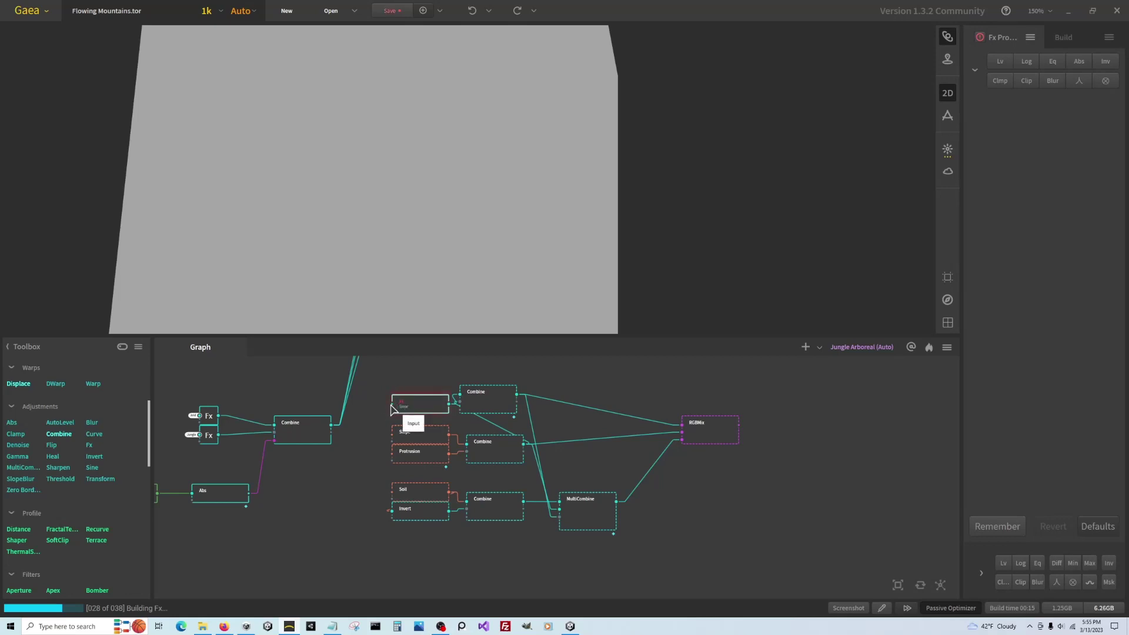
pyautogui.rightClick(252, 388)
pyautogui.moveTo(305, 423)
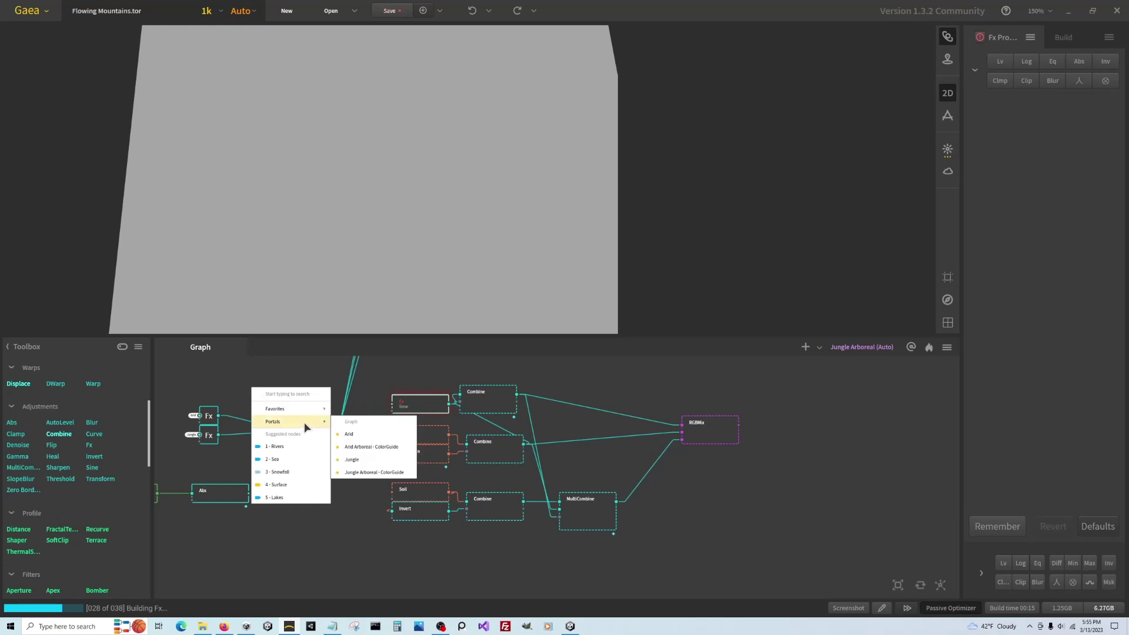
pyautogui.click(366, 447)
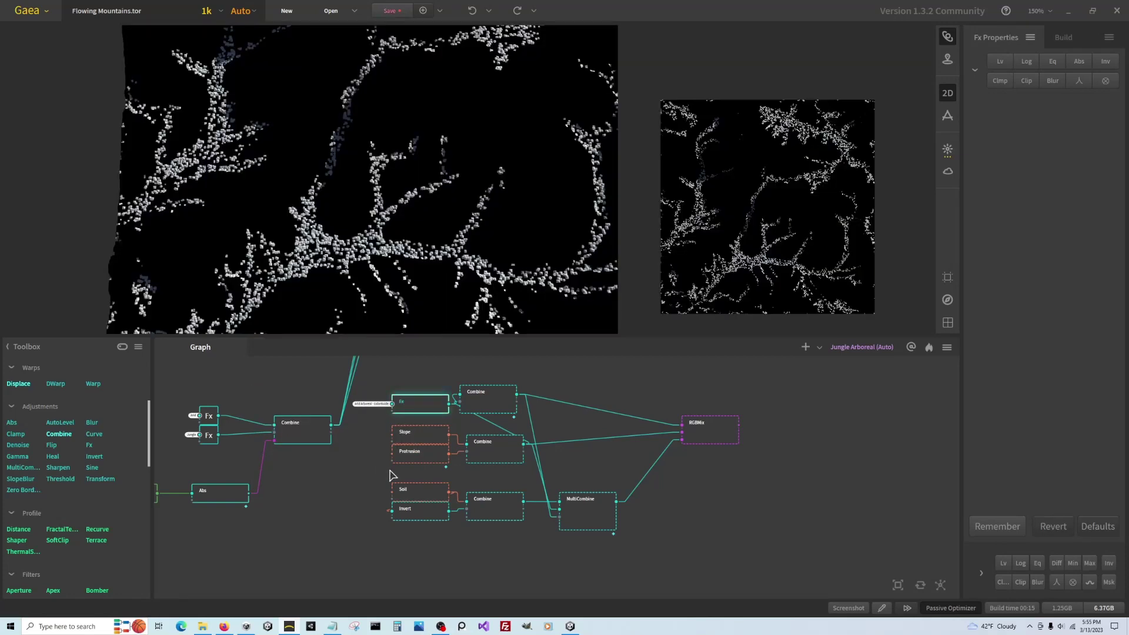
pyautogui.moveTo(331, 425); pyautogui.dragTo(392, 454)
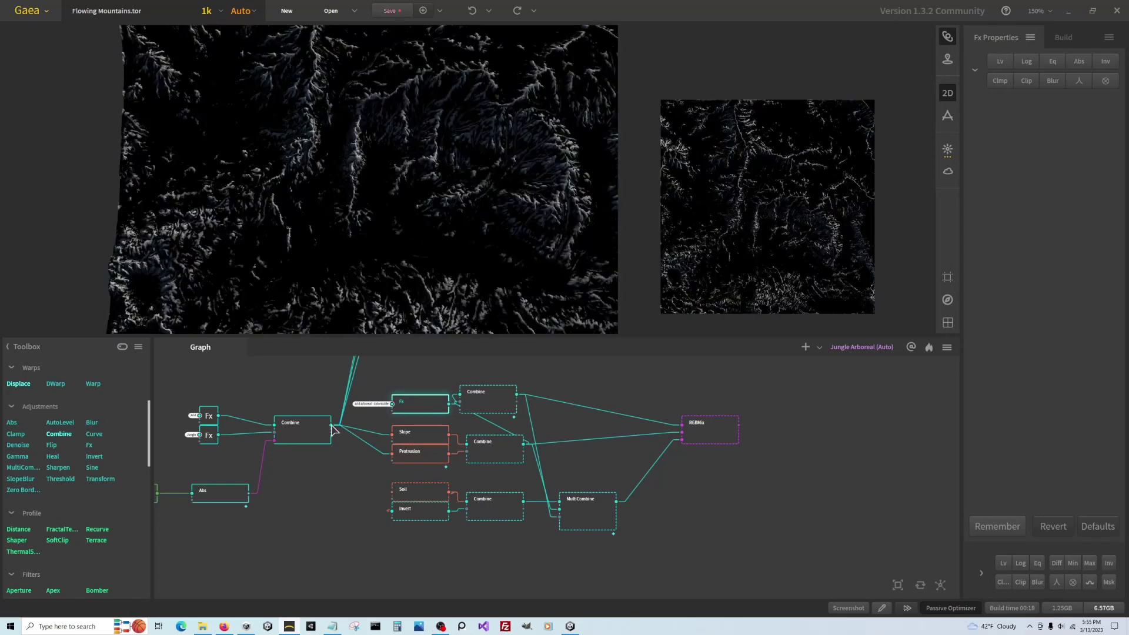
pyautogui.moveTo(332, 426); pyautogui.dragTo(393, 494)
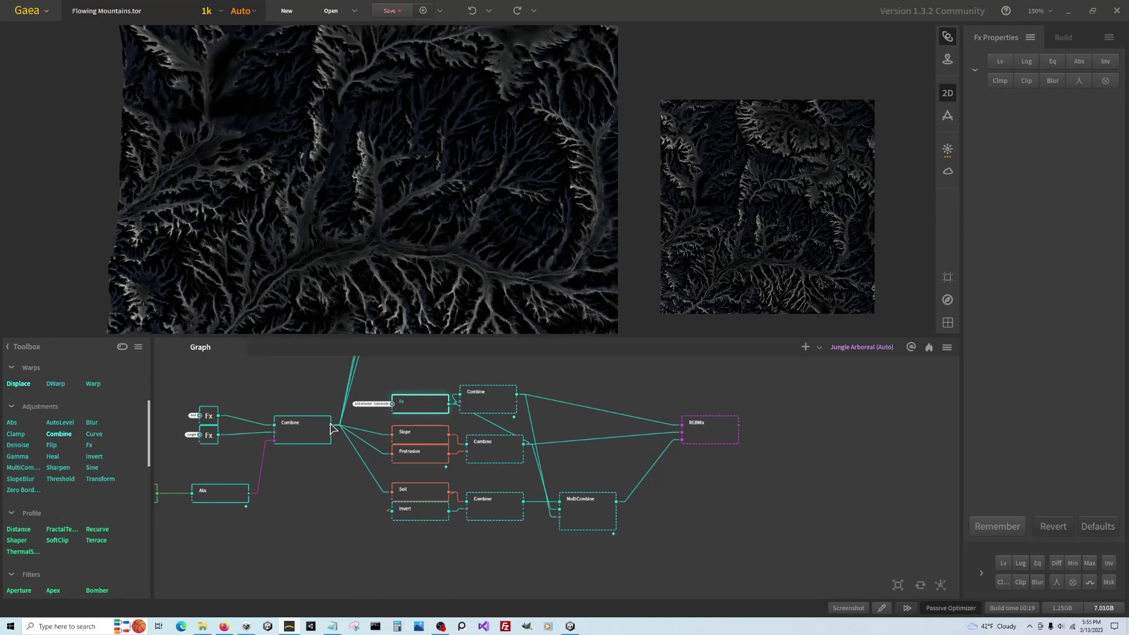
pyautogui.moveTo(332, 425); pyautogui.dragTo(392, 521)
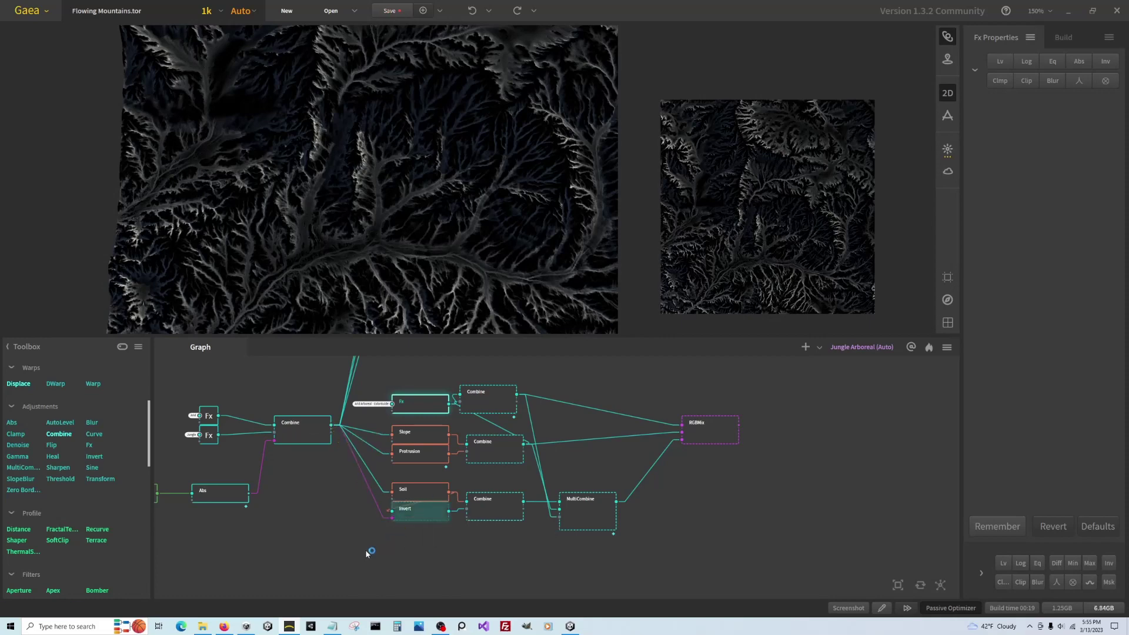
pyautogui.click(488, 509)
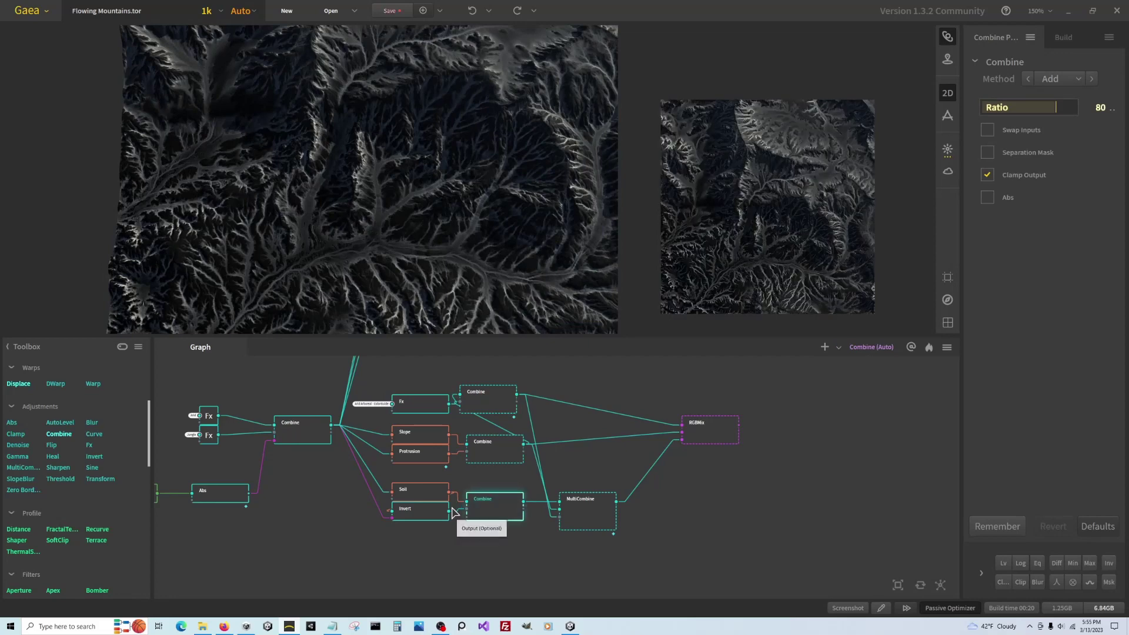
pyautogui.click(354, 456)
pyautogui.press('Delete')
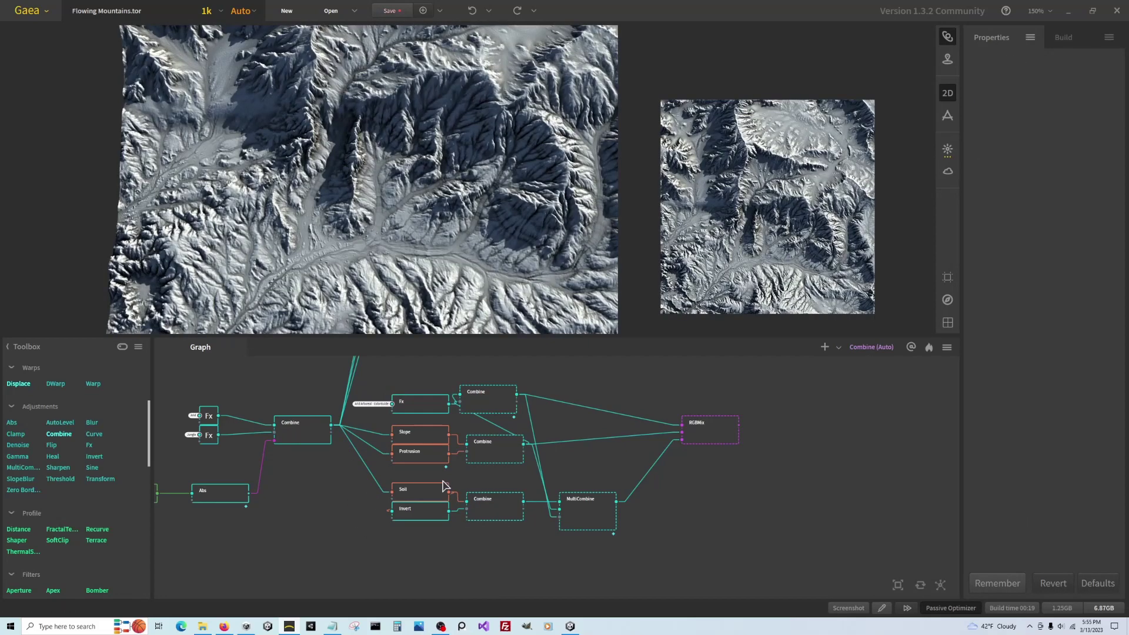
# Preview the Arid RGBMix and compare it with the Jungle RGBMix in the viewport.
pyautogui.scroll(-2, 452, 551)
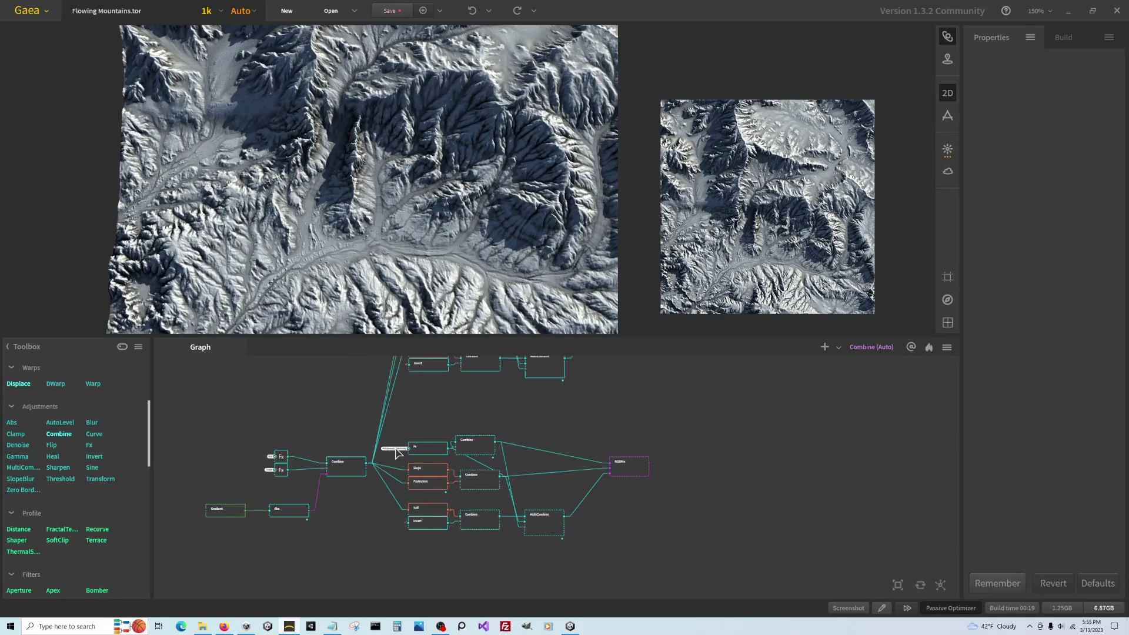
pyautogui.scroll(2, 414, 450)
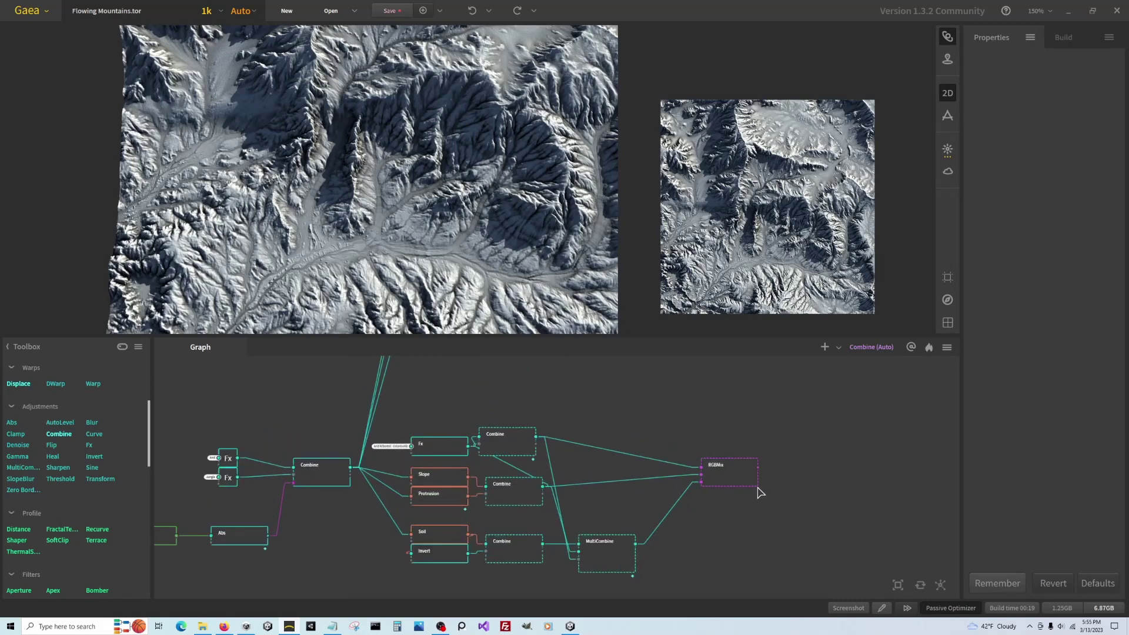
pyautogui.click(737, 477)
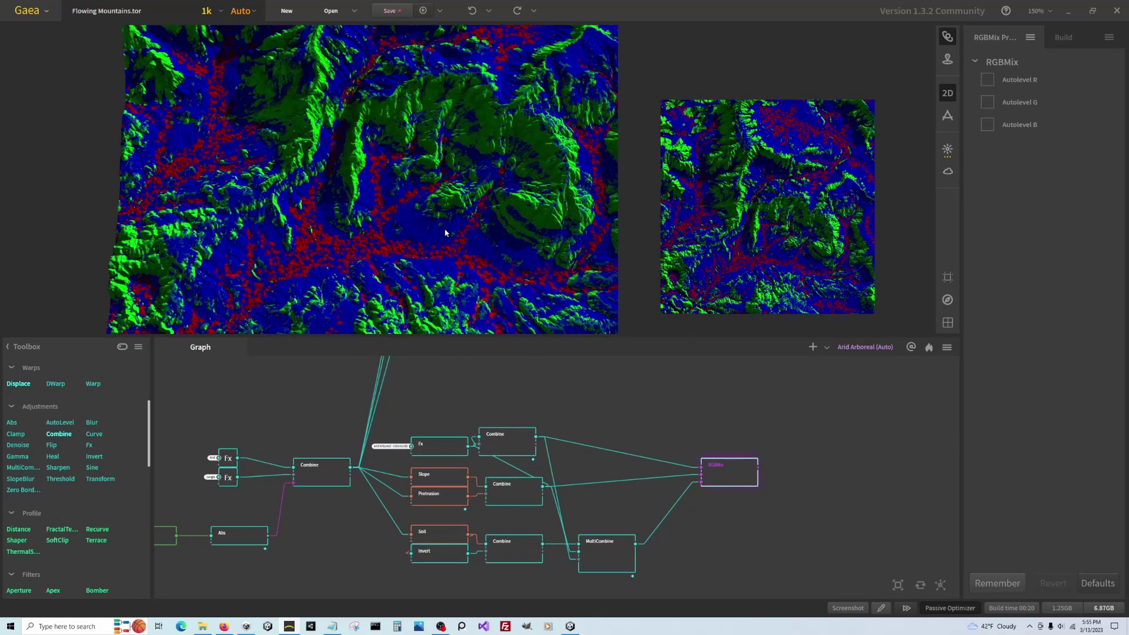
pyautogui.scroll(-3, 359, 534)
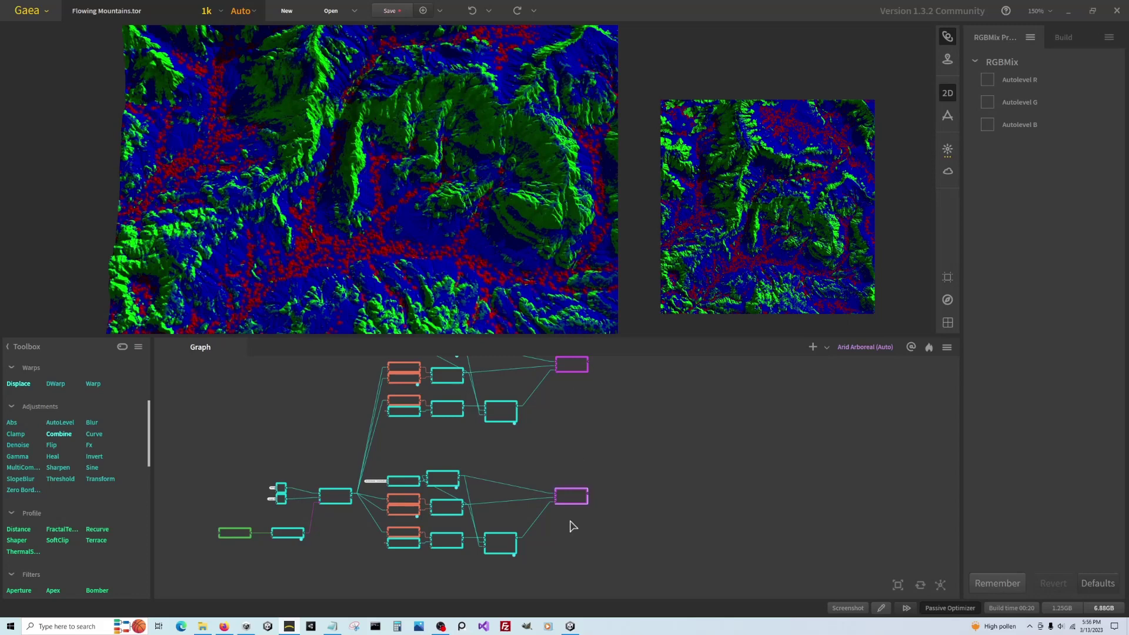
pyautogui.click(577, 367)
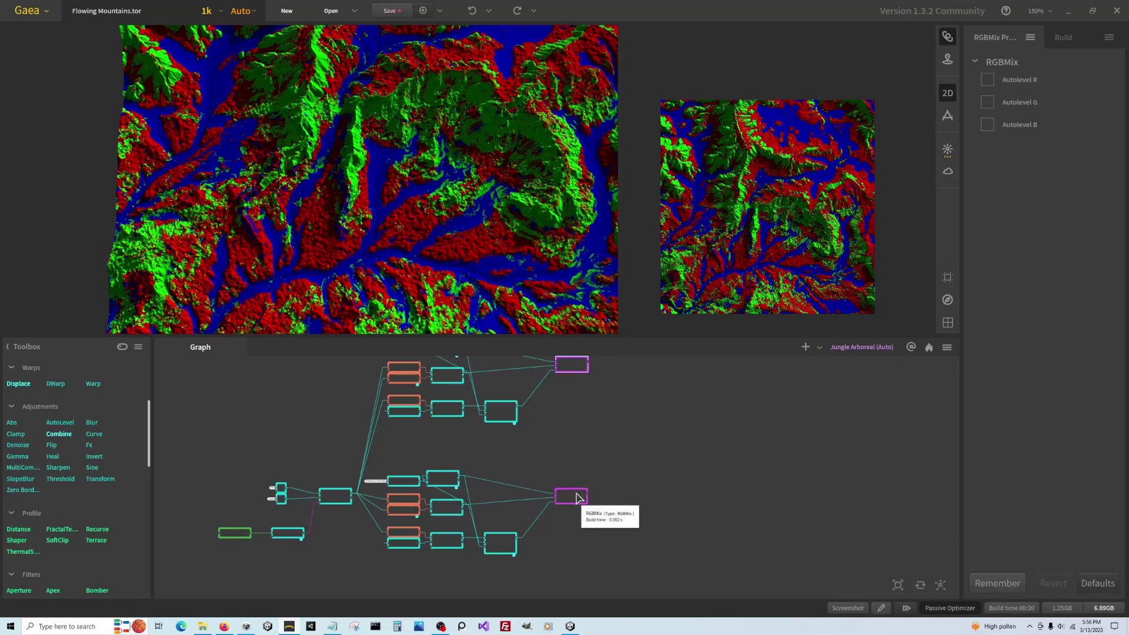
pyautogui.click(578, 495)
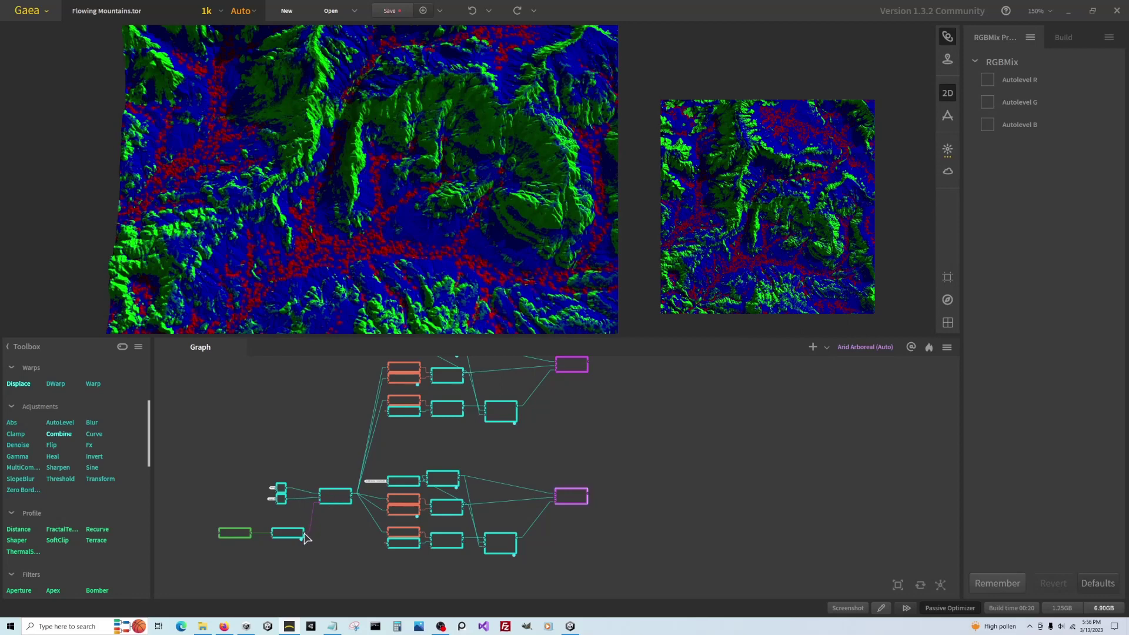
# Move Gradient and Abs beneath the terrain Combine and try masking the Arid Arboreal Fx with Abs.
pyautogui.scroll(5, 294, 534)
pyautogui.scroll(-1, 363, 516)
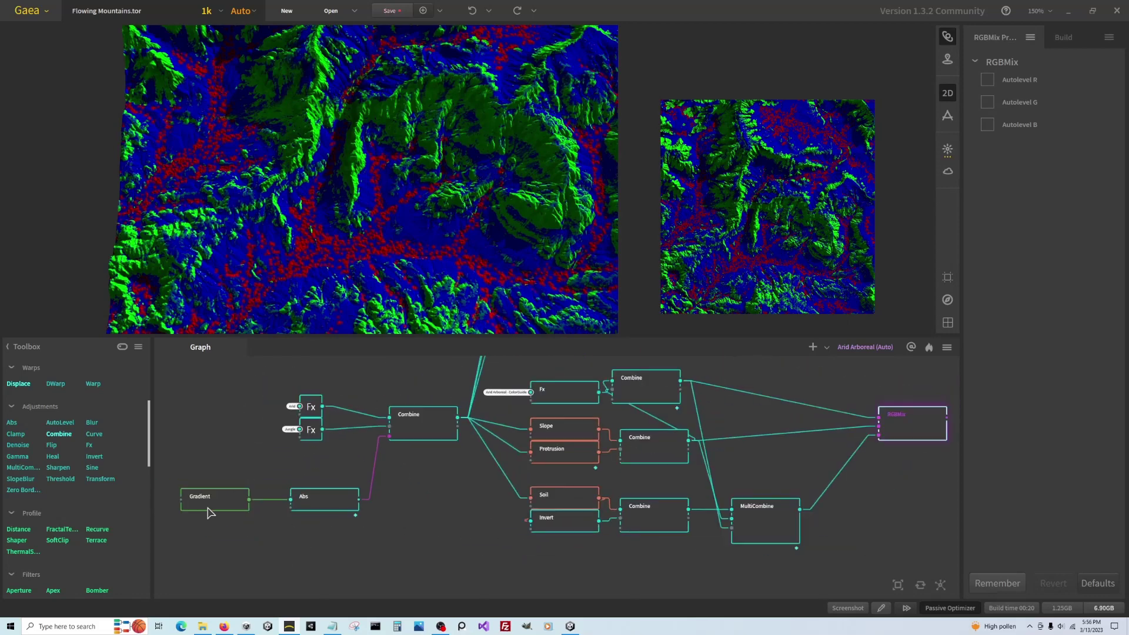
pyautogui.moveTo(222, 525); pyautogui.dragTo(413, 474)
pyautogui.scroll(-3, 250, 521)
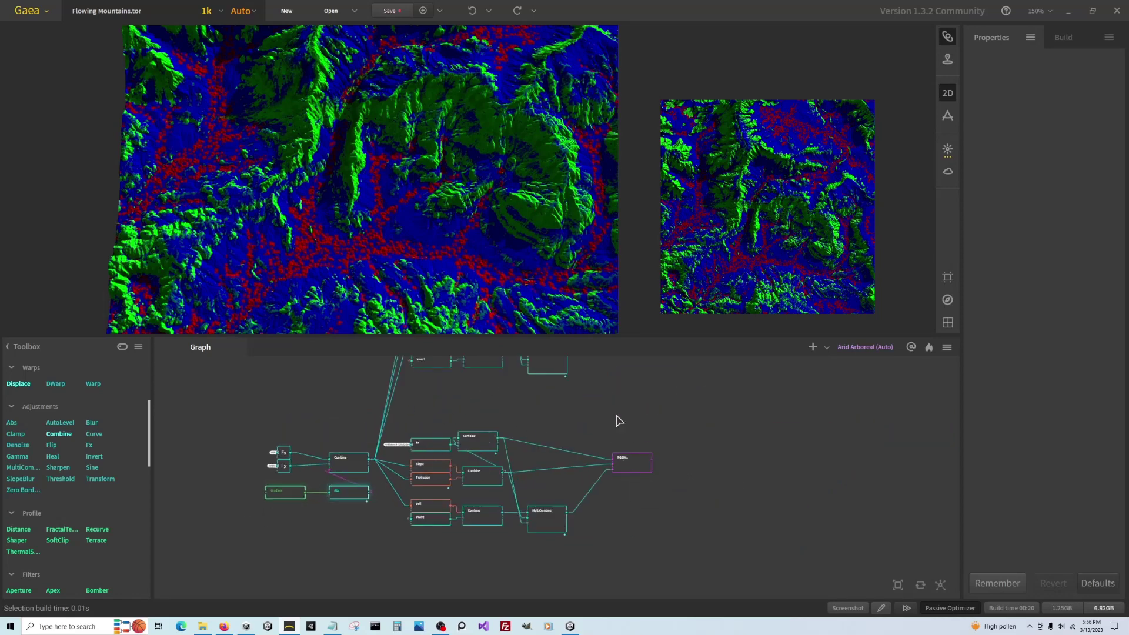
pyautogui.scroll(2, 415, 485)
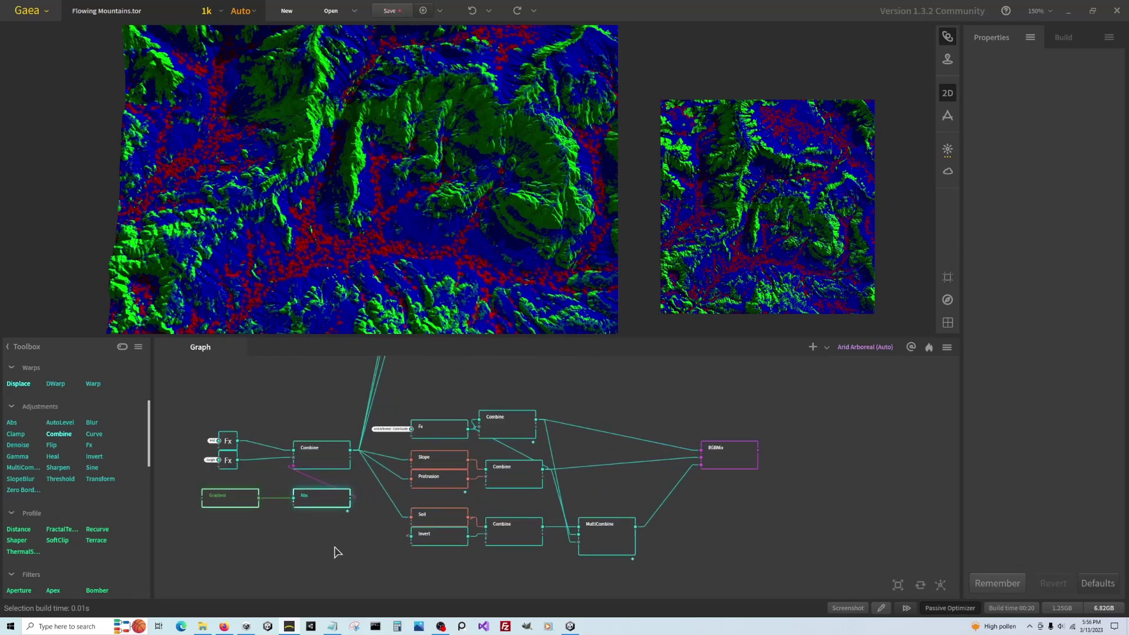
pyautogui.click(318, 500)
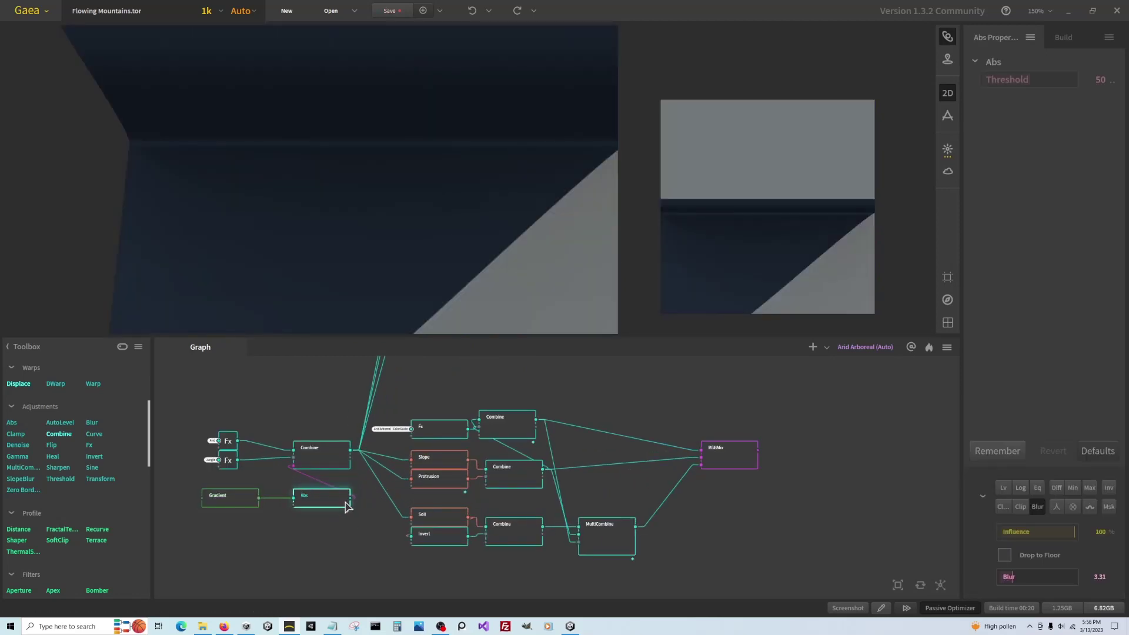
pyautogui.moveTo(350, 503); pyautogui.dragTo(432, 450)
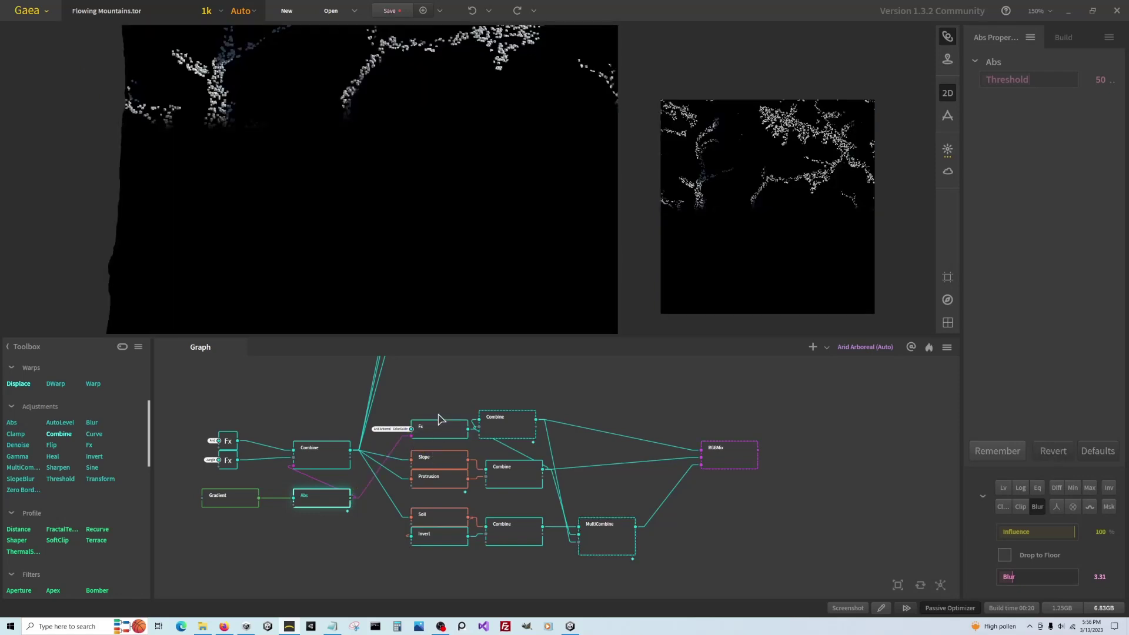
# Add an Invert node fed by Abs, and move Gradient and Abs above the terrain Combine.
pyautogui.scroll(-3, 354, 521)
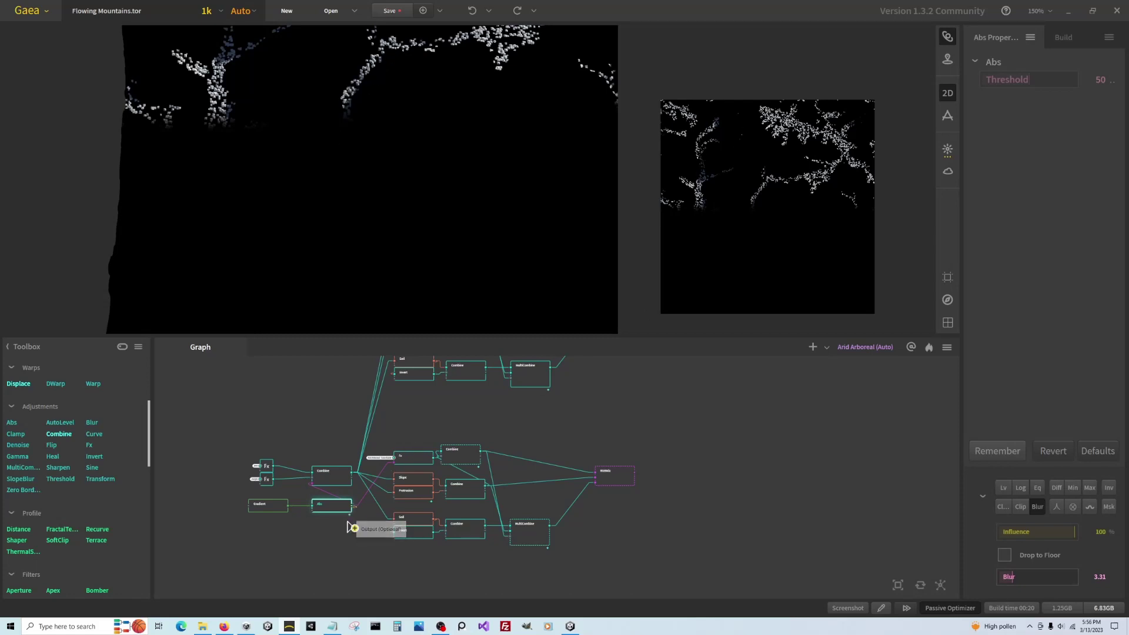
pyautogui.moveTo(350, 512); pyautogui.dragTo(322, 553)
pyautogui.write('inver')
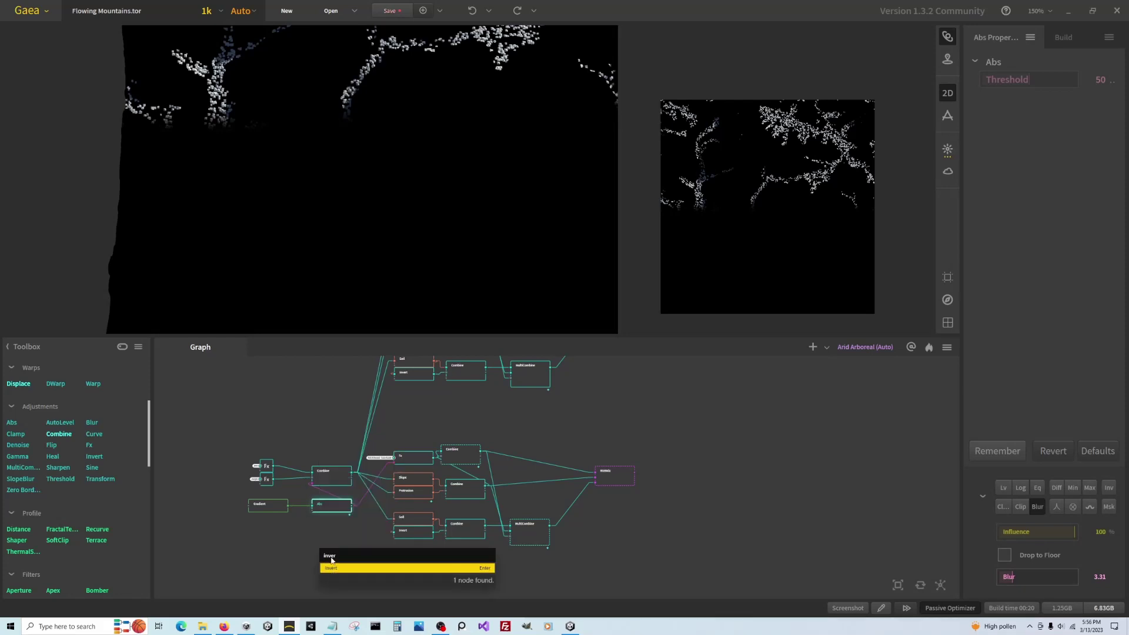
pyautogui.press('Return')
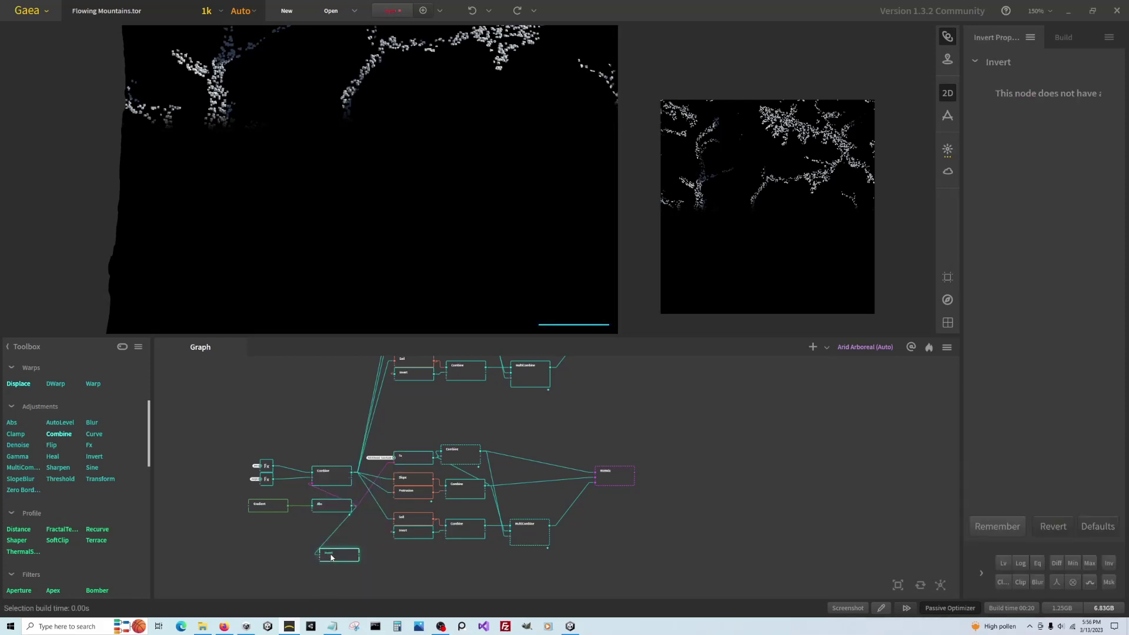
pyautogui.moveTo(256, 523); pyautogui.dragTo(329, 429)
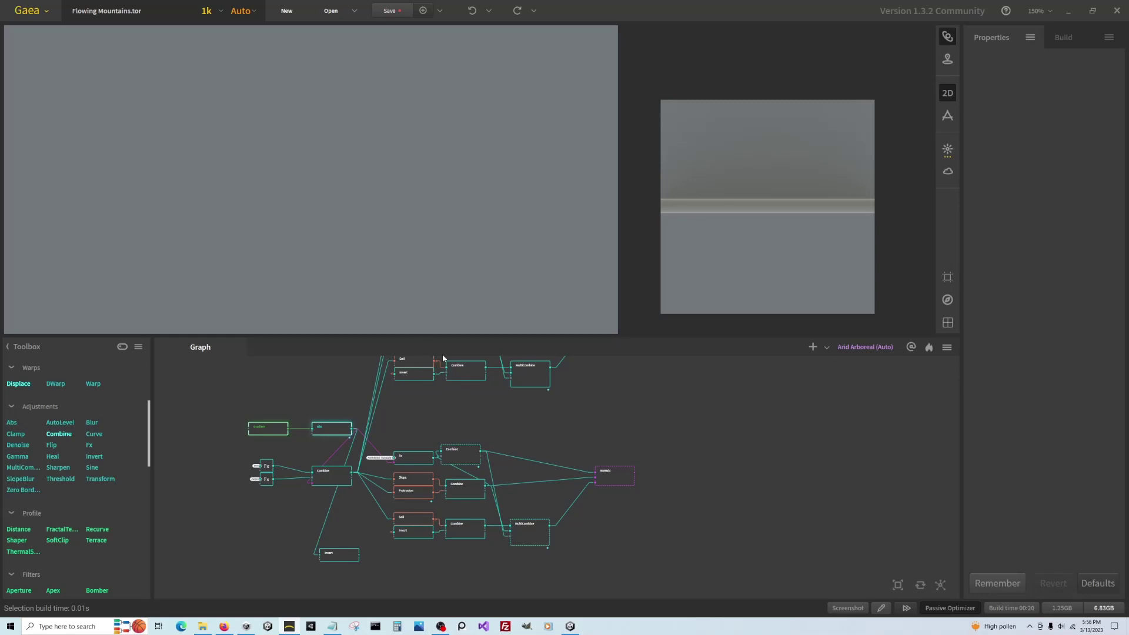
# Mask the Arid Fx, Slope, Protrusion, Soil and Invert nodes with the inverted gradient, and preview the Arid RGBMix.
pyautogui.moveTo(343, 556); pyautogui.dragTo(393, 460)
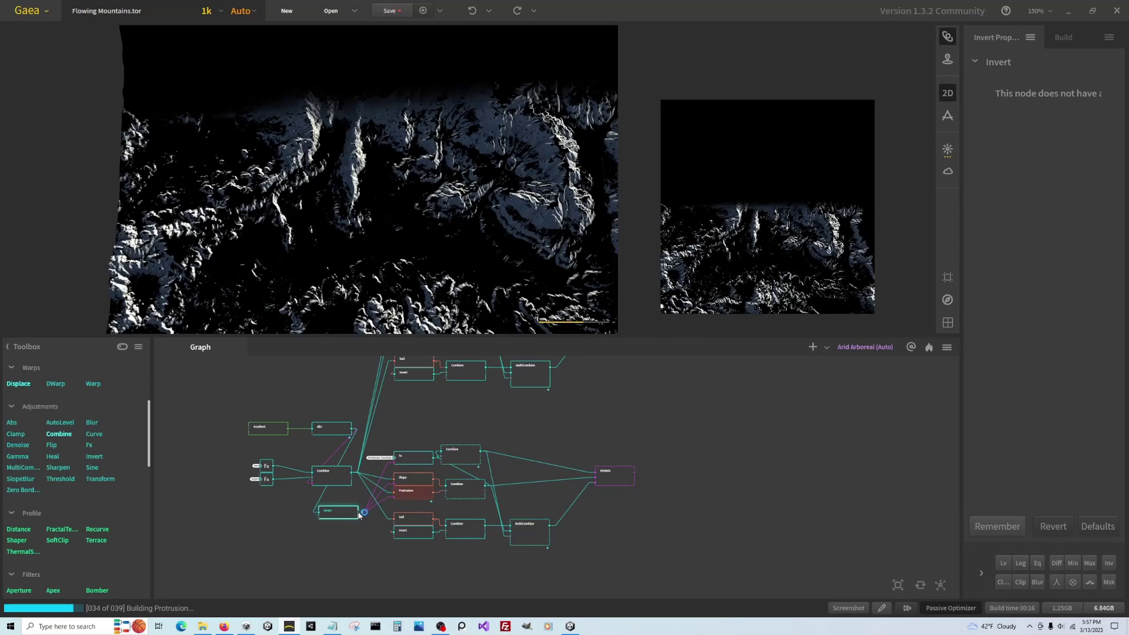
pyautogui.moveTo(363, 513); pyautogui.dragTo(394, 532)
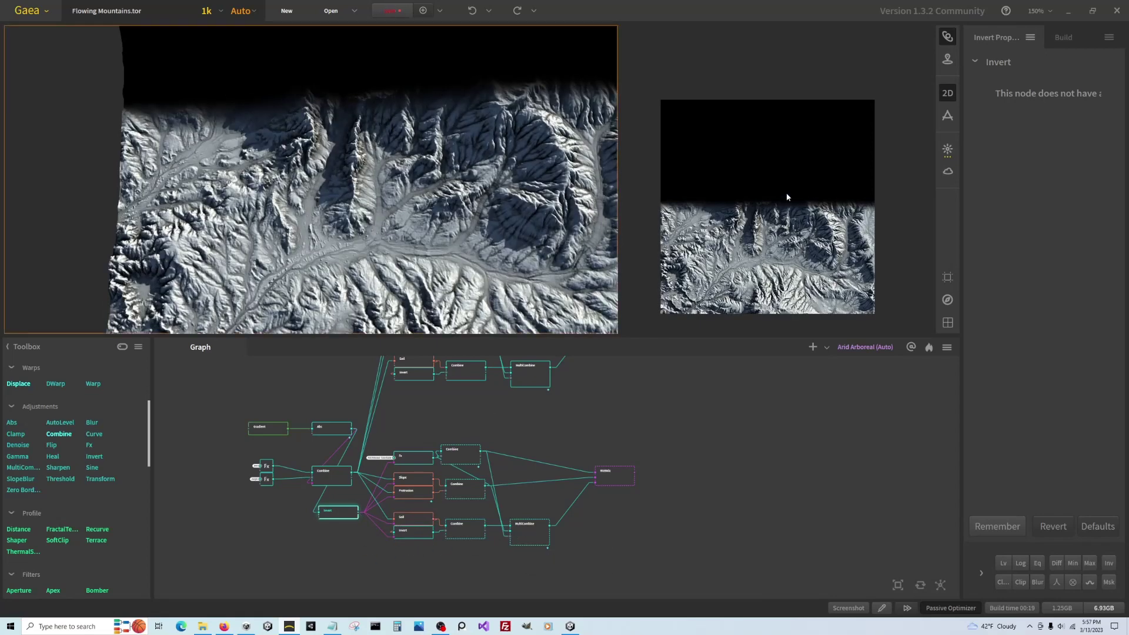
pyautogui.click(622, 469)
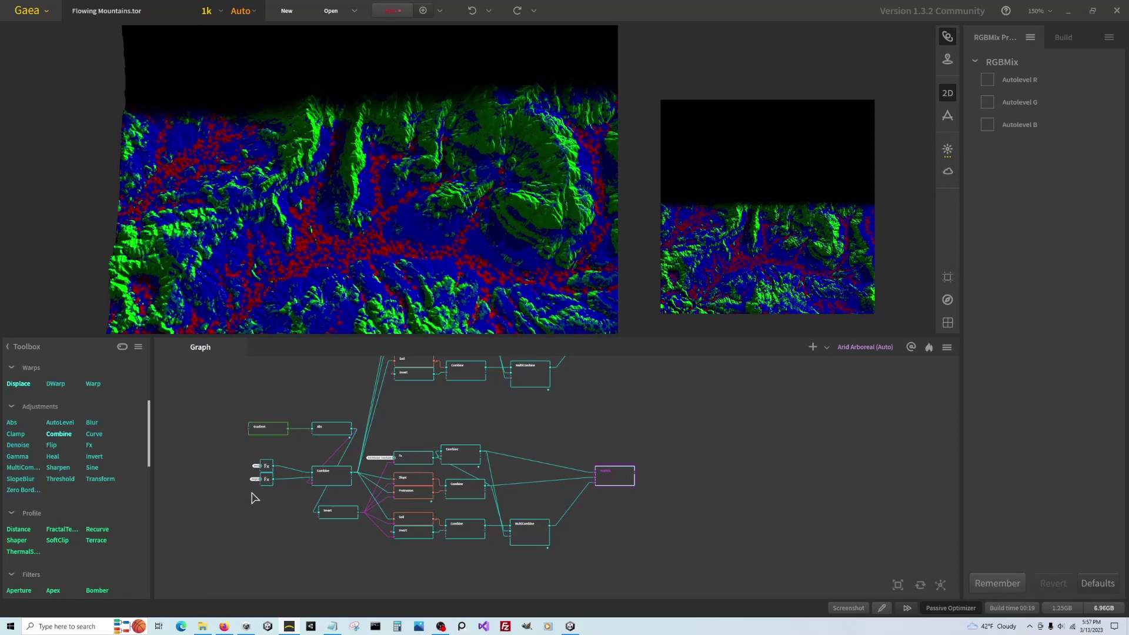
# Mask the Jungle Fx, Slope, Protrusion, Soil and Invert nodes with the Abs output.
pyautogui.scroll(-2, 257, 503)
pyautogui.scroll(4, 486, 403)
pyautogui.scroll(-1, 598, 485)
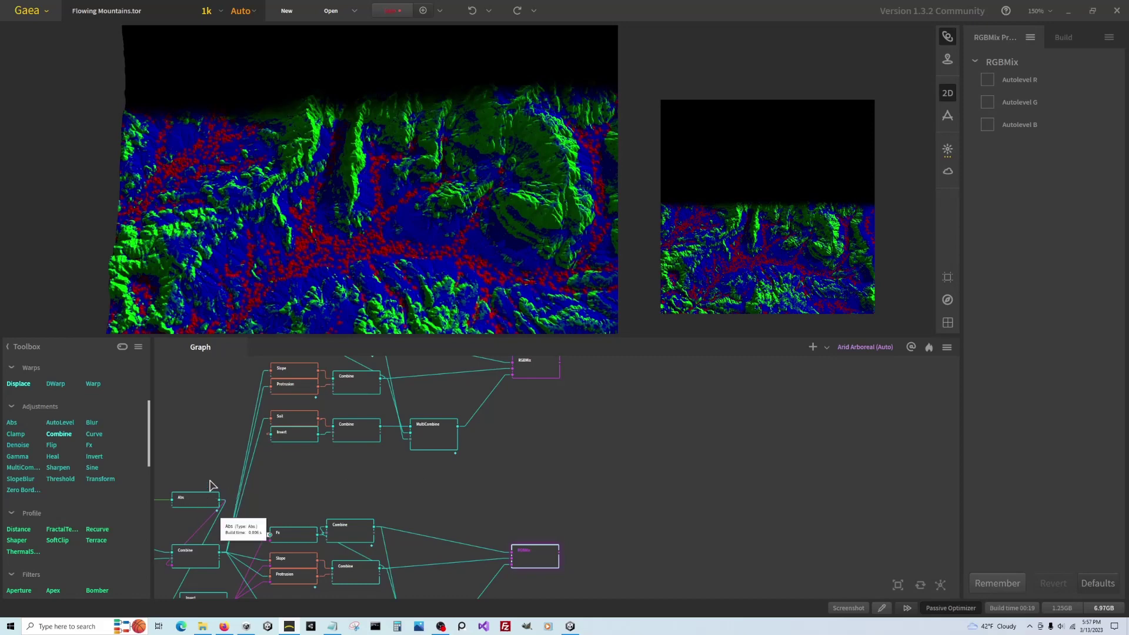
pyautogui.click(200, 500)
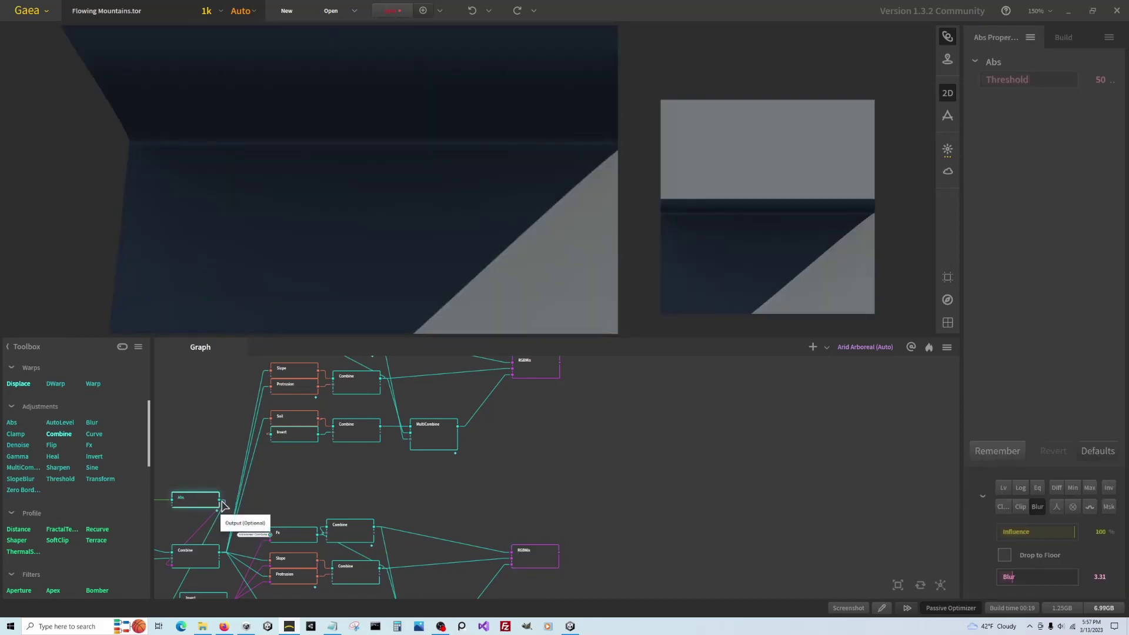
pyautogui.moveTo(221, 504); pyautogui.dragTo(273, 444)
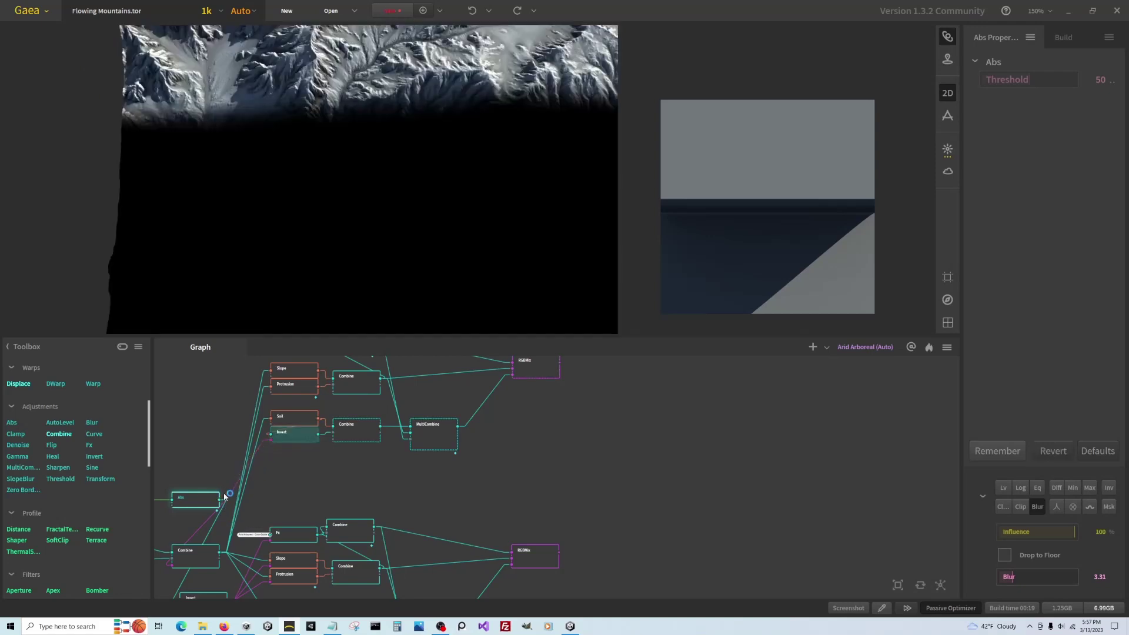
pyautogui.moveTo(220, 501); pyautogui.dragTo(273, 424)
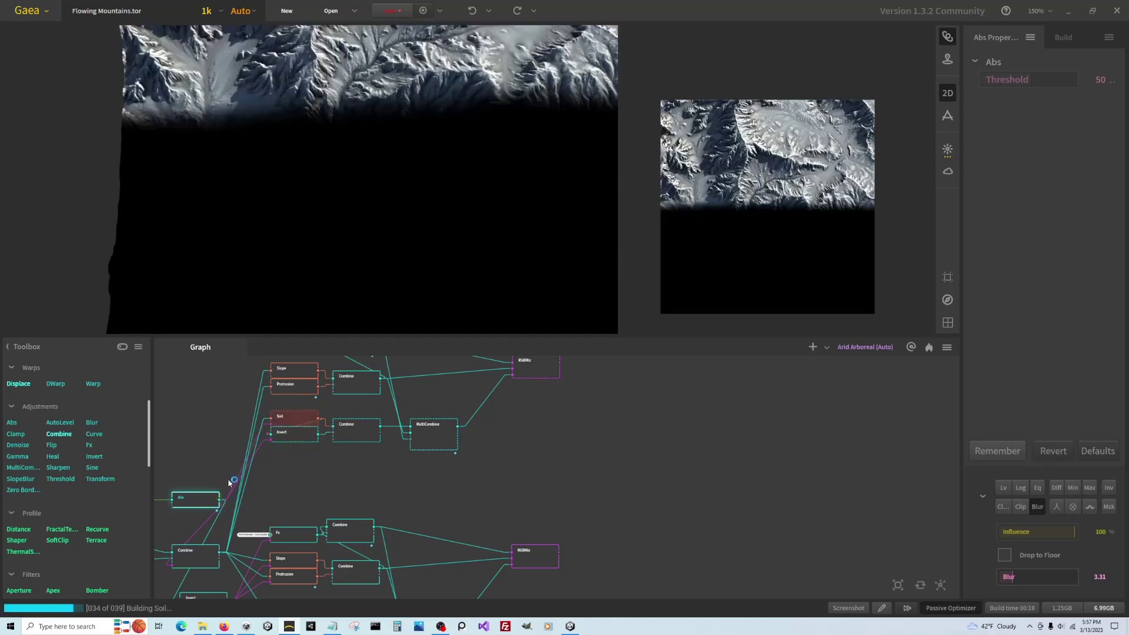
pyautogui.moveTo(220, 501); pyautogui.dragTo(271, 390)
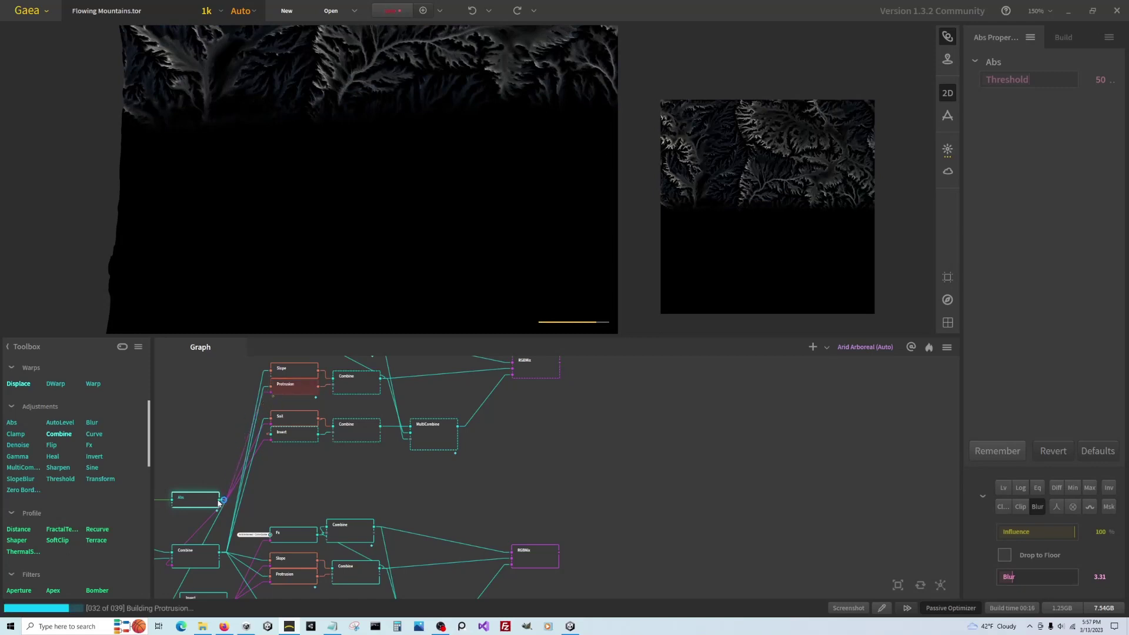
pyautogui.moveTo(220, 502); pyautogui.dragTo(270, 419)
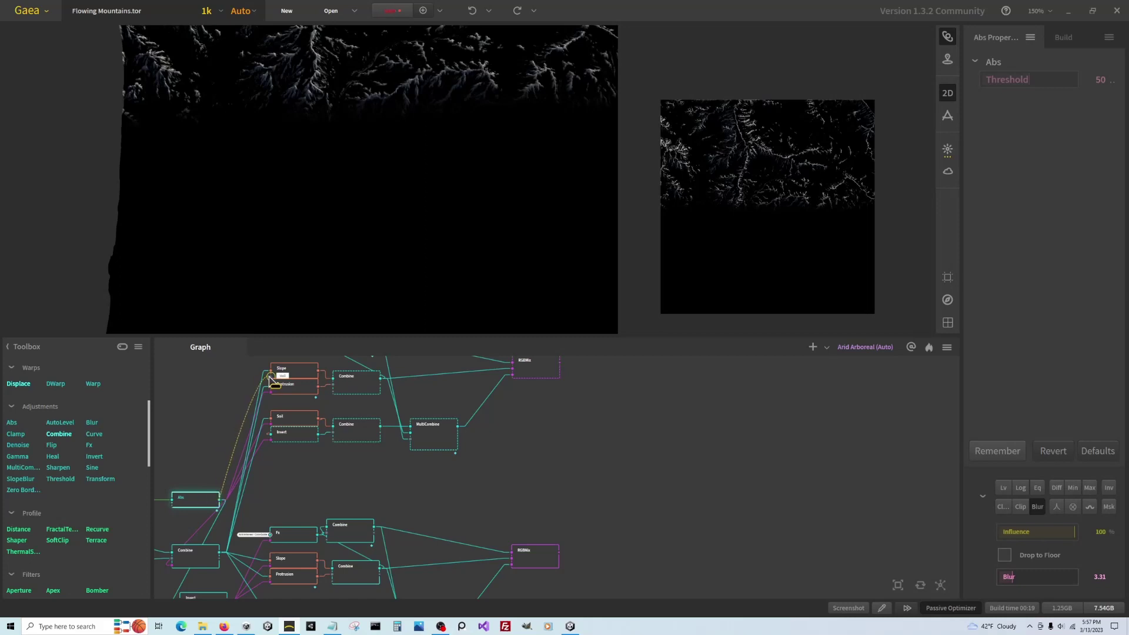
pyautogui.scroll(-3, 412, 529)
pyautogui.scroll(2, 360, 472)
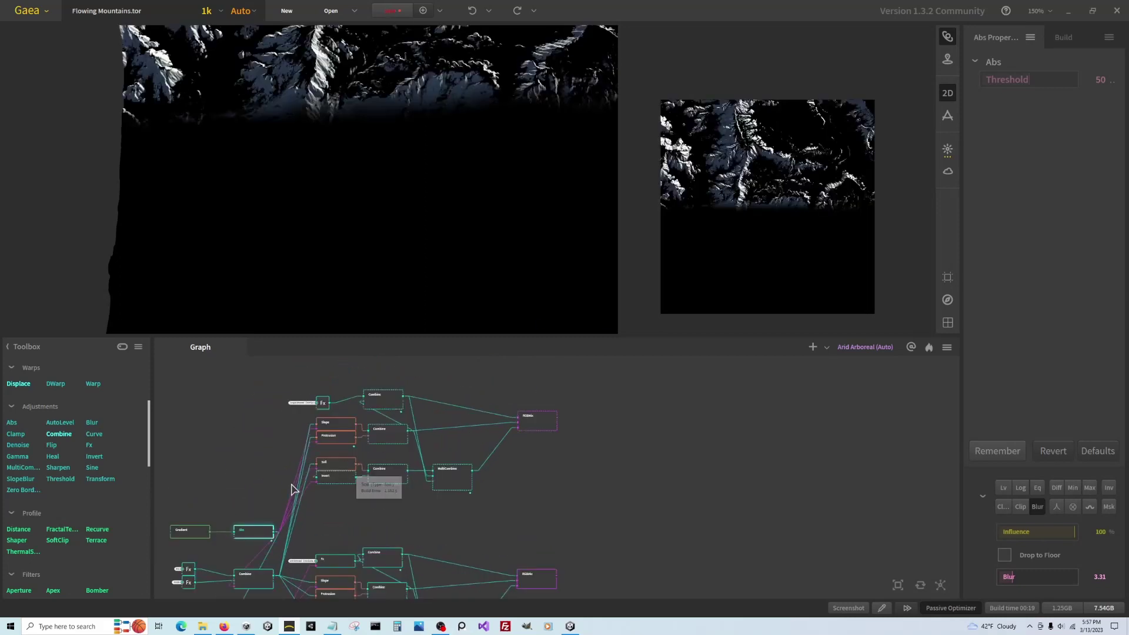
pyautogui.moveTo(273, 532); pyautogui.dragTo(318, 421)
# Preview the Jungle and Arid RGBMix nodes and mark both for export.
pyautogui.click(545, 420)
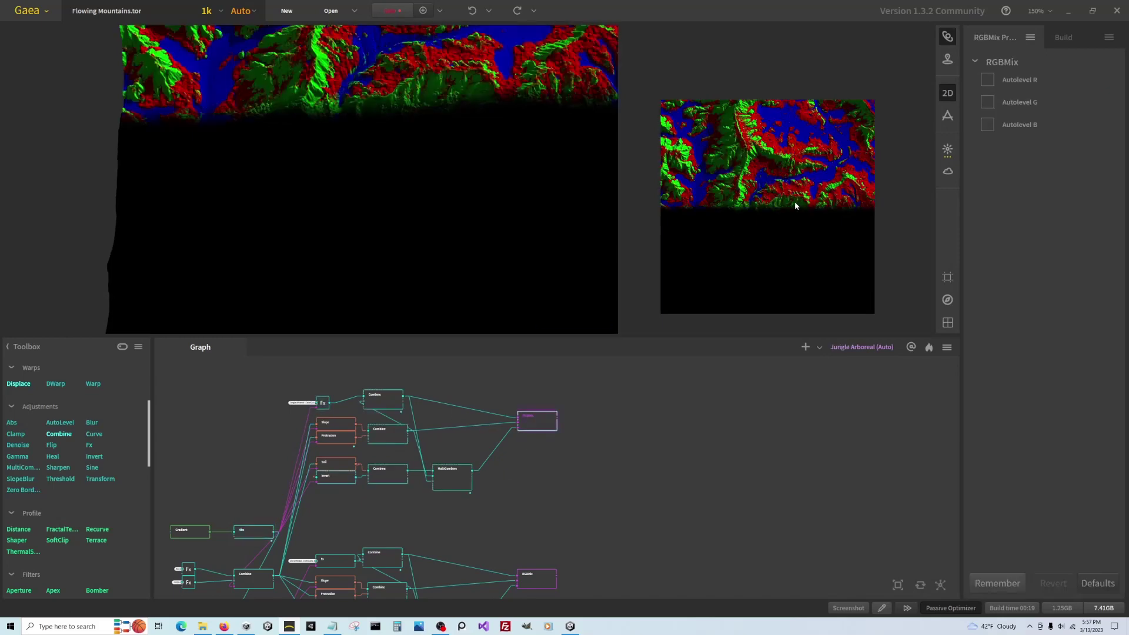
pyautogui.click(539, 578)
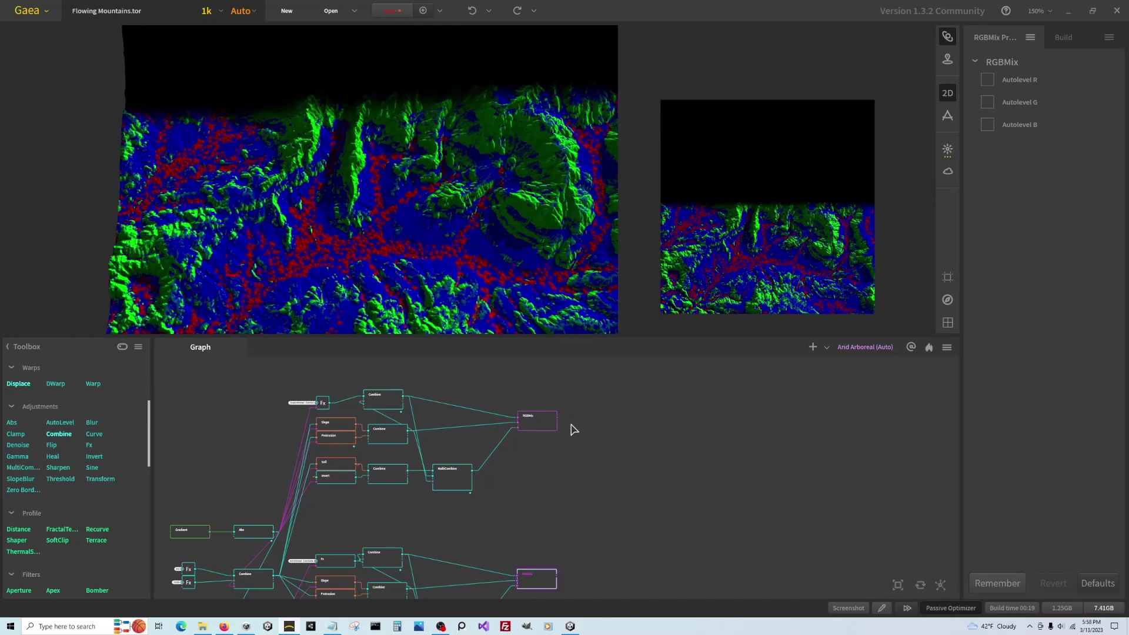
pyautogui.click(540, 423)
pyautogui.rightClick(540, 423)
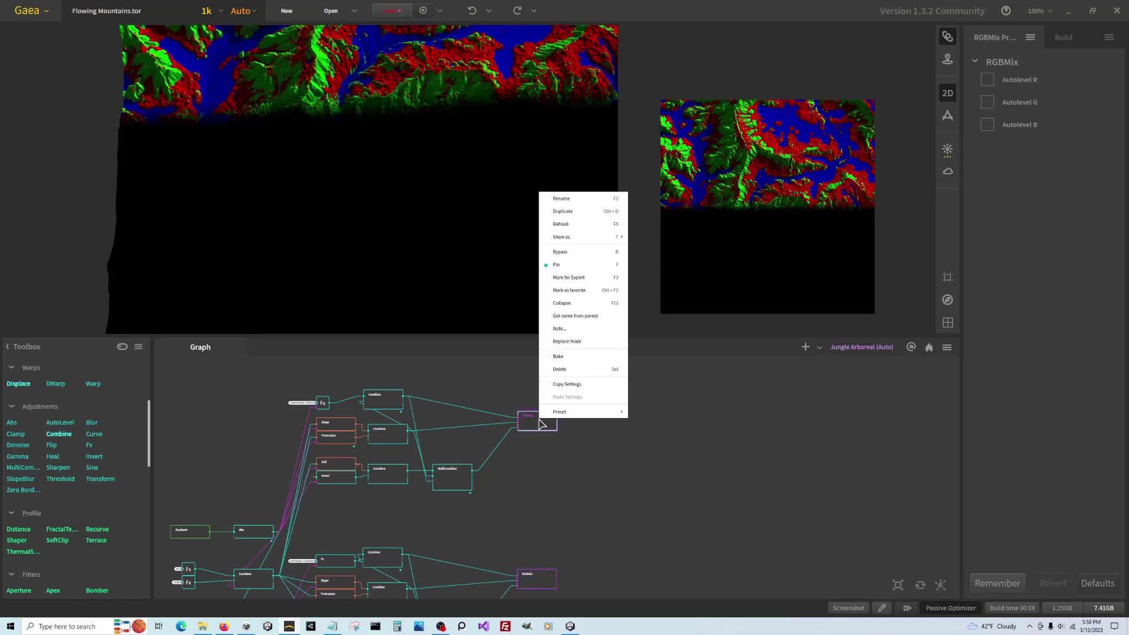
pyautogui.click(581, 278)
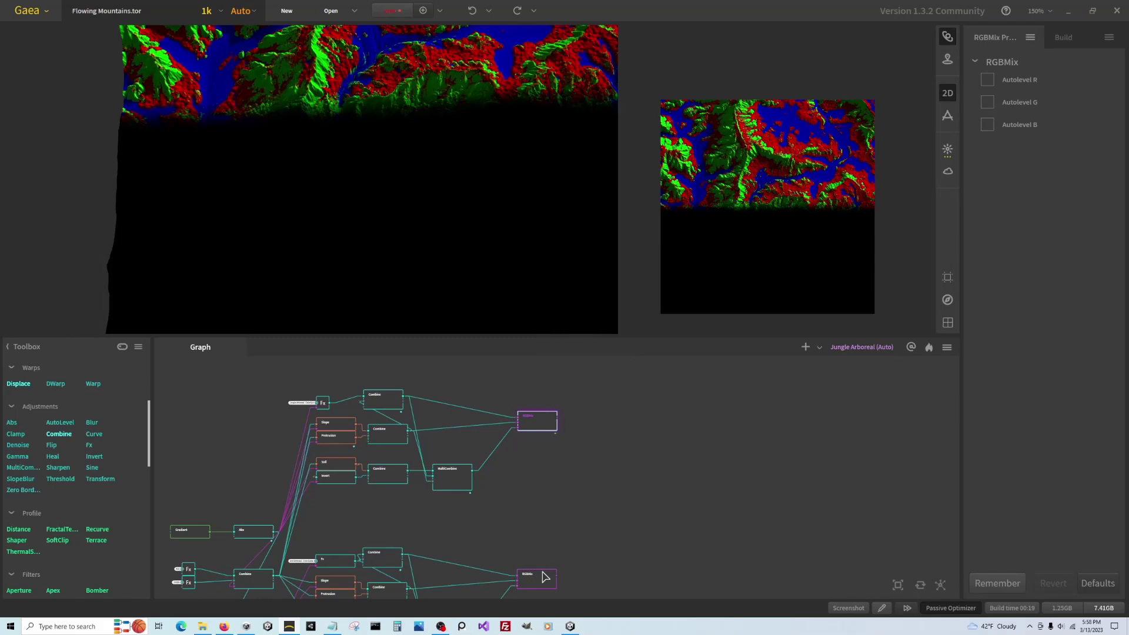
pyautogui.click(531, 582)
pyautogui.rightClick(531, 582)
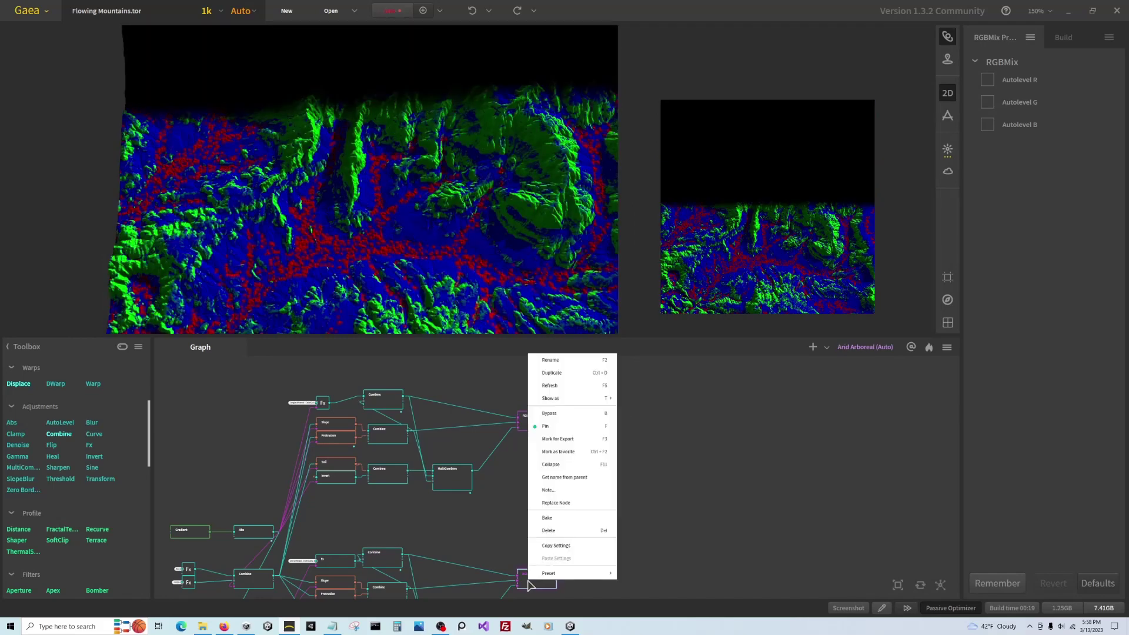
pyautogui.click(558, 439)
# Mark the Arid/Jungle terrain Combine for export and rename the node and its output file Heightmap.
pyautogui.scroll(-2, 308, 504)
pyautogui.scroll(5, 277, 519)
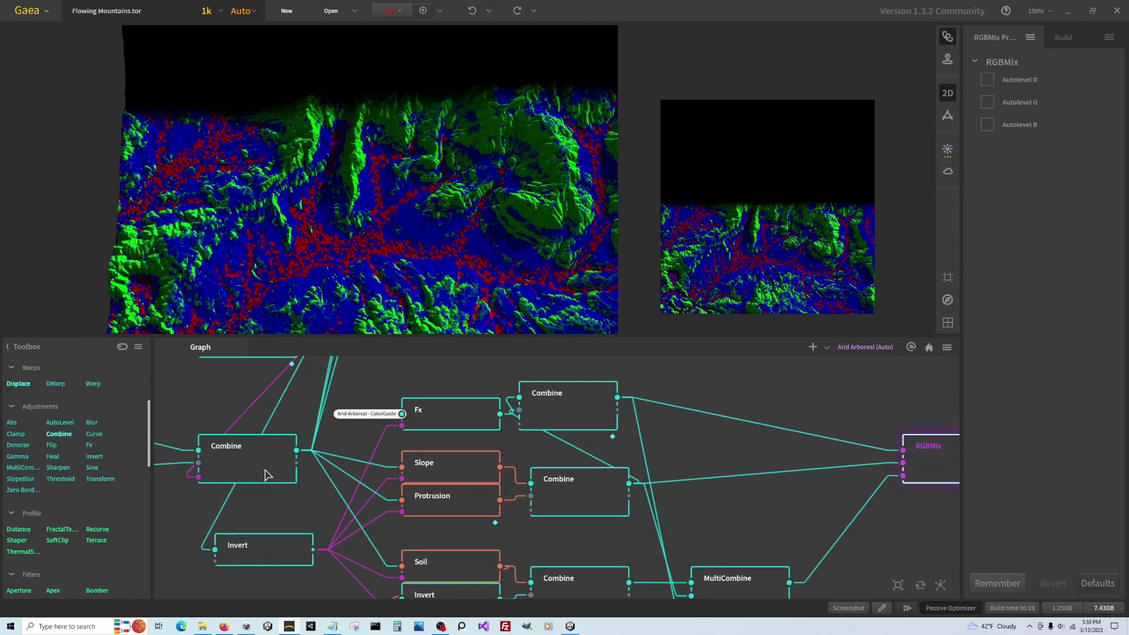
pyautogui.click(266, 474)
pyautogui.rightClick(266, 474)
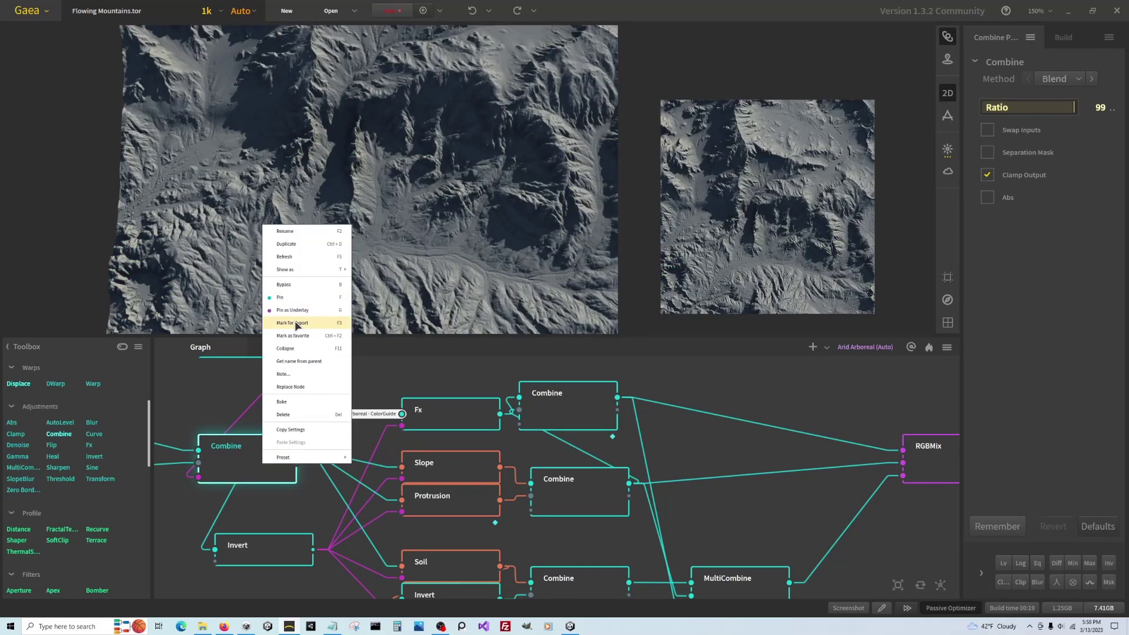
pyautogui.click(296, 323)
pyautogui.rightClick(251, 466)
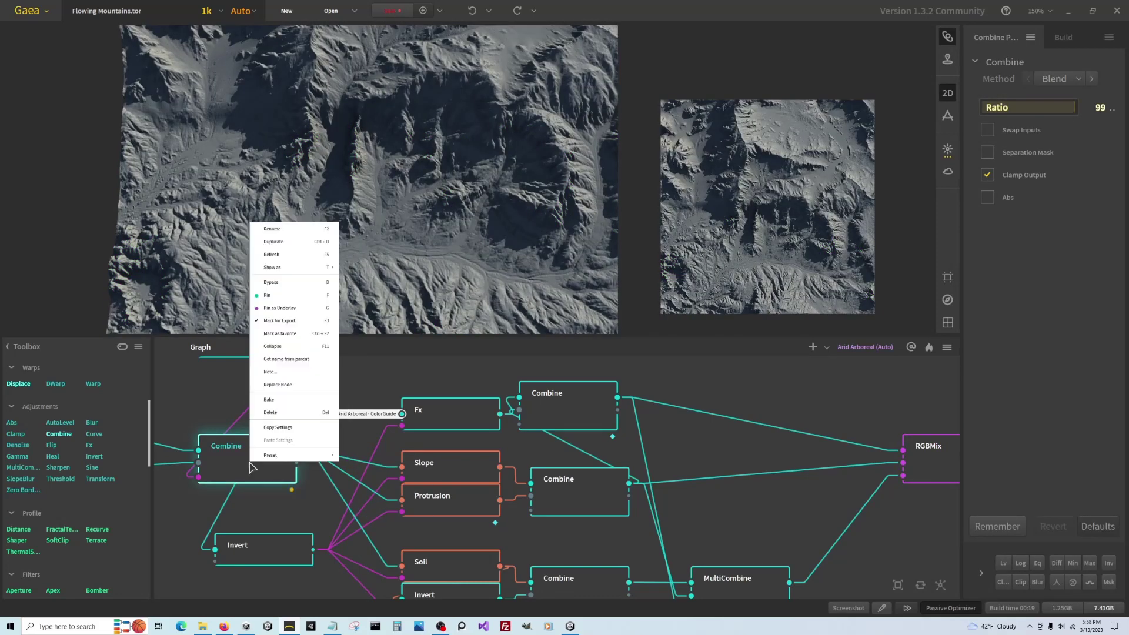
pyautogui.click(275, 229)
pyautogui.write('H')
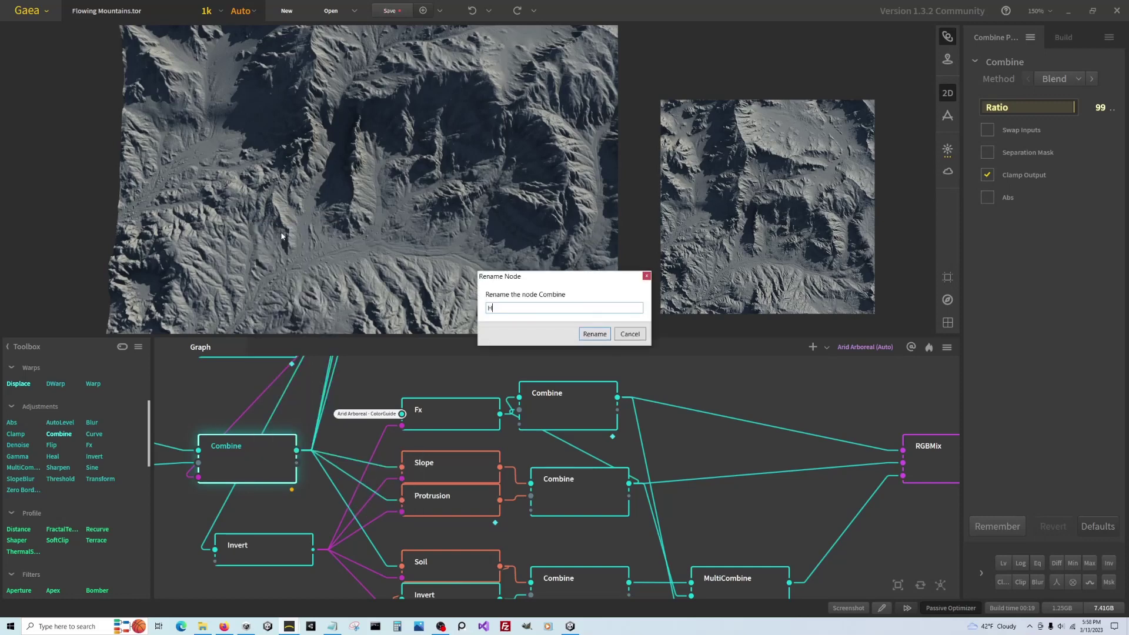
pyautogui.write('eightmap')
pyautogui.click(594, 333)
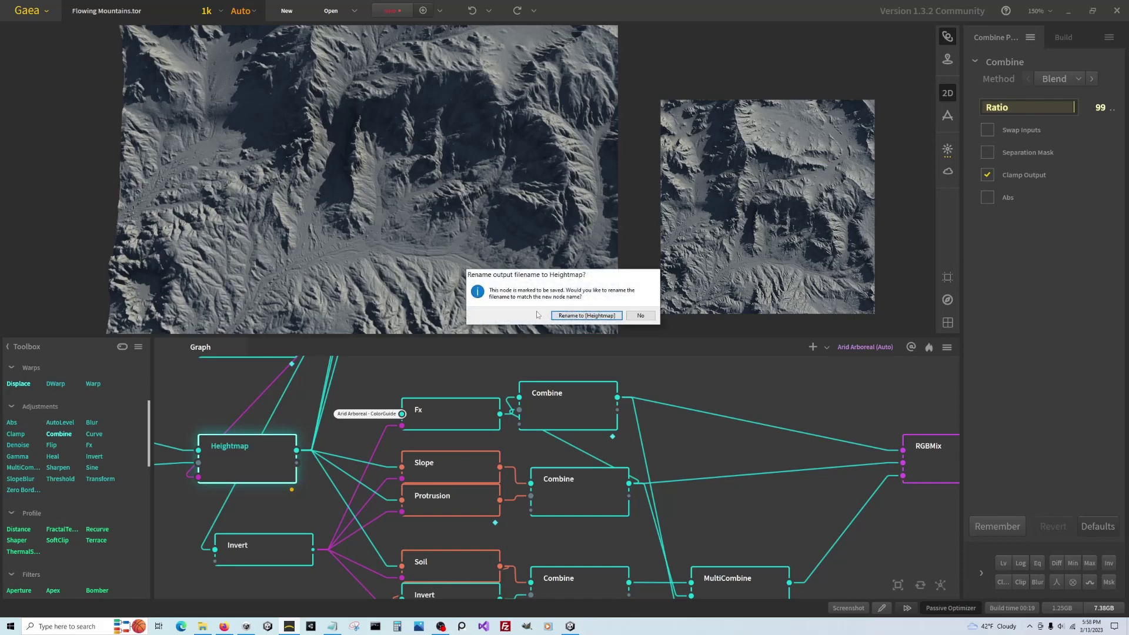
pyautogui.click(607, 316)
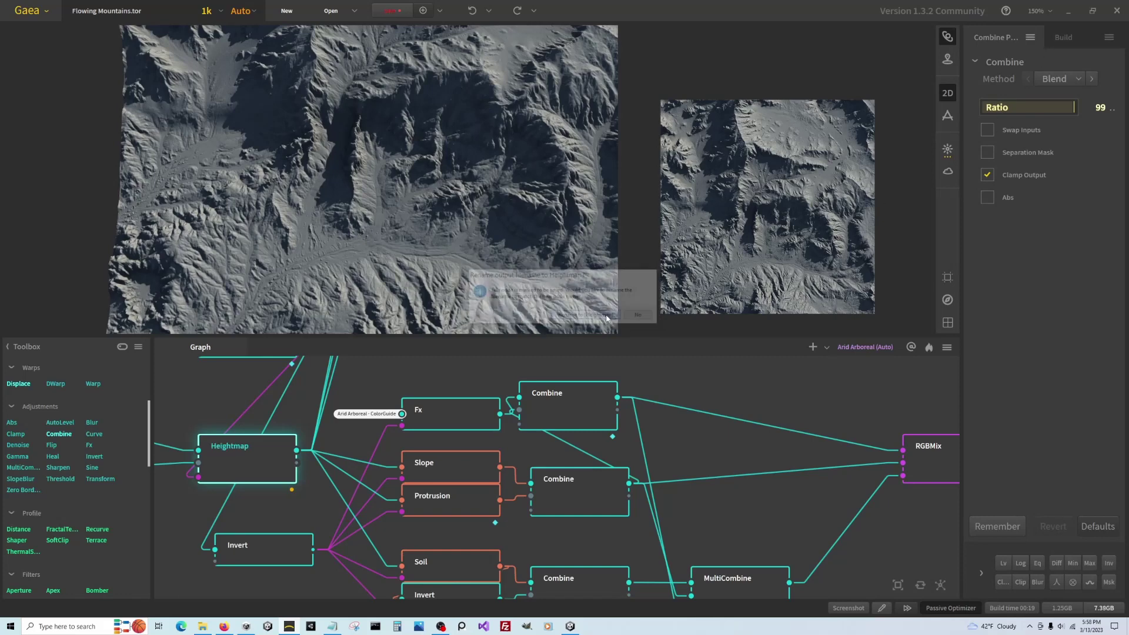
# Widen the build settings area and set the Heightmap's output format to .raw.
pyautogui.click(1064, 38)
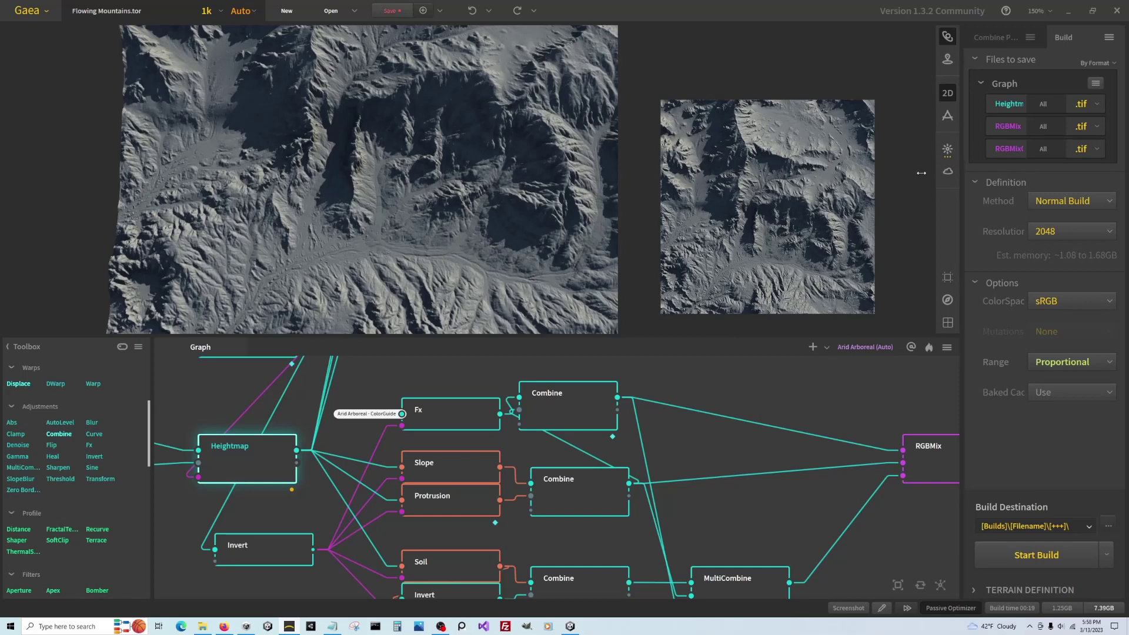
pyautogui.moveTo(920, 173); pyautogui.dragTo(862, 172)
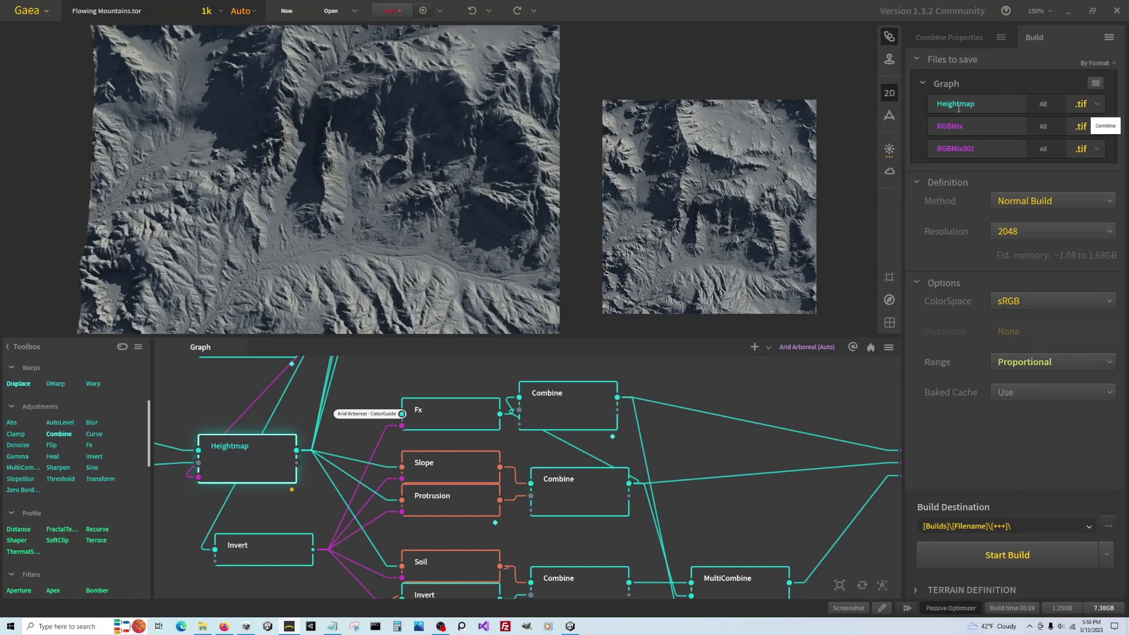
pyautogui.click(1082, 104)
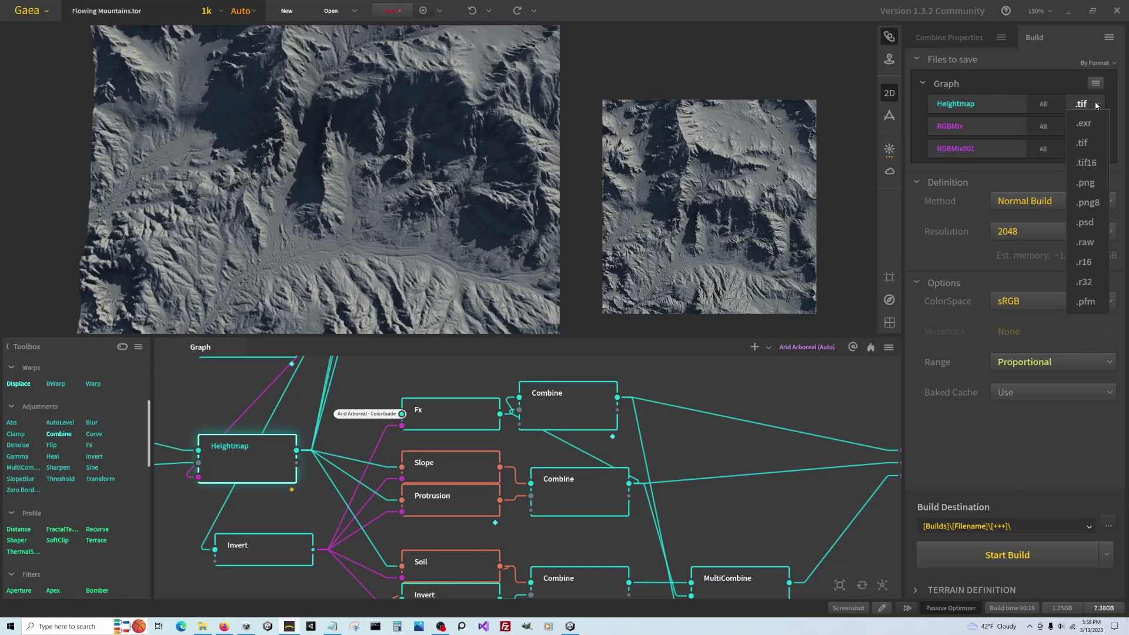
pyautogui.click(1093, 242)
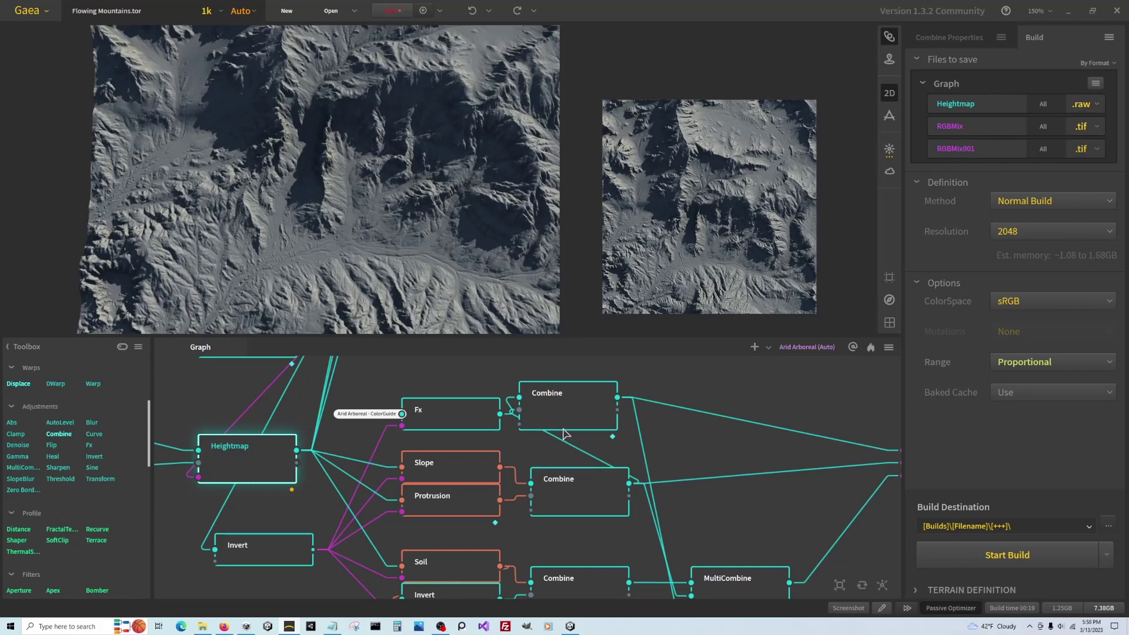
# Rename the Jungle RGBMix node and its output file Jungle.
pyautogui.scroll(-4, 404, 433)
pyautogui.scroll(-2, 692, 402)
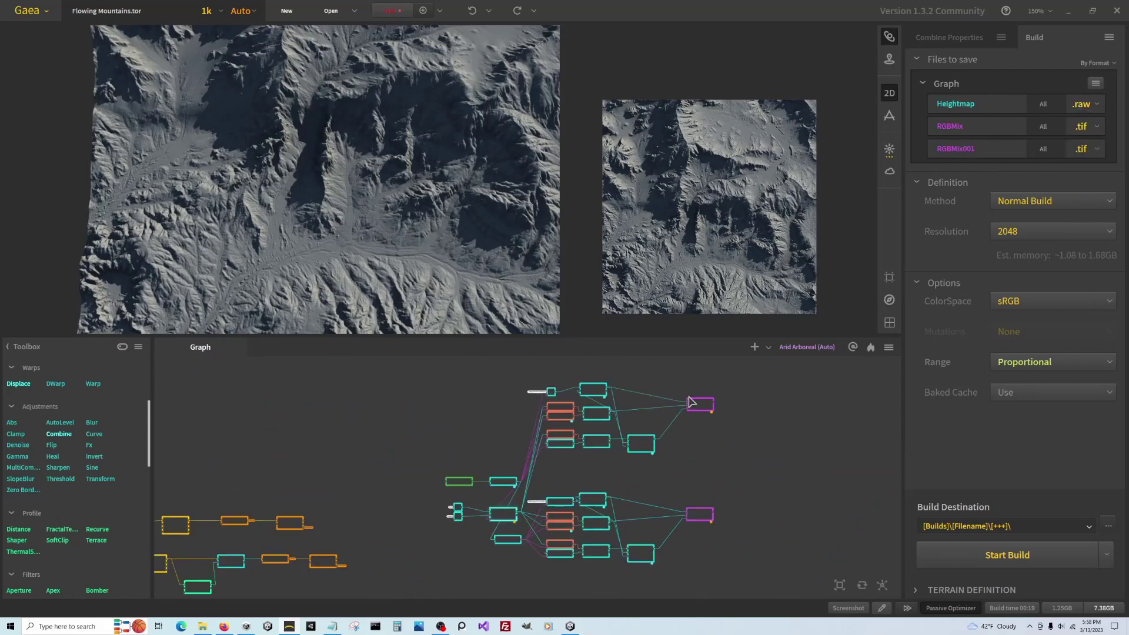
pyautogui.scroll(3, 692, 402)
pyautogui.click(655, 432)
pyautogui.rightClick(655, 432)
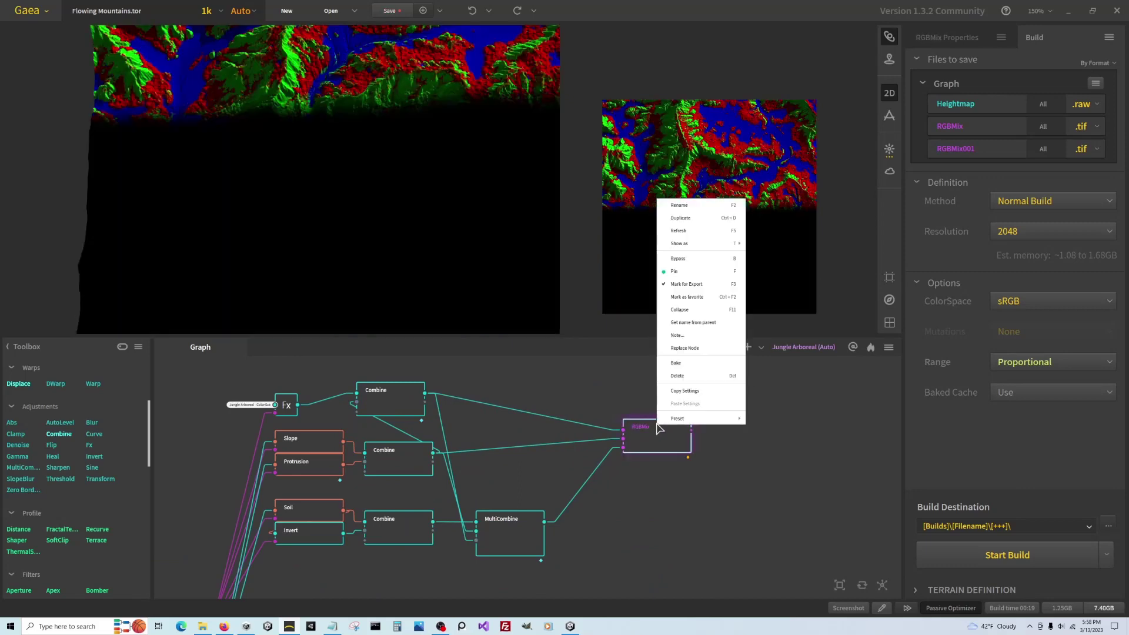
pyautogui.click(685, 205)
pyautogui.write('color')
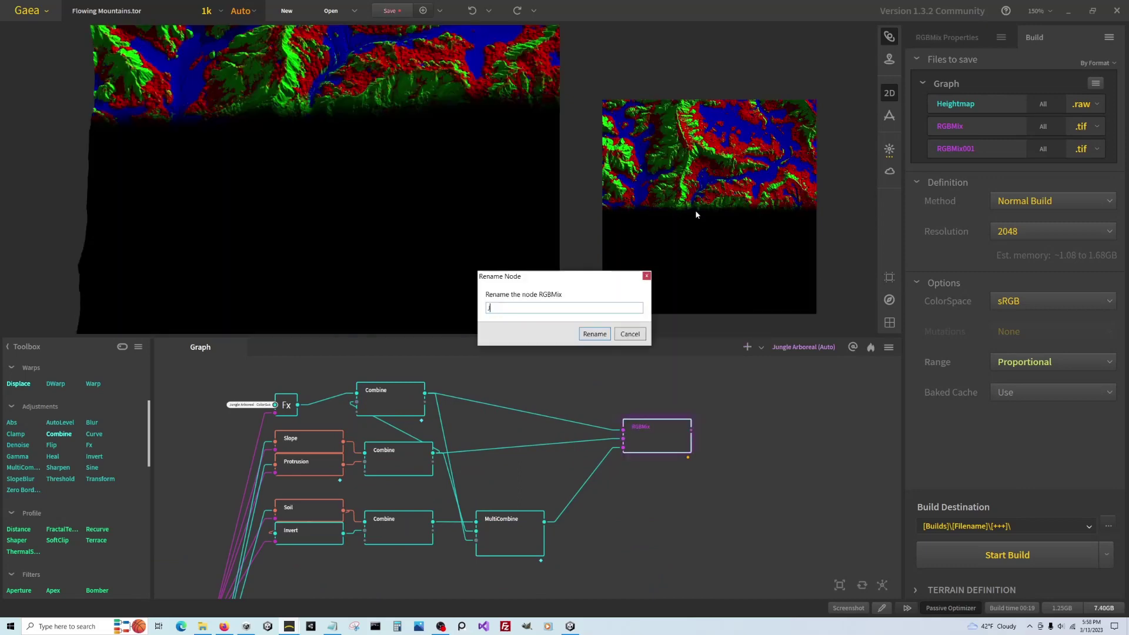
pyautogui.press('Return')
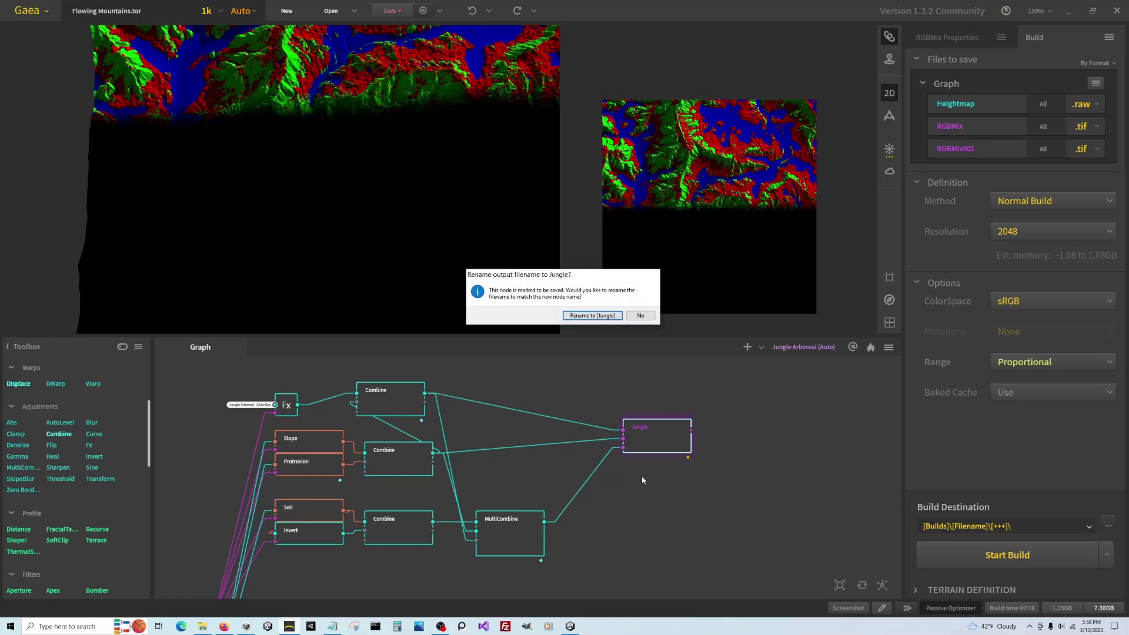
pyautogui.click(592, 315)
# Rename the Arid biome's RGBMix node and its output file Arid.
pyautogui.scroll(-3, 695, 444)
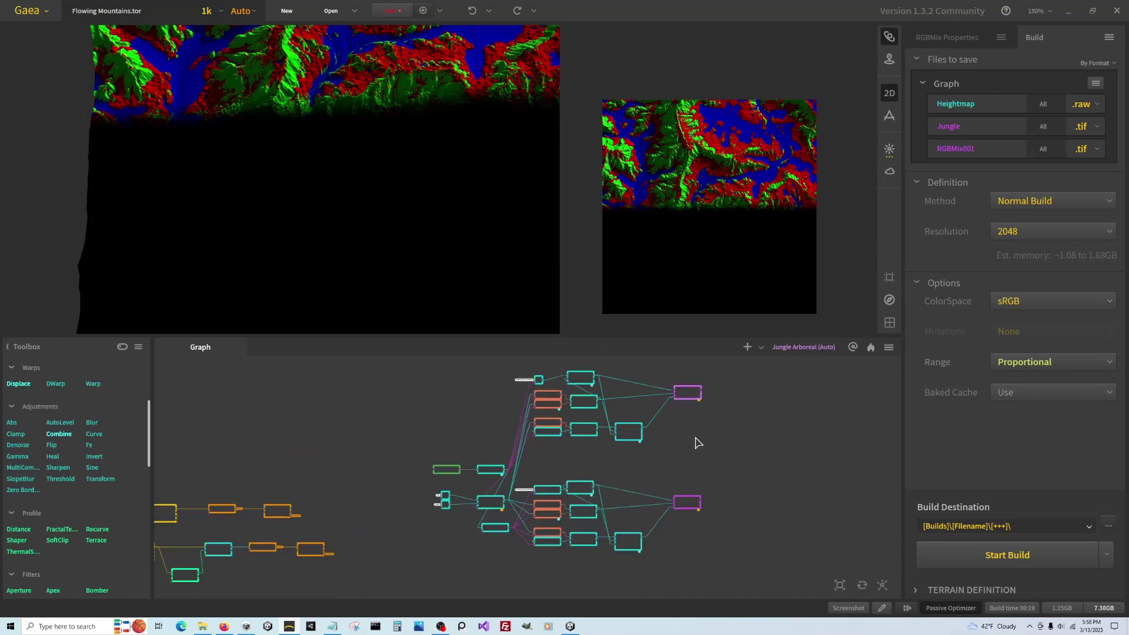
pyautogui.scroll(3, 693, 525)
pyautogui.rightClick(686, 538)
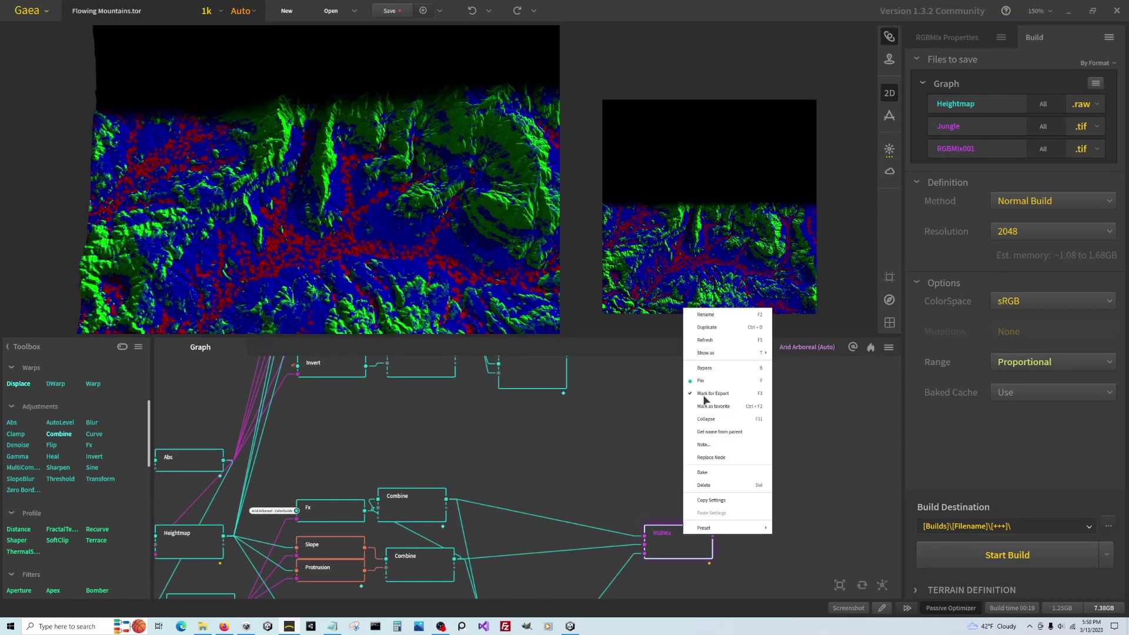
pyautogui.click(708, 315)
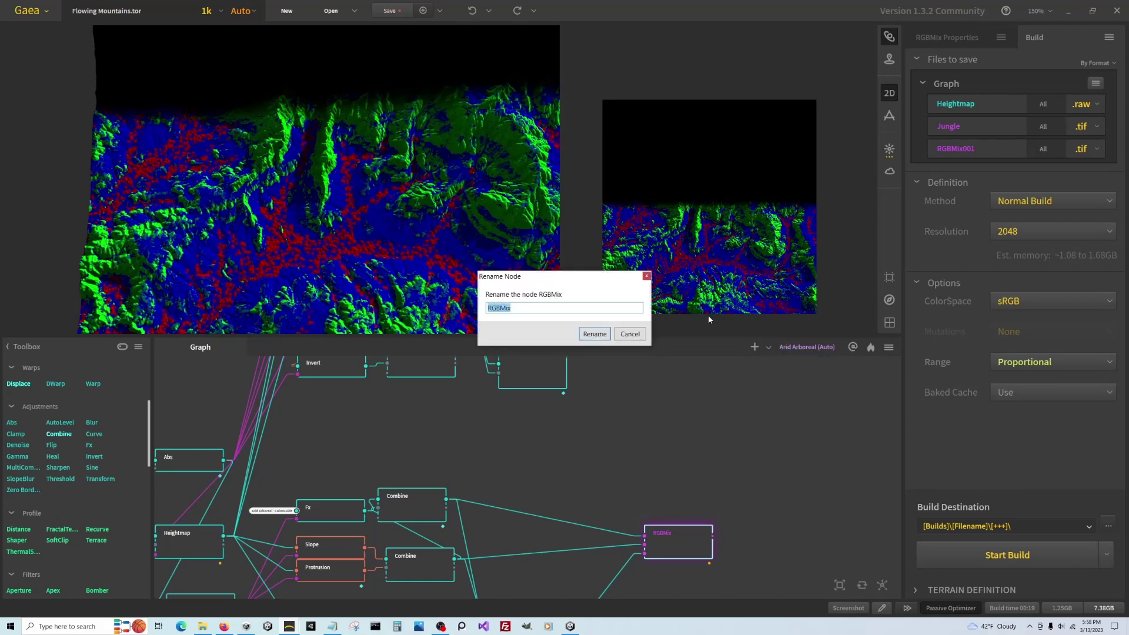
pyautogui.write('Arid')
pyautogui.press('Return')
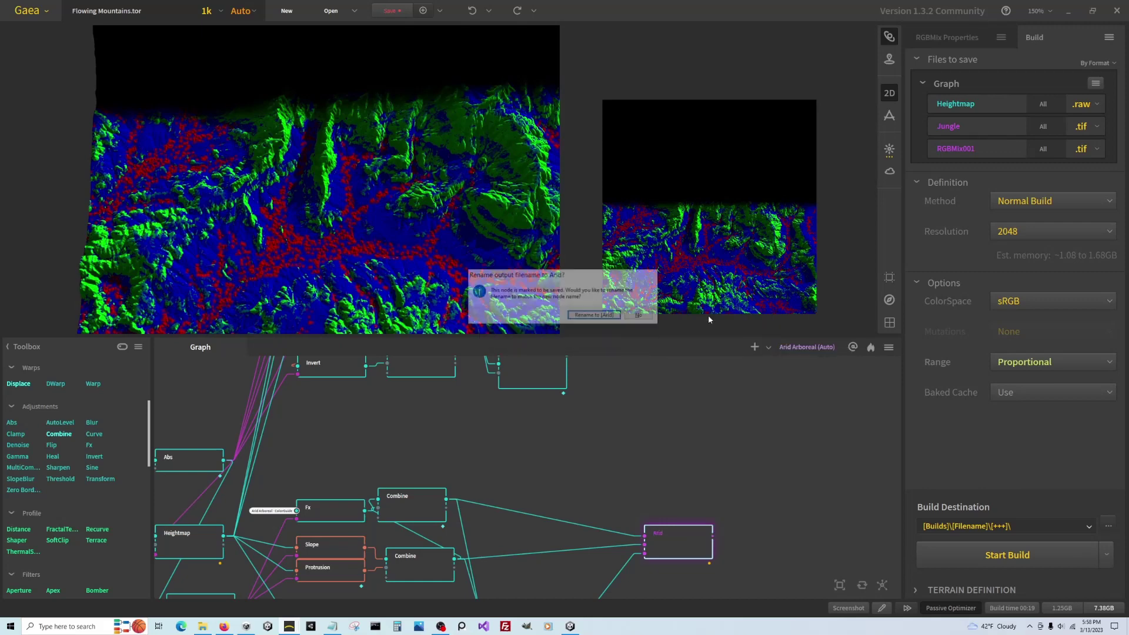
pyautogui.click(595, 315)
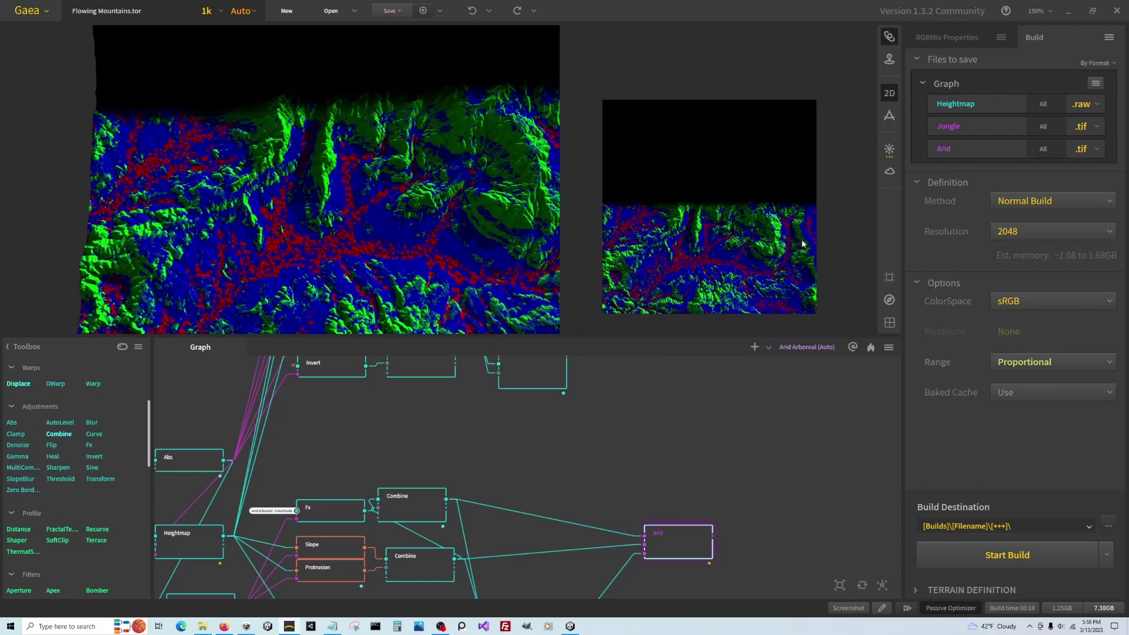
# Set the output format of both the Jungle and Arid files to .png.
pyautogui.click(1083, 130)
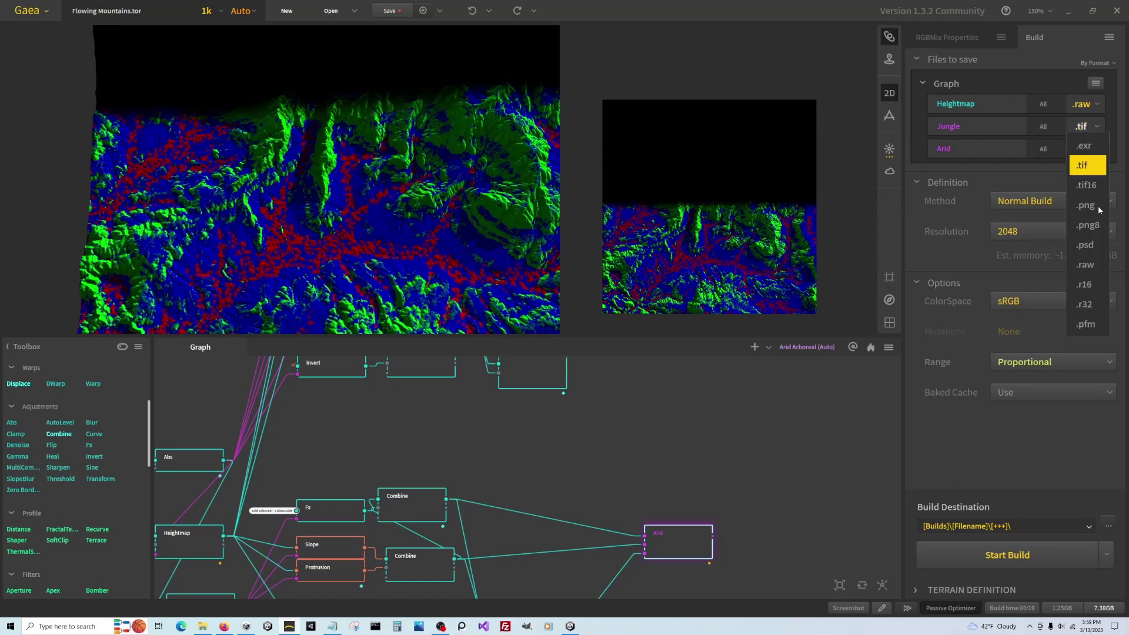
pyautogui.click(1088, 204)
pyautogui.click(1088, 150)
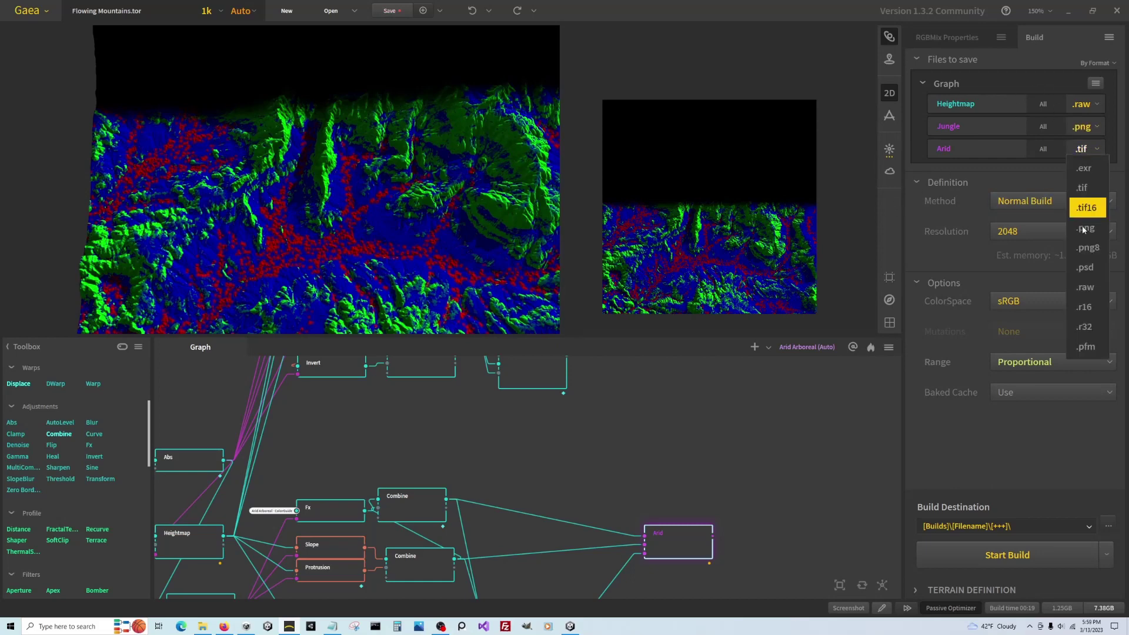
pyautogui.click(1084, 226)
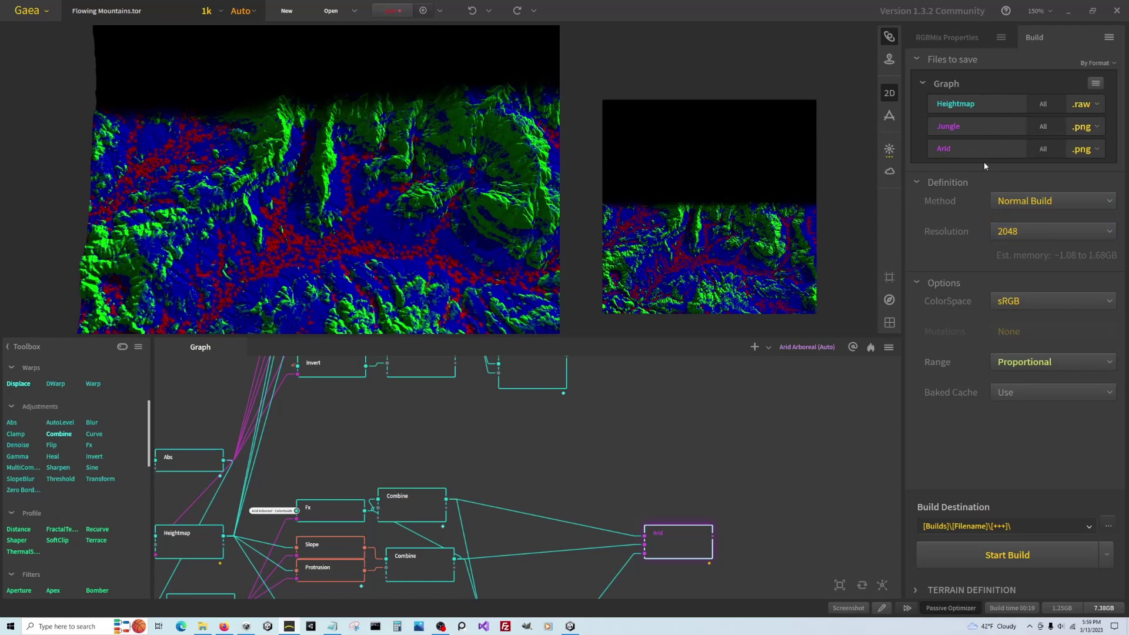
# Set the build resolution to 1024 and the range to Raw.
pyautogui.click(1013, 237)
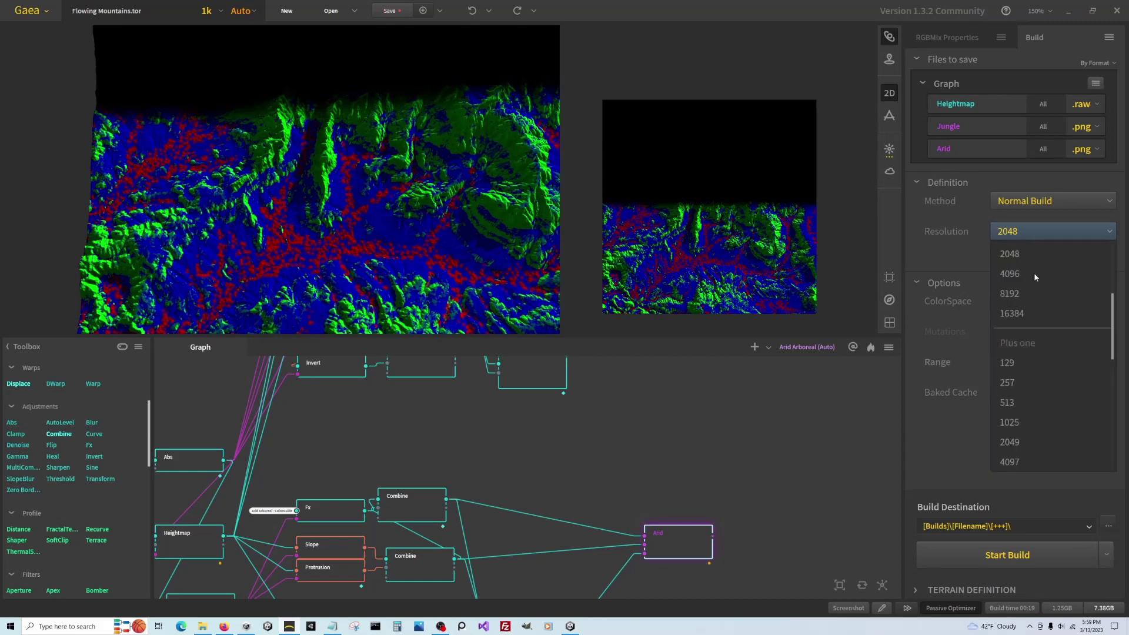
pyautogui.click(1028, 296)
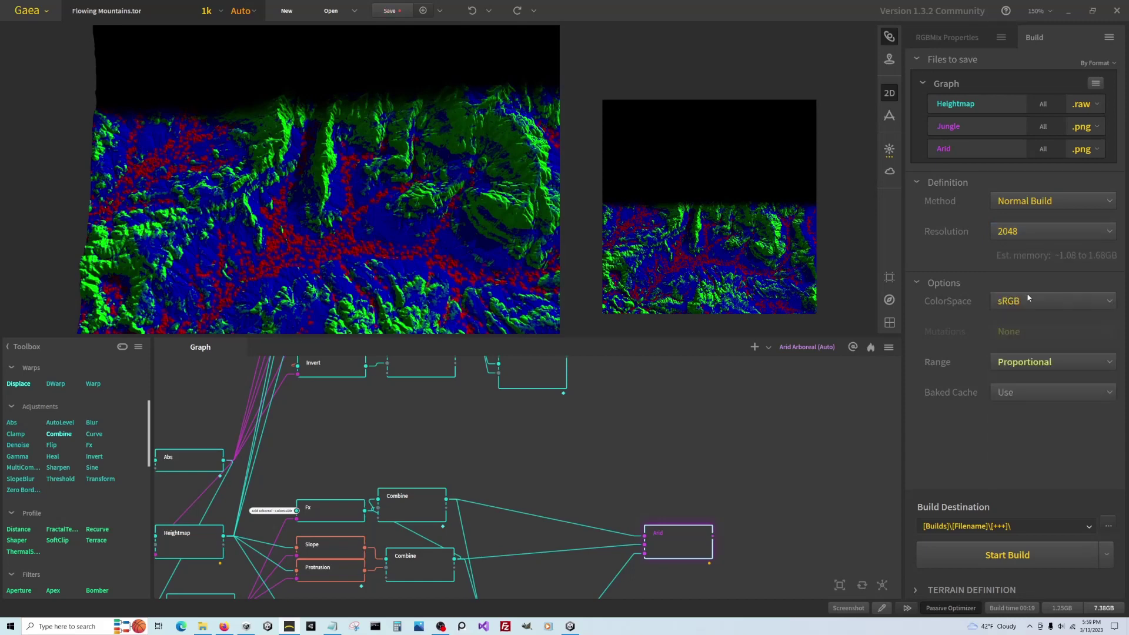
pyautogui.moveTo(1012, 361)
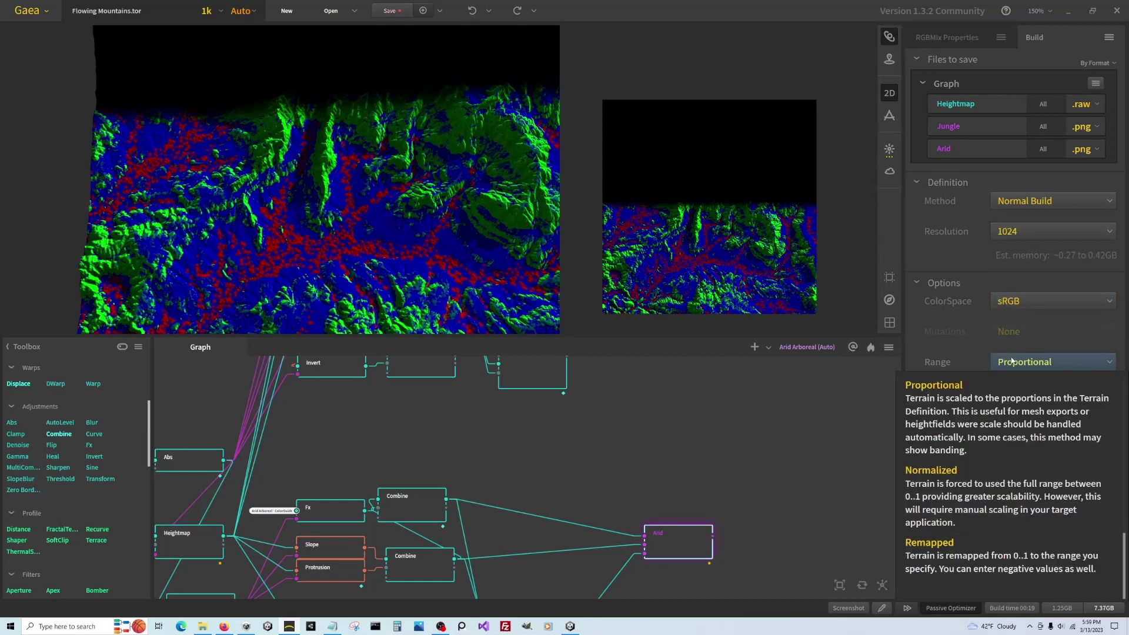
pyautogui.scroll(2, 994, 424)
pyautogui.click(953, 416)
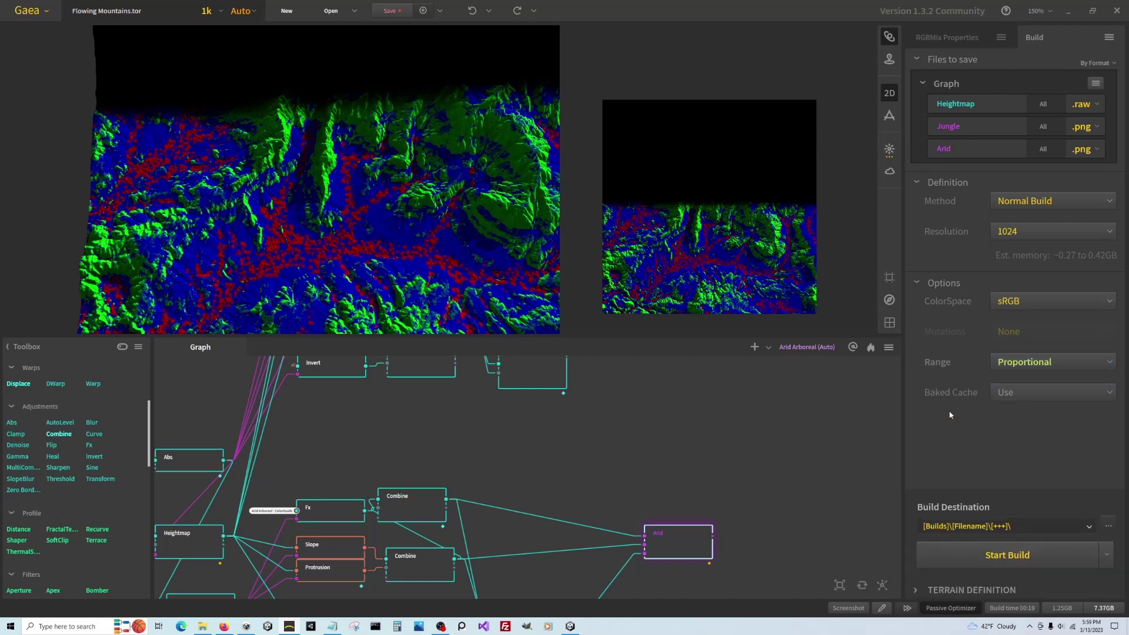
pyautogui.moveTo(1012, 365)
# Start the build and save the terrain project as blend.
pyautogui.click(1000, 555)
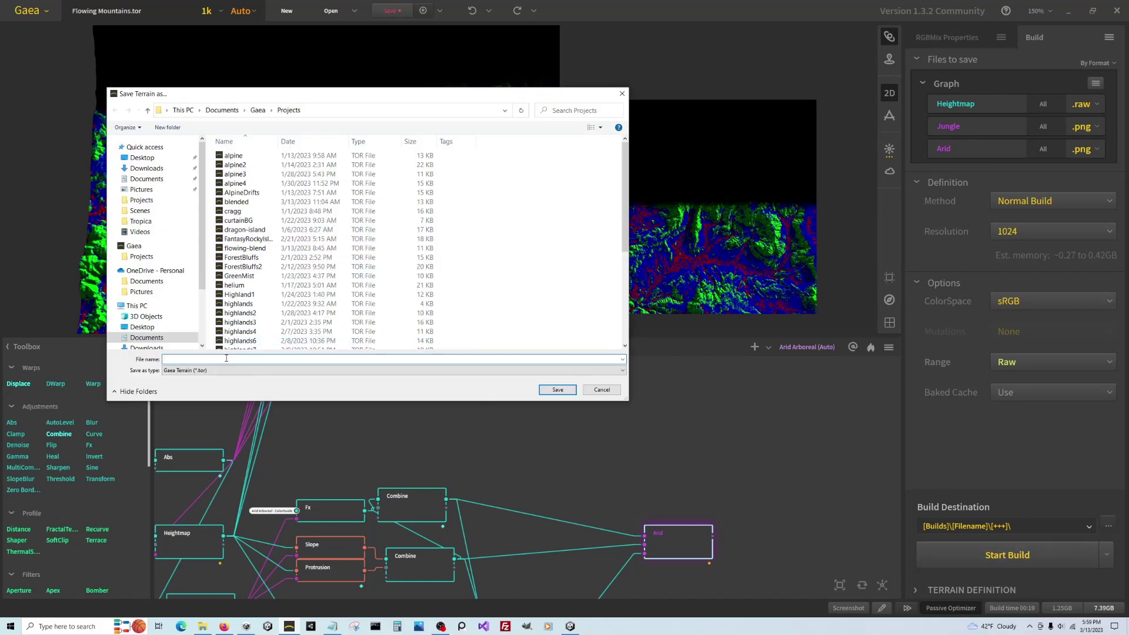
pyautogui.write('blend')
pyautogui.press('Return')
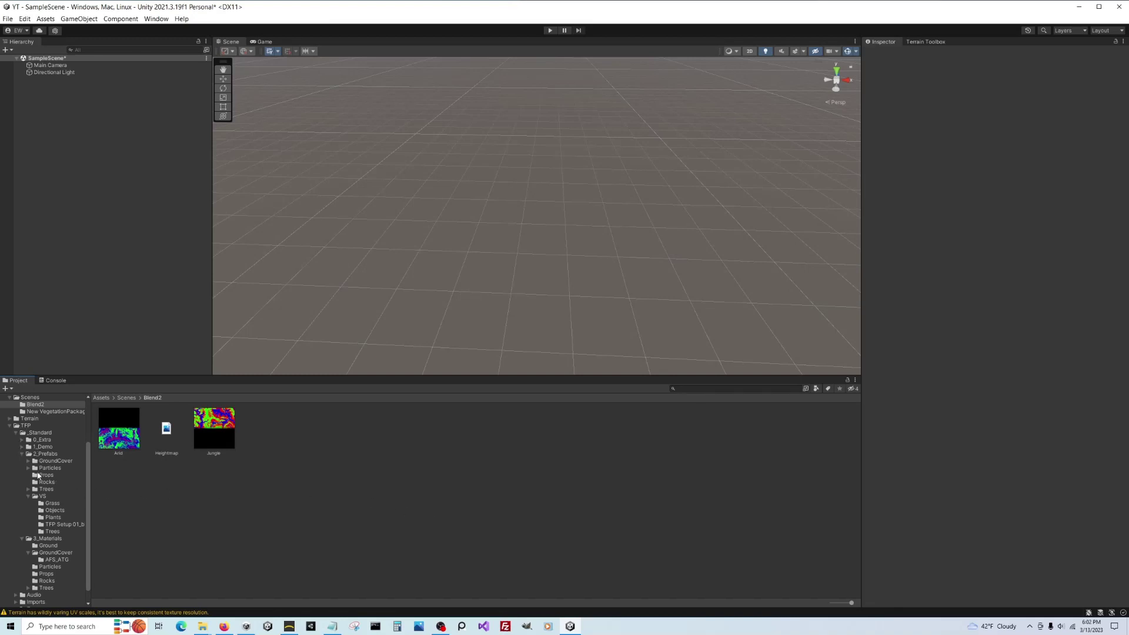
# In Unity, collapse the TFP asset folder and open the Terrain Toolbox's settings for creating a new terrain.
pyautogui.scroll(3, 35, 518)
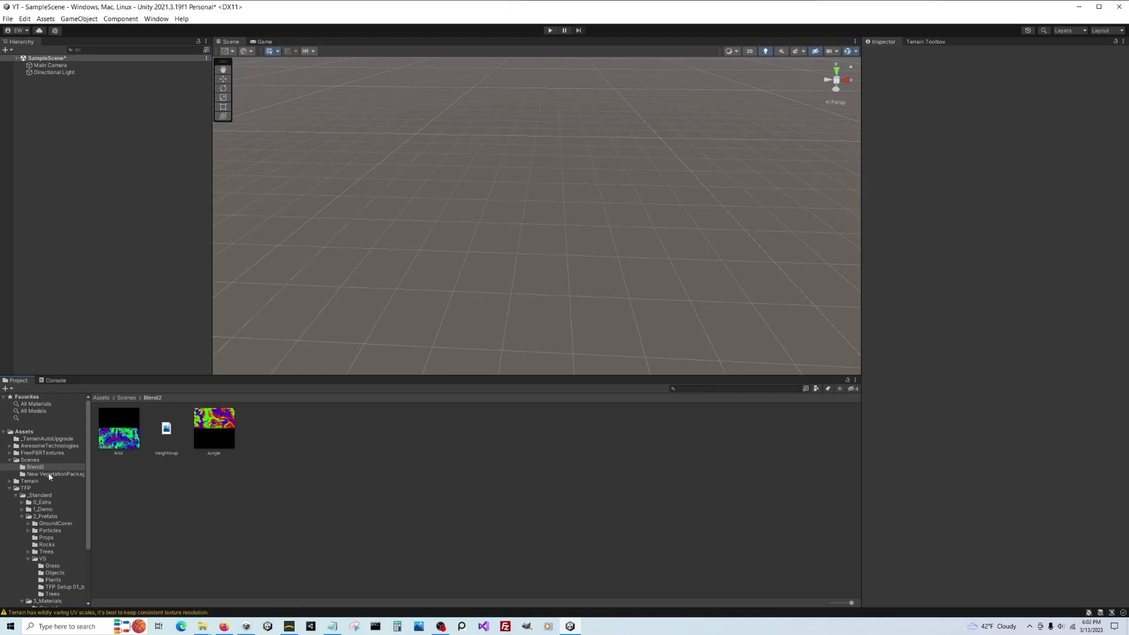
pyautogui.click(9, 488)
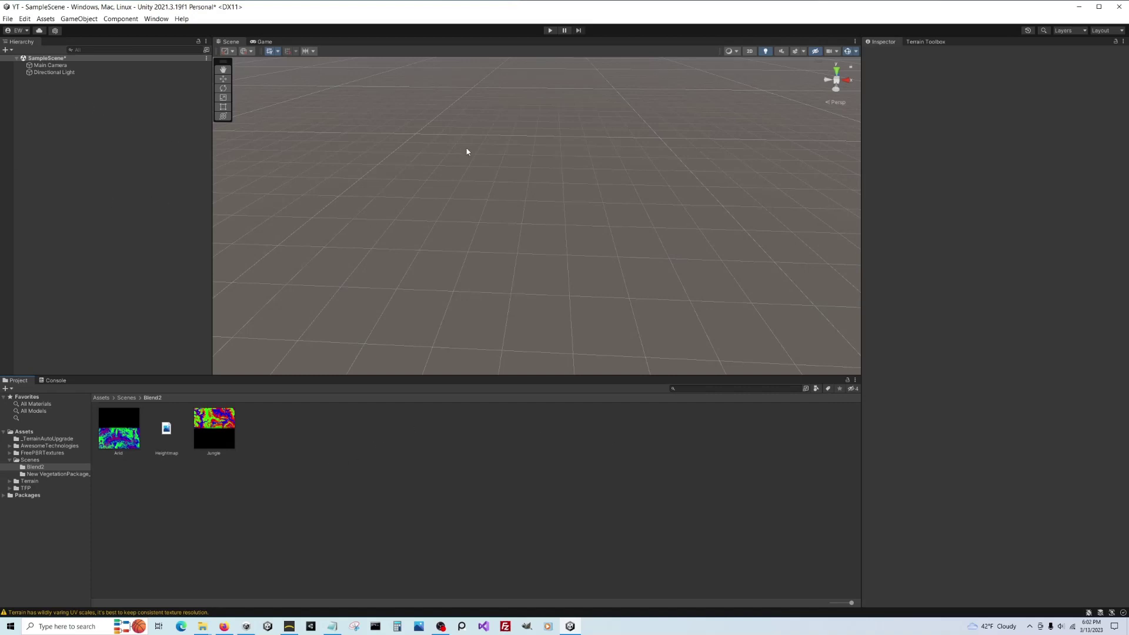
pyautogui.click(159, 21)
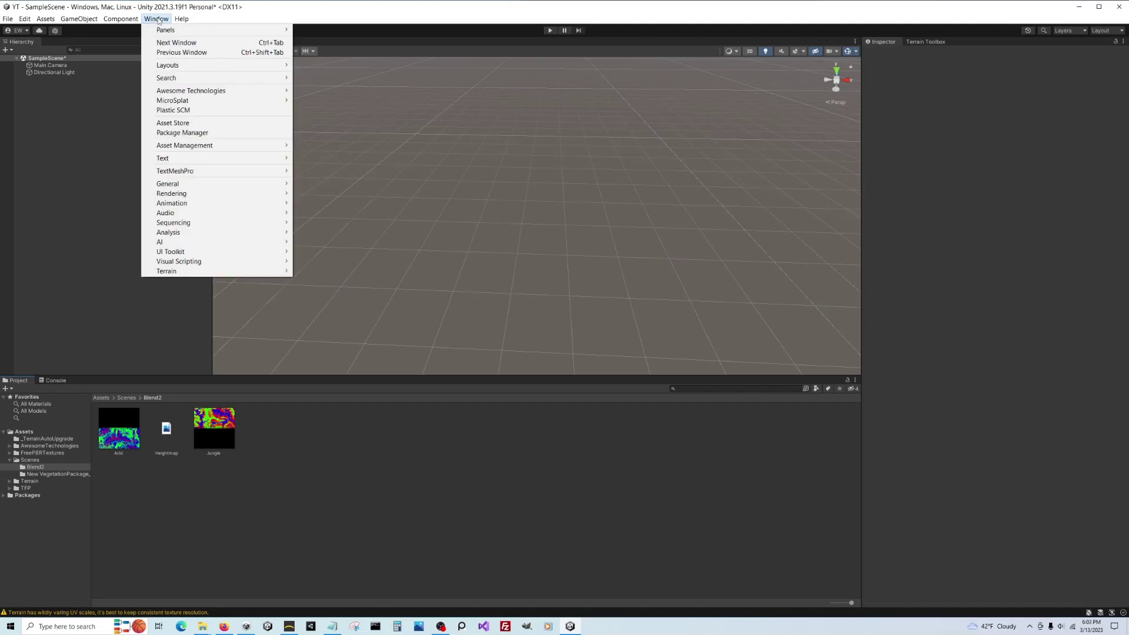
pyautogui.moveTo(191, 273)
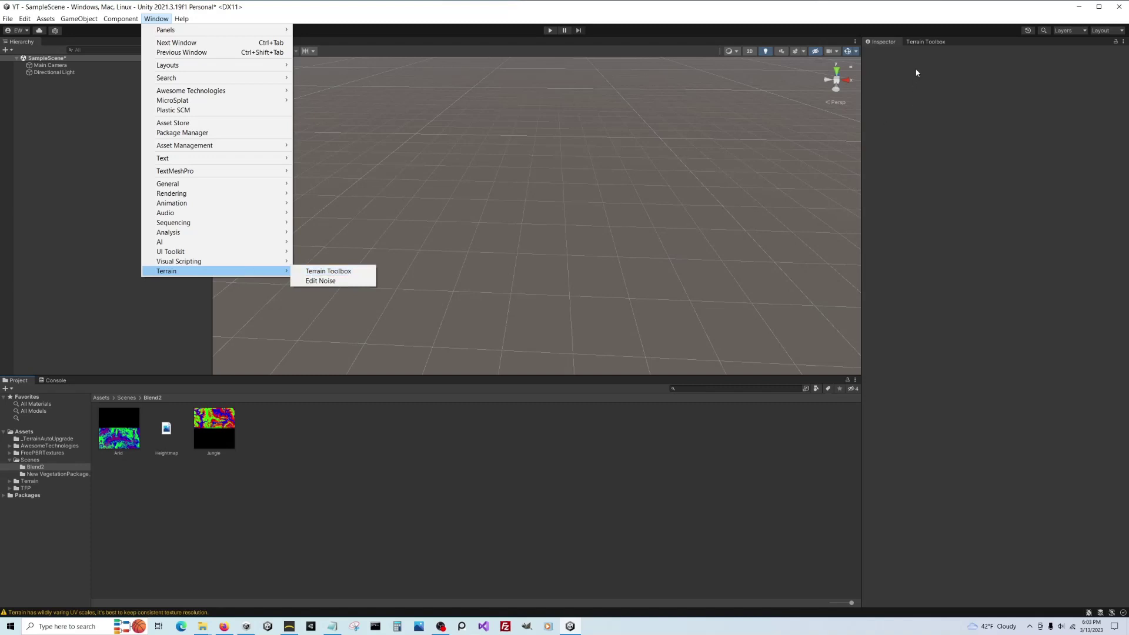
pyautogui.click(927, 41)
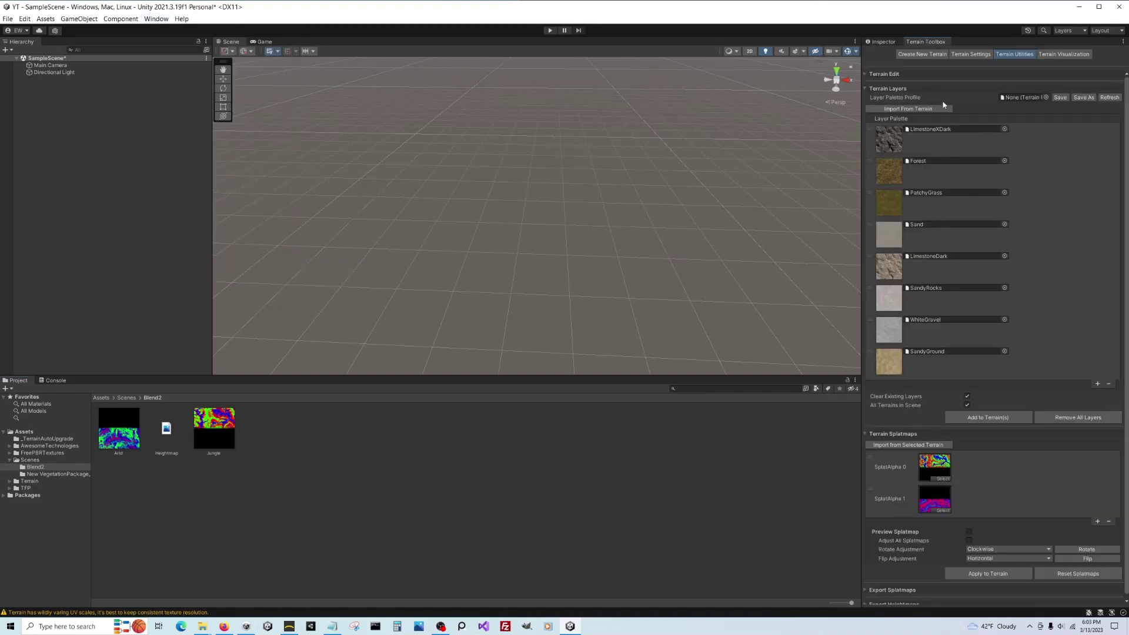
pyautogui.click(931, 57)
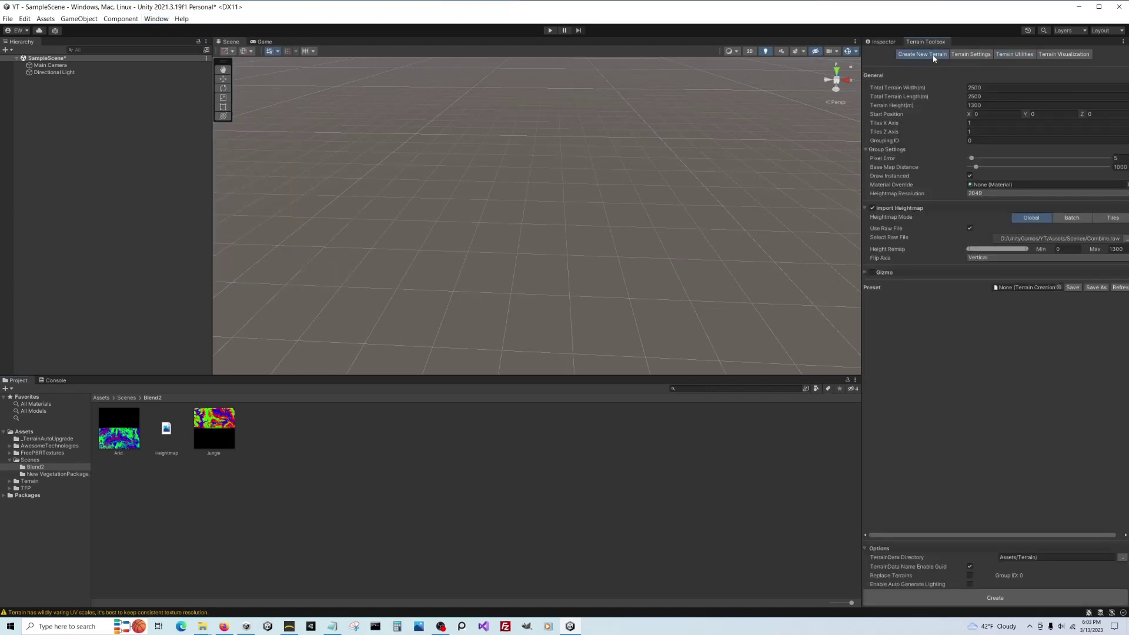
# Set the new terrain's total width and length to 5000 m and its height to 2600 m.
pyautogui.click(983, 87)
pyautogui.write('5')
pyautogui.click(1010, 96)
pyautogui.write('50')
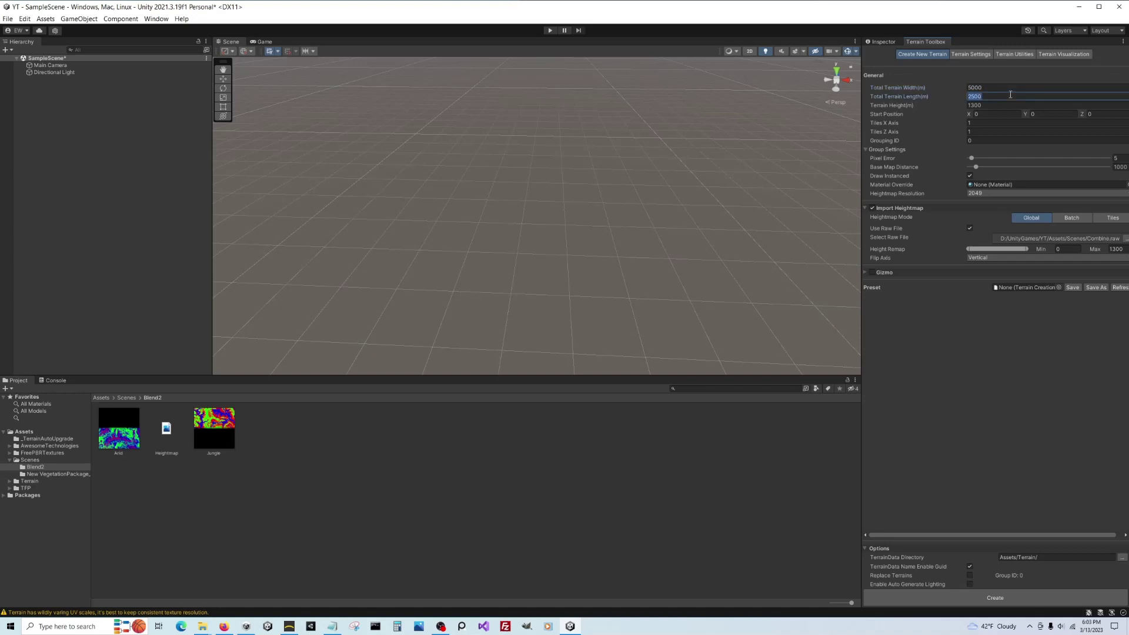
pyautogui.click(998, 105)
pyautogui.write('26')
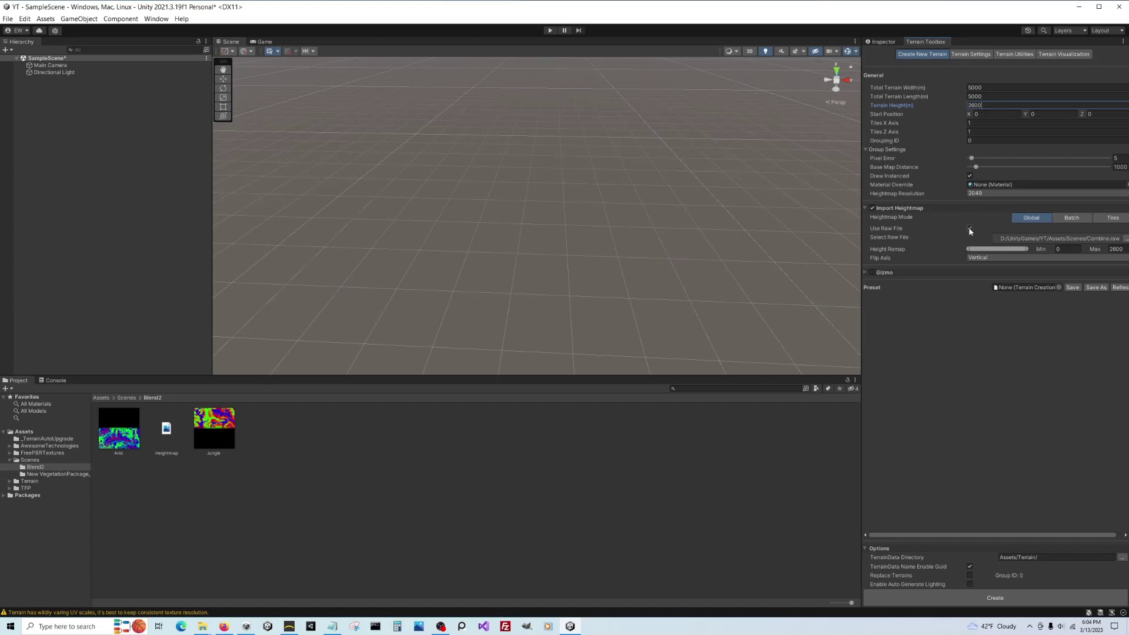
# Choose the raw Heightmap file from the Scenes/Blend2 folder as the import source and create the terrain.
pyautogui.click(1125, 238)
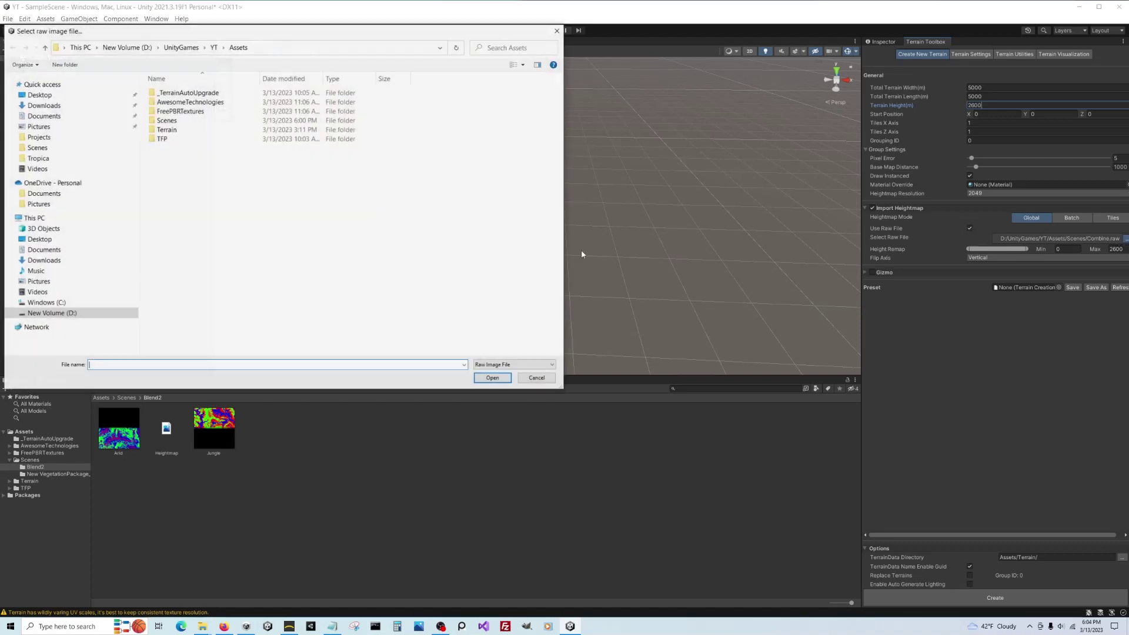
pyautogui.doubleClick(177, 122)
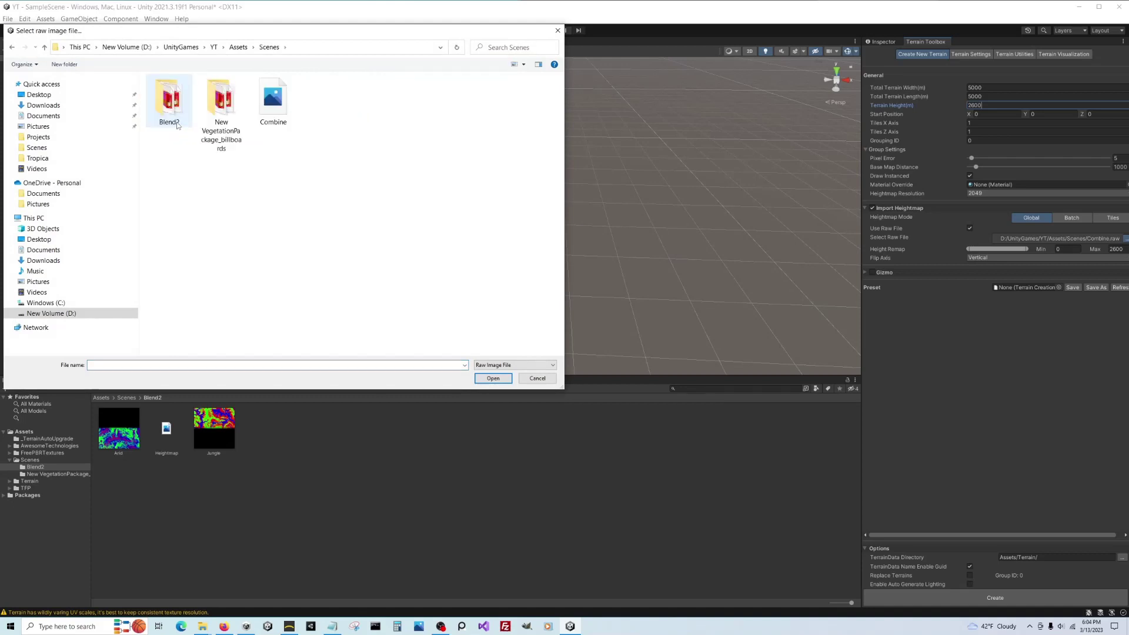
pyautogui.doubleClick(160, 106)
pyautogui.click(175, 104)
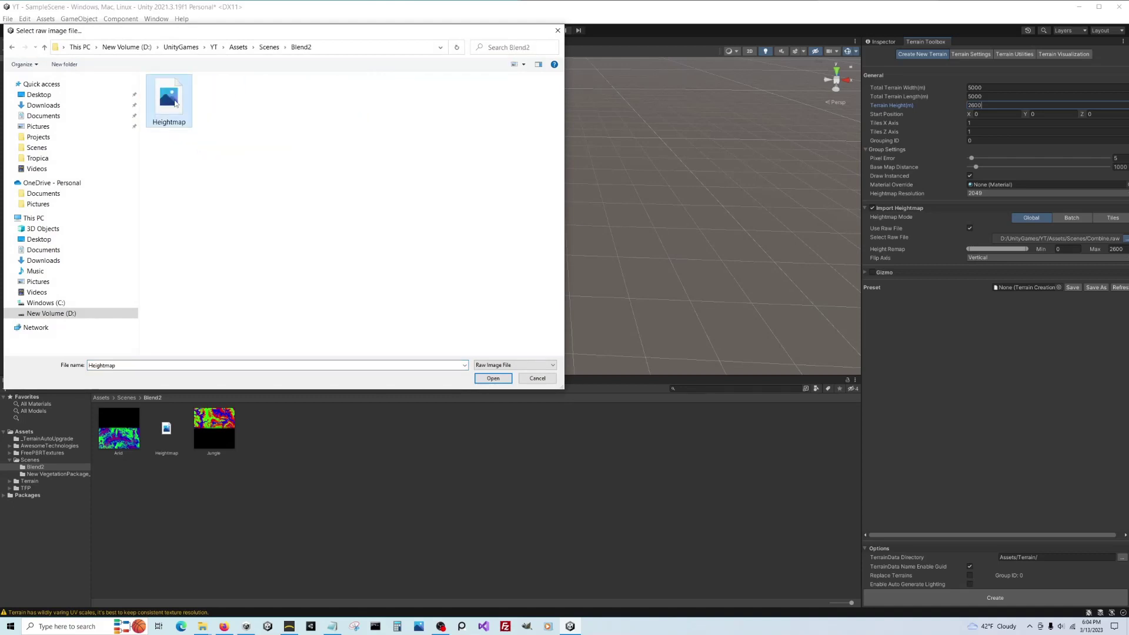
pyautogui.doubleClick(175, 103)
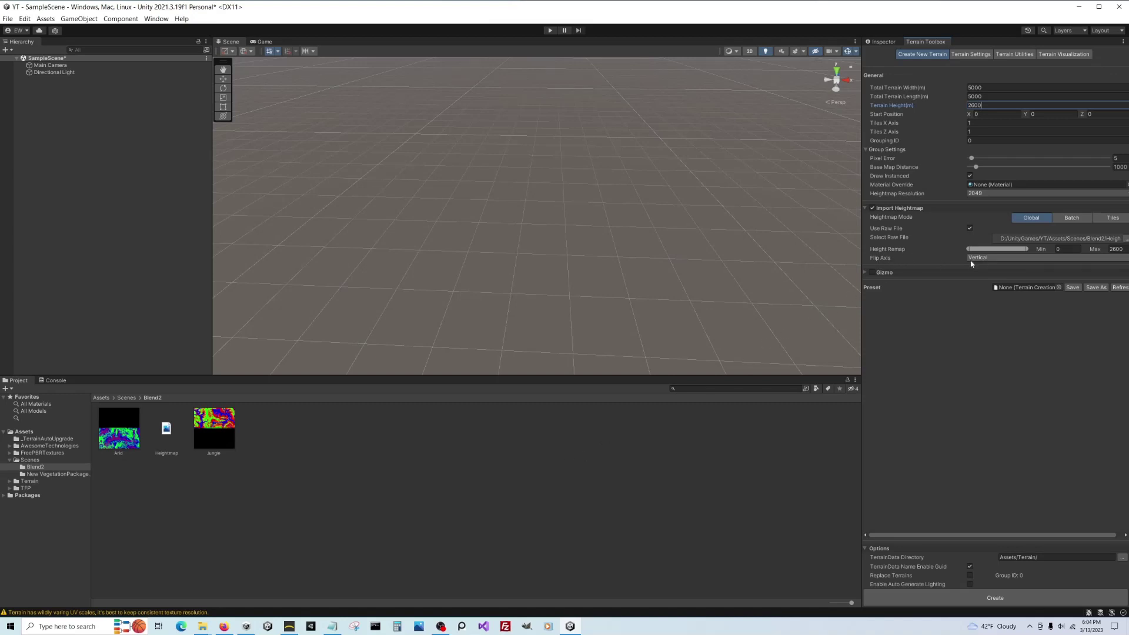
pyautogui.click(977, 597)
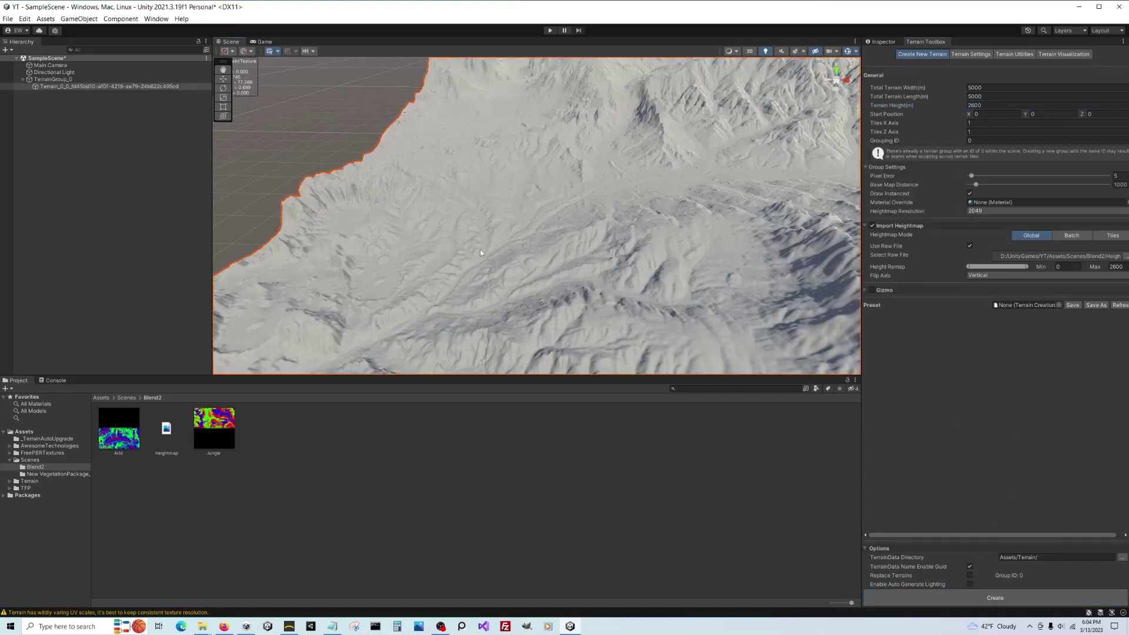
pyautogui.moveTo(480, 252); pyautogui.dragTo(430, 258, button='right')
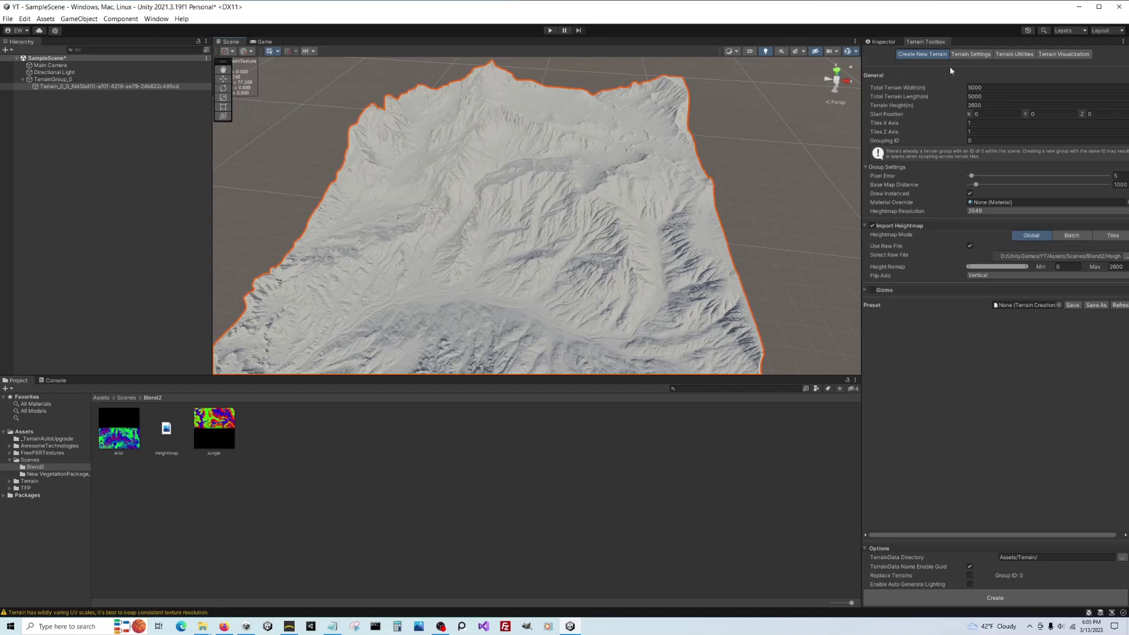
# Assign the New Layer Palette profile to the new terrain's texture painting layers.
pyautogui.click(970, 54)
pyautogui.click(882, 42)
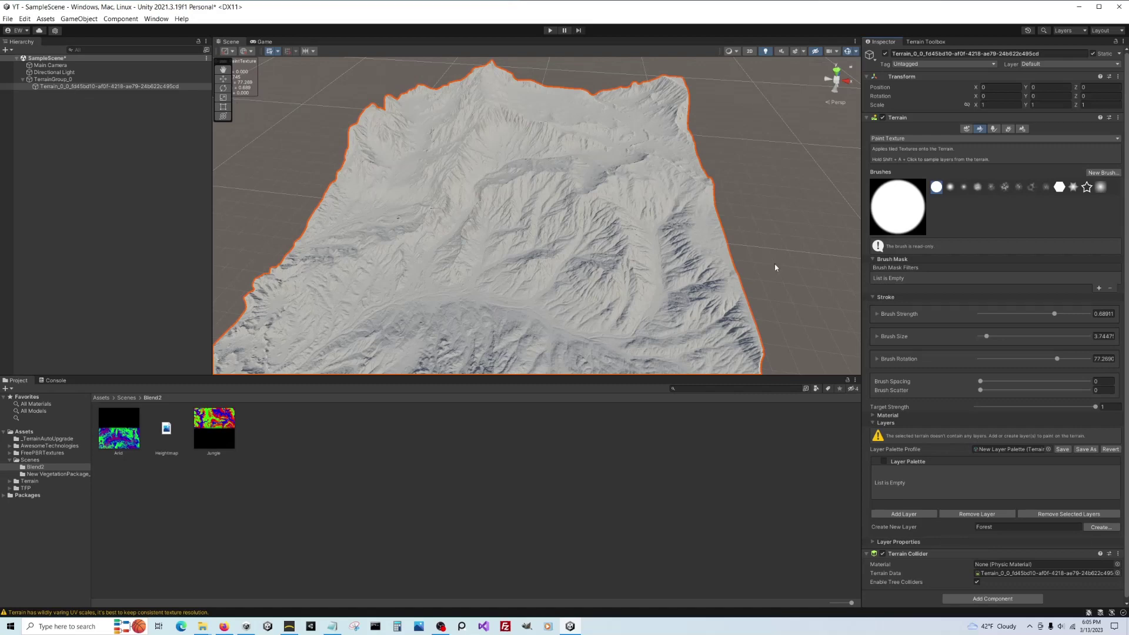
pyautogui.scroll(-1, 960, 418)
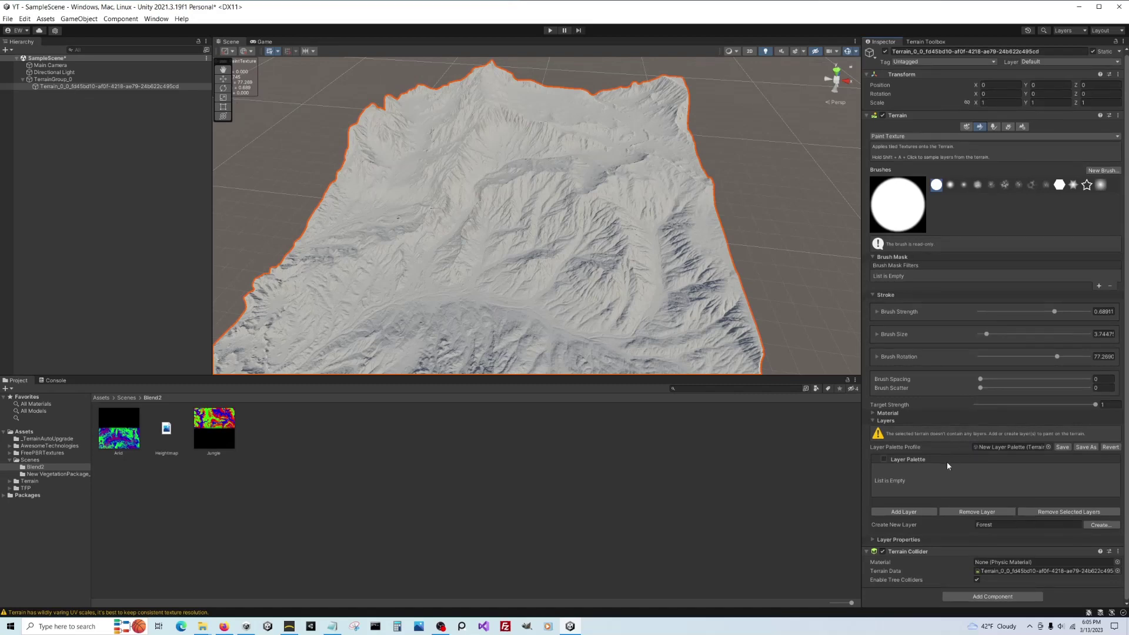
pyautogui.click(1048, 447)
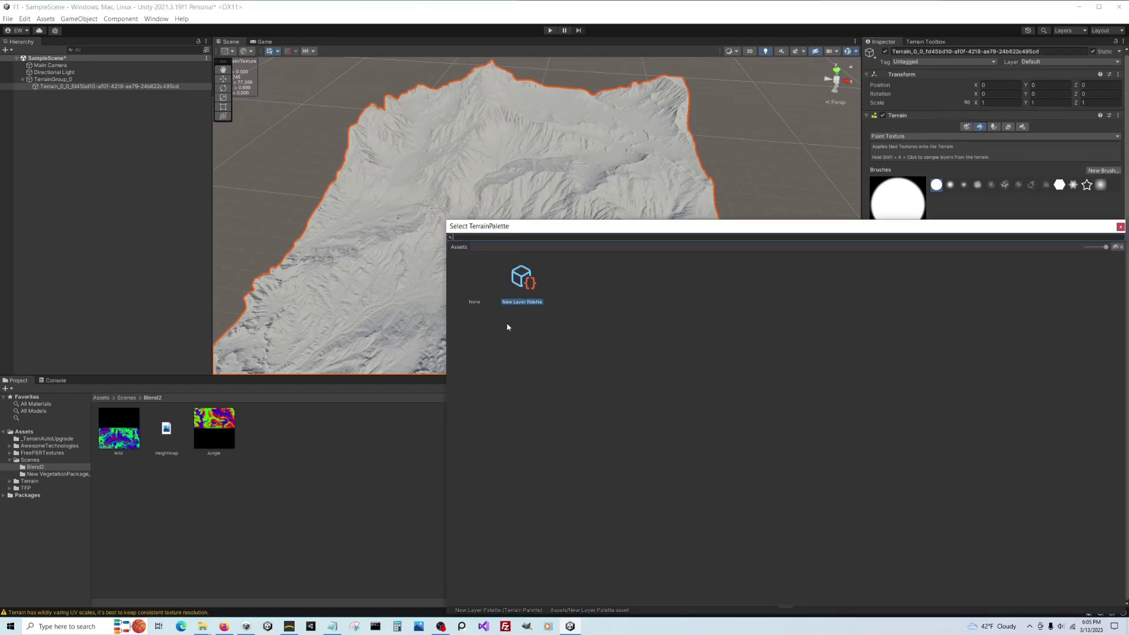
pyautogui.doubleClick(517, 294)
pyautogui.click(587, 330)
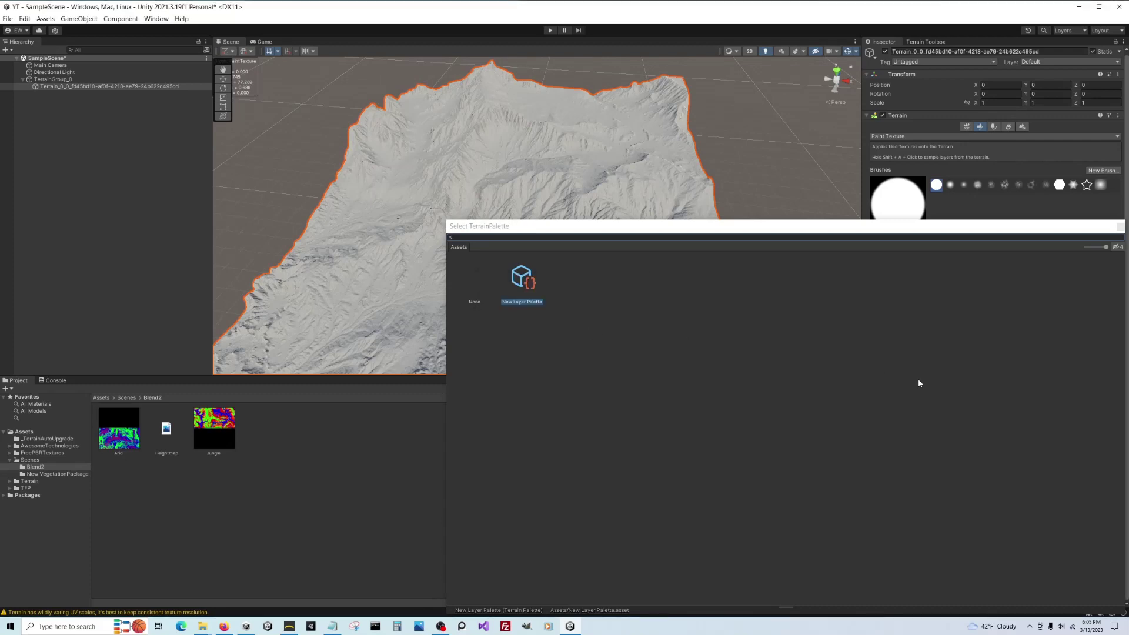
pyautogui.scroll(-5, 993, 298)
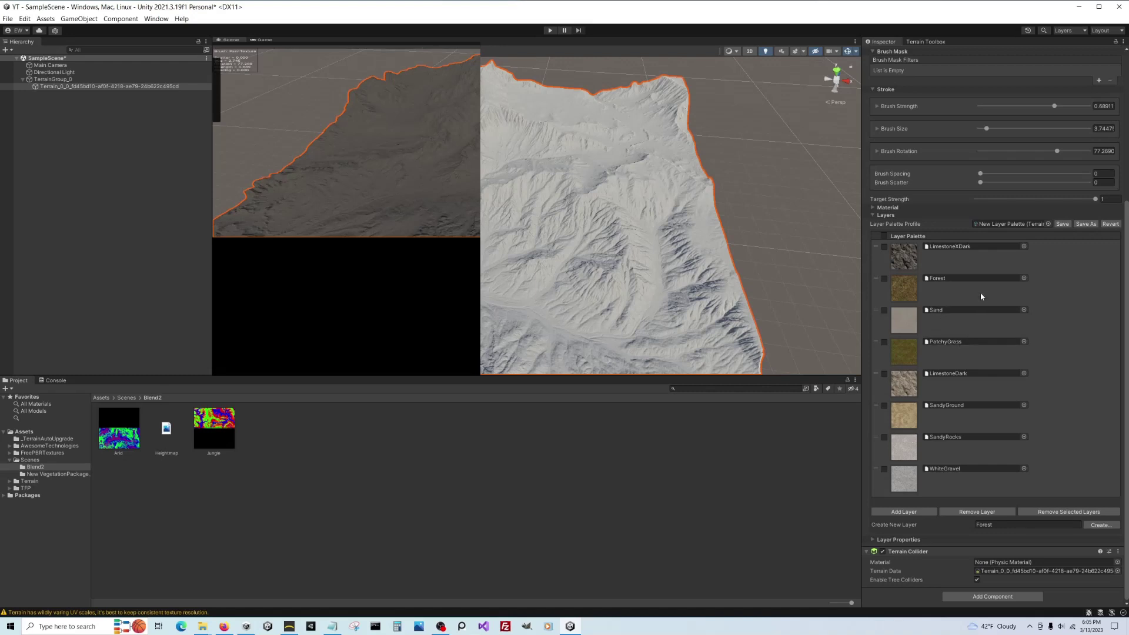
# Reorder the layer palette so Sand follows PatchyGrass and SandyGround comes last, after WhiteGravel.
pyautogui.moveTo(945, 320); pyautogui.dragTo(941, 354)
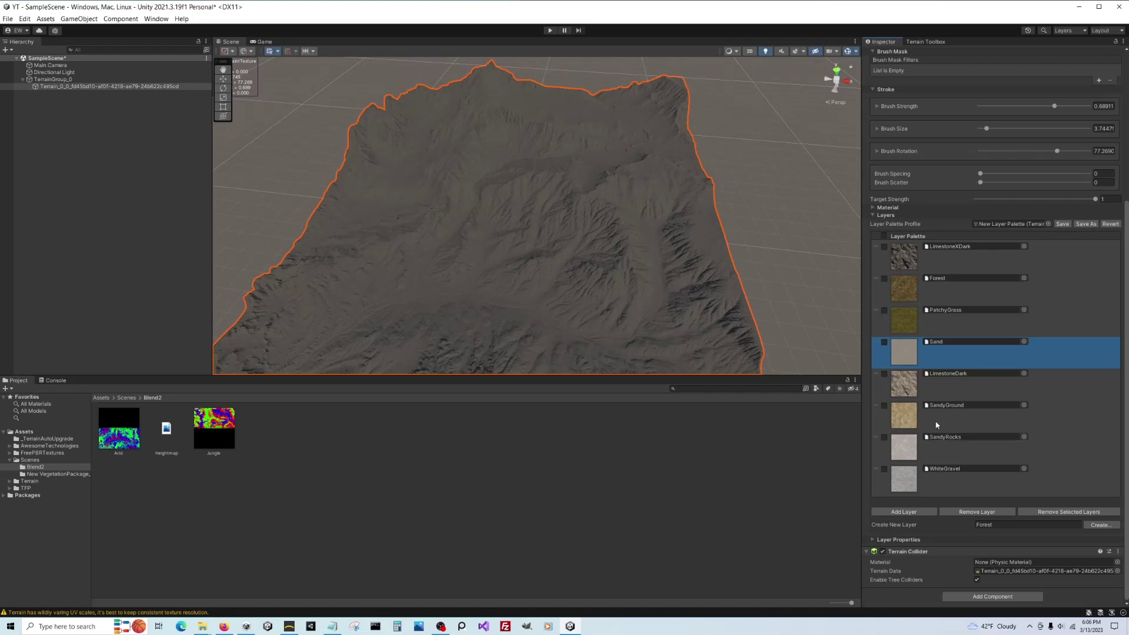
pyautogui.moveTo(937, 425); pyautogui.dragTo(944, 488)
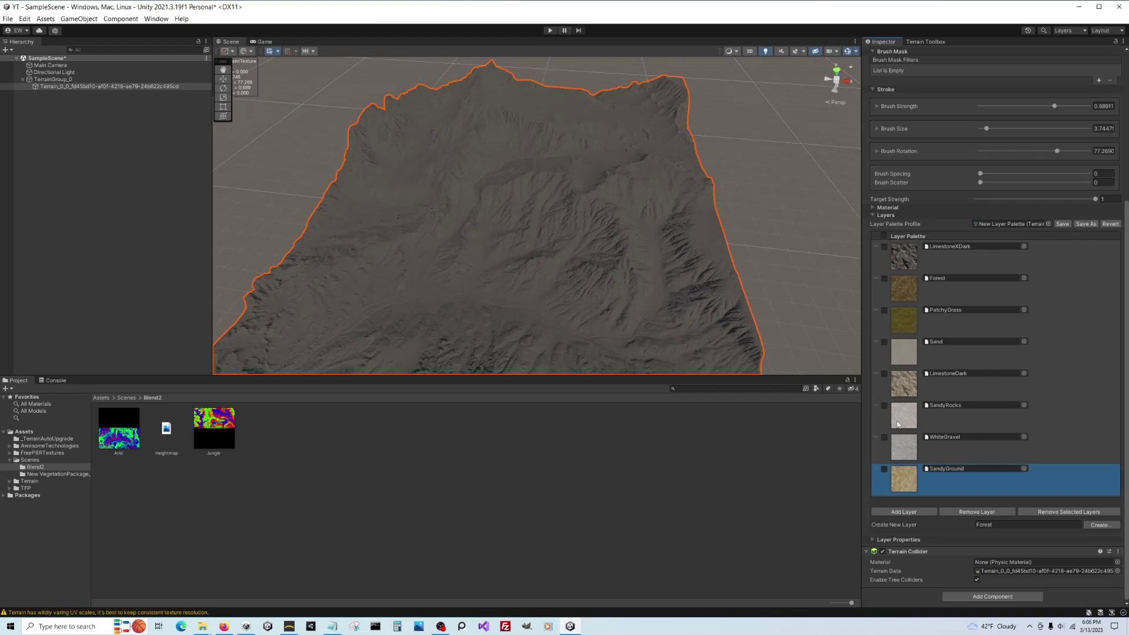
# Import the terrain's layers into the Terrain Utilities layer palette and remove both old splatmaps from the splatmap list.
pyautogui.click(923, 42)
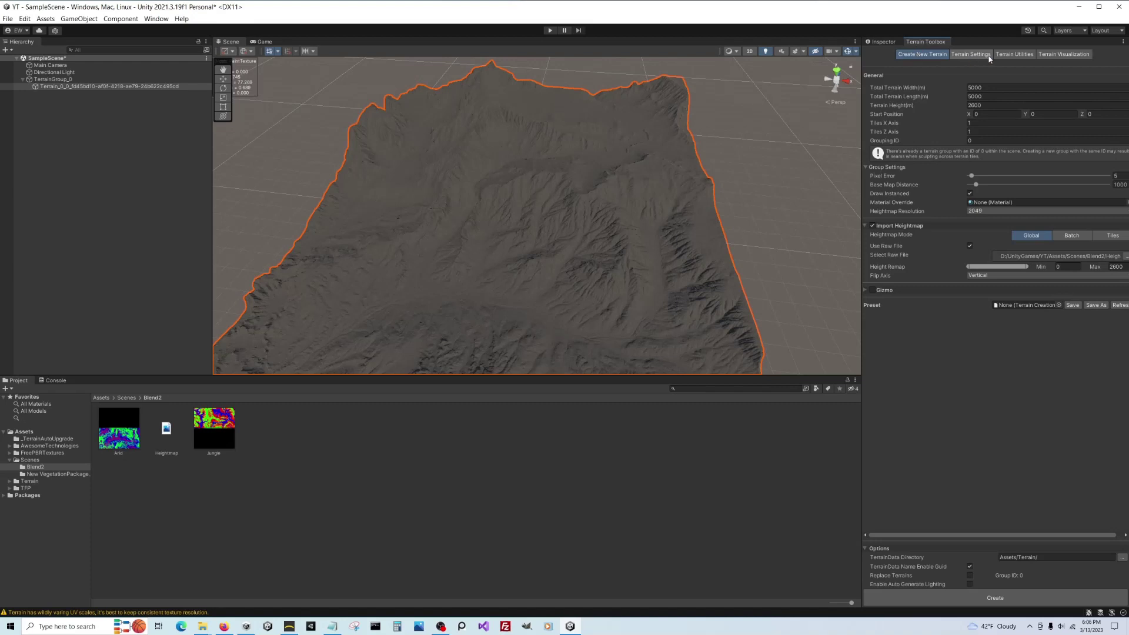
pyautogui.click(1010, 55)
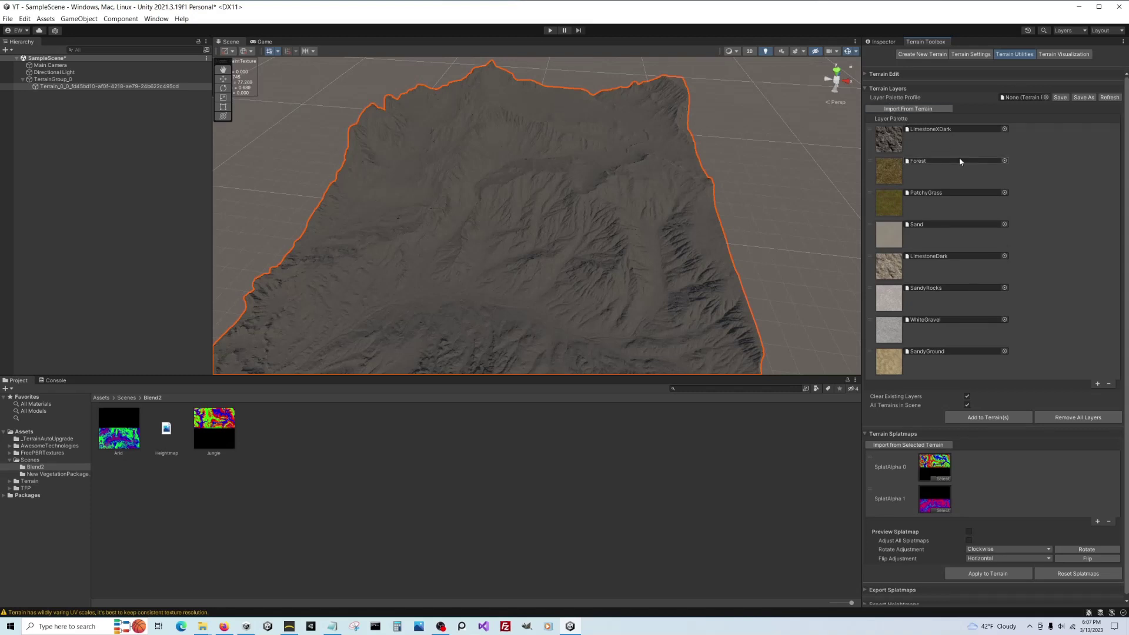
pyautogui.click(906, 109)
pyautogui.click(1108, 522)
pyautogui.click(1114, 490)
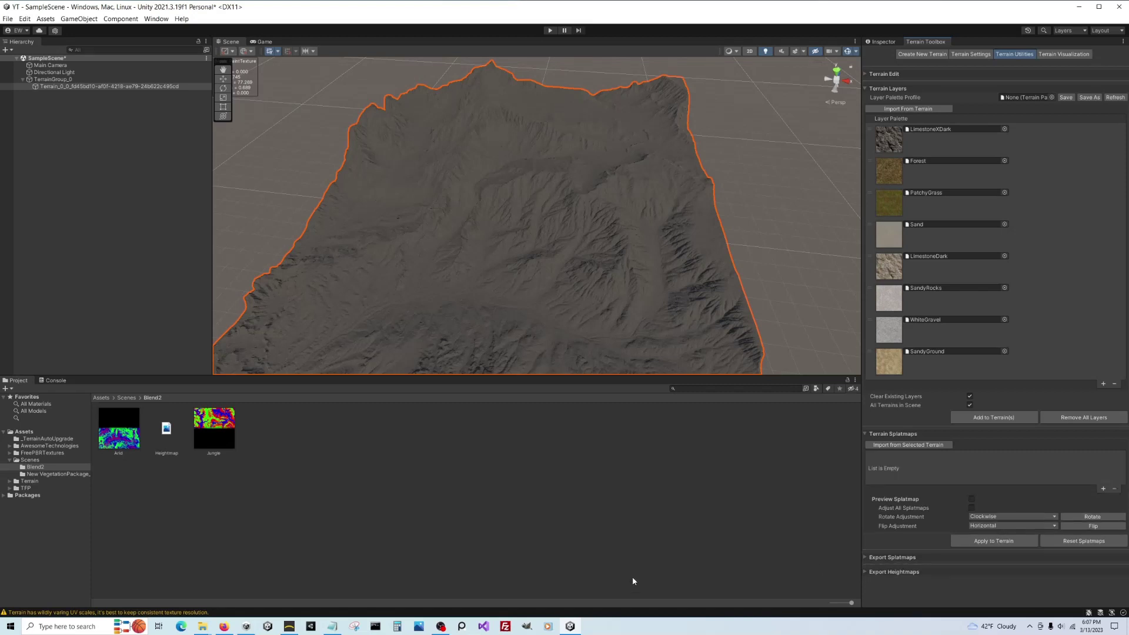
# Import the selected terrain's splatmaps, replace SplatAlpha 0 with Jungle and SplatAlpha 1 with Arid, and apply them to the terrain.
pyautogui.click(888, 447)
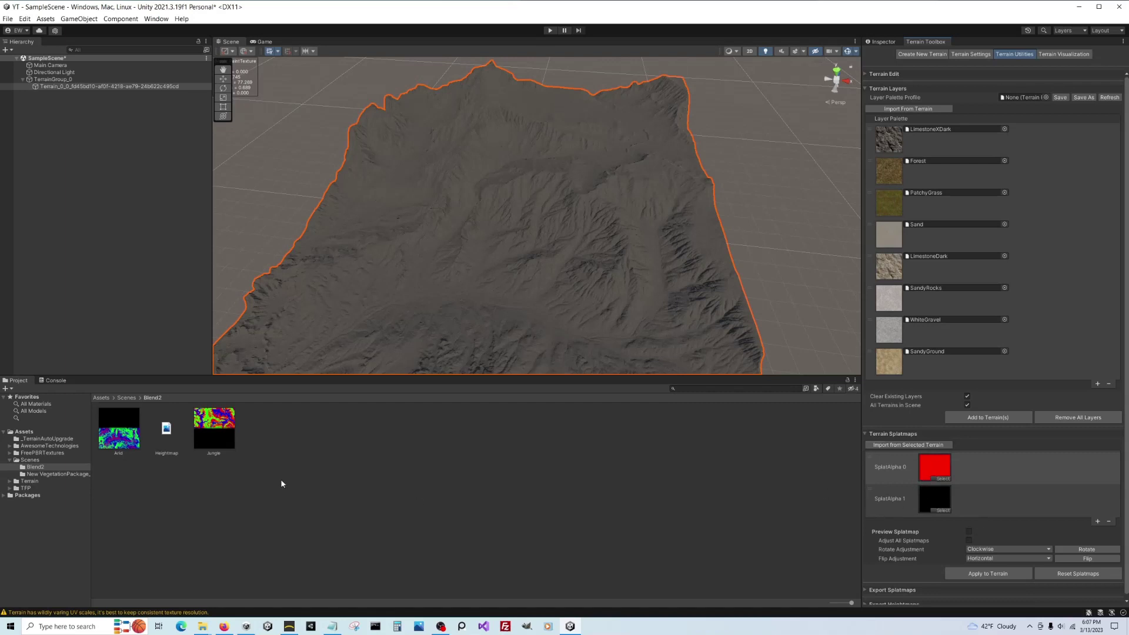
pyautogui.moveTo(215, 429); pyautogui.dragTo(935, 466)
pyautogui.moveTo(118, 436); pyautogui.dragTo(934, 498)
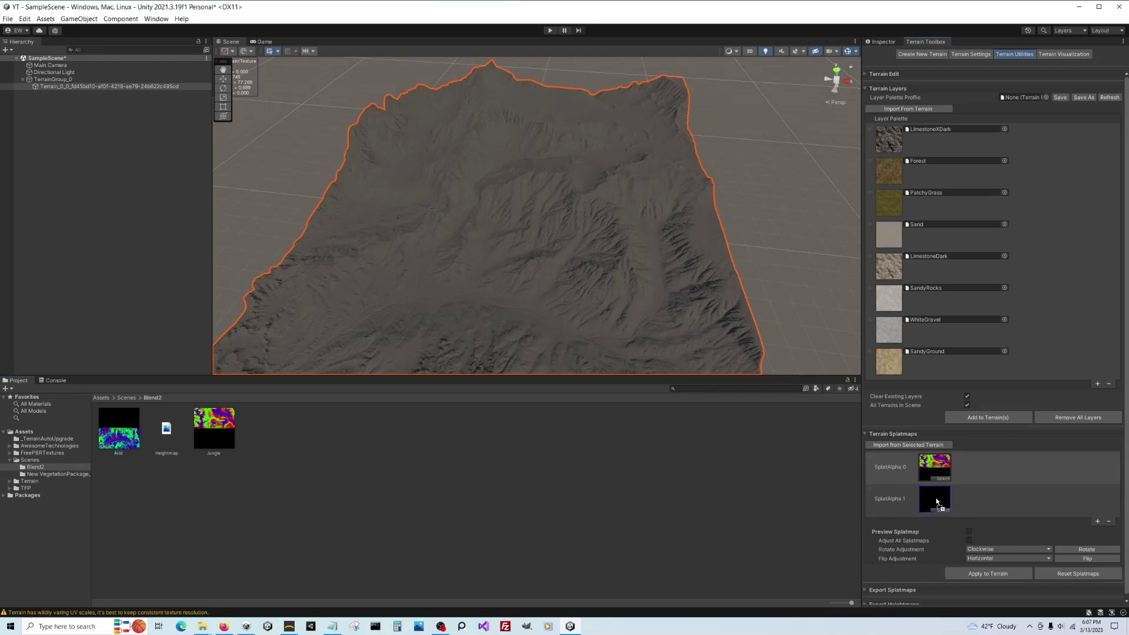
pyautogui.click(987, 574)
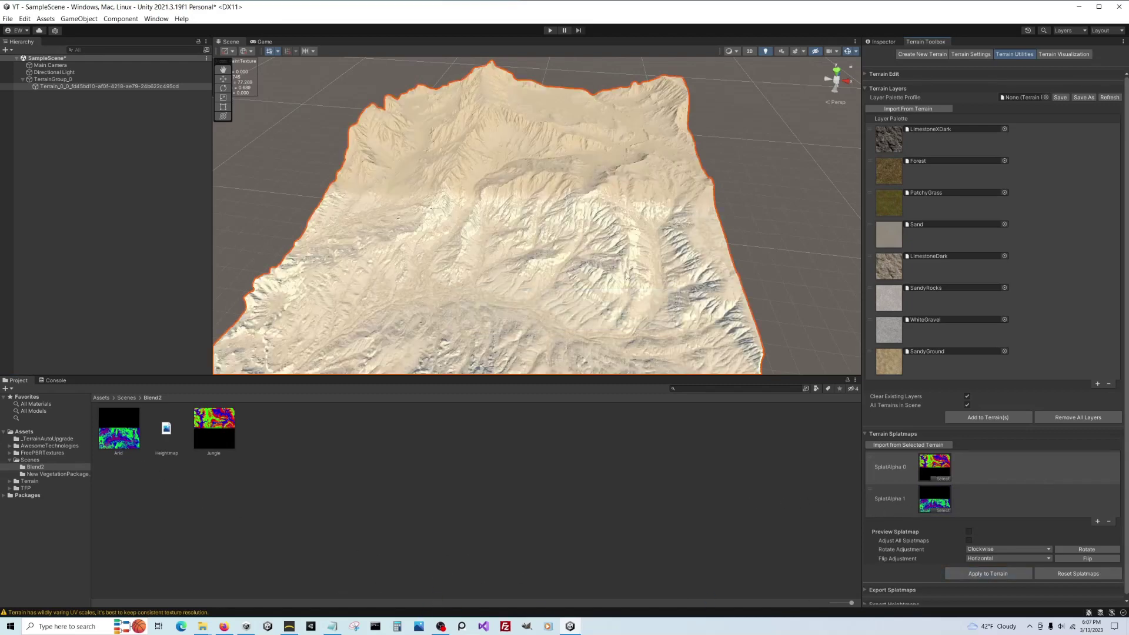
# Remove the Sand and SandyGround layers from the terrain's layer palette.
pyautogui.click(881, 42)
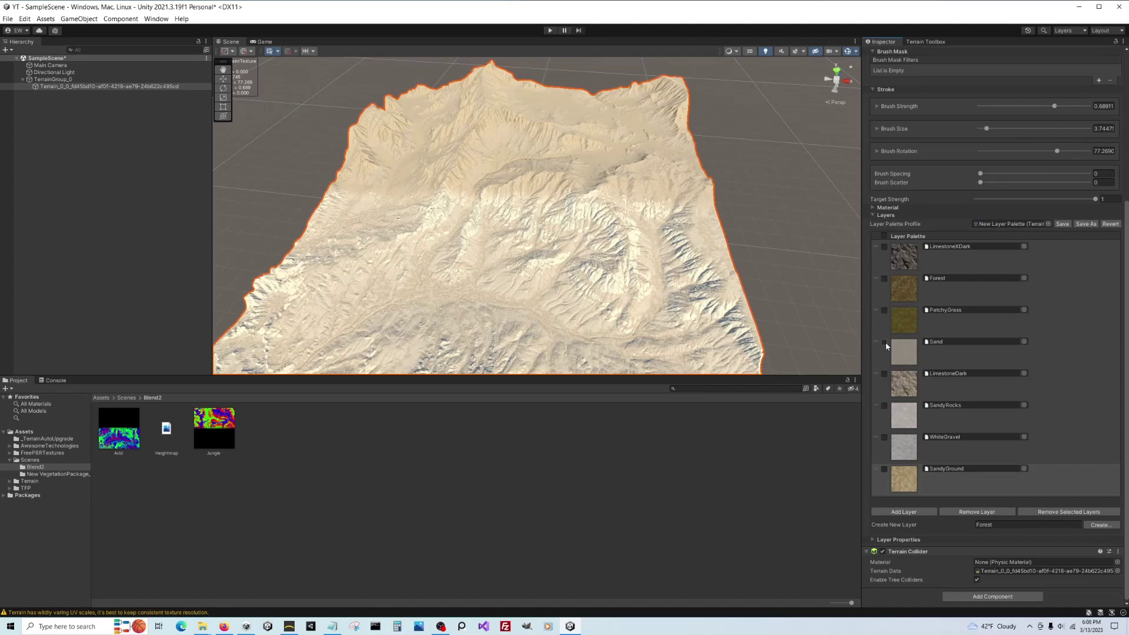
pyautogui.click(884, 469)
pyautogui.click(1063, 512)
pyautogui.click(590, 335)
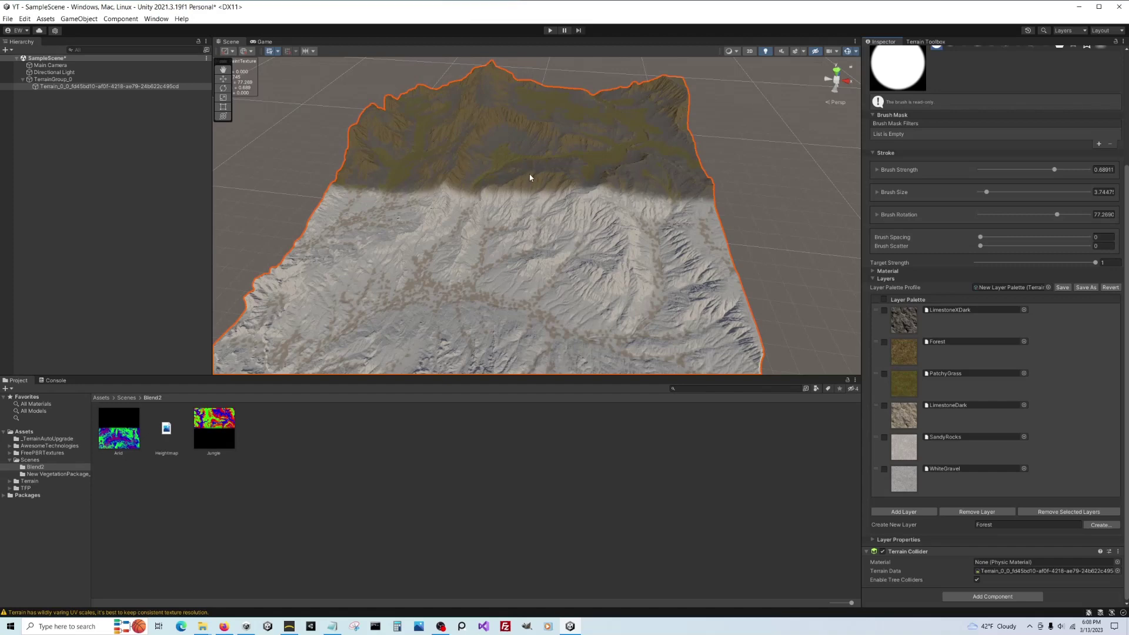
# Reorder the terrain's layer palette so Forest comes first and LimestoneXDark second.
pyautogui.moveTo(530, 178); pyautogui.dragTo(465, 154, button='right')
pyautogui.moveTo(931, 325); pyautogui.dragTo(940, 361)
pyautogui.click(941, 372)
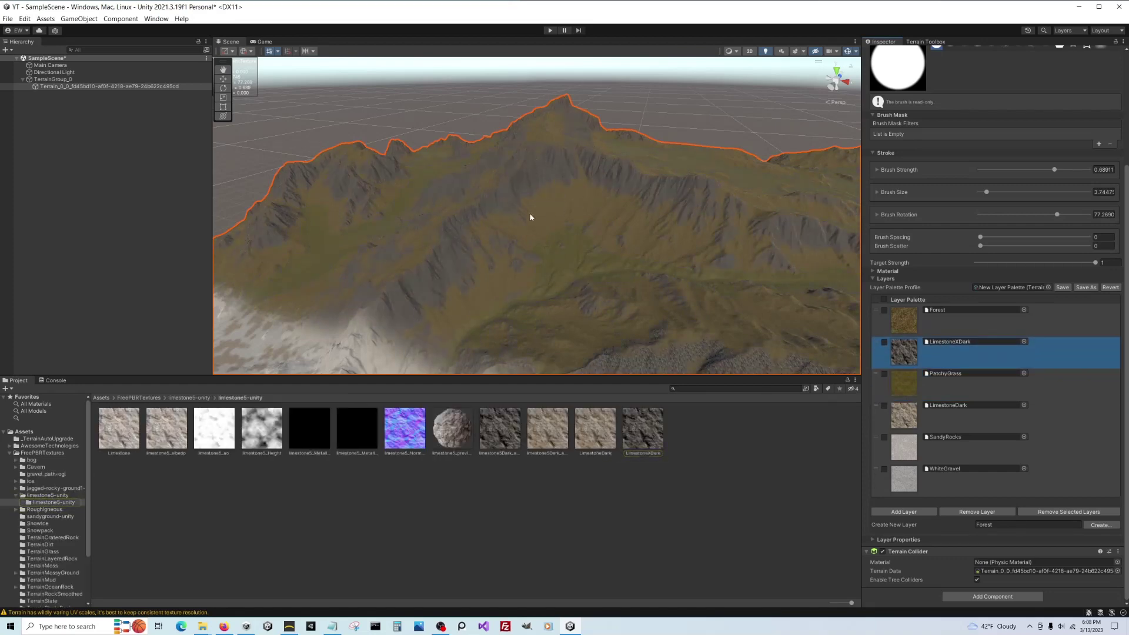
# Move the LimestoneDark layer below SandyRocks in the palette so it covers the arid slopes.
pyautogui.moveTo(529, 217); pyautogui.dragTo(558, 231, button='right')
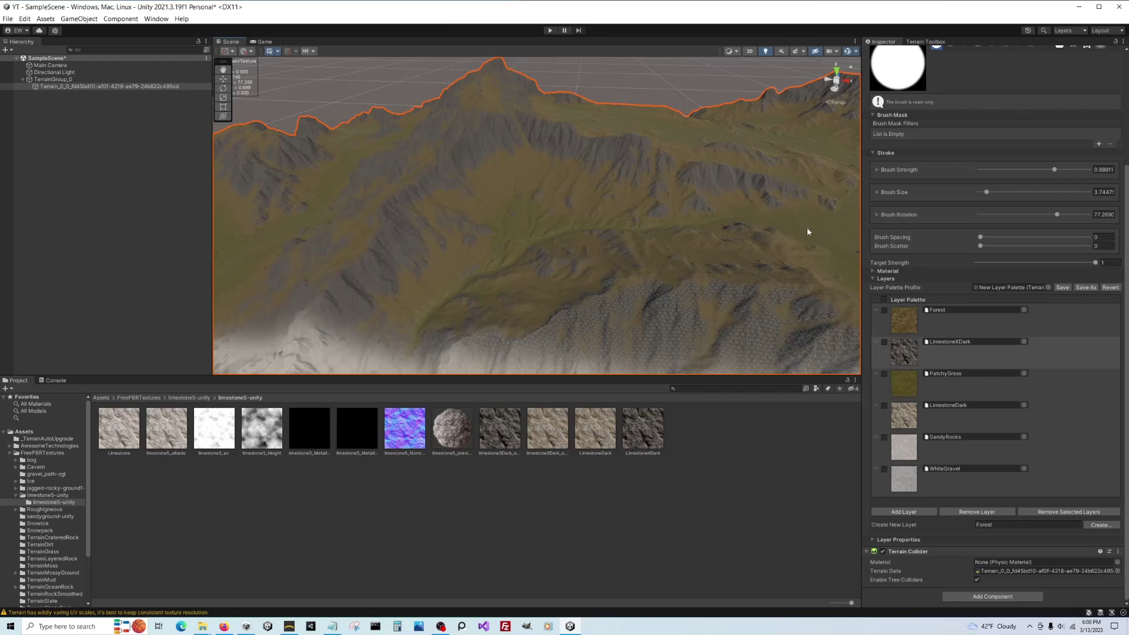
pyautogui.keyDown('alt'); pyautogui.moveTo(807, 231); pyautogui.dragTo(792, 262); pyautogui.keyUp('alt')
pyautogui.keyDown('alt'); pyautogui.moveTo(645, 203); pyautogui.dragTo(776, 284); pyautogui.keyUp('alt')
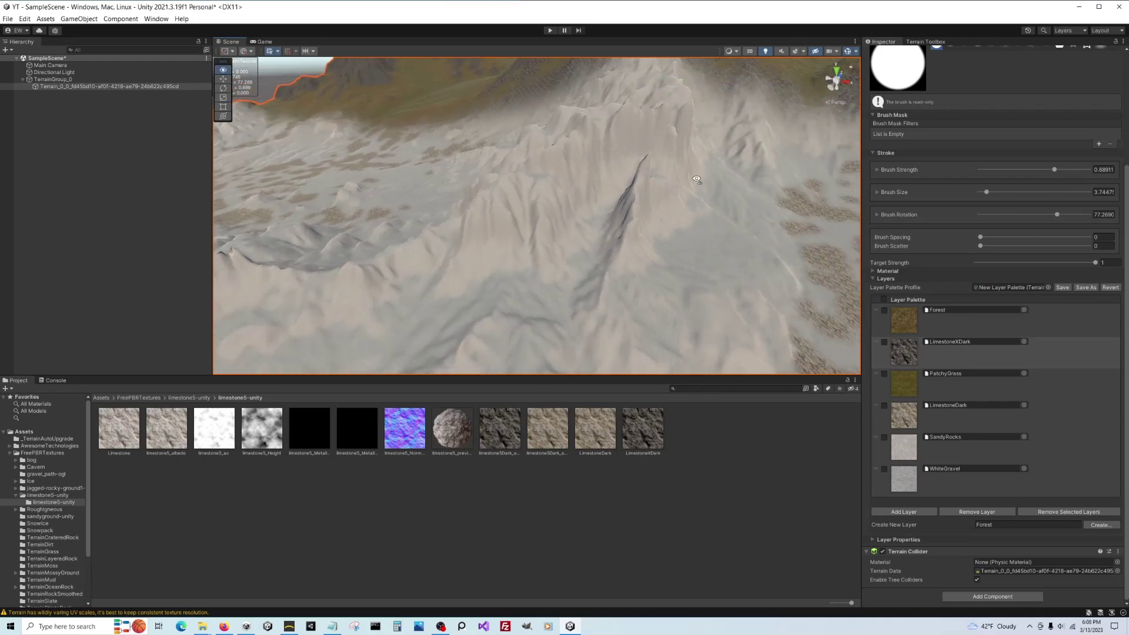
pyautogui.moveTo(937, 425); pyautogui.dragTo(939, 447)
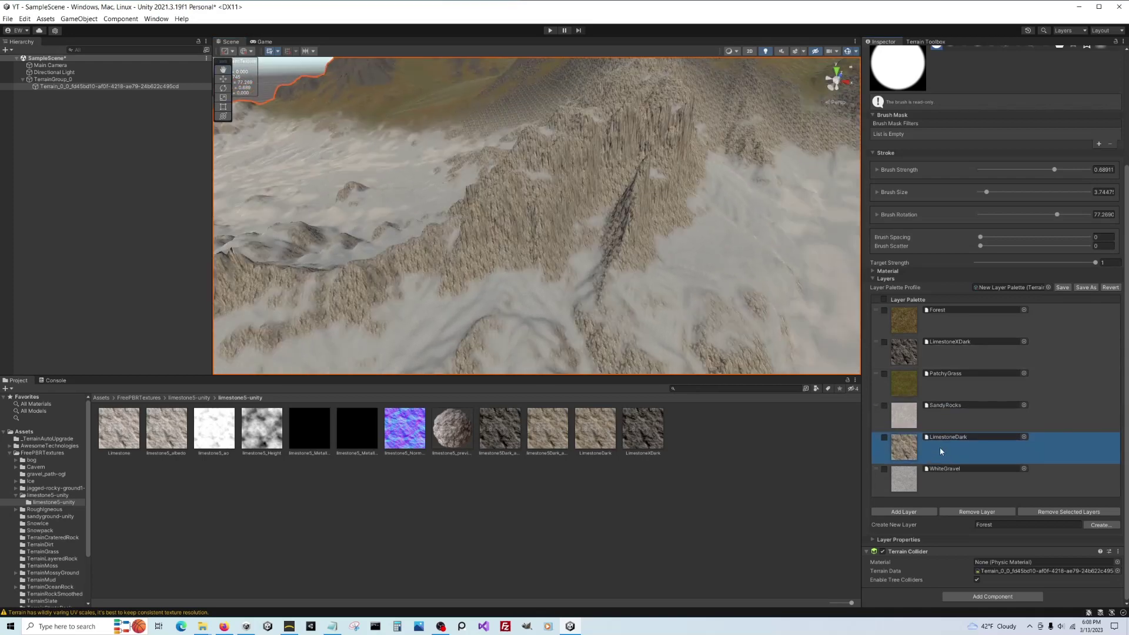
# Swap WhiteGravel and SandyRocks in the layer palette, placing WhiteGravel above LimestoneDark and SandyRocks last, and inspect the arid area.
pyautogui.keyDown('alt'); pyautogui.moveTo(632, 216); pyautogui.dragTo(650, 80); pyautogui.keyUp('alt')
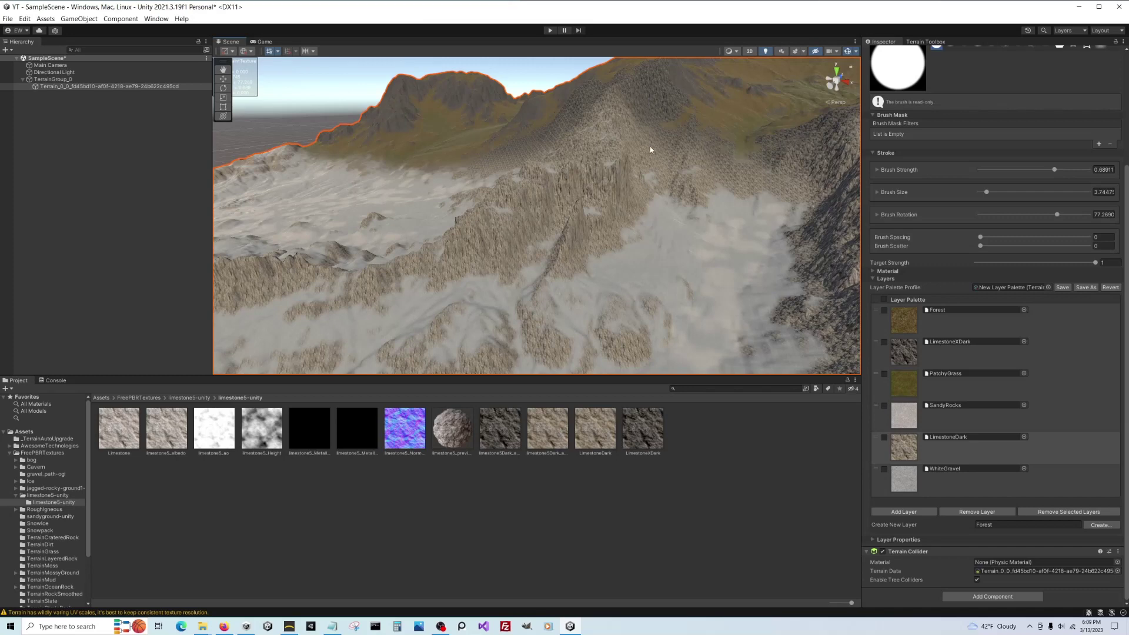
pyautogui.keyDown('alt'); pyautogui.moveTo(620, 236); pyautogui.dragTo(552, 250); pyautogui.keyUp('alt')
pyautogui.moveTo(552, 251)
pyautogui.mouseDown(button='right')
pyautogui.moveTo(664, 263)
pyautogui.moveTo(565, 240)
pyautogui.mouseUp(button='right')
pyautogui.moveTo(698, 252); pyautogui.dragTo(656, 193, button='right')
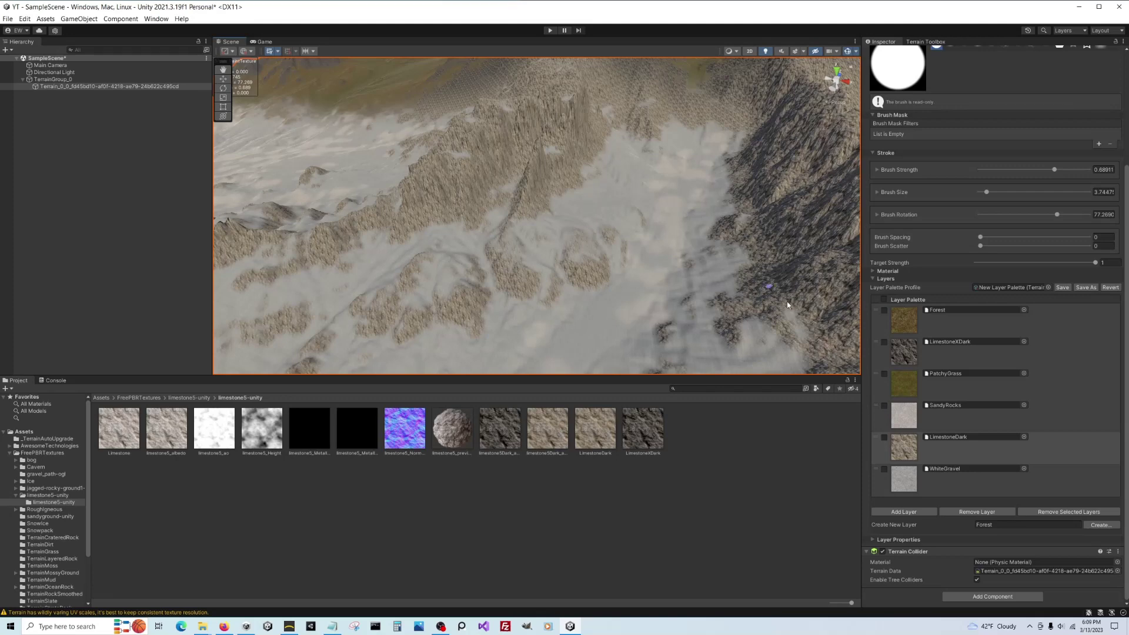
pyautogui.moveTo(935, 479)
pyautogui.mouseDown()
pyautogui.moveTo(942, 404)
pyautogui.moveTo(941, 415)
pyautogui.mouseUp()
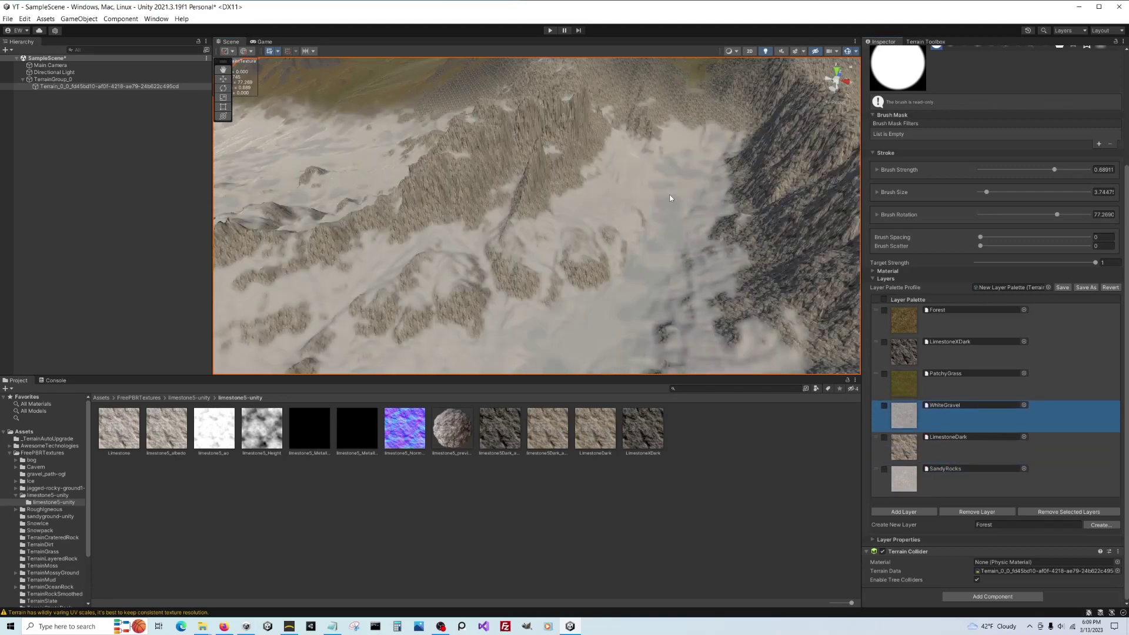
pyautogui.moveTo(671, 198); pyautogui.dragTo(651, 218, button='right')
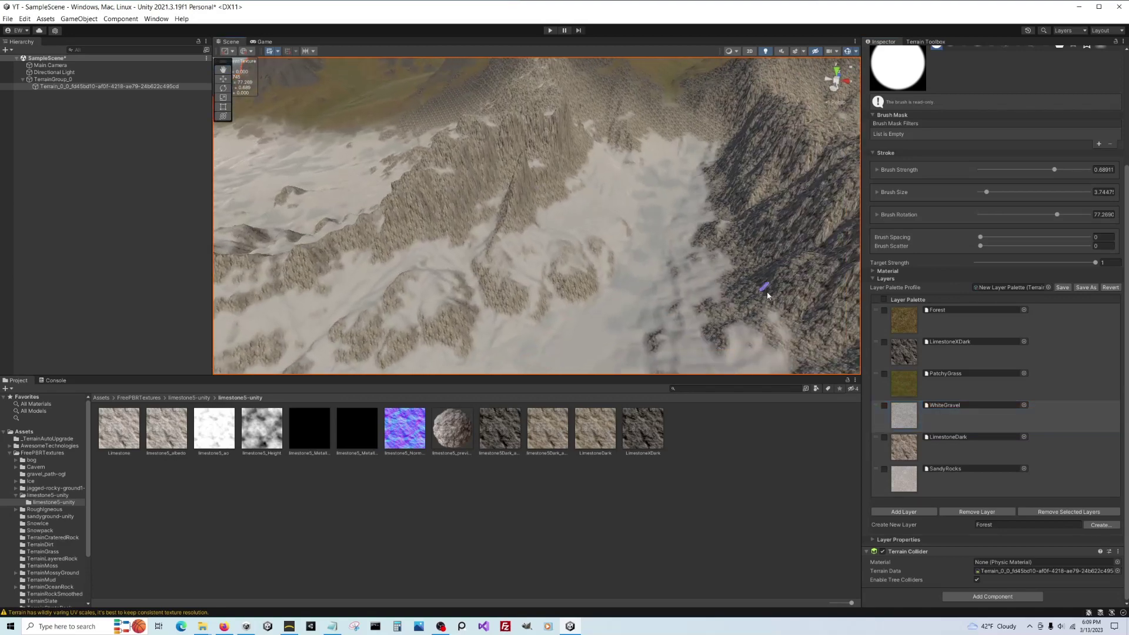
pyautogui.moveTo(768, 297); pyautogui.dragTo(506, 265, button='right')
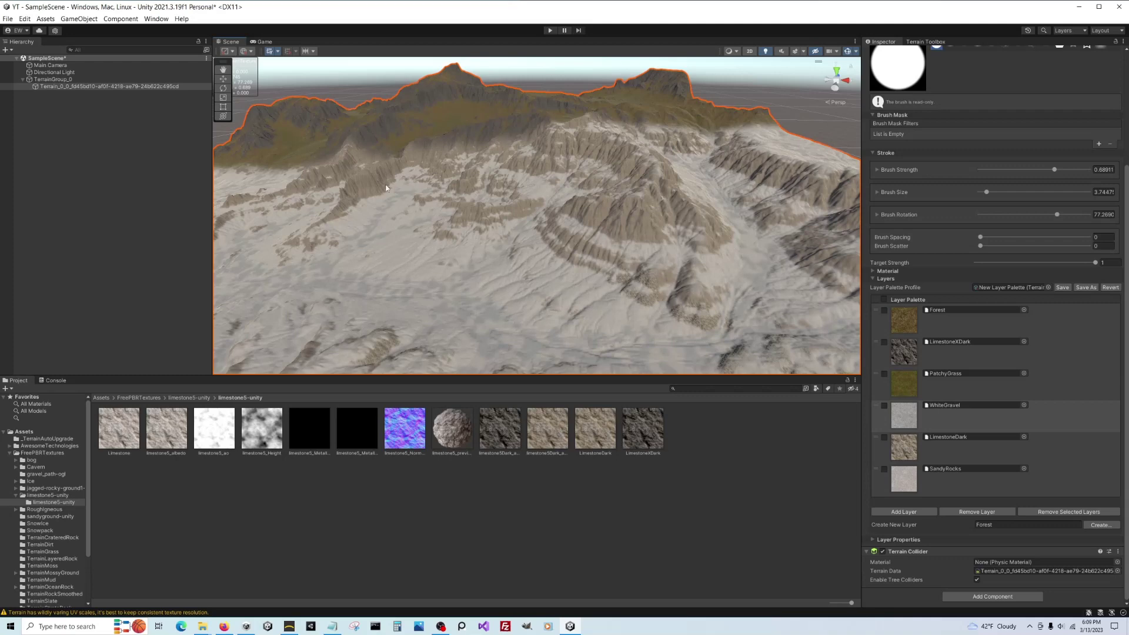
# Add Vegetation Studio to the scene and start its VegetationSystem.
pyautogui.click(159, 19)
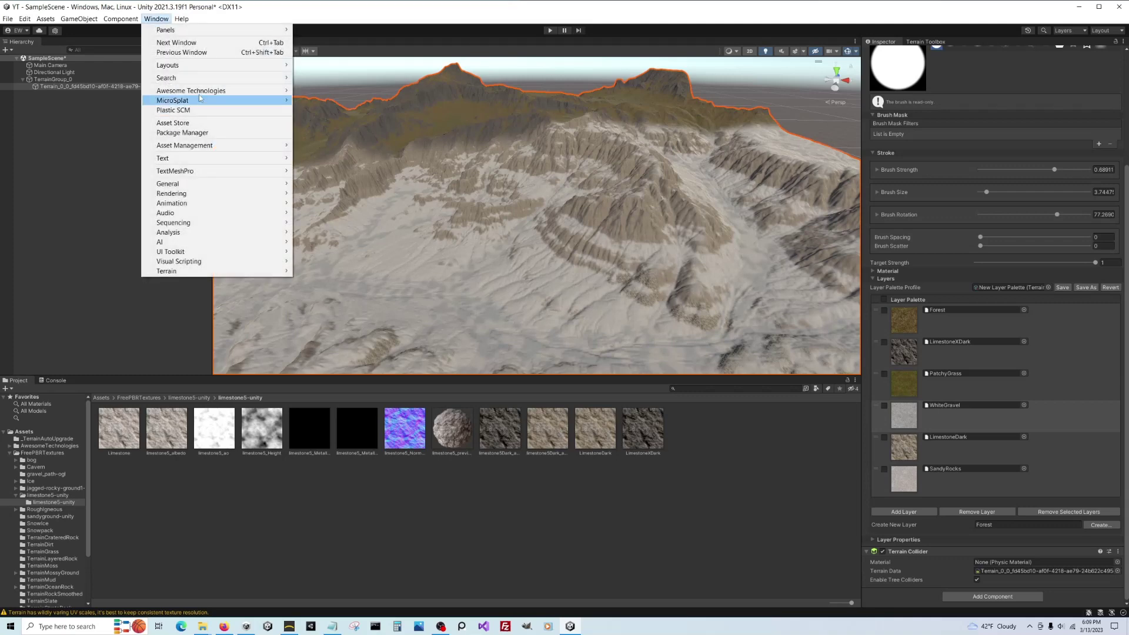
pyautogui.moveTo(202, 93)
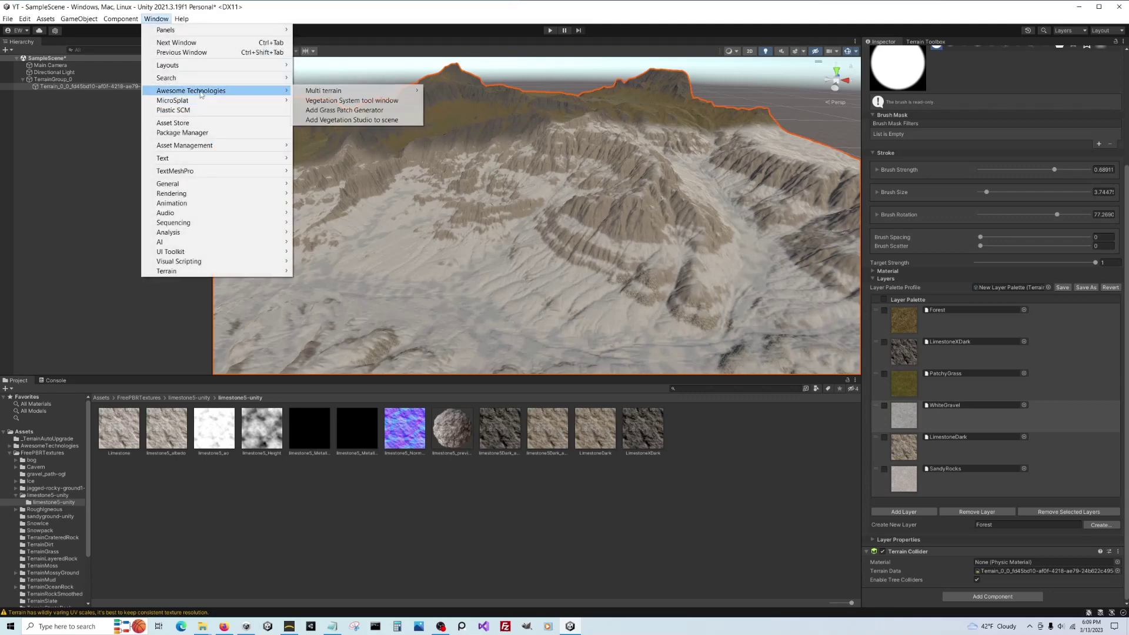
pyautogui.click(321, 120)
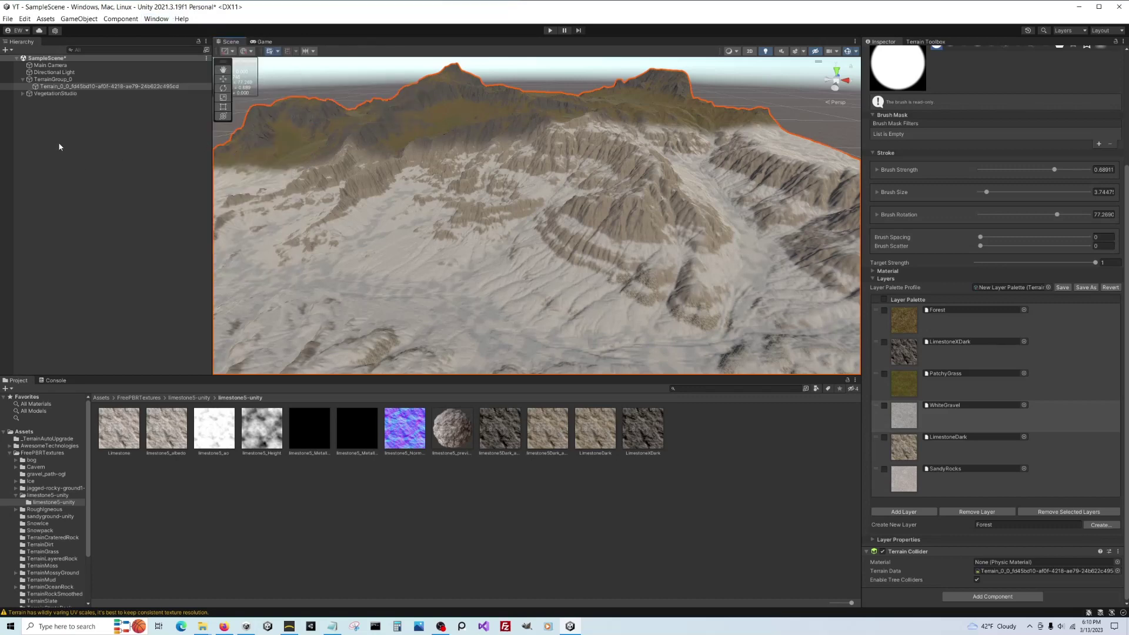
pyautogui.click(22, 93)
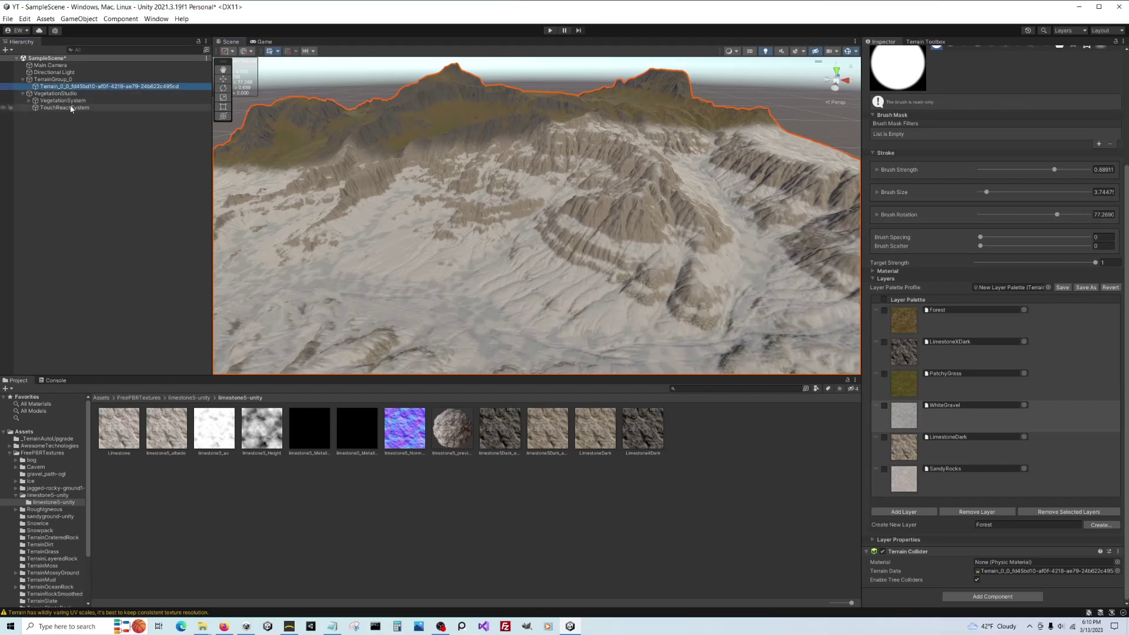
pyautogui.click(71, 103)
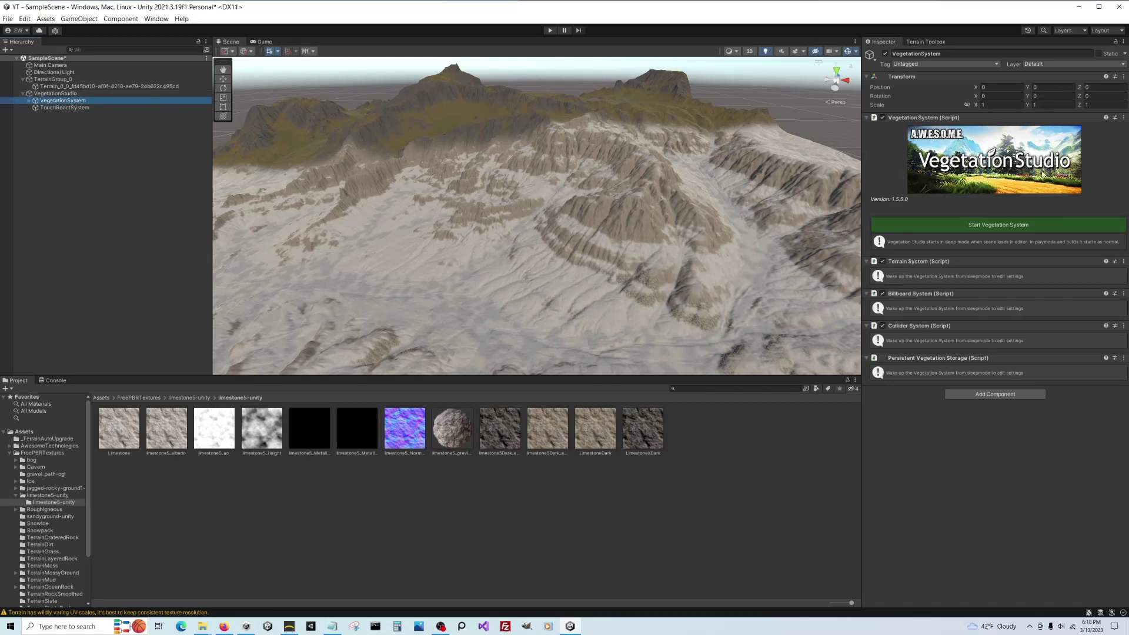
pyautogui.click(976, 226)
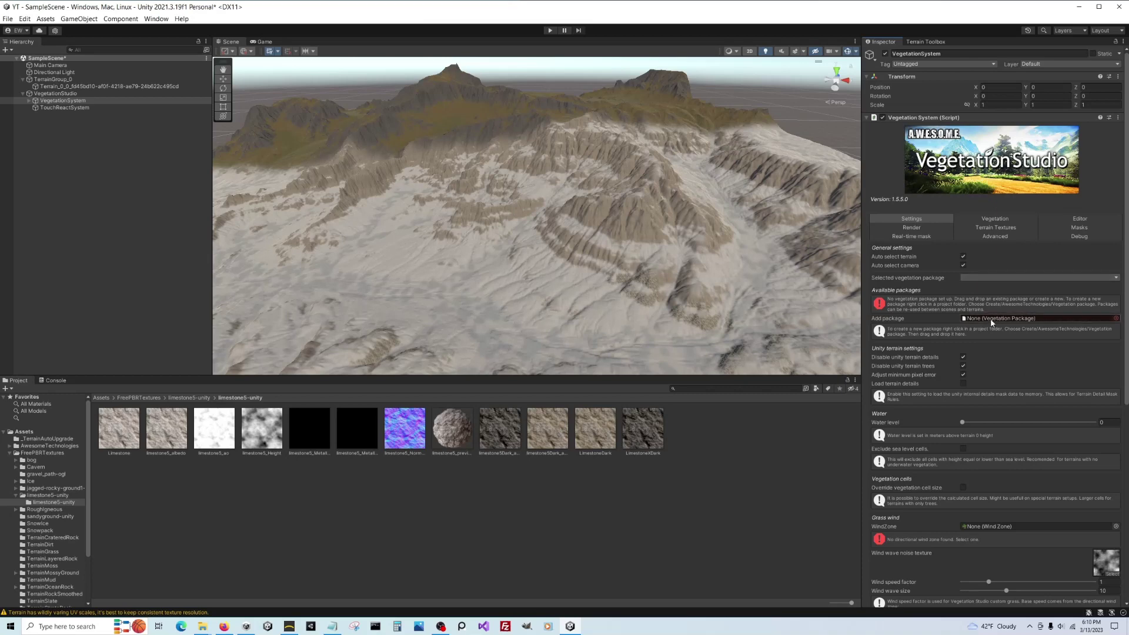
# Create a vegetation package with no textures in the Scenes folder and add it to the VegetationSystem object.
pyautogui.scroll(-3, 68, 514)
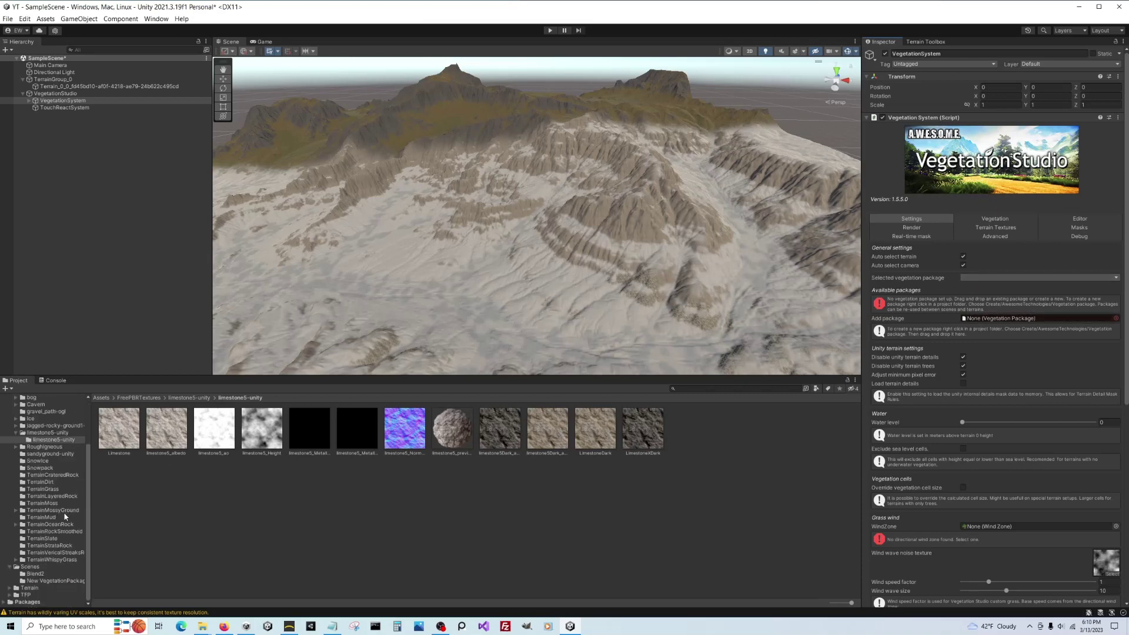
pyautogui.click(31, 569)
pyautogui.rightClick(270, 496)
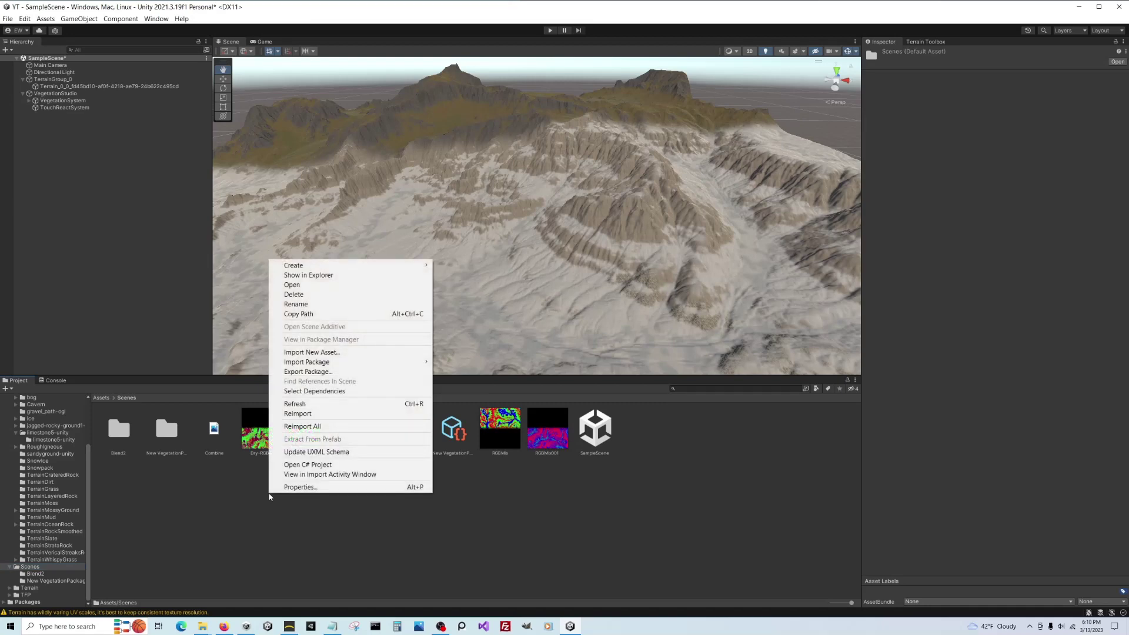
pyautogui.rightClick(196, 518)
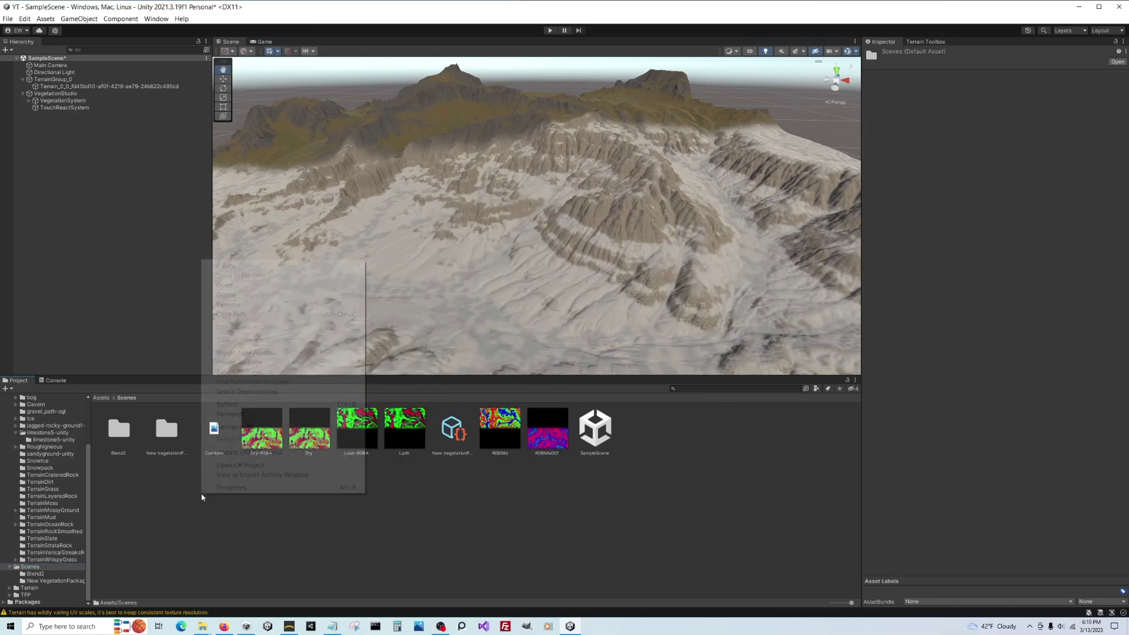
pyautogui.moveTo(302, 269)
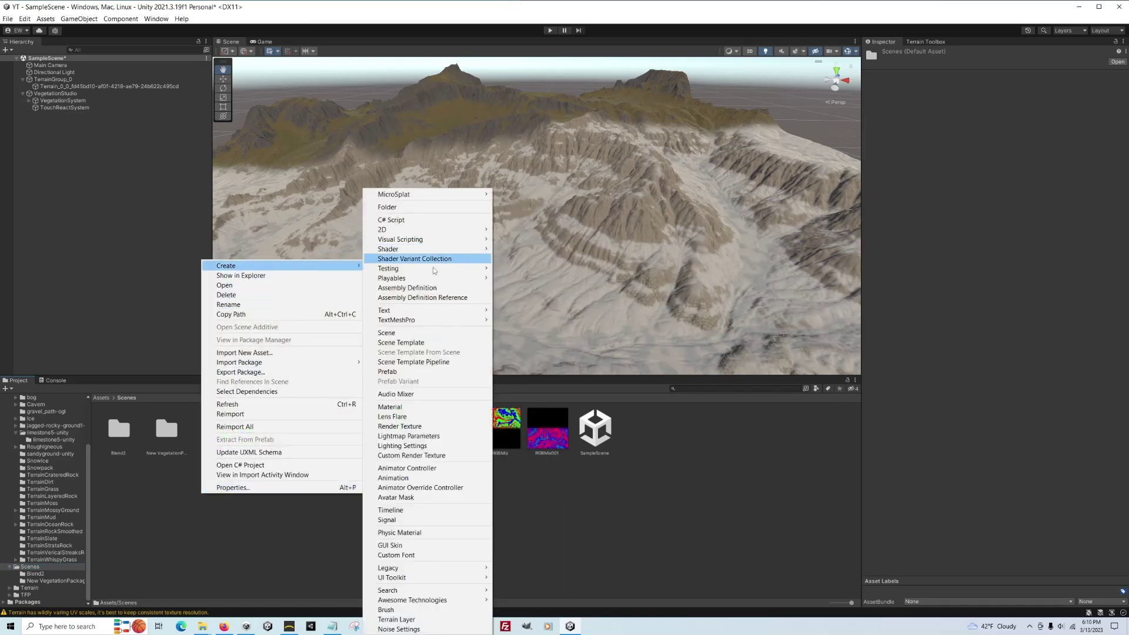
pyautogui.moveTo(413, 601)
pyautogui.moveTo(532, 600)
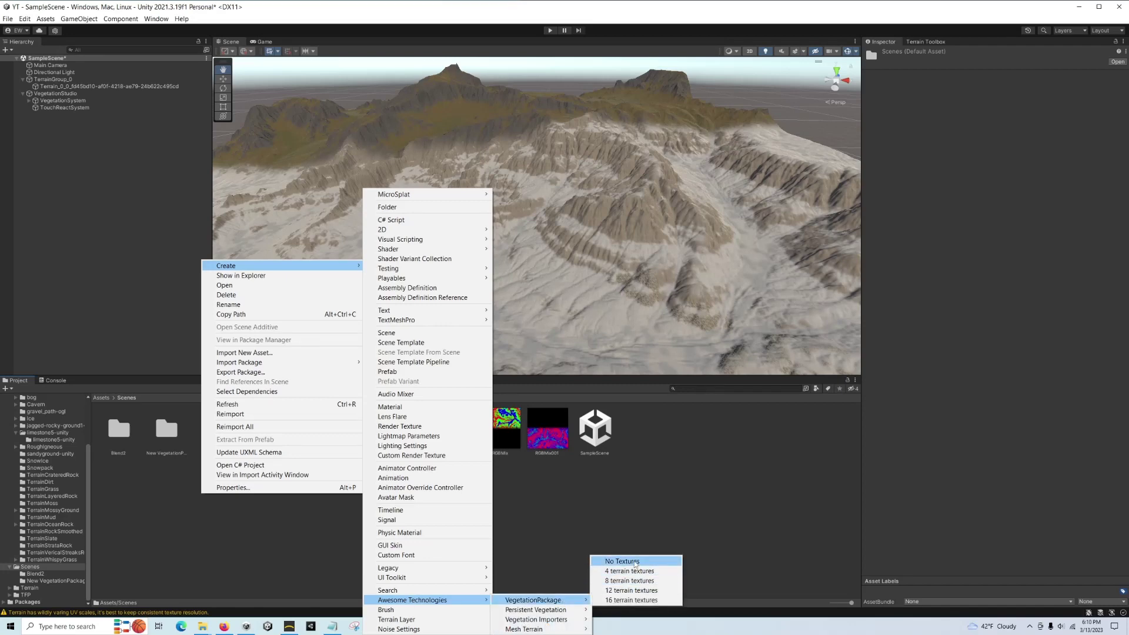
pyautogui.click(635, 563)
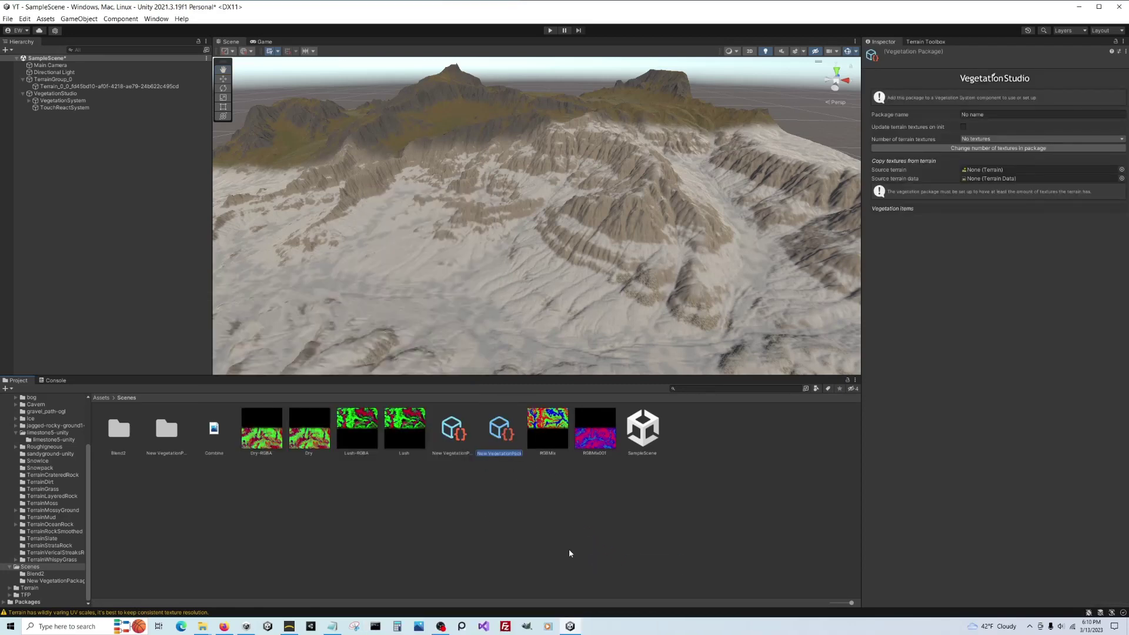
pyautogui.click(58, 100)
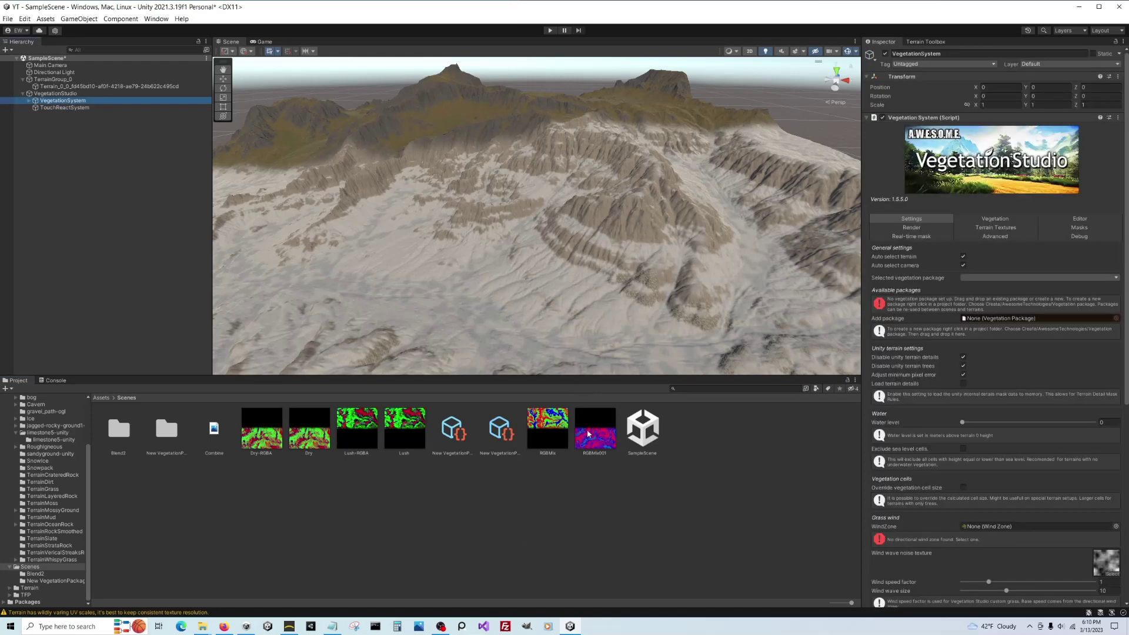
pyautogui.moveTo(503, 432); pyautogui.dragTo(998, 322)
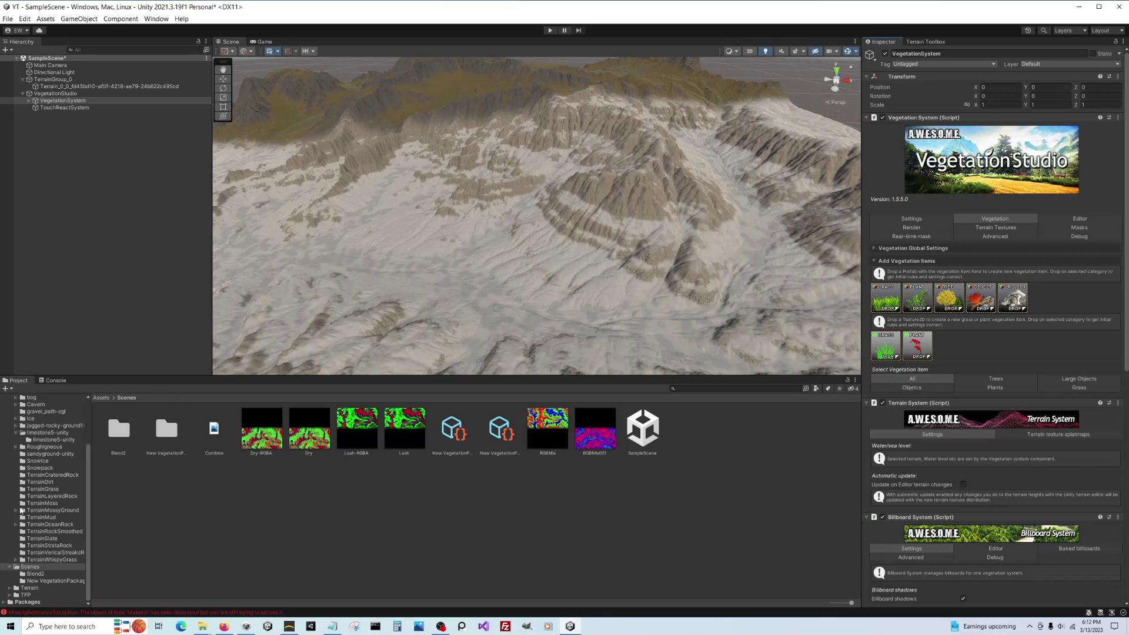
# Add the CoconutPalmTree01_LOD_VS prefab from TFP/_Standard/2_Prefabs/VS/Trees to the vegetation package as a tree item.
pyautogui.click(16, 595)
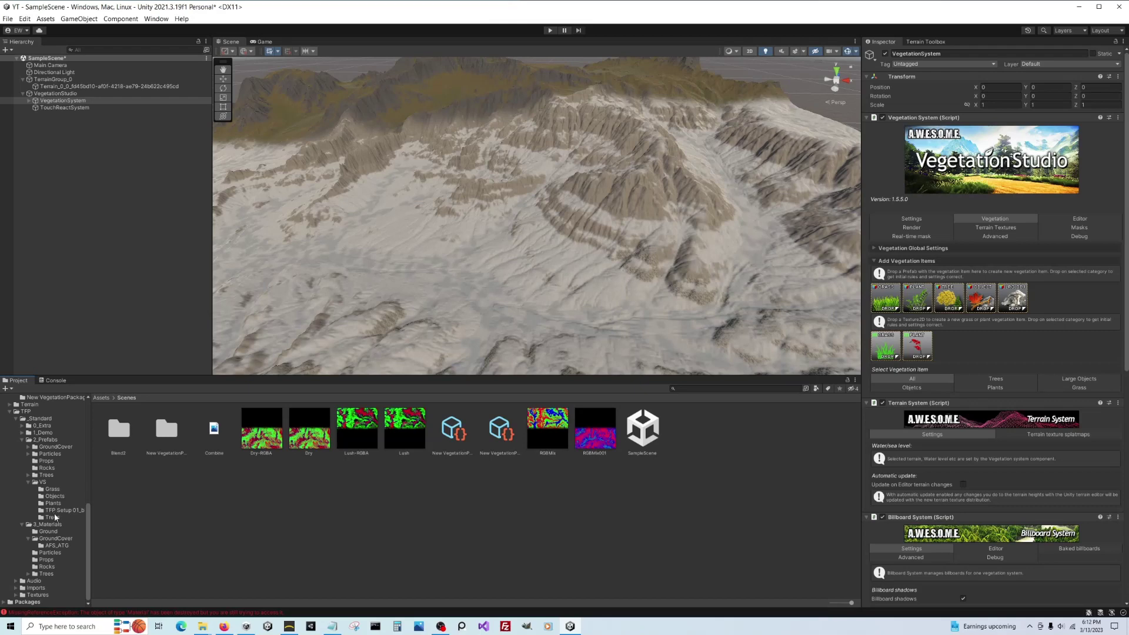
pyautogui.moveTo(91, 545); pyautogui.dragTo(147, 540)
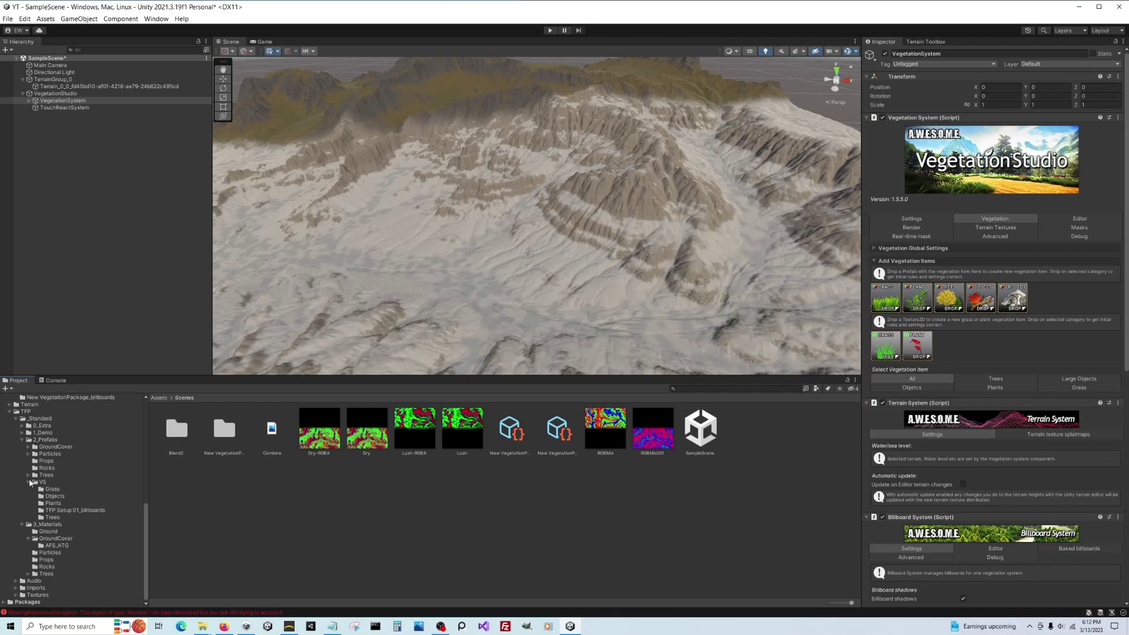
pyautogui.click(50, 517)
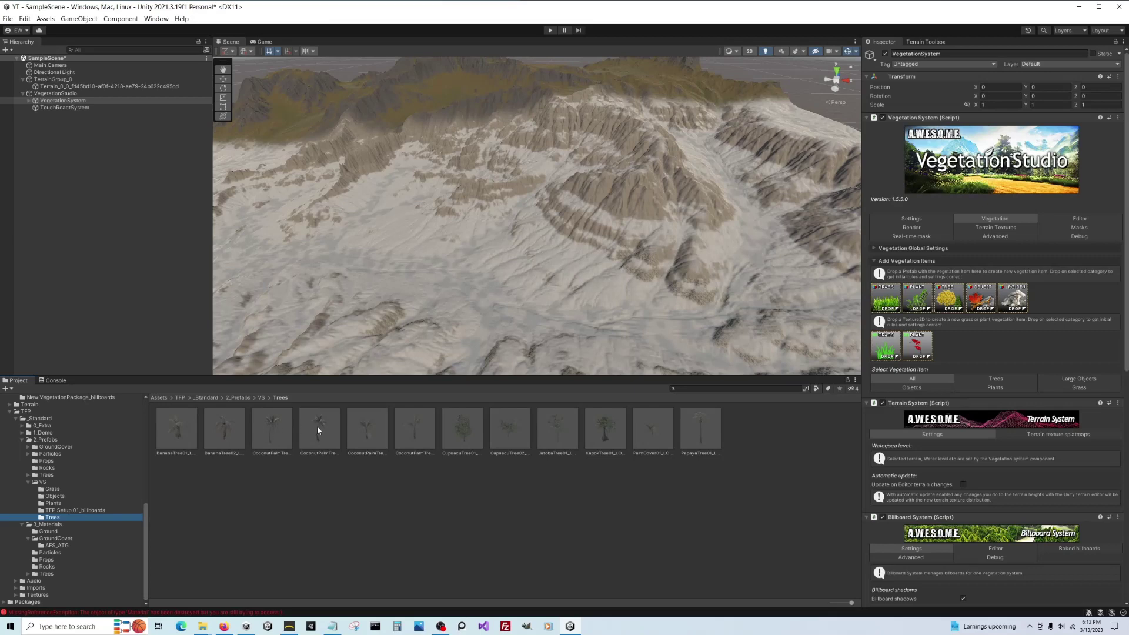
pyautogui.moveTo(276, 433); pyautogui.dragTo(949, 293)
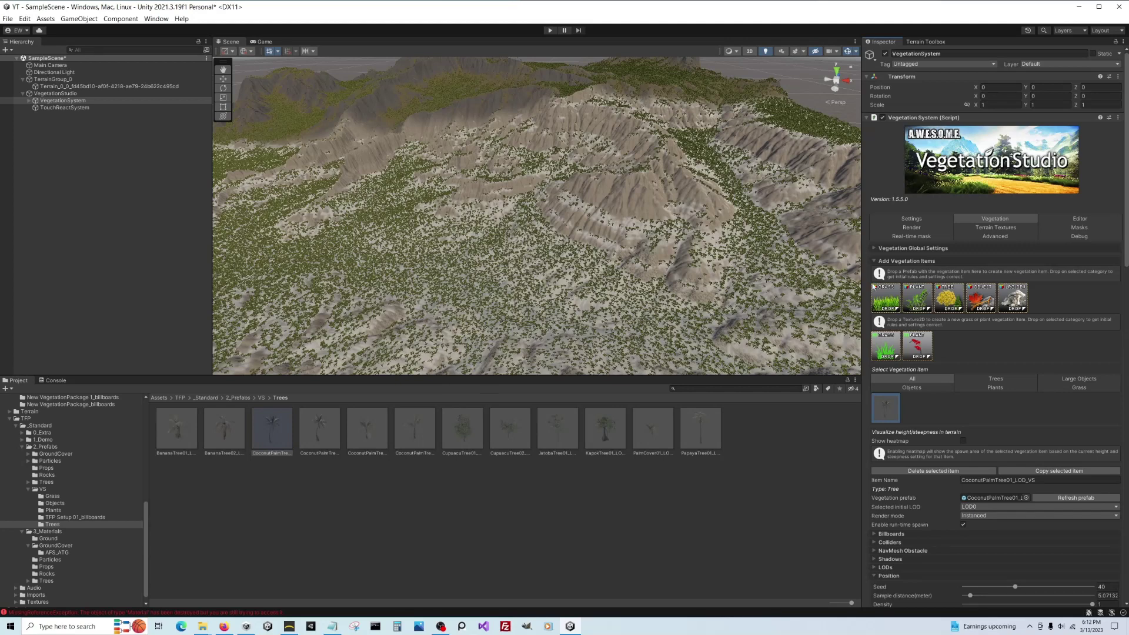
# Collapse the Terrain System, Billboard System, Collider System and Persistent Vegetation Storage components on the VegetationSystem object.
pyautogui.scroll(-5, 874, 287)
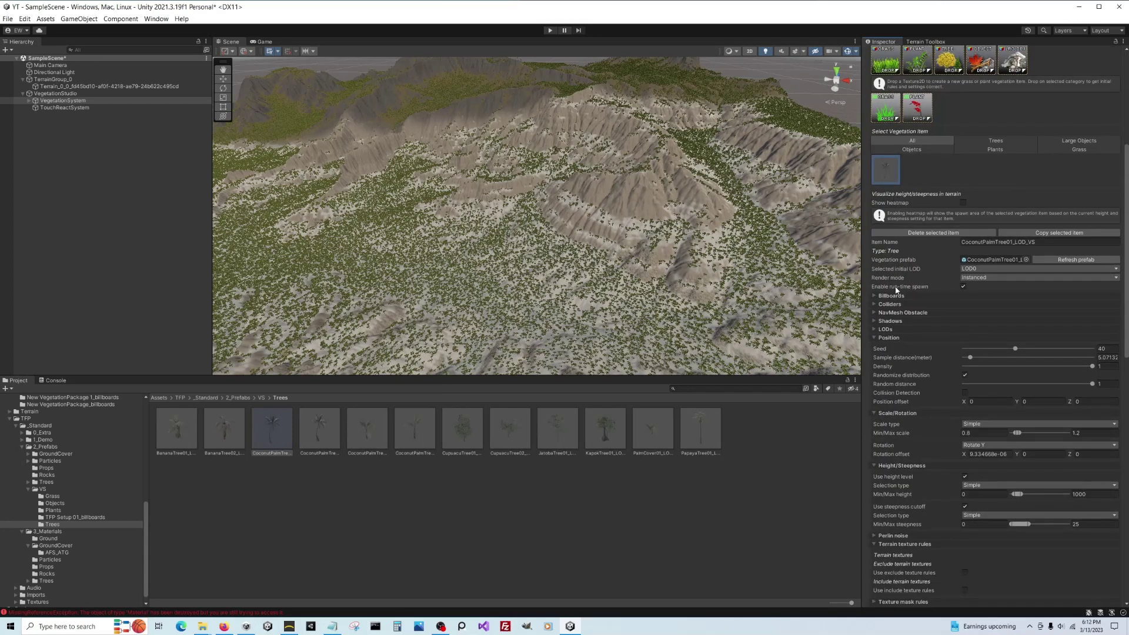
pyautogui.scroll(-7, 919, 288)
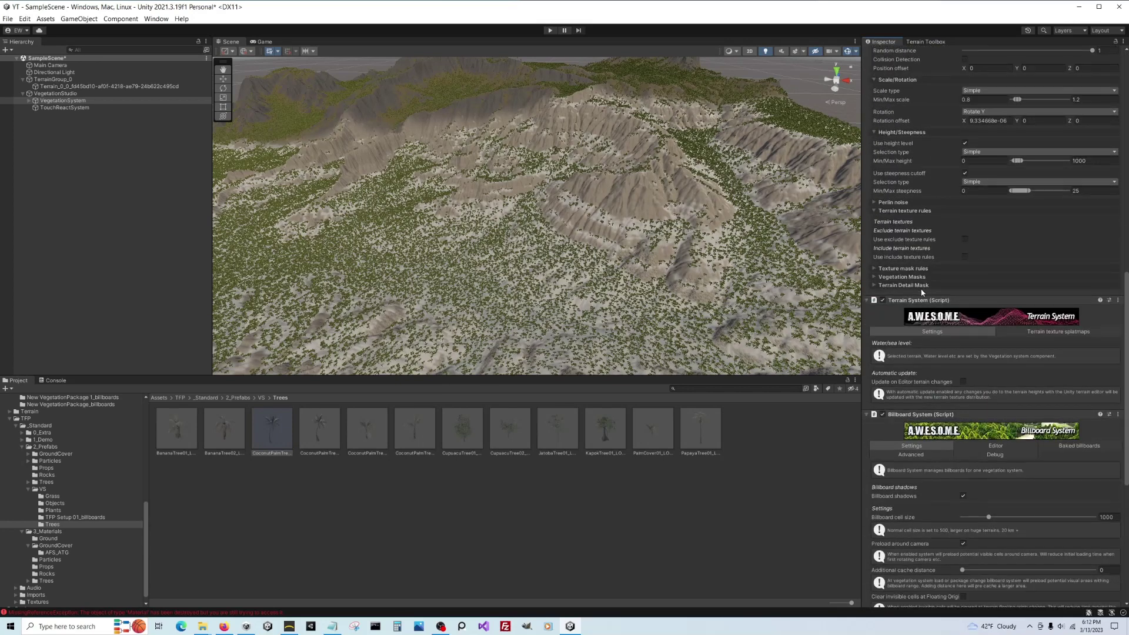
pyautogui.scroll(9, 882, 254)
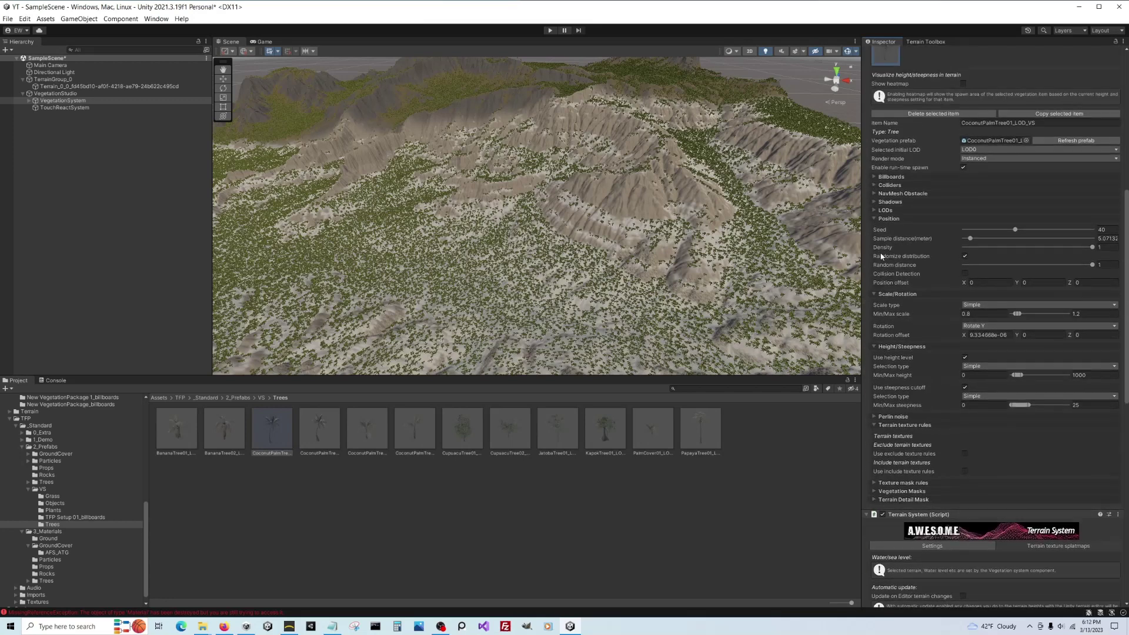
pyautogui.scroll(-8, 895, 287)
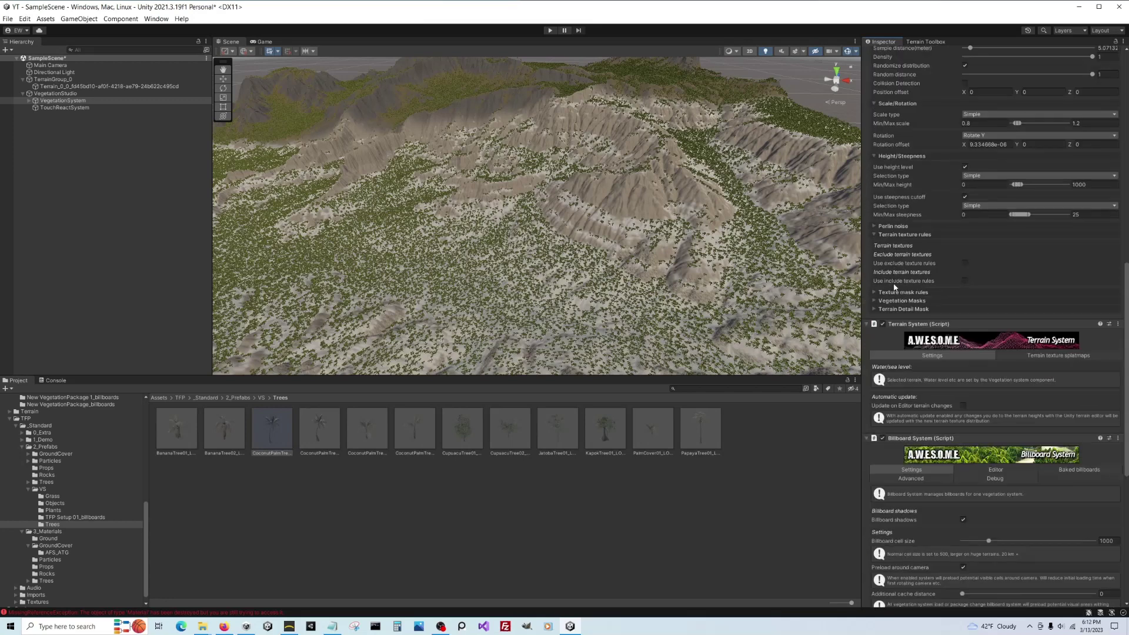
pyautogui.click(871, 324)
pyautogui.click(869, 333)
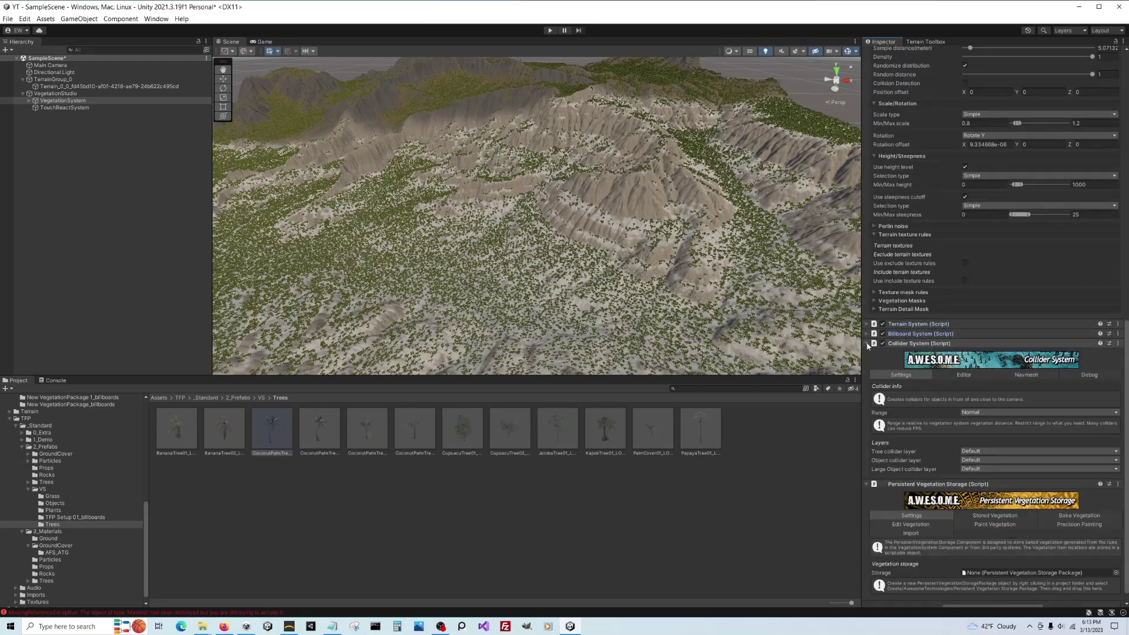
pyautogui.click(867, 343)
pyautogui.click(867, 471)
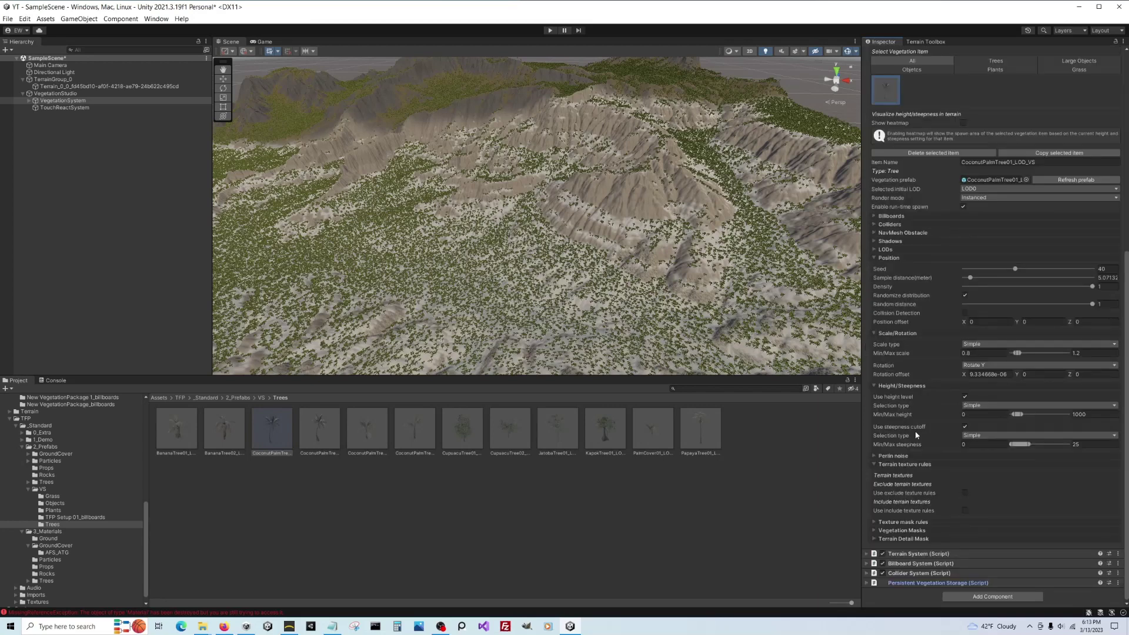
# Enable include texture rules for the coconut palm item and add a rule for Texture 1.
pyautogui.scroll(13, 918, 412)
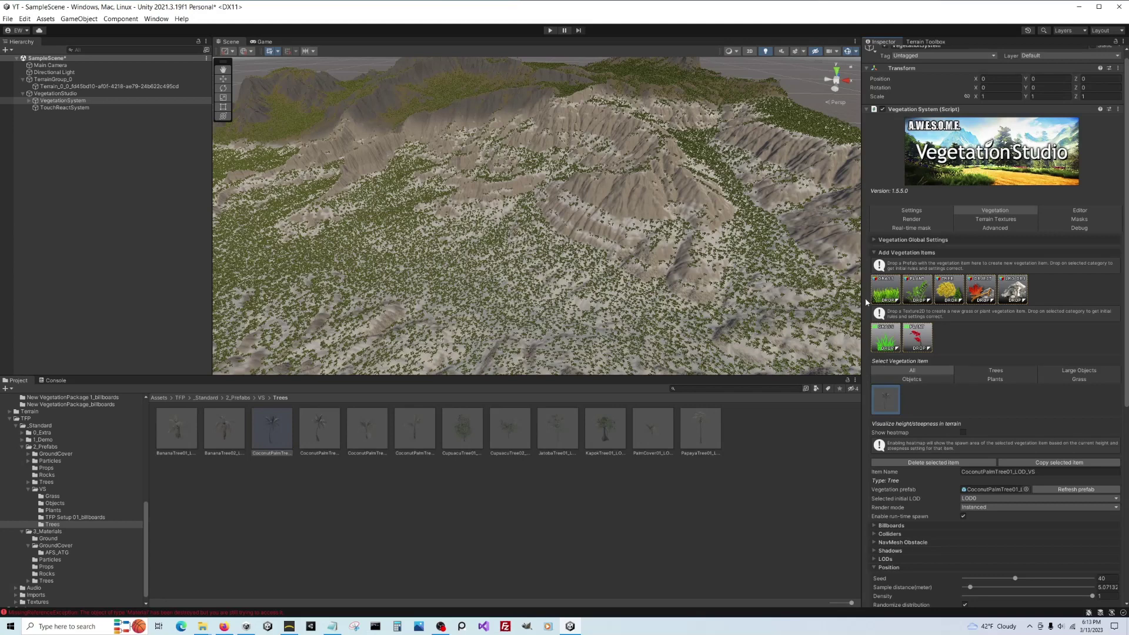
pyautogui.scroll(-9, 882, 446)
pyautogui.scroll(-4, 876, 349)
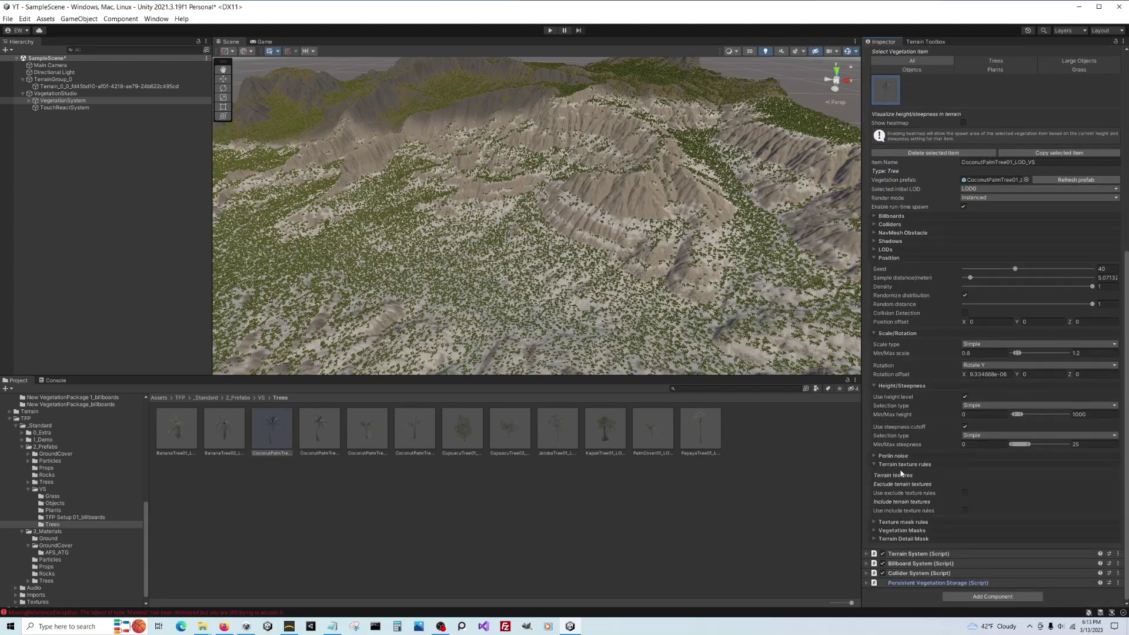
pyautogui.click(881, 465)
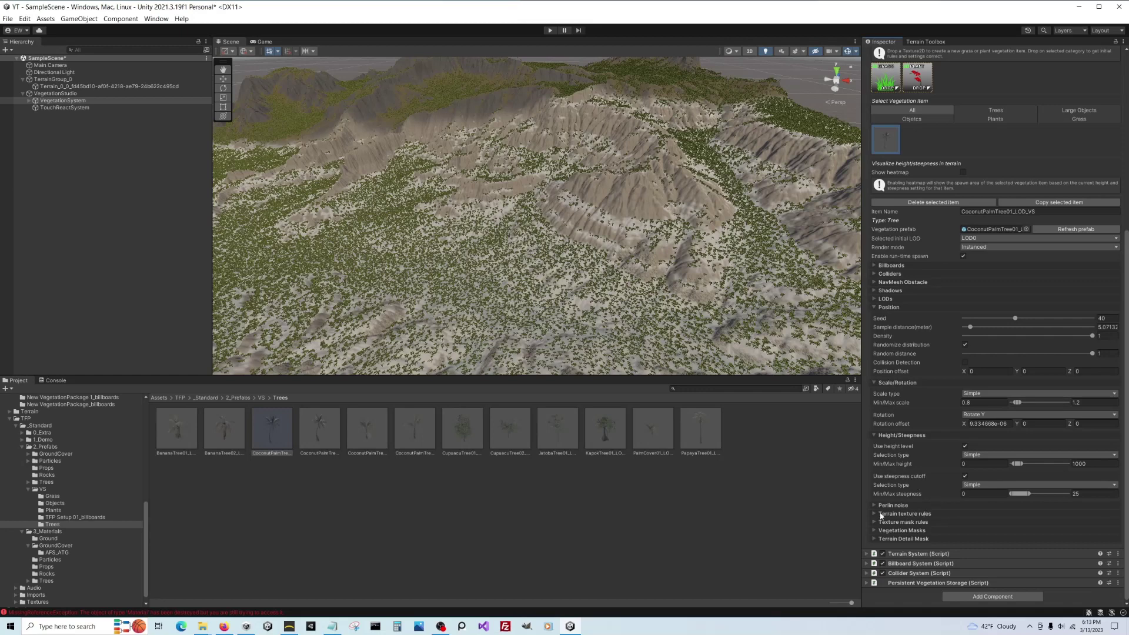
pyautogui.click(903, 513)
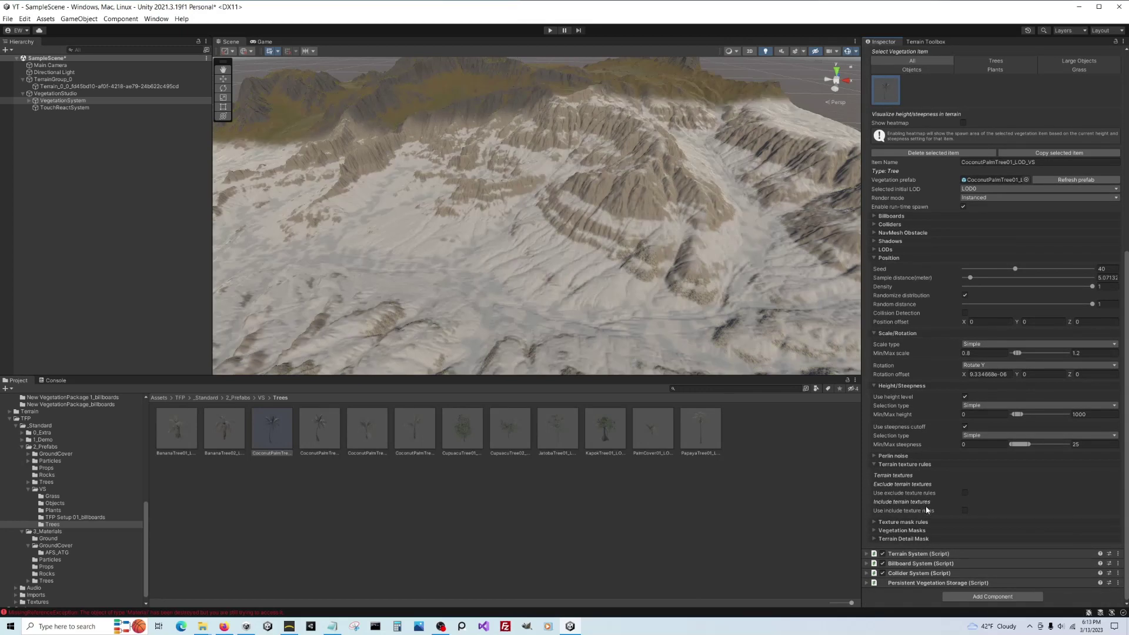
pyautogui.click(963, 510)
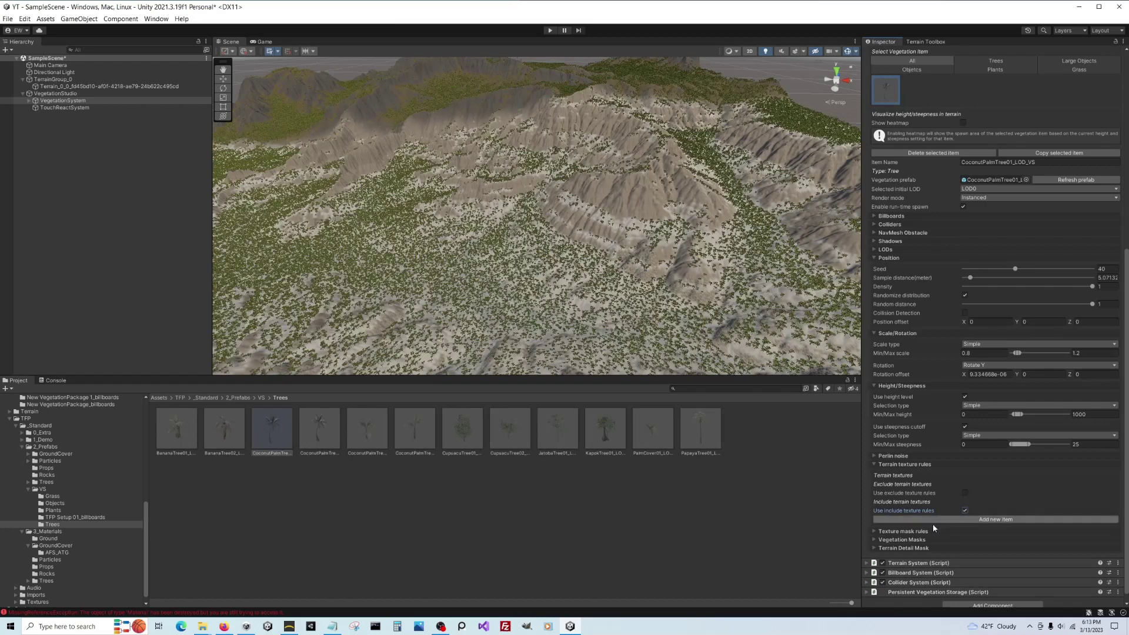
pyautogui.click(990, 519)
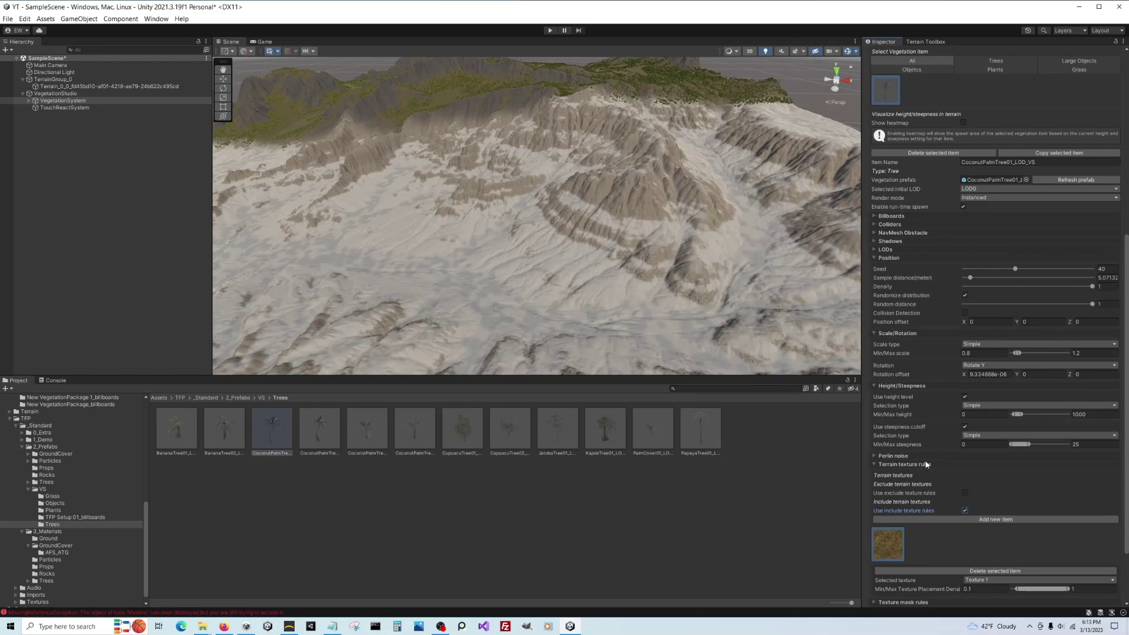
# Inspect how the coconut palms are distributed over the jungle area compared with the arid area.
pyautogui.scroll(3, 911, 182)
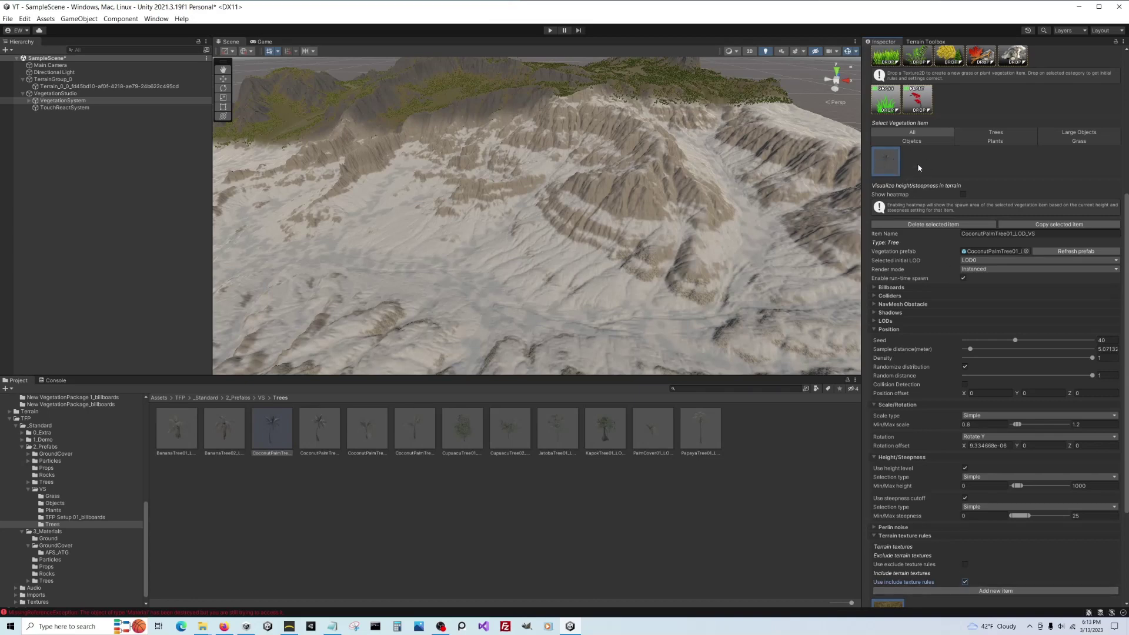
pyautogui.scroll(-6, 967, 221)
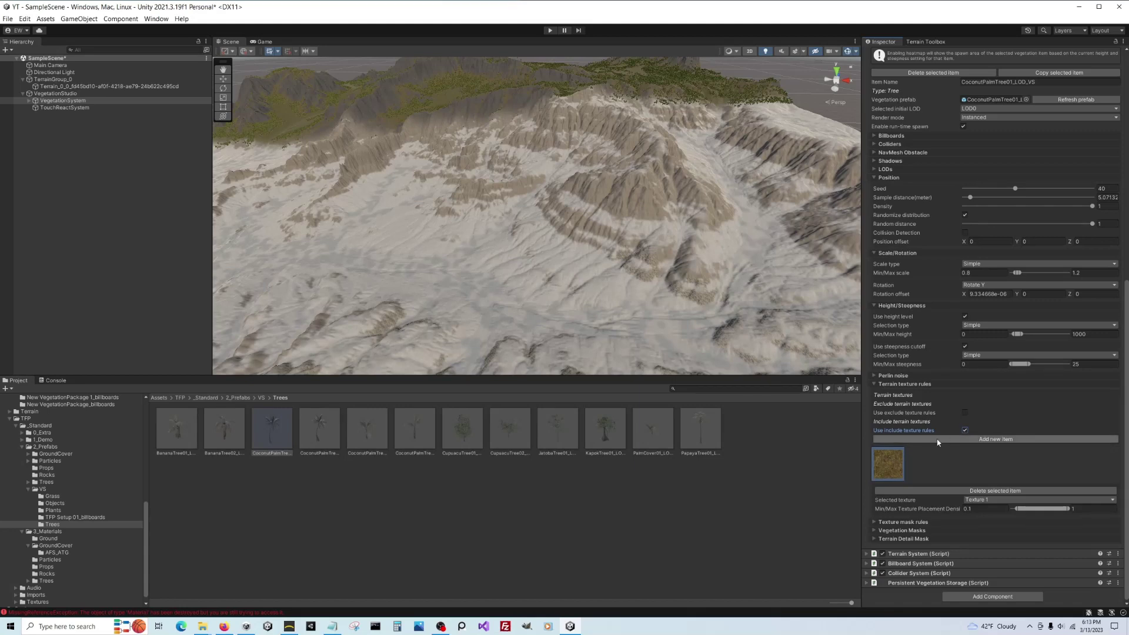
pyautogui.moveTo(612, 228); pyautogui.dragTo(632, 218, button='right')
pyautogui.press('w')
pyautogui.moveTo(762, 234); pyautogui.dragTo(665, 130, button='right')
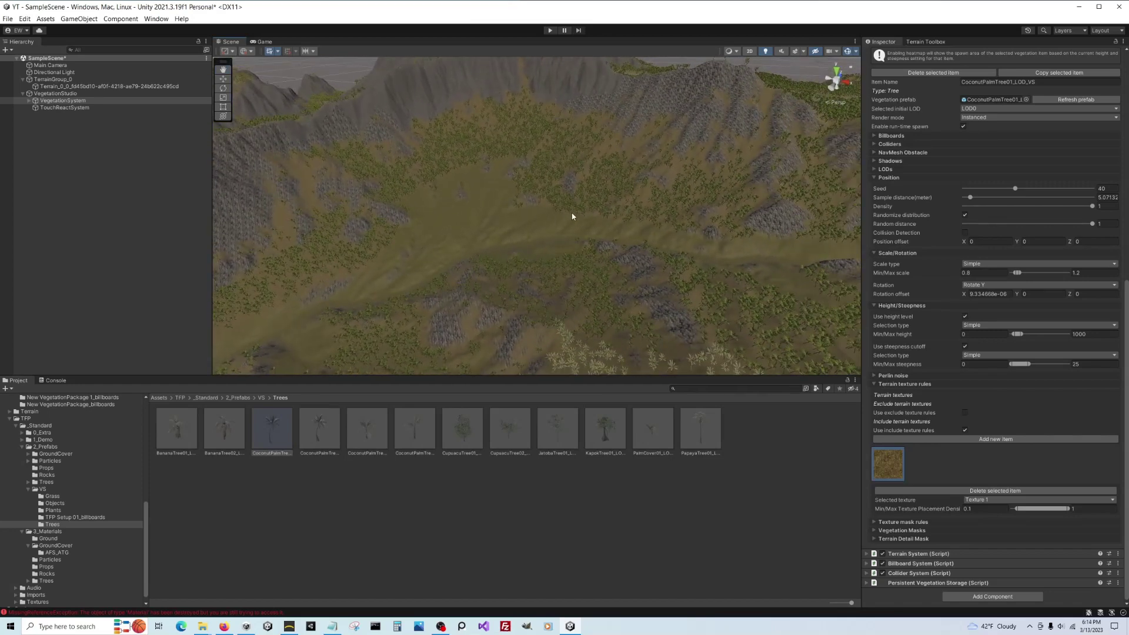
pyautogui.moveTo(572, 217); pyautogui.dragTo(741, 224, button='right')
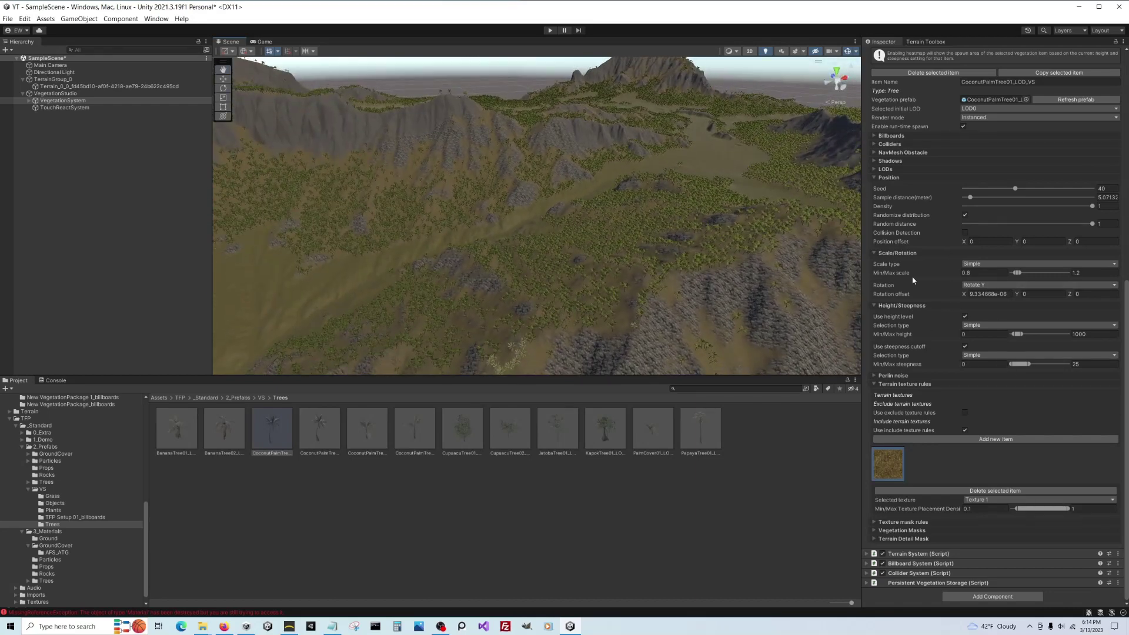
pyautogui.moveTo(694, 253); pyautogui.dragTo(644, 305, button='right')
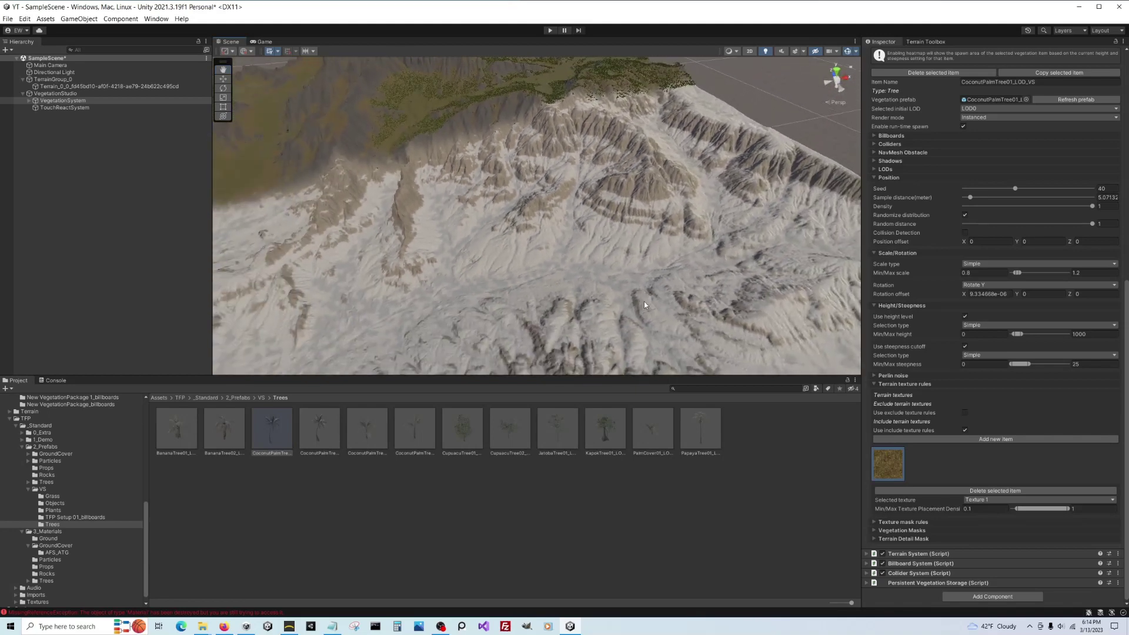
# Add a second include texture rule using Texture 4 and inspect the palms in the arid area.
pyautogui.click(999, 439)
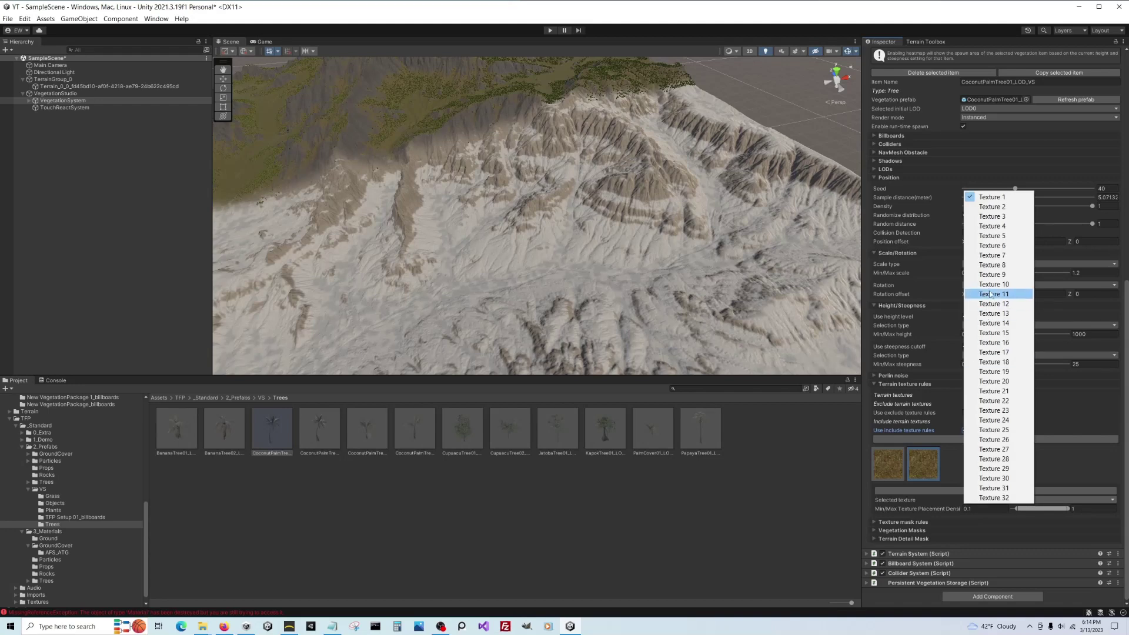
pyautogui.click(1011, 226)
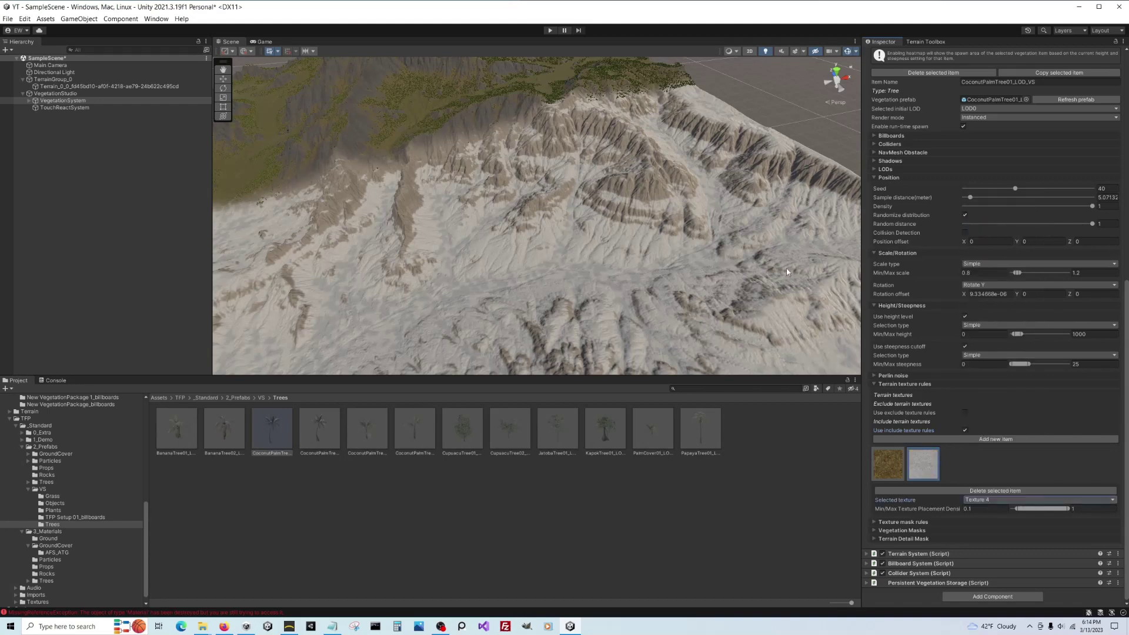
pyautogui.moveTo(787, 272); pyautogui.dragTo(621, 282, button='right')
pyautogui.moveTo(362, 223); pyautogui.dragTo(410, 258, button='right')
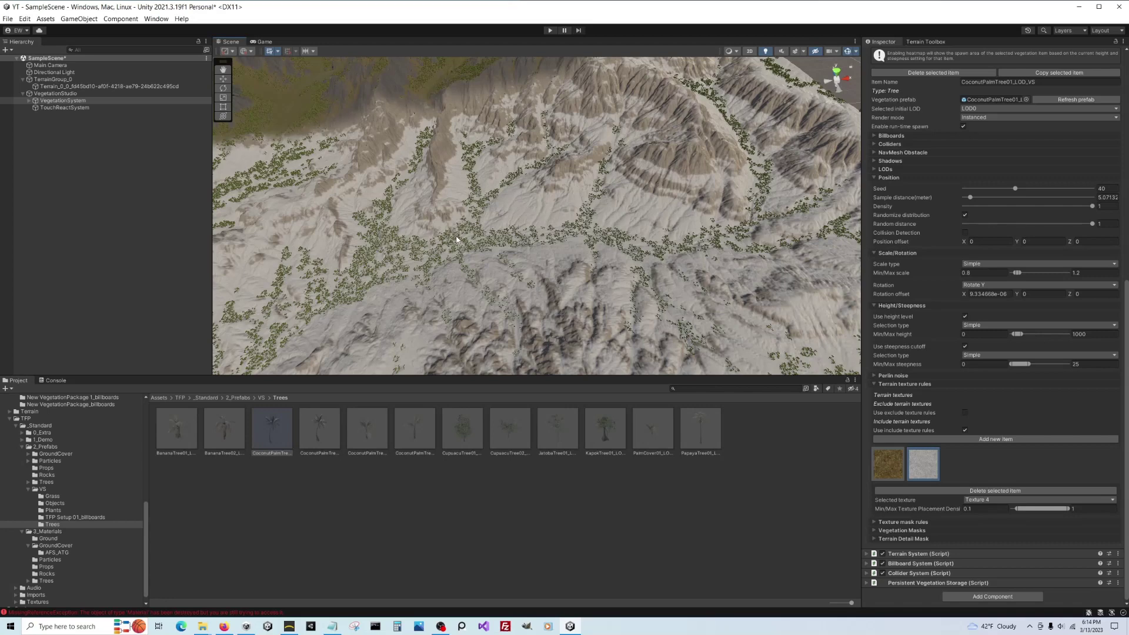
pyautogui.click(488, 258)
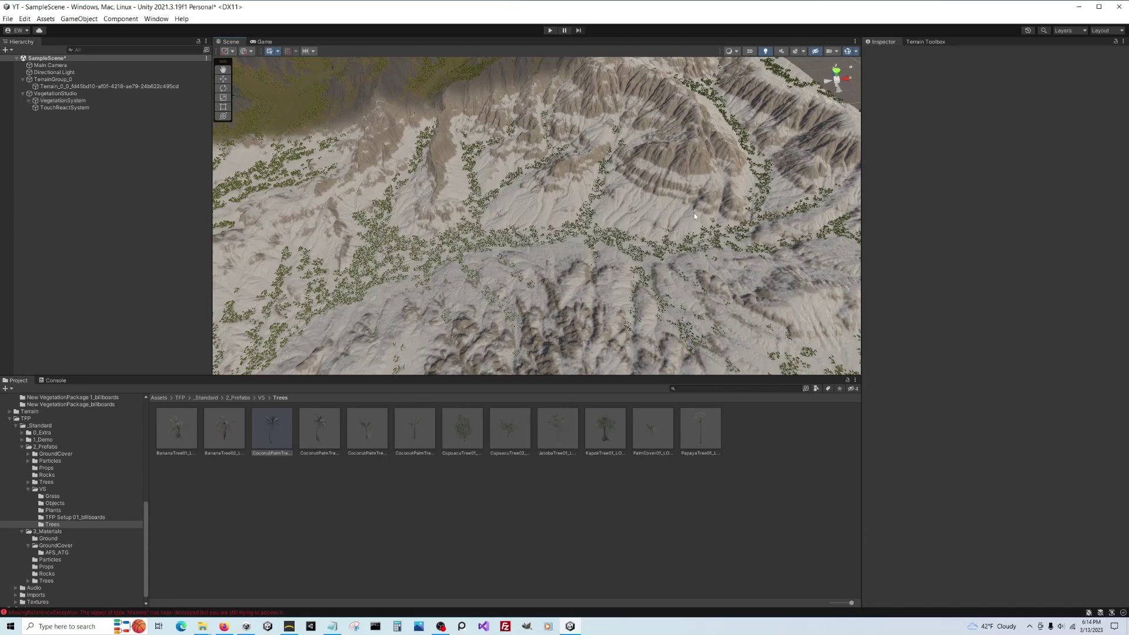
pyautogui.moveTo(608, 238); pyautogui.dragTo(217, 121, button='right')
pyautogui.press('w')
# Set the minimum texture placement density of the palm's Texture 4 include rule to 0.6.
pyautogui.click(63, 100)
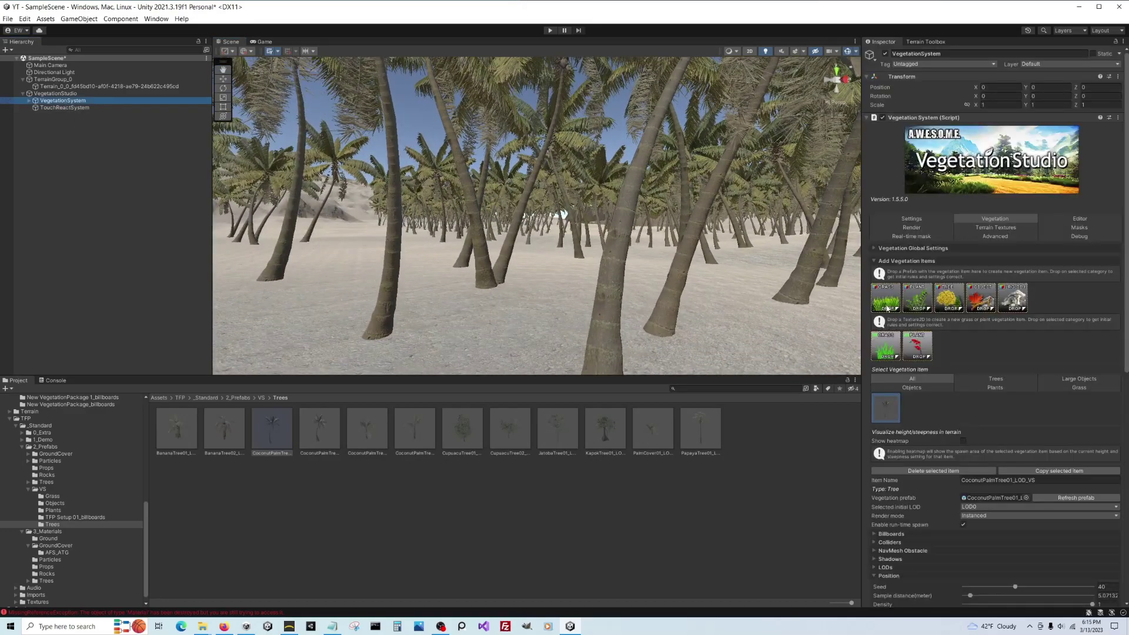
pyautogui.scroll(-3, 969, 408)
pyautogui.scroll(-5, 969, 410)
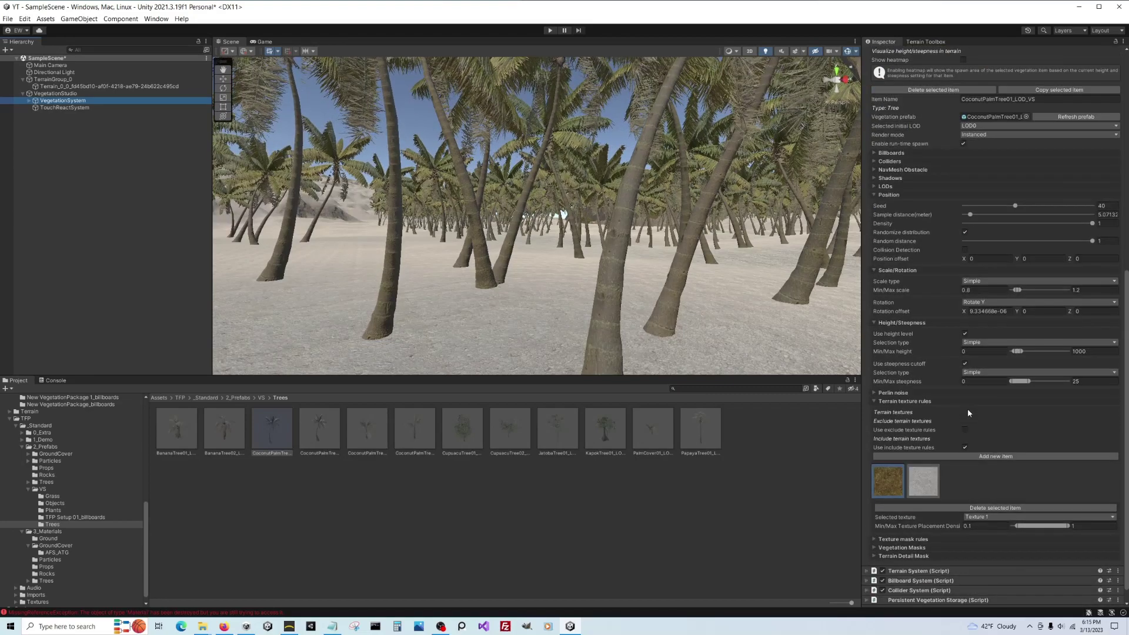
pyautogui.scroll(-1, 968, 409)
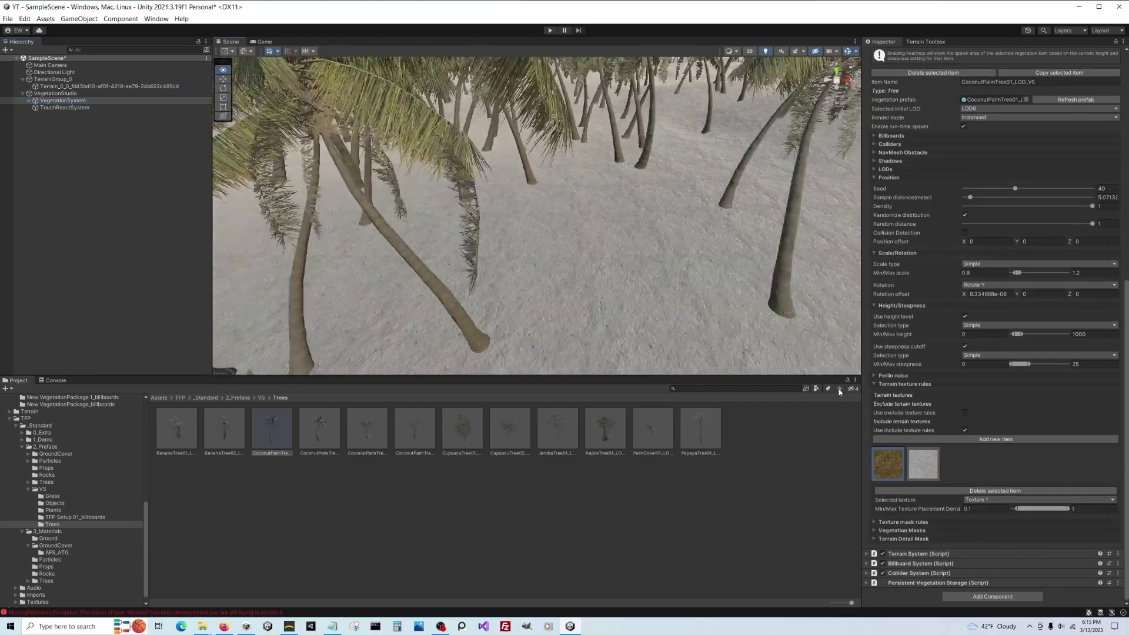
pyautogui.press('s')
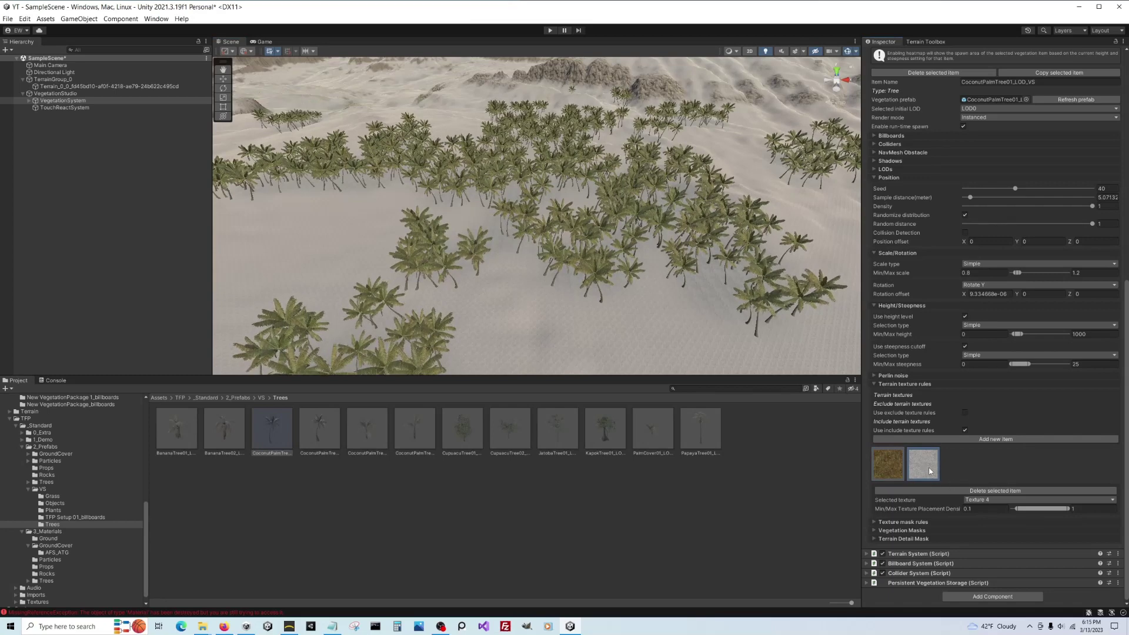
pyautogui.click(976, 511)
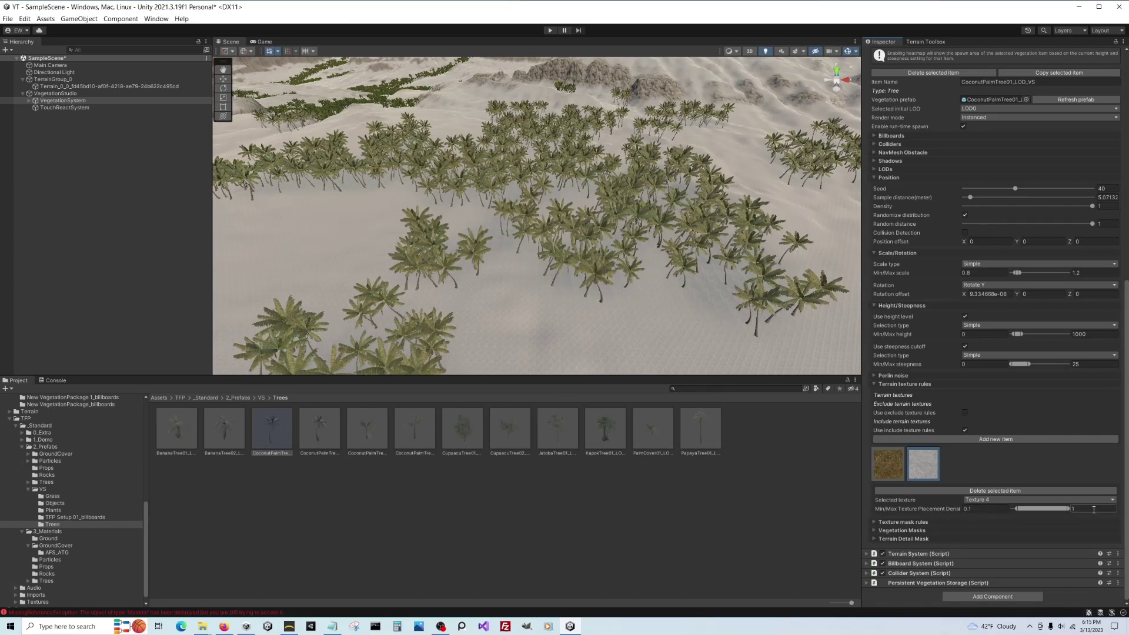
pyautogui.click(976, 510)
pyautogui.write('.6')
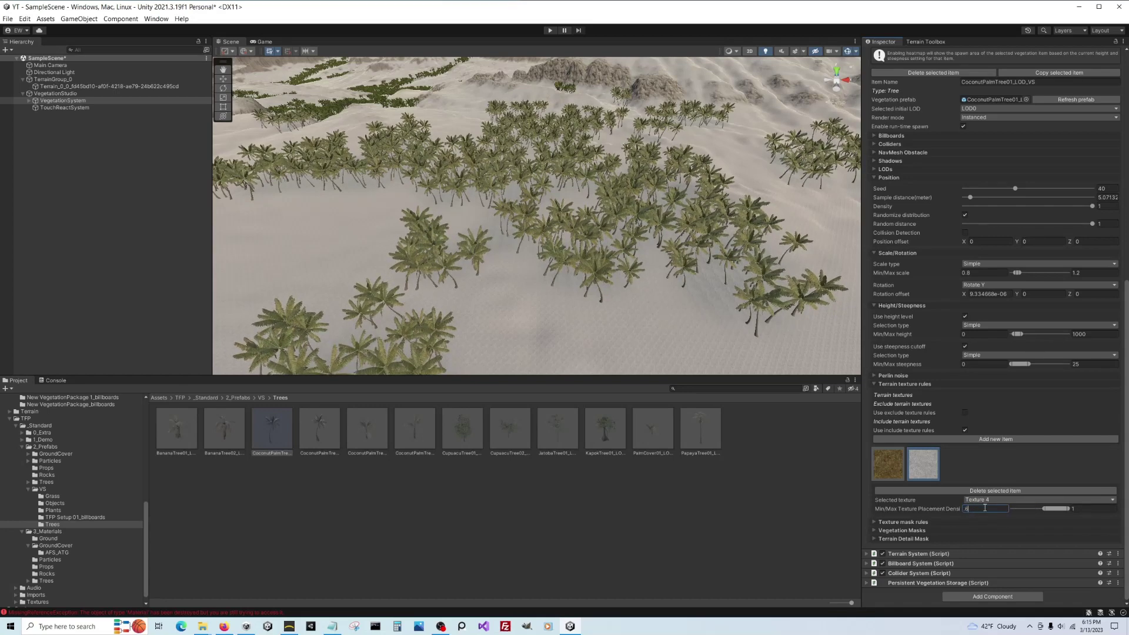
pyautogui.press('Return')
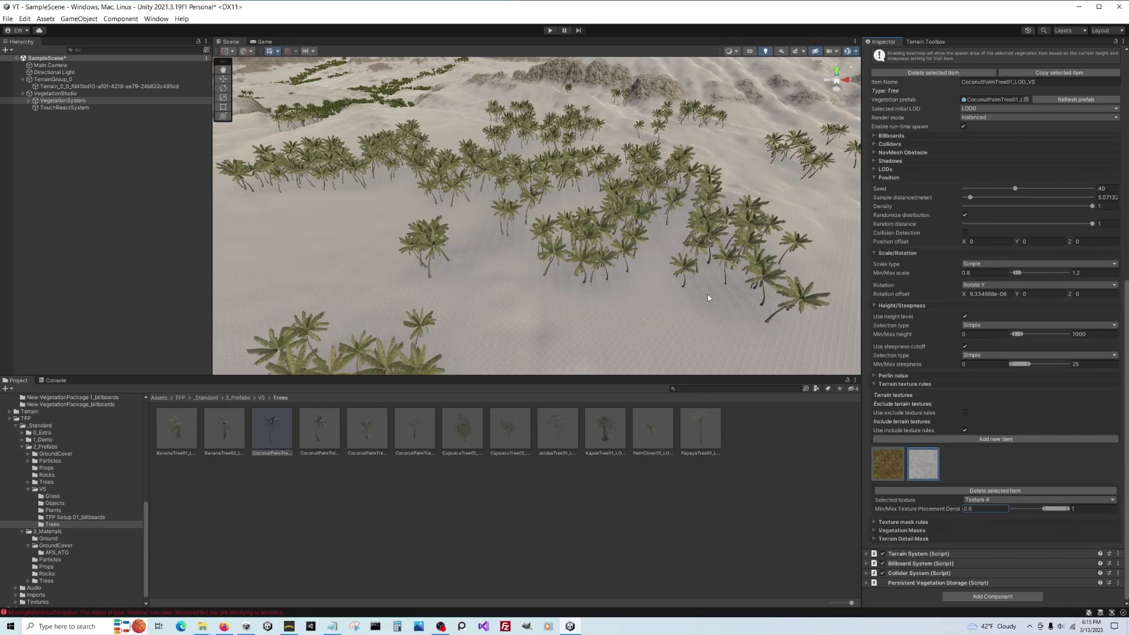
# Lower the coconut palm item's position density to about 0.498.
pyautogui.scroll(10, 923, 406)
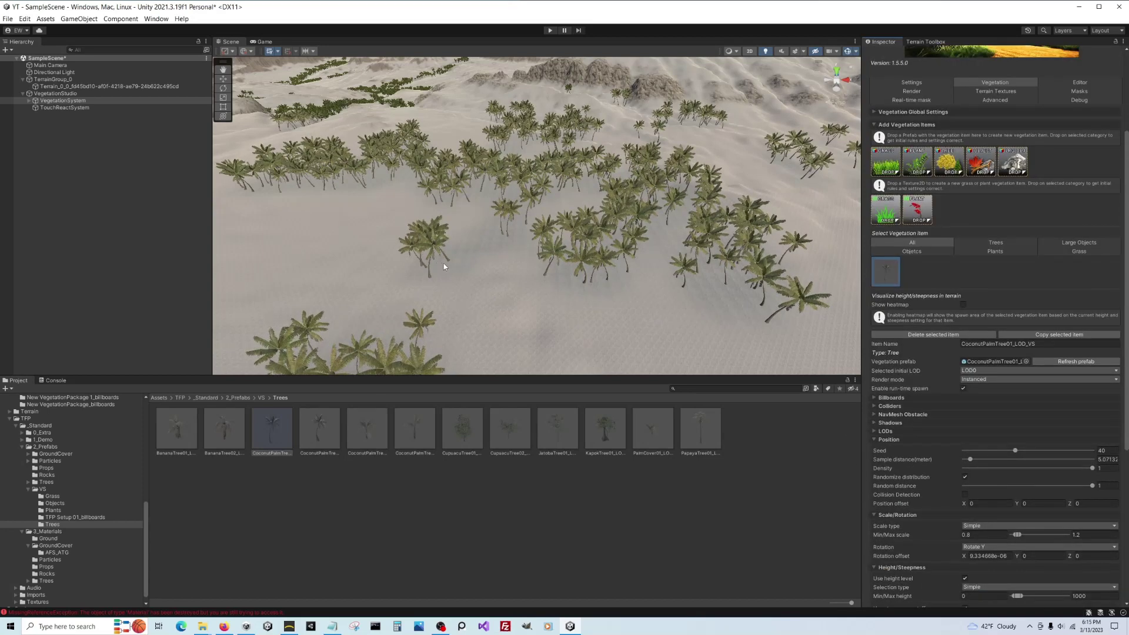
pyautogui.moveTo(509, 262); pyautogui.dragTo(511, 219, button='right')
pyautogui.press('w')
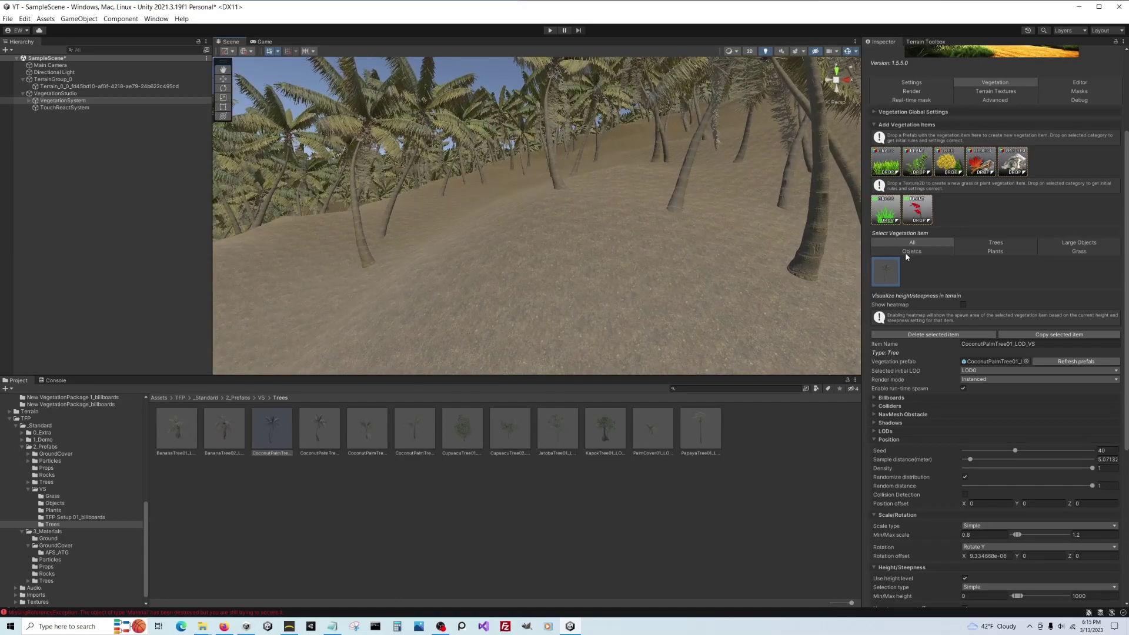
pyautogui.scroll(-2, 941, 374)
pyautogui.scroll(-3, 938, 377)
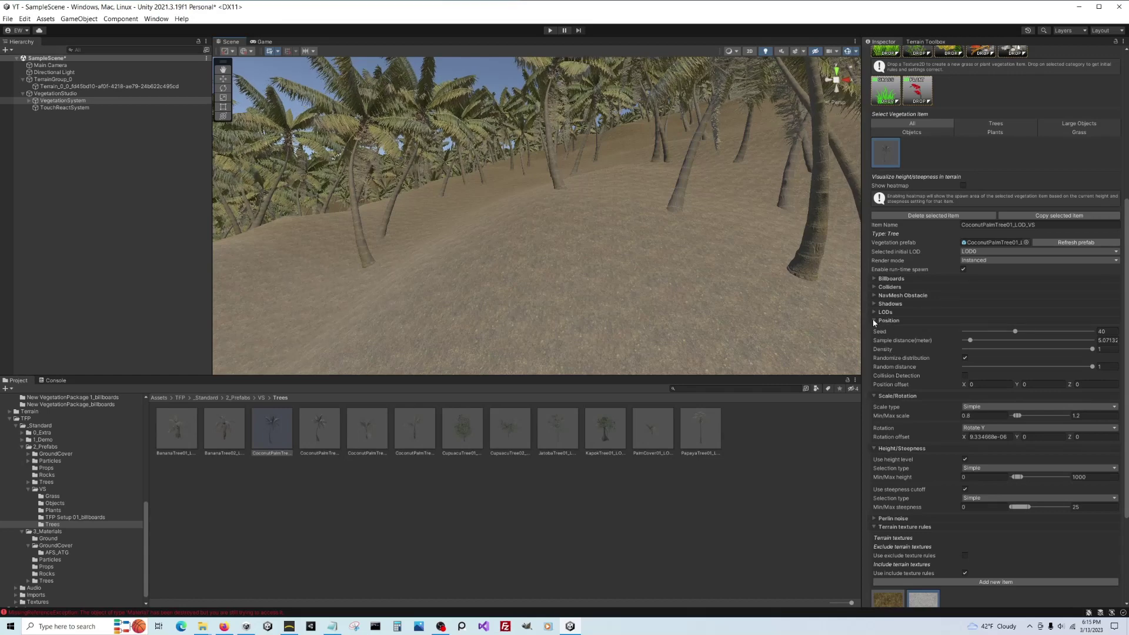
pyautogui.click(1028, 349)
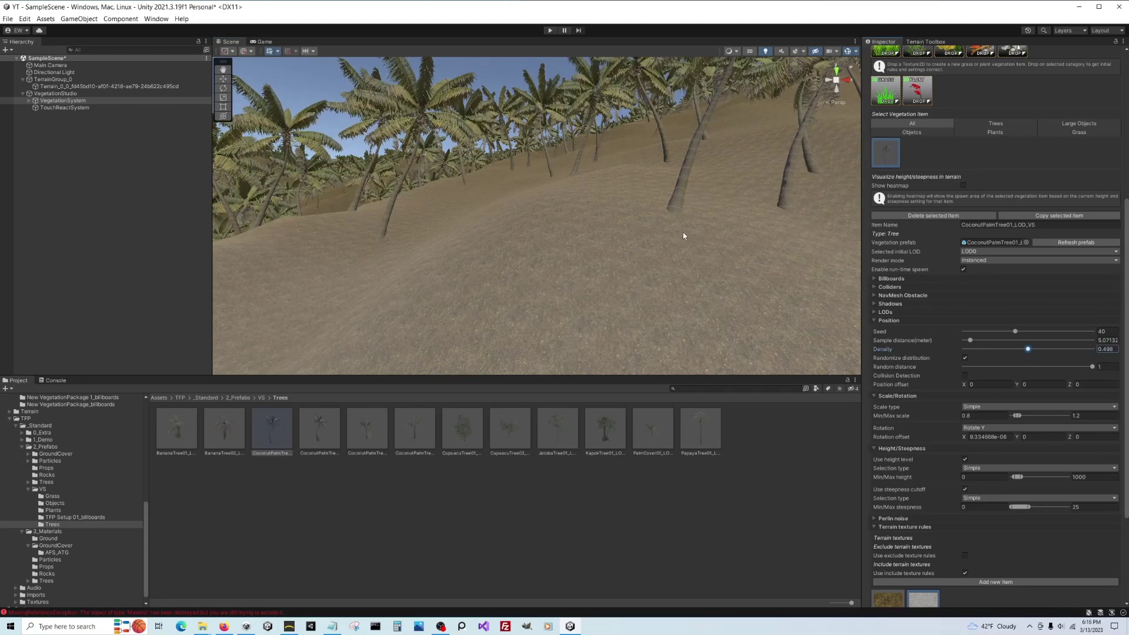
# Check the palm spacing in the arid valley and reduce the item's density to about 0.227.
pyautogui.moveTo(594, 221); pyautogui.dragTo(328, 251, button='right')
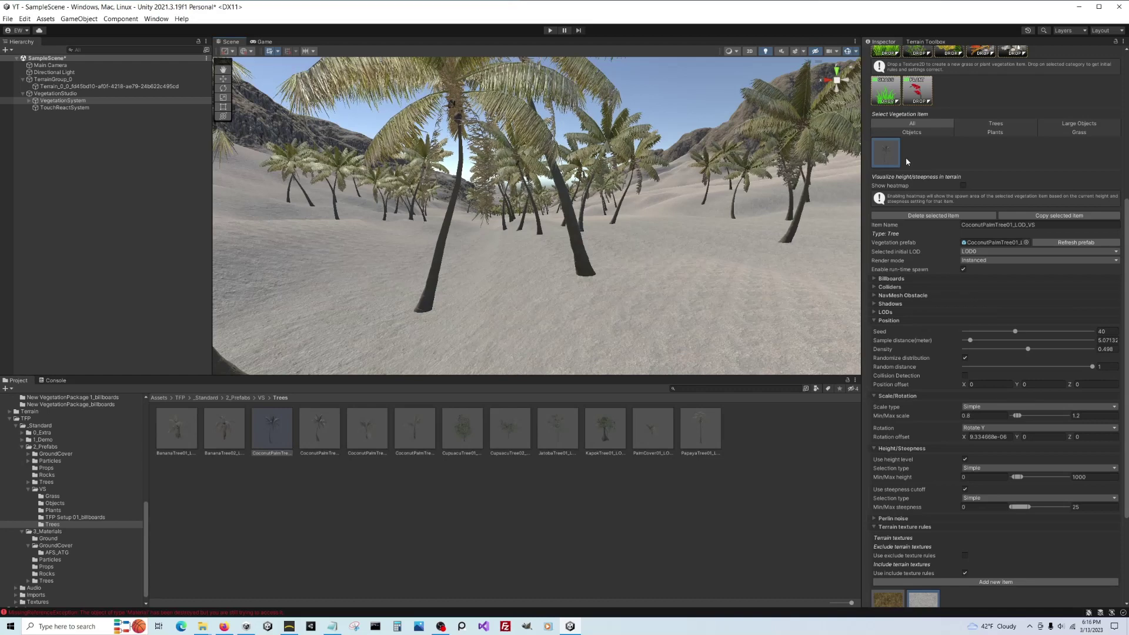
pyautogui.scroll(2, 686, 260)
pyautogui.scroll(-3, 967, 499)
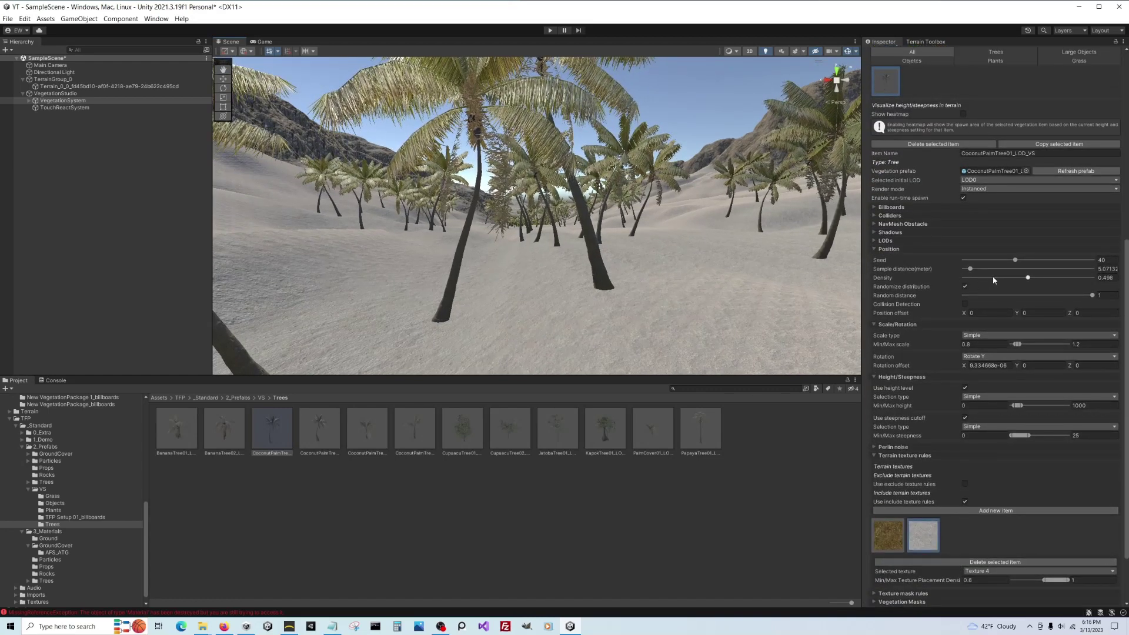
pyautogui.click(993, 277)
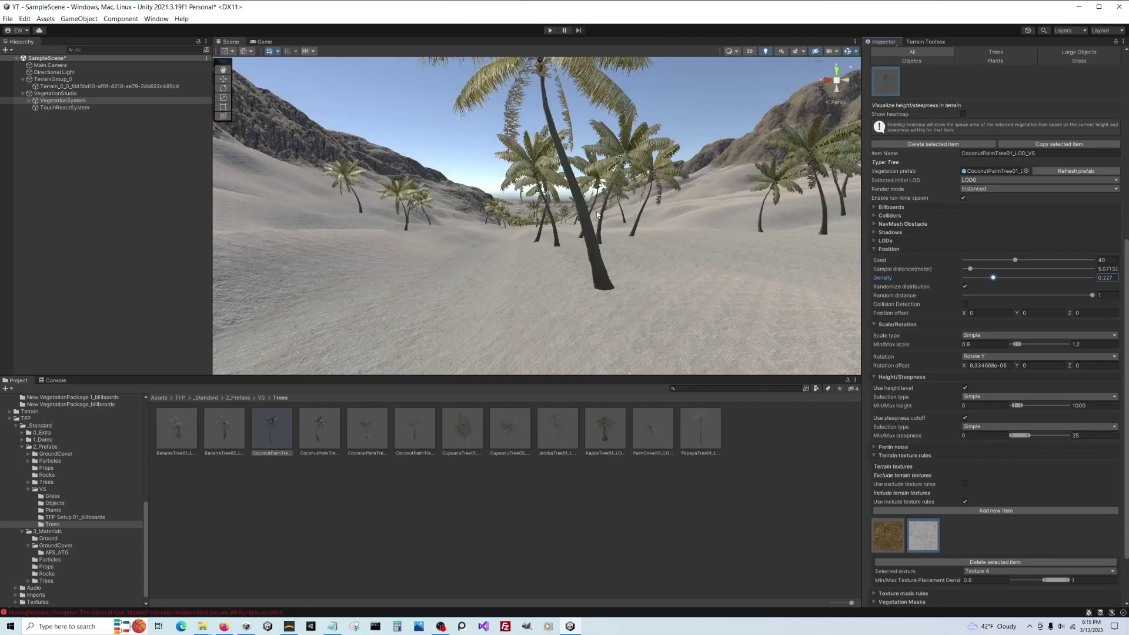
# Inspect the palm distribution across the arid and jungle areas and the seam between the two biomes.
pyautogui.moveTo(692, 254); pyautogui.dragTo(435, 199, button='right')
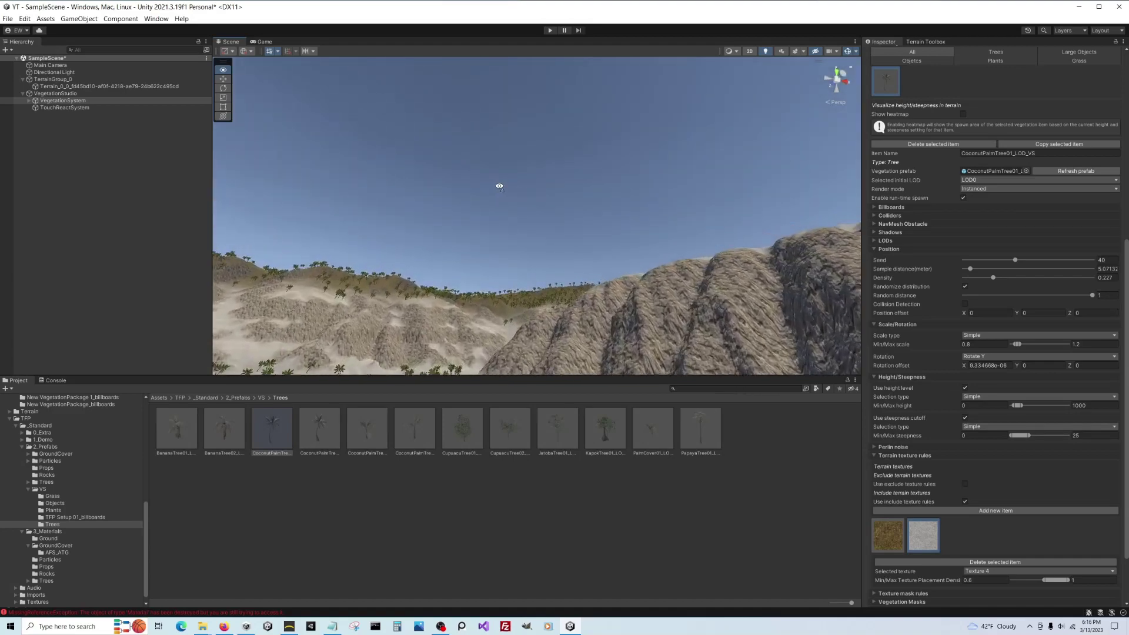
pyautogui.moveTo(507, 227); pyautogui.dragTo(362, 238, button='right')
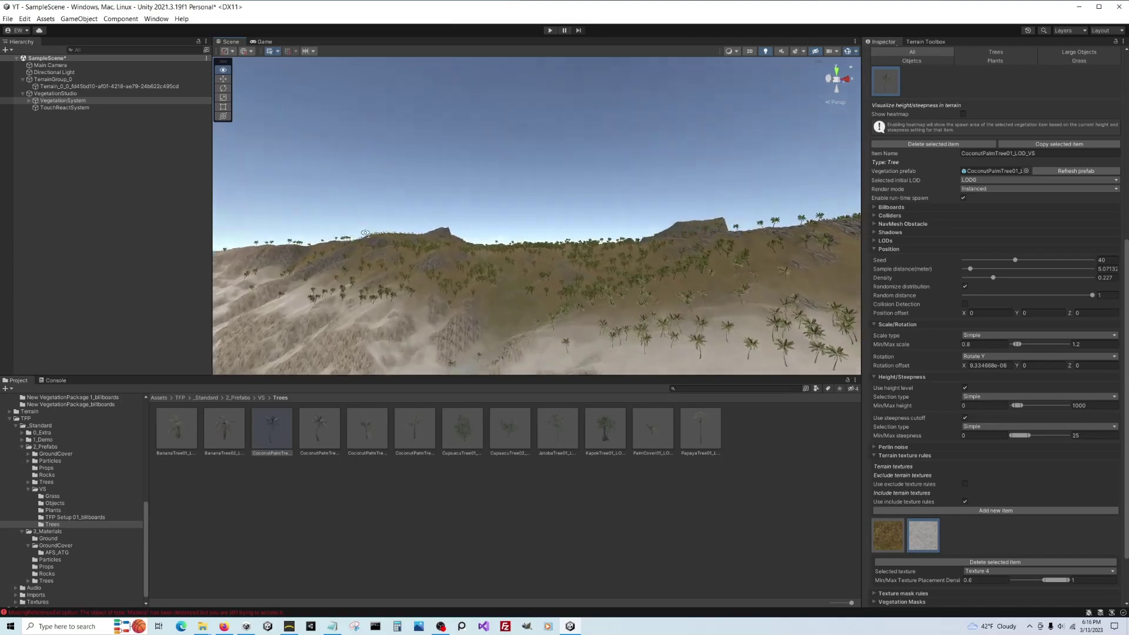
pyautogui.moveTo(403, 228); pyautogui.dragTo(555, 270, button='right')
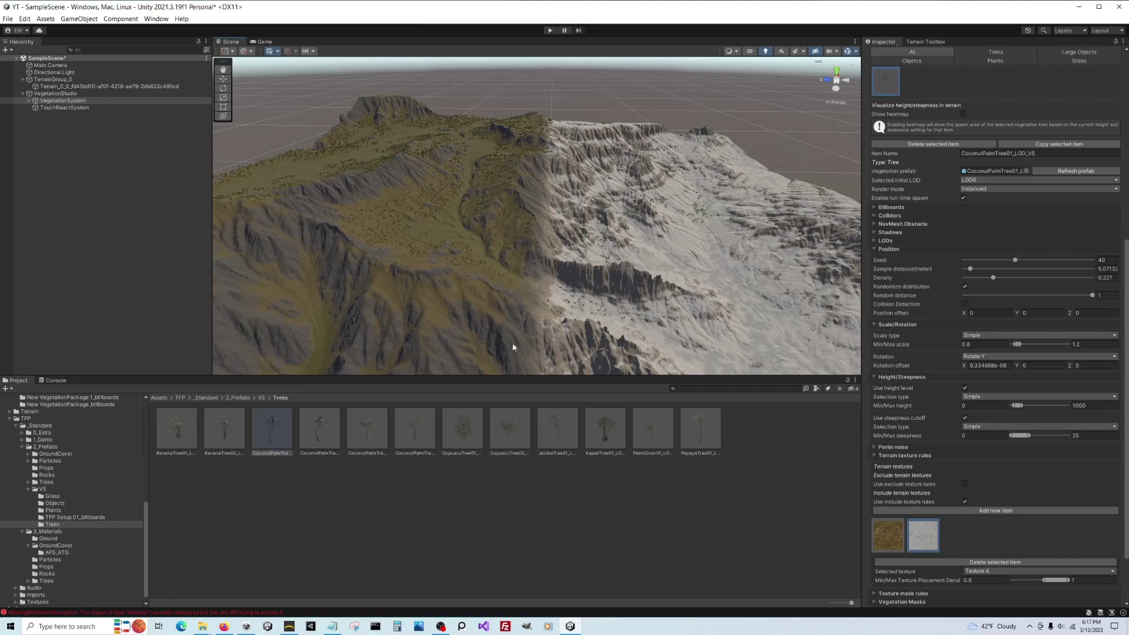
# Switch to Gaea, inspect the properties of the Abs node feeding the biome blend mask, and return to Unity.
pyautogui.click(289, 625)
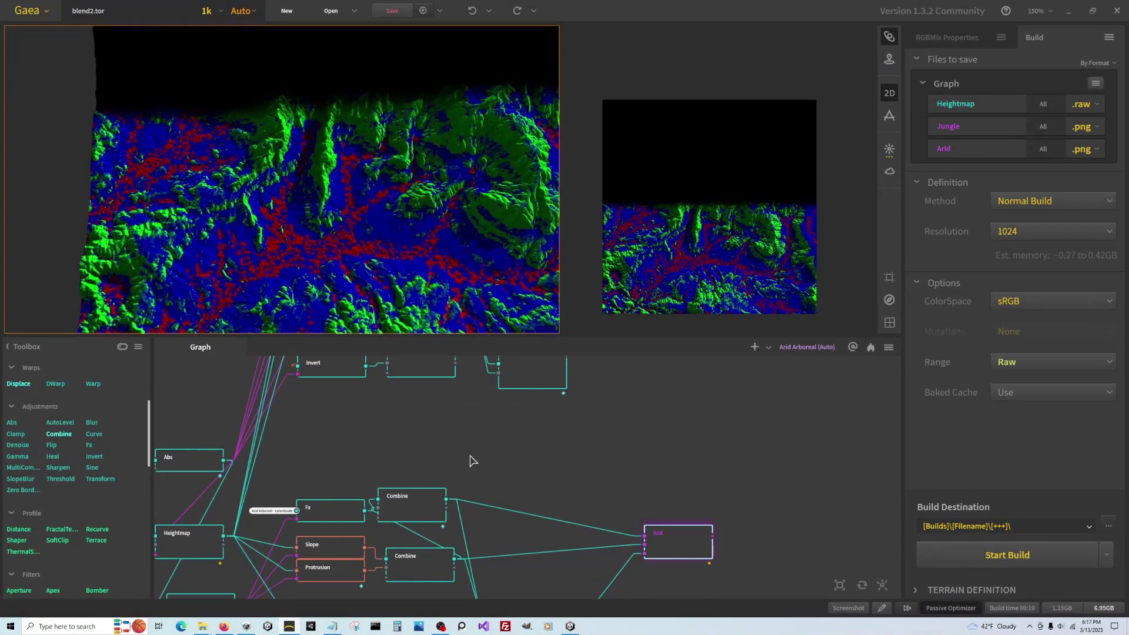
pyautogui.scroll(-3, 567, 429)
pyautogui.scroll(4, 378, 500)
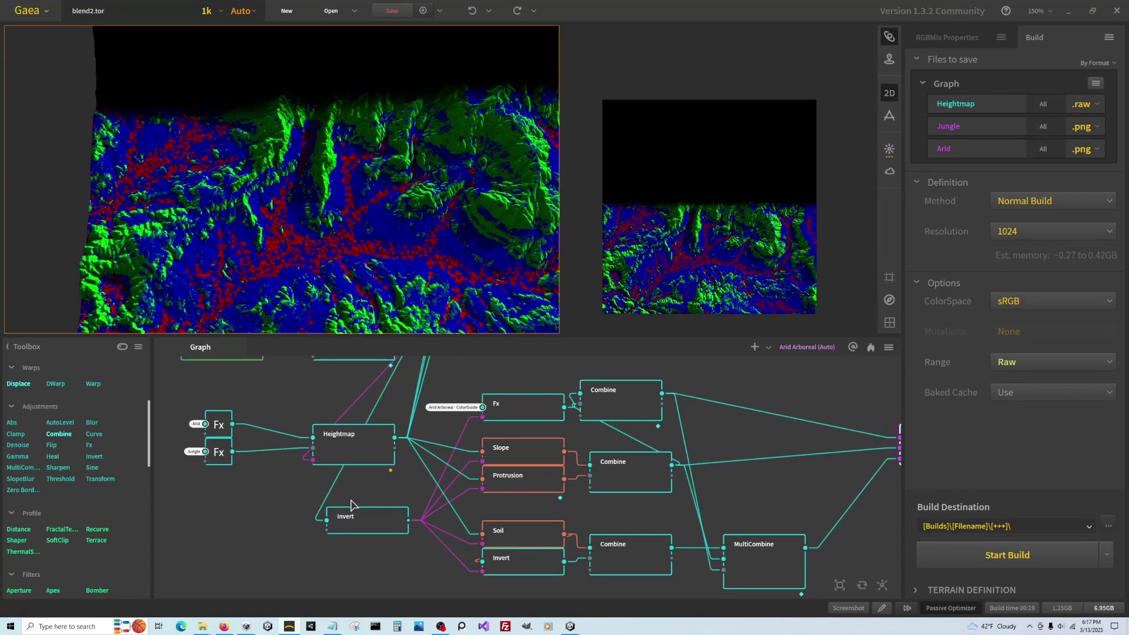
pyautogui.scroll(-2, 560, 466)
pyautogui.scroll(-3, 478, 489)
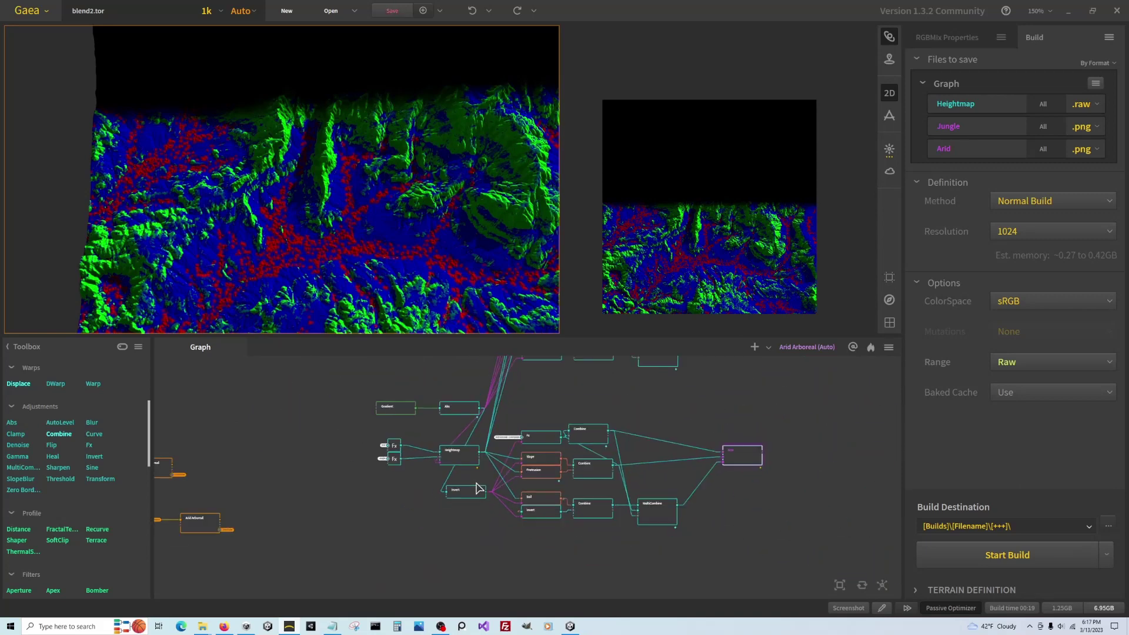
pyautogui.scroll(5, 456, 414)
pyautogui.click(467, 411)
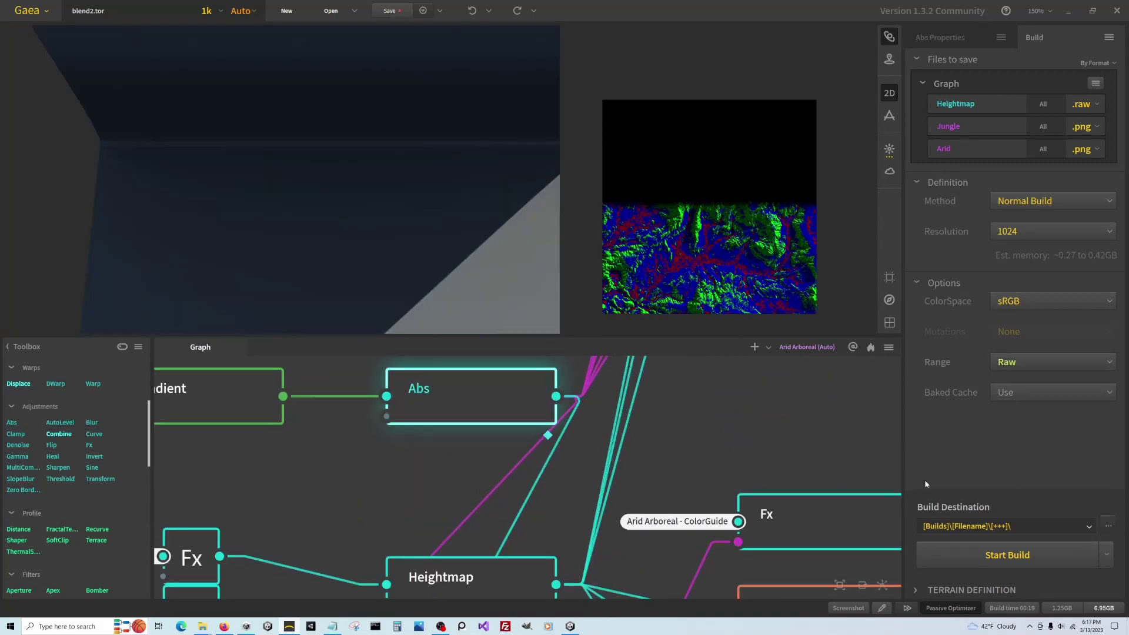
pyautogui.click(931, 38)
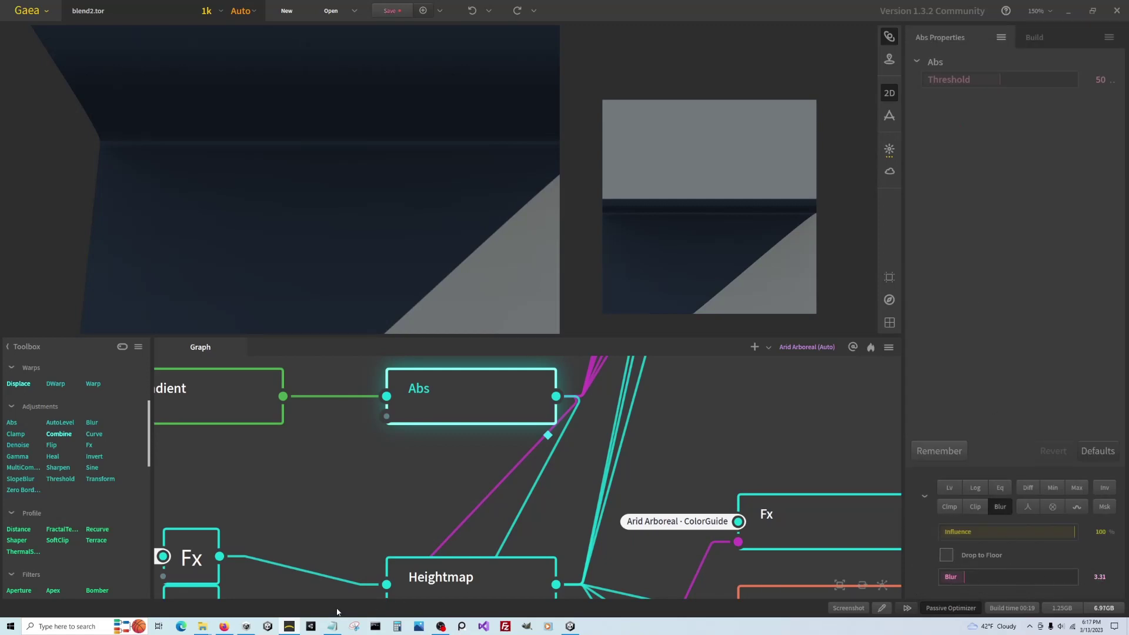
pyautogui.click(570, 626)
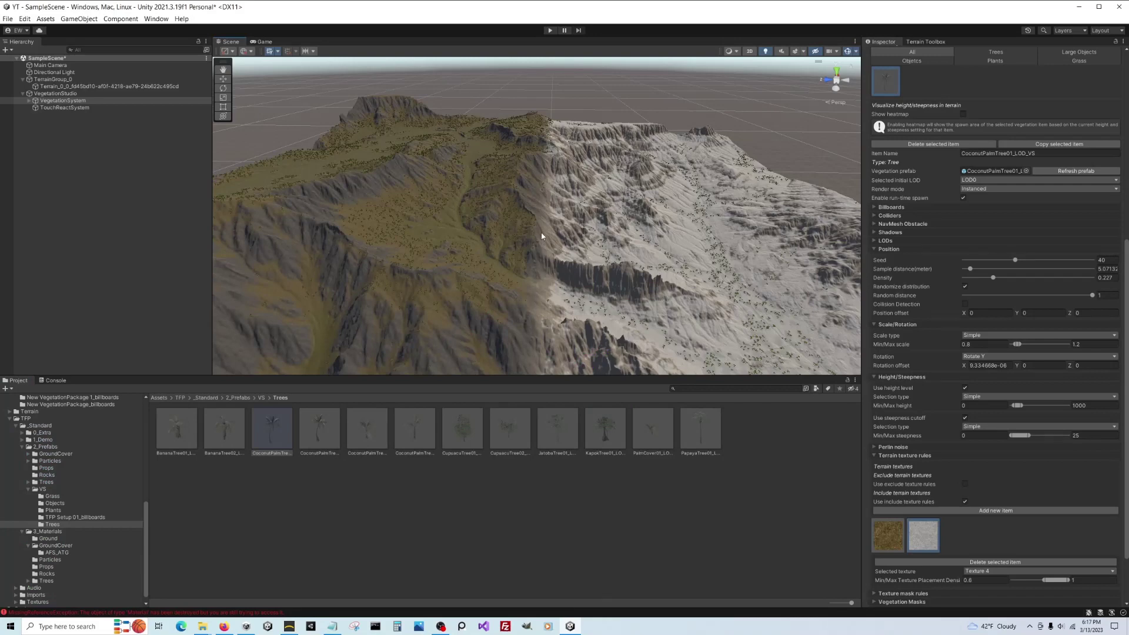